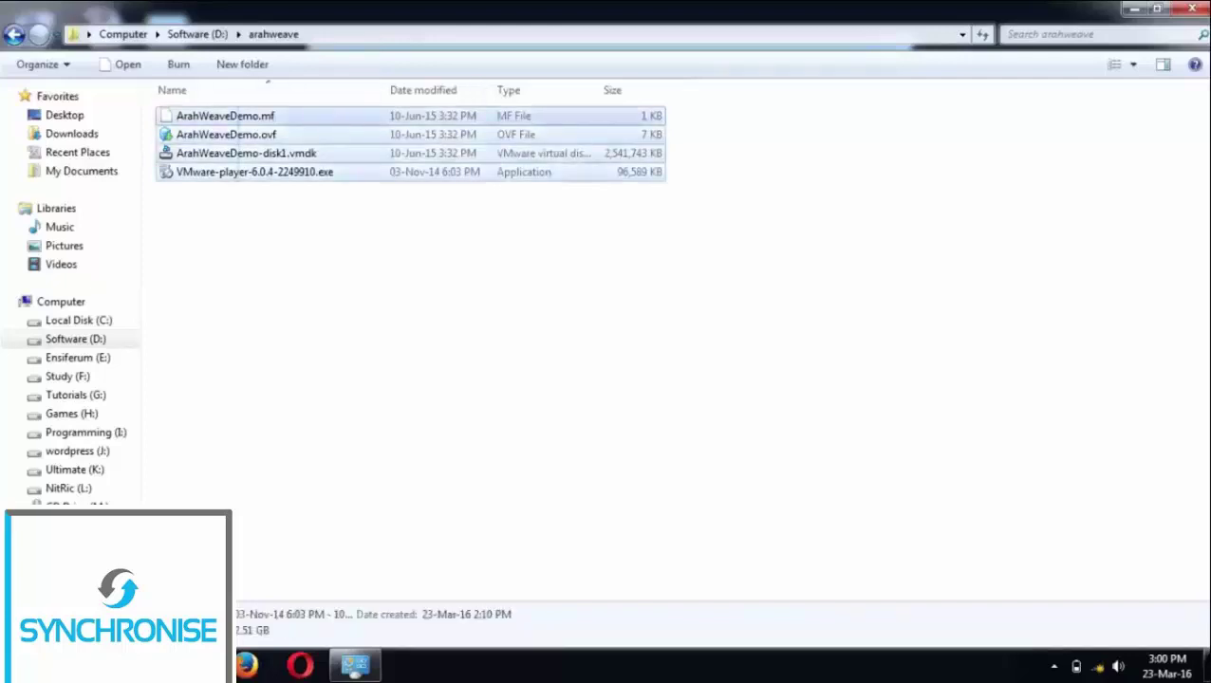
left_click(284, 172)
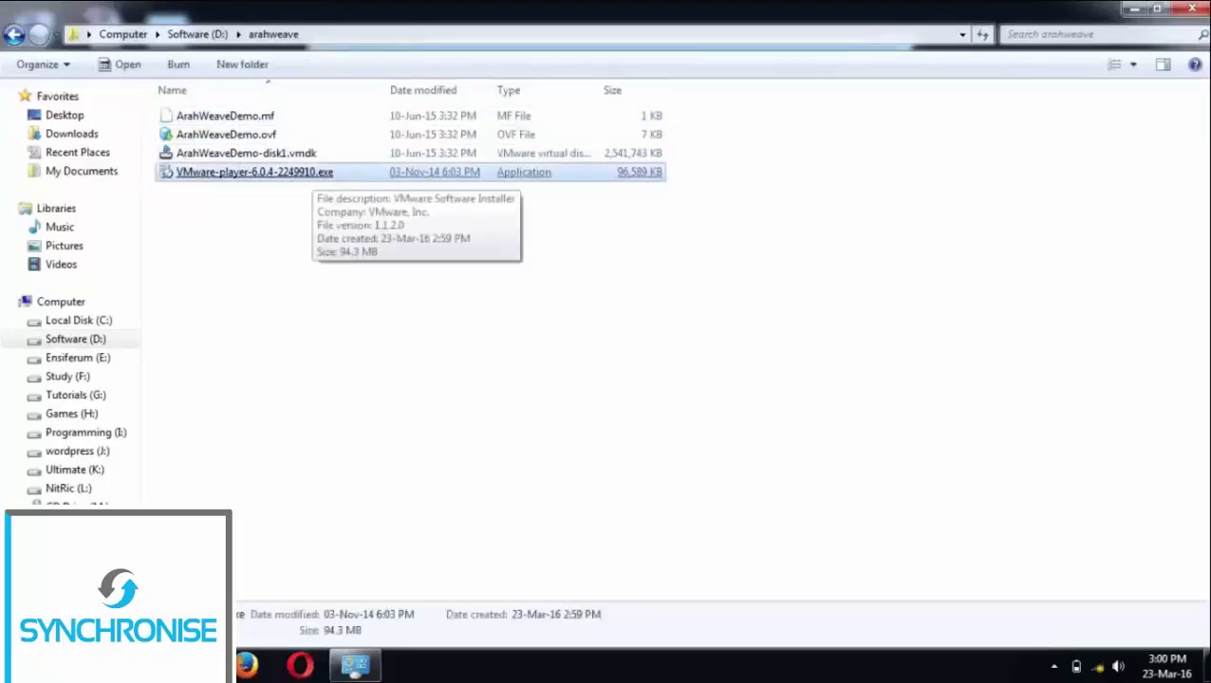
right_click(313, 174)
left_click(360, 539)
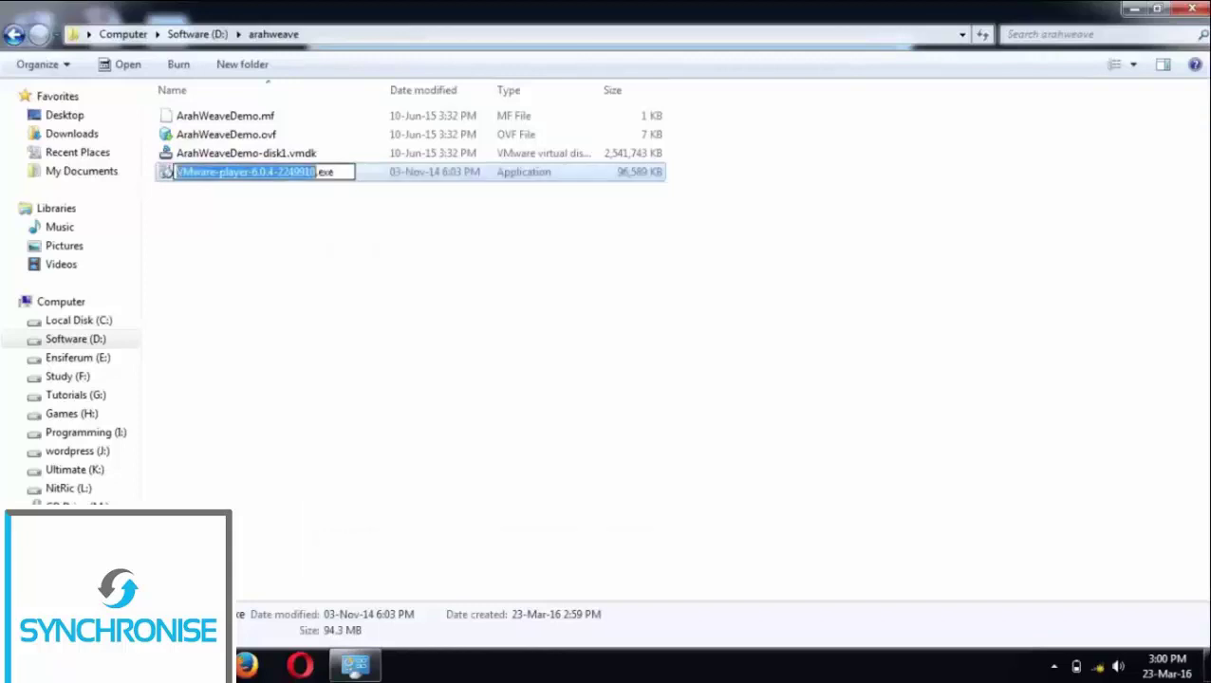
key("End")
key("Return")
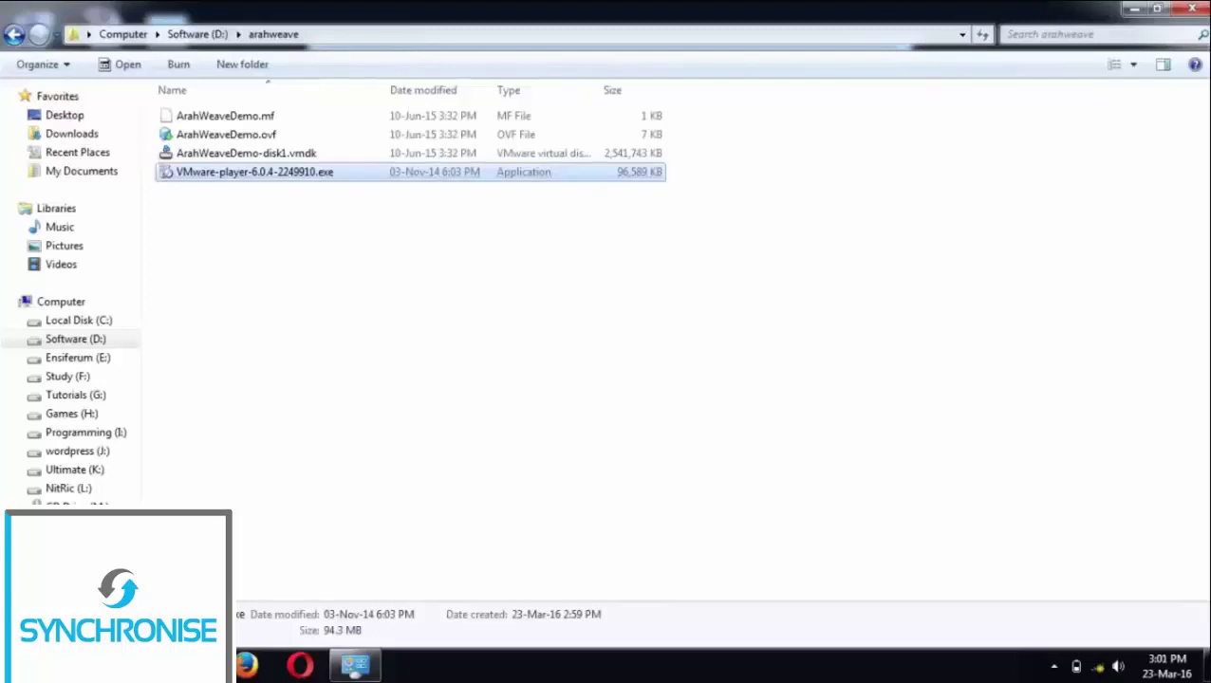
Run the VMware-player-6.0.4-2249910.exe installer, go past its welcome page and accept the license agreement
key("Return")
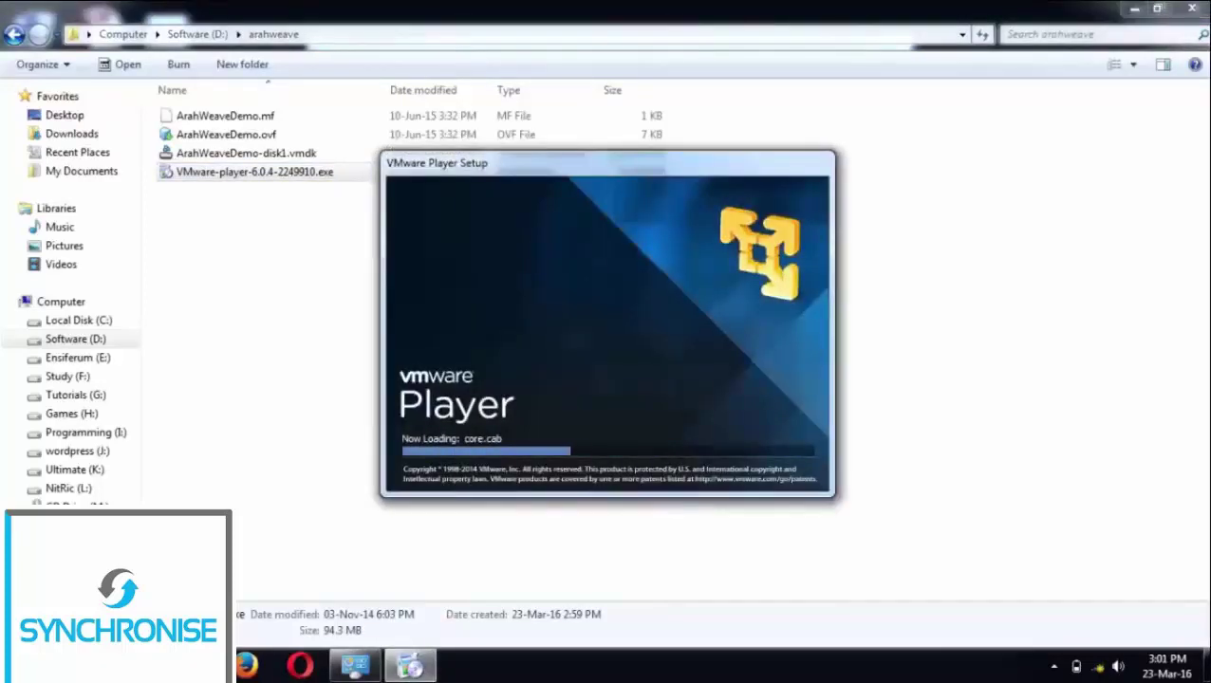
key("Return")
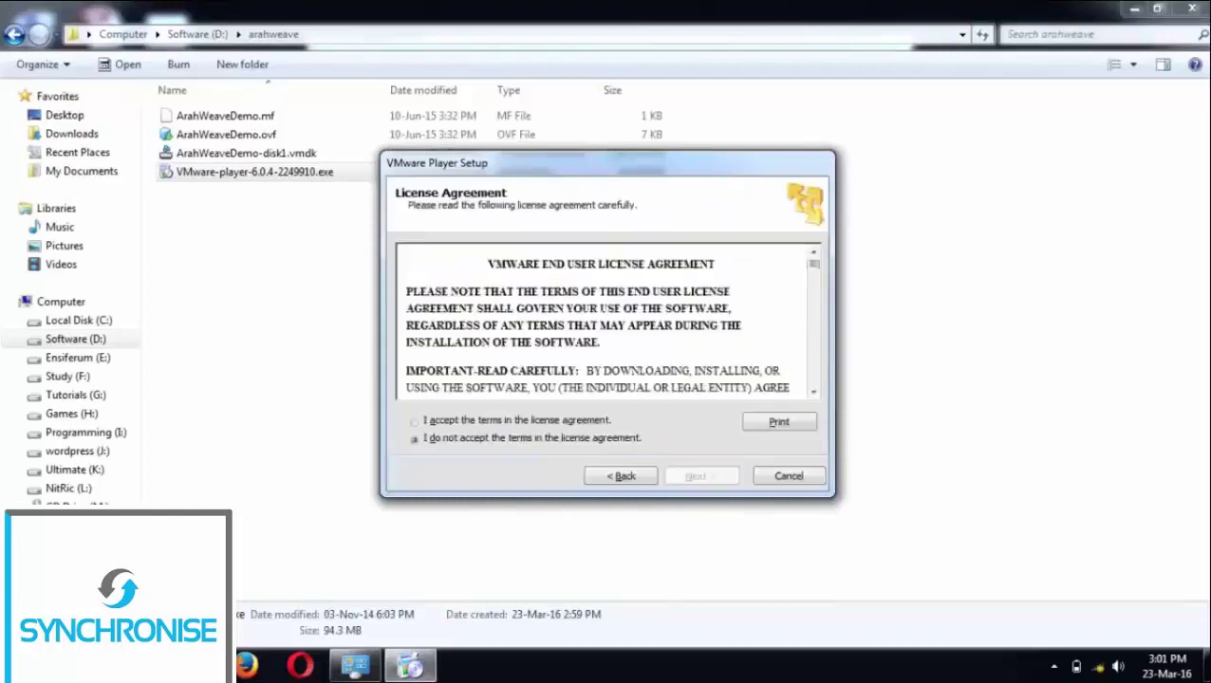
key("Up")
key("Return")
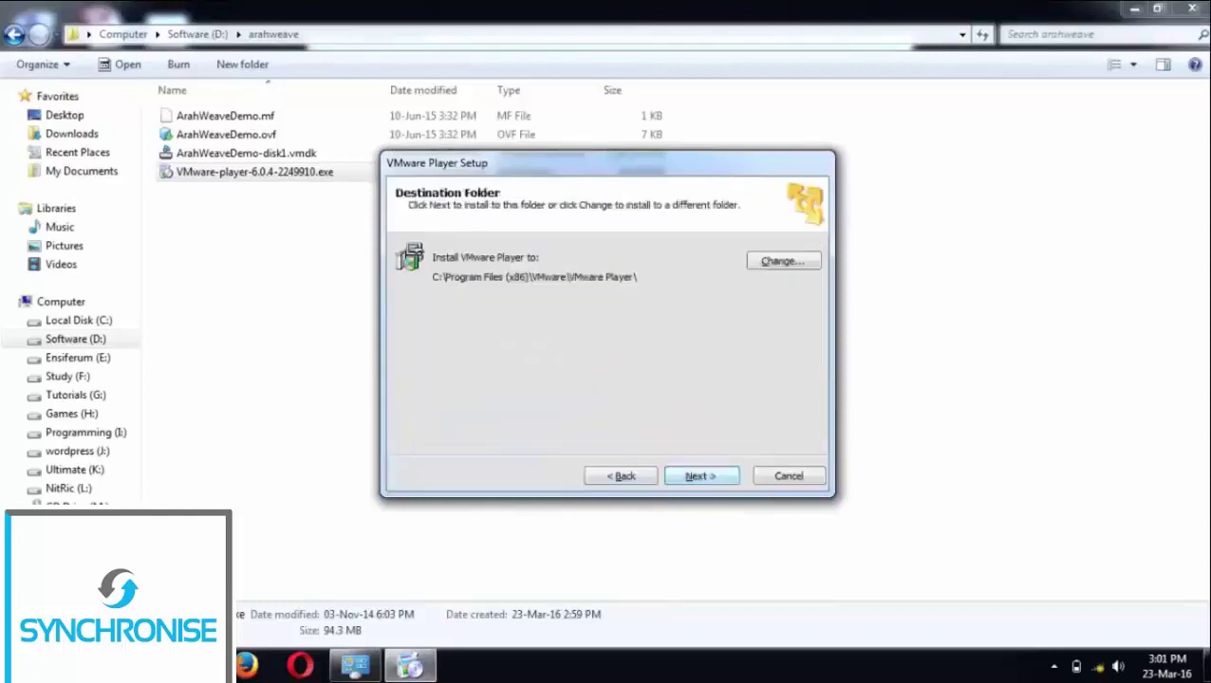
Keep the default destination folder and turn off checking for product updates on startup in the setup
key("Return")
key("space")
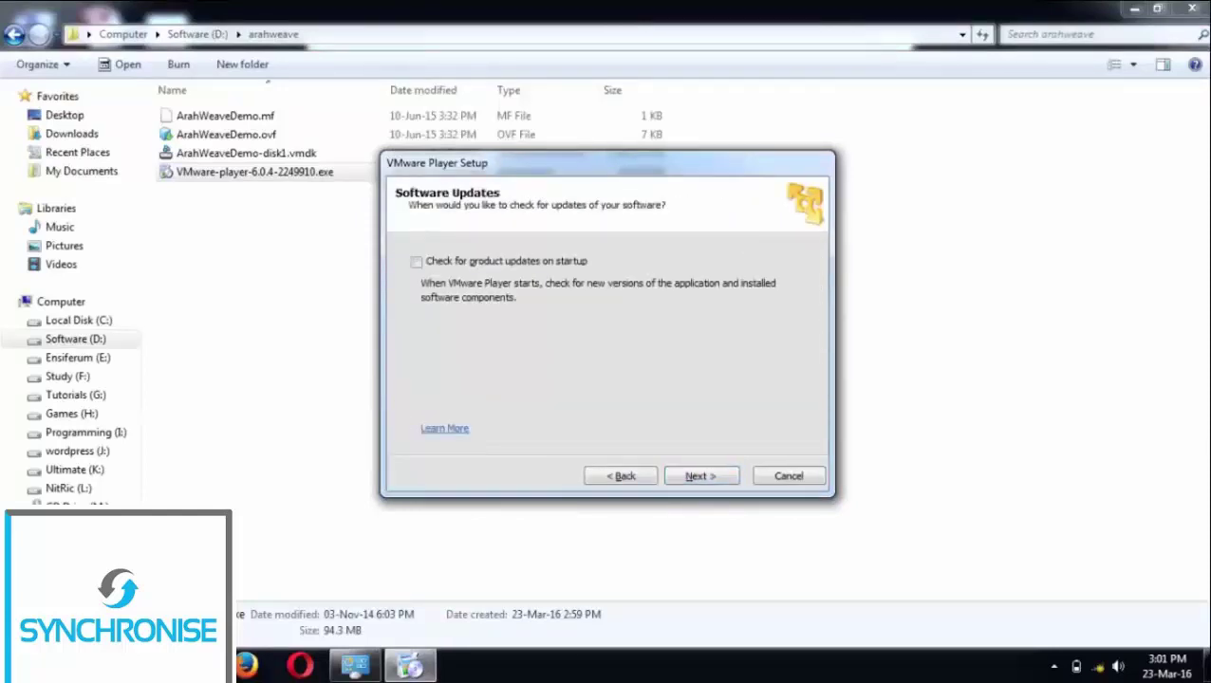
key("Return")
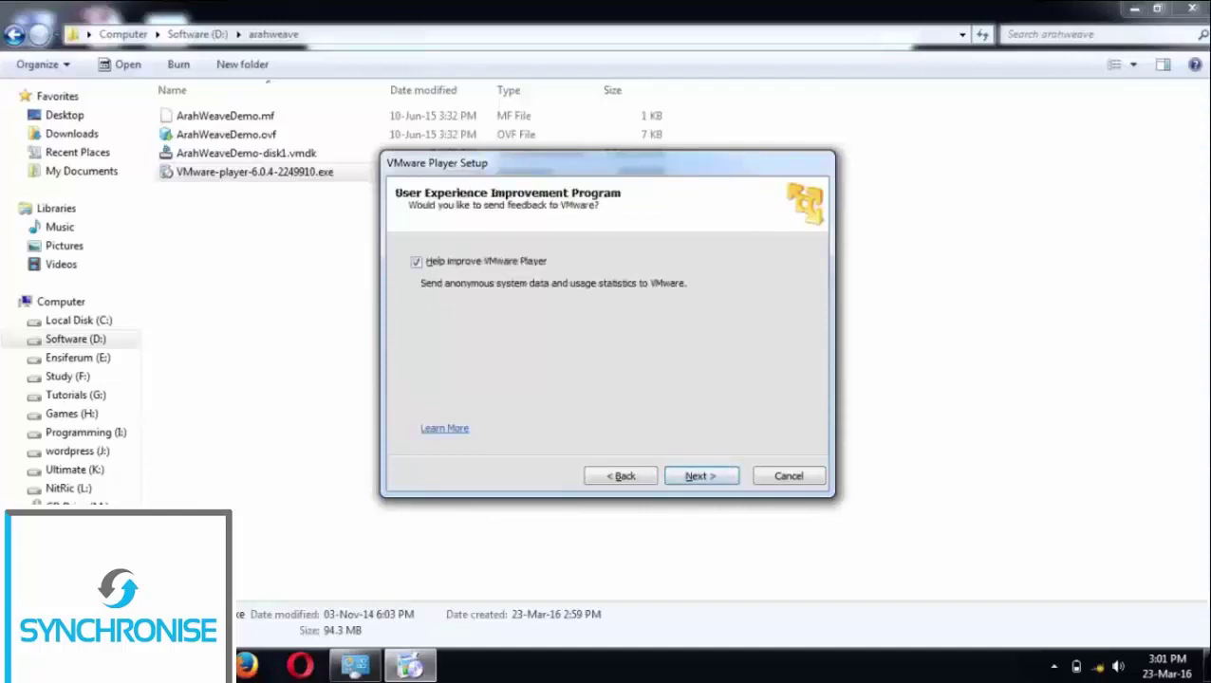
Keep the usage feedback option and the Desktop and Start Menu shortcuts enabled, and complete the VMware Player installation
key("Return")
key("Return")
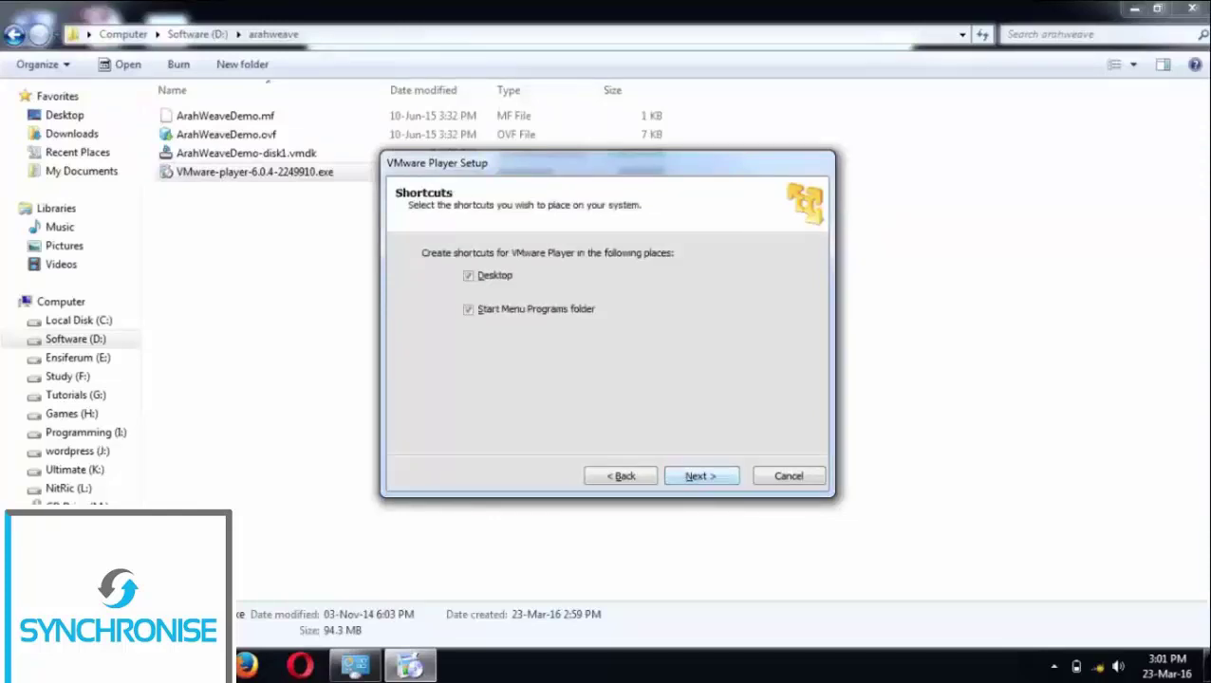
key("Return")
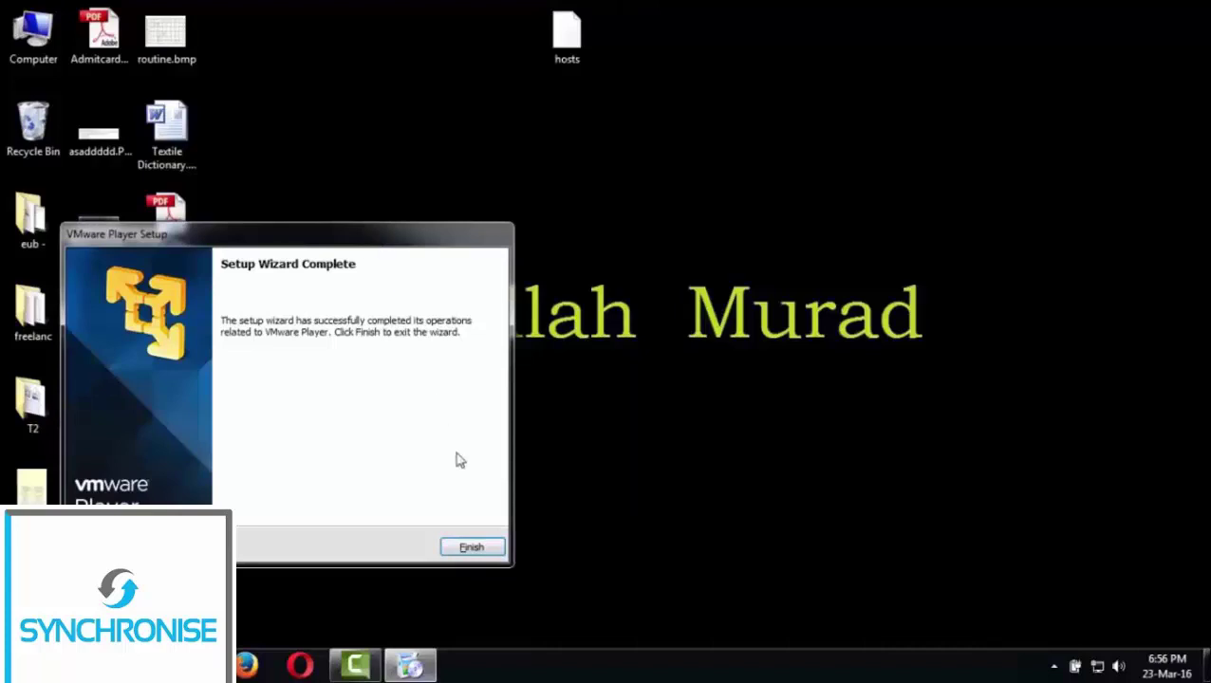
left_click(470, 550)
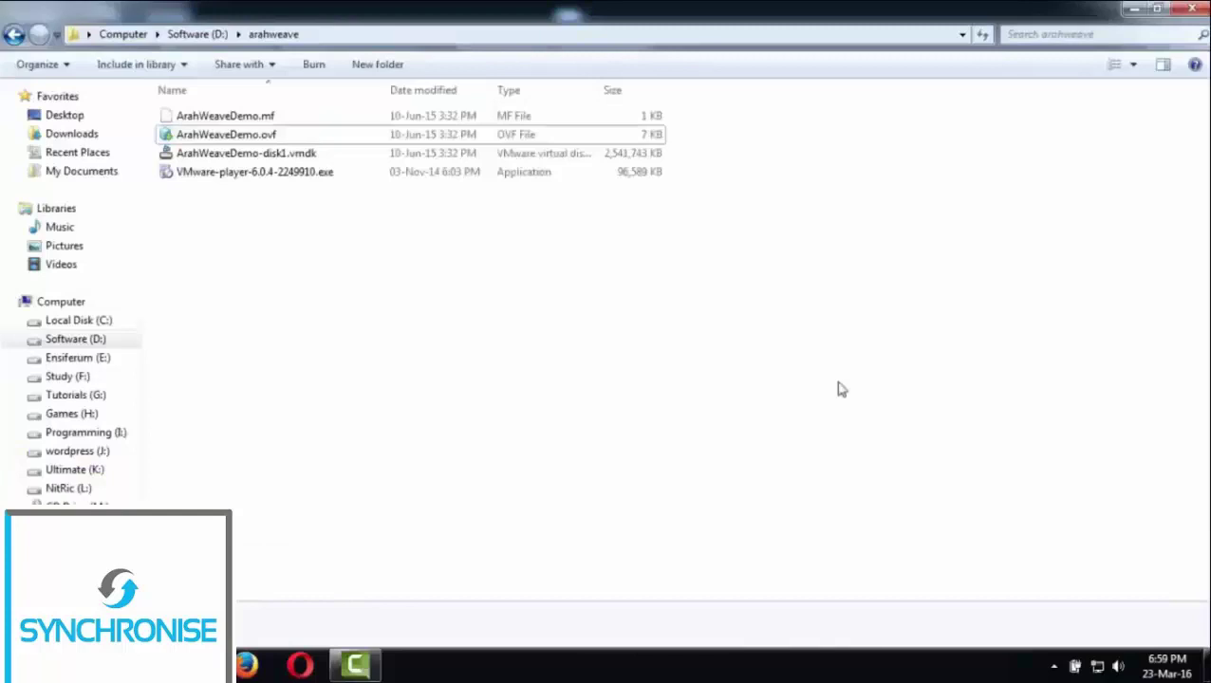
Open ArahWeaveDemo.ovf in VMware Player and import it as ArahWeaveDemo (2), keeping the default storage path
left_click(260, 180)
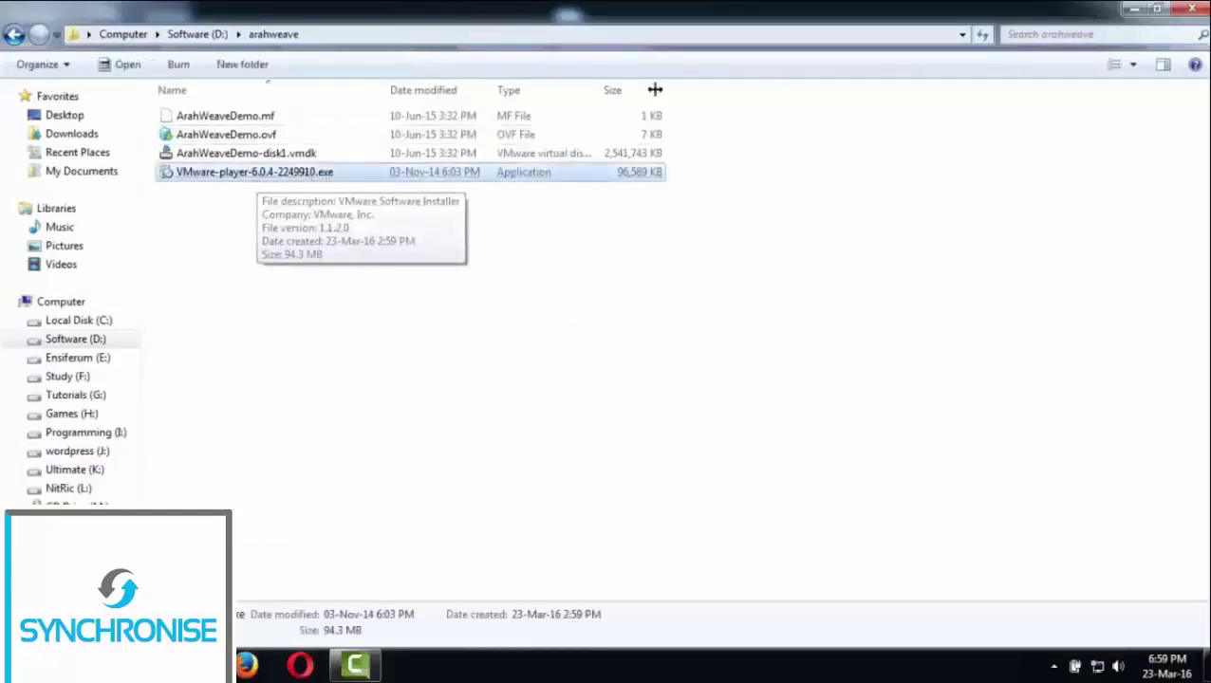
left_click(268, 142)
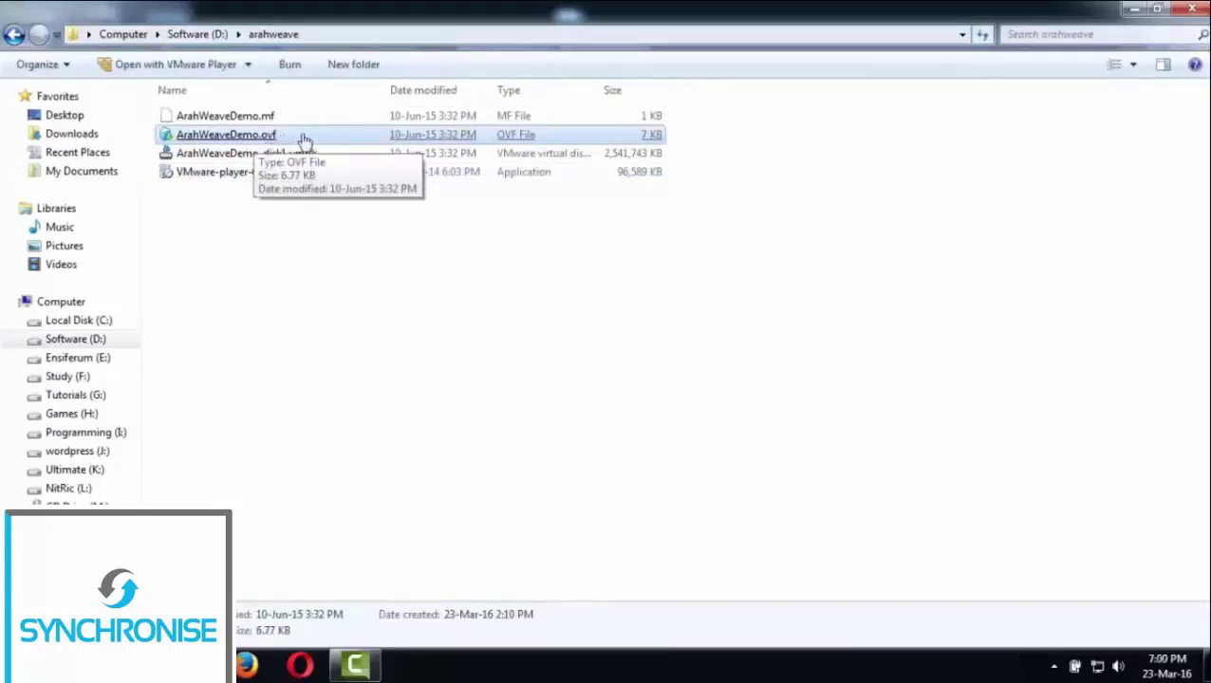
double_click(304, 139)
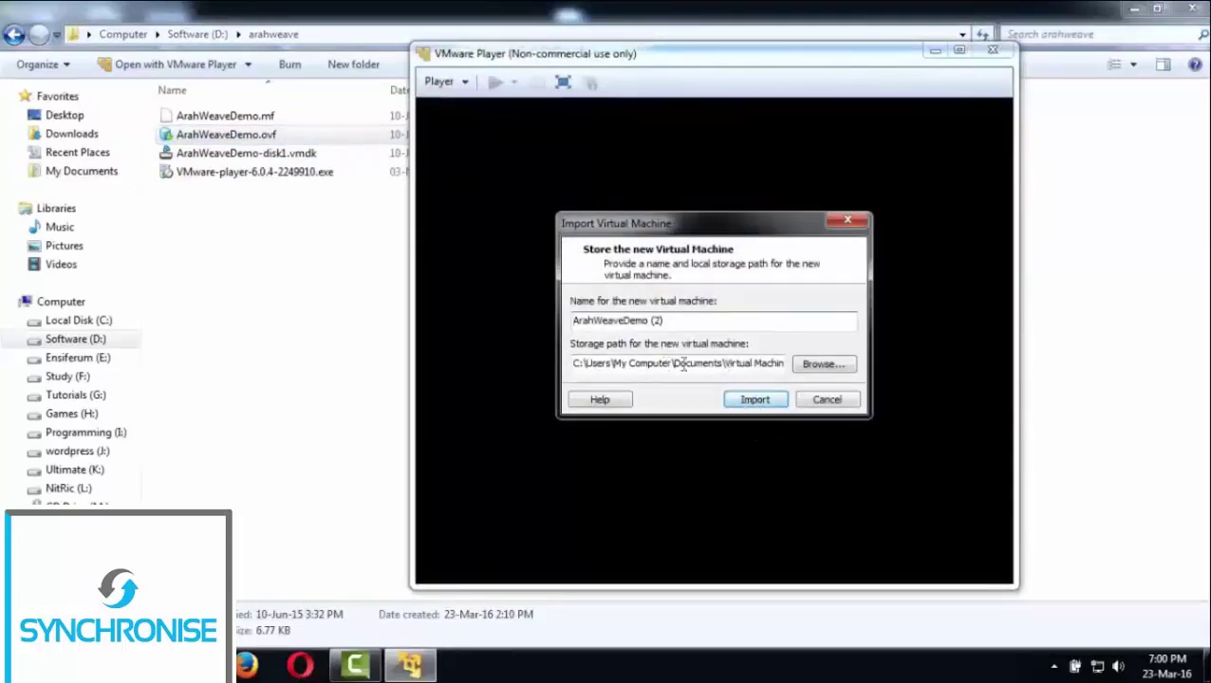
left_click_drag(725, 365, 693, 366)
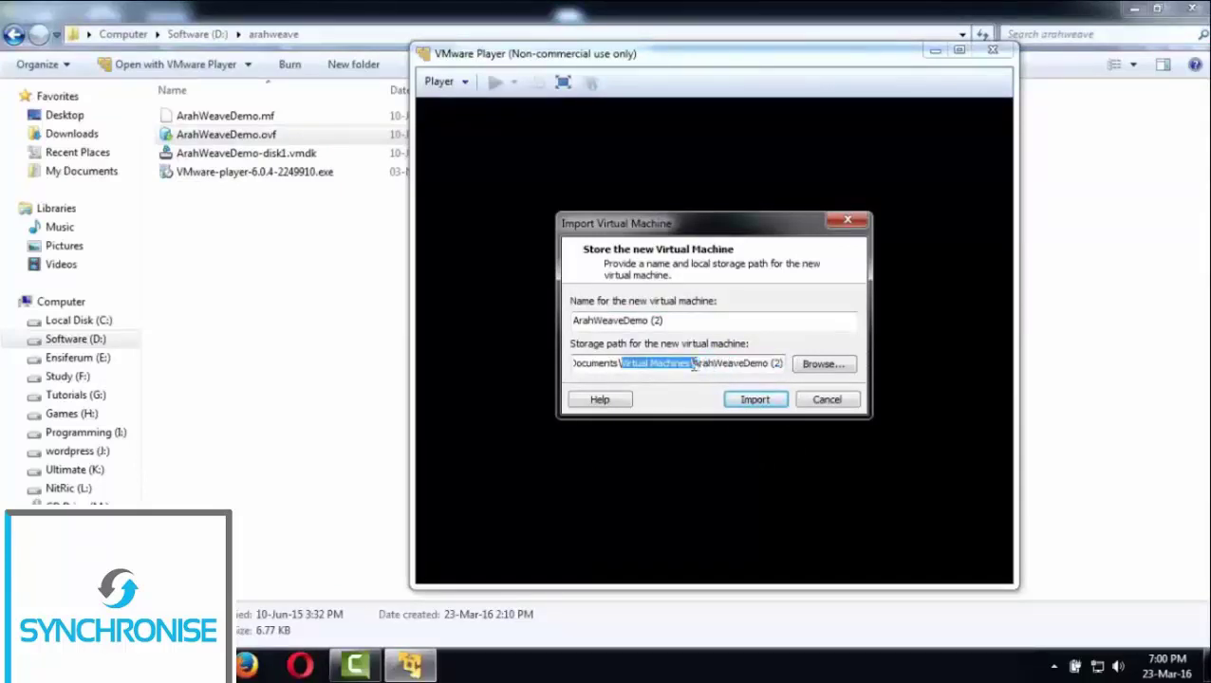
left_click(744, 400)
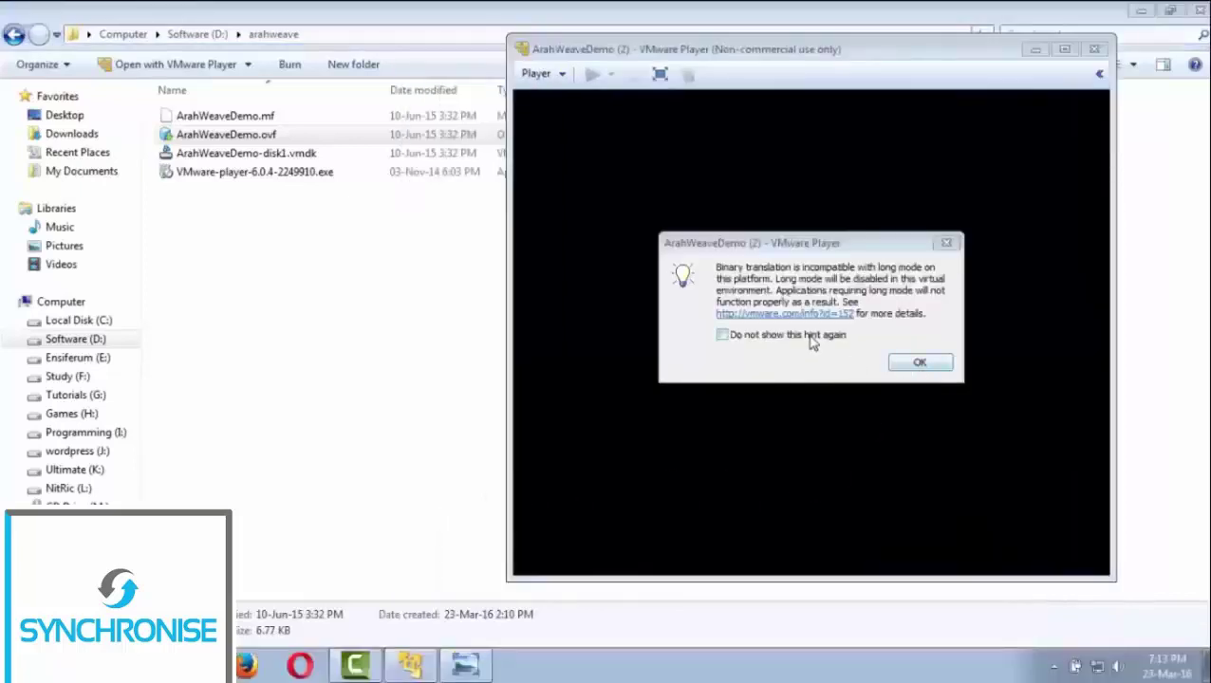
Dismiss the binary translation and removable devices hints so they do not show again, and postpone the VMware Tools download
left_click(754, 335)
left_click(915, 363)
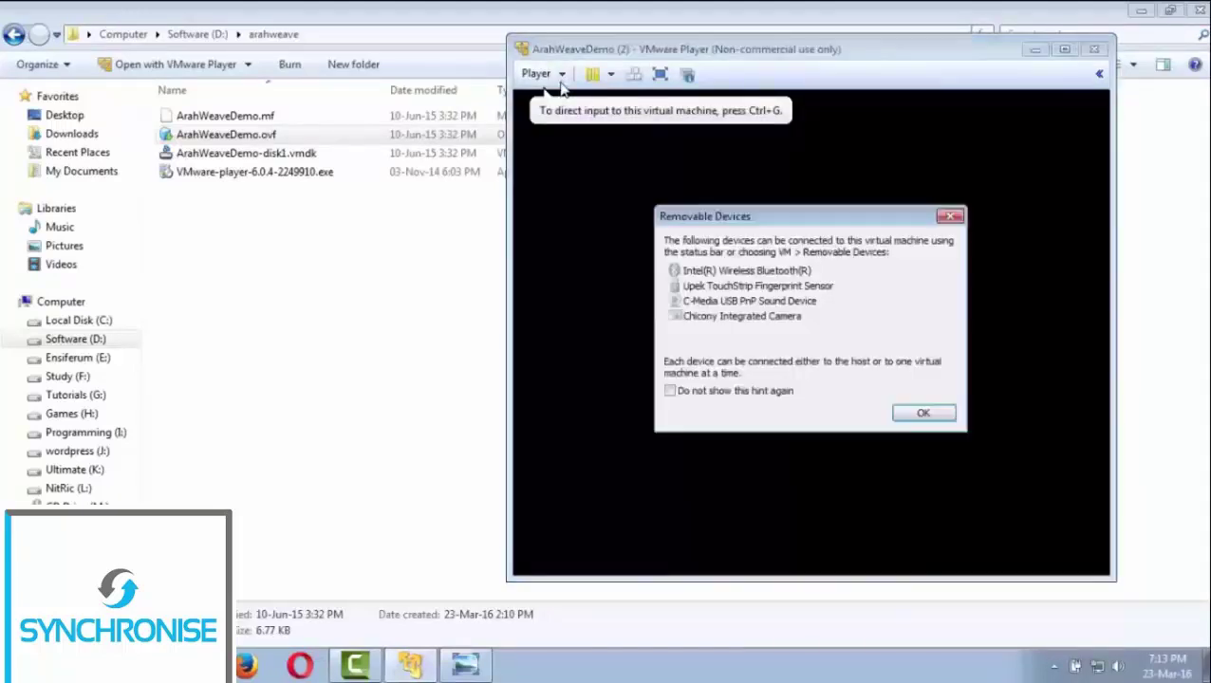
left_click(775, 395)
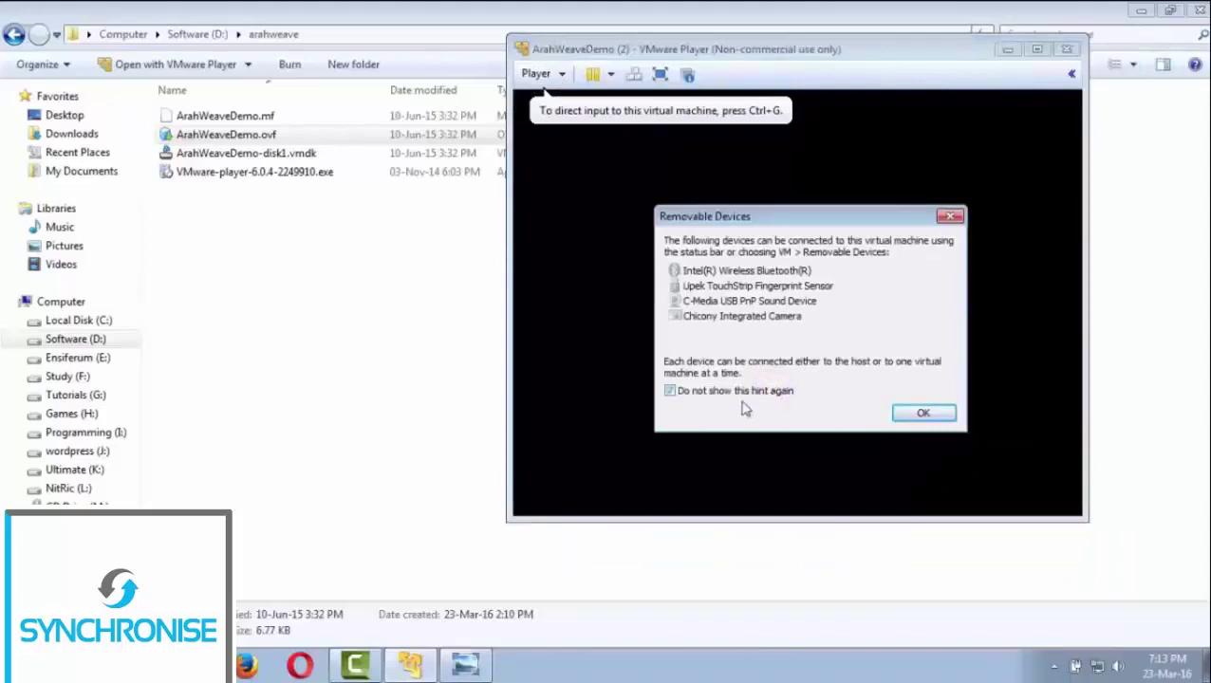
left_click(919, 413)
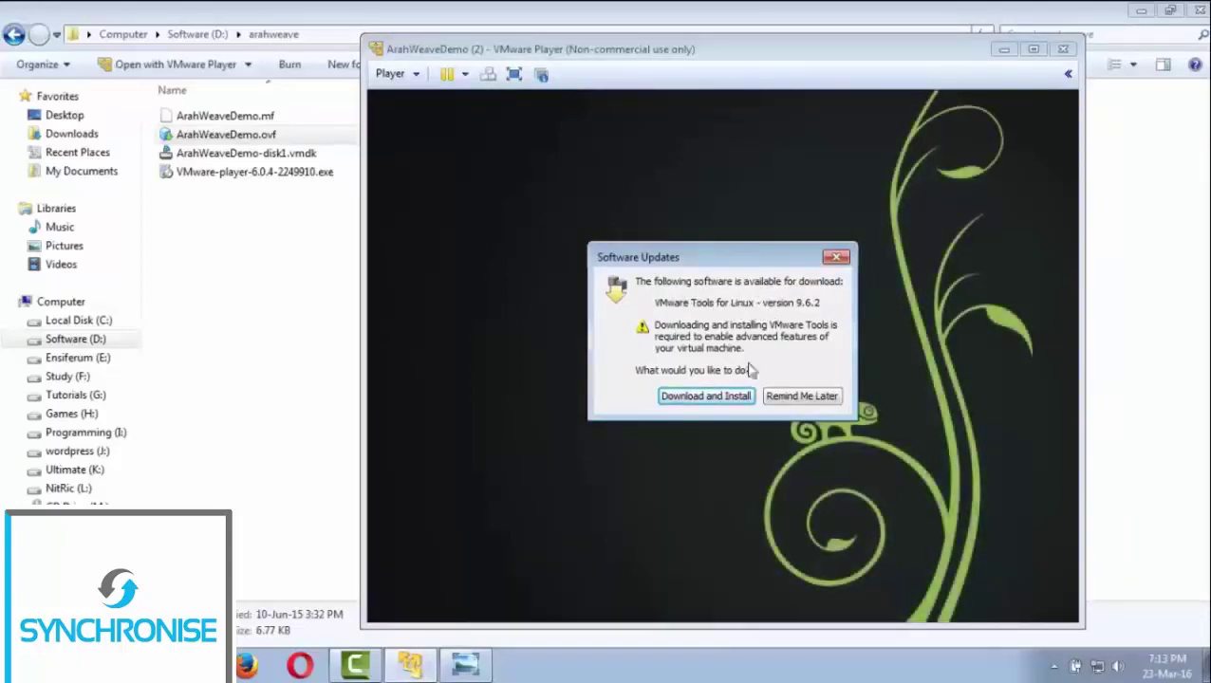
left_click(778, 398)
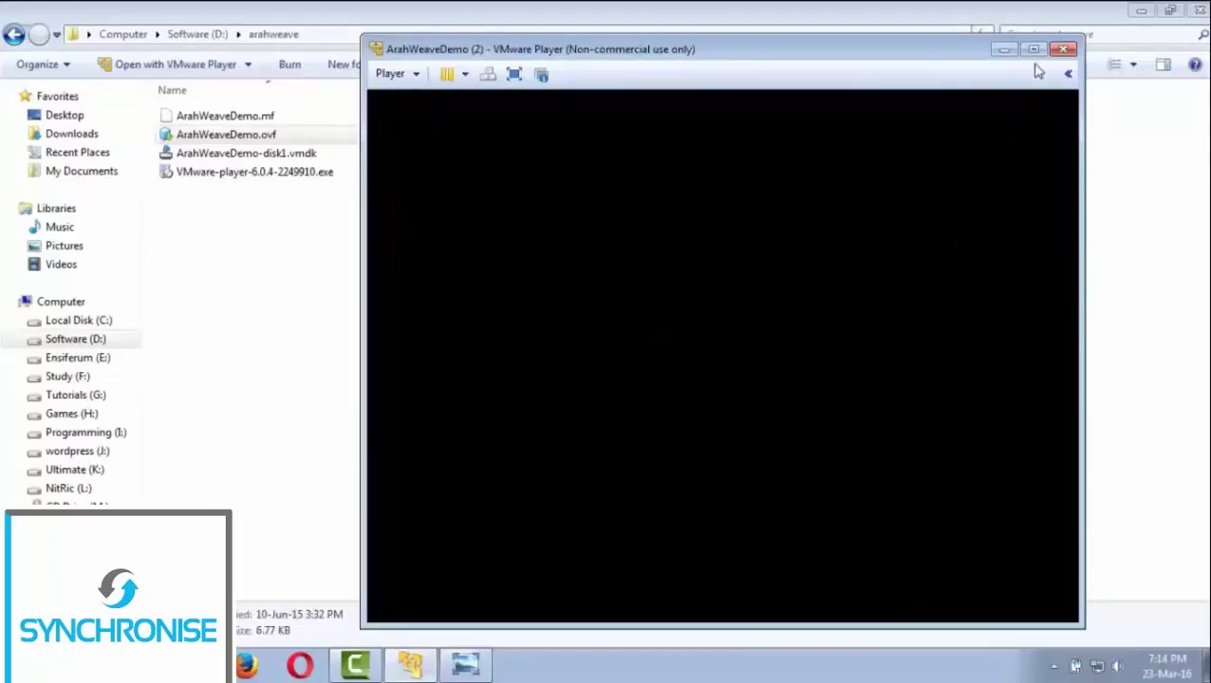
left_click(1062, 50)
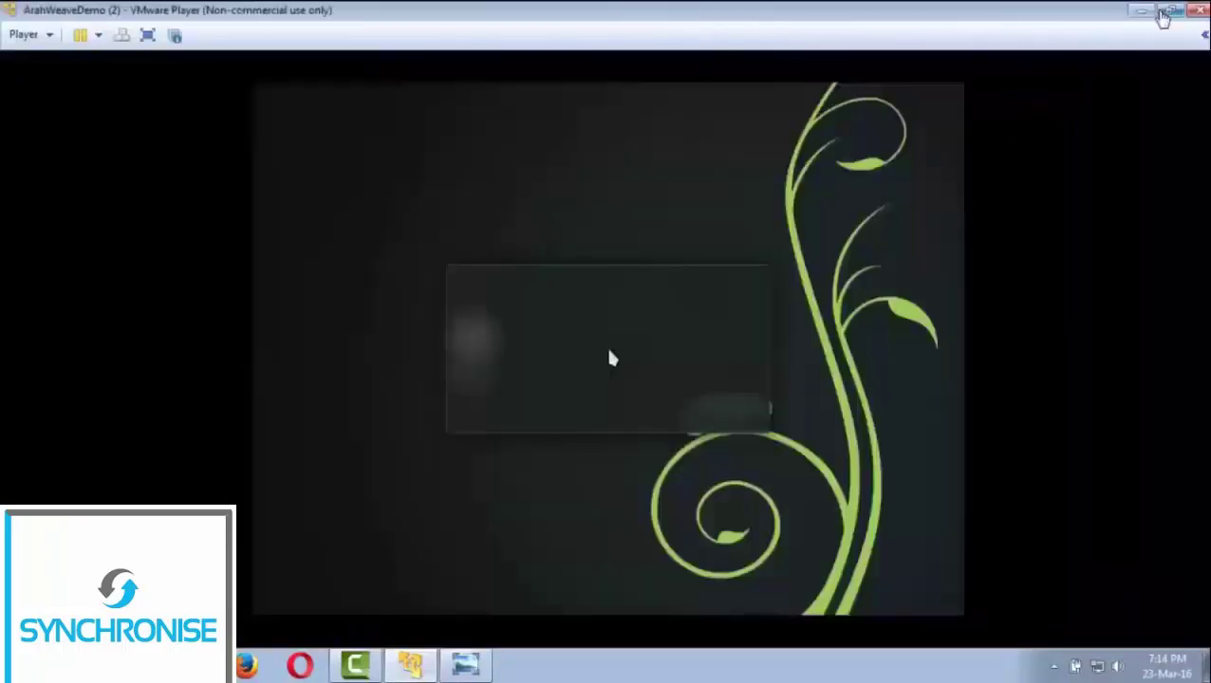
left_click(1163, 8)
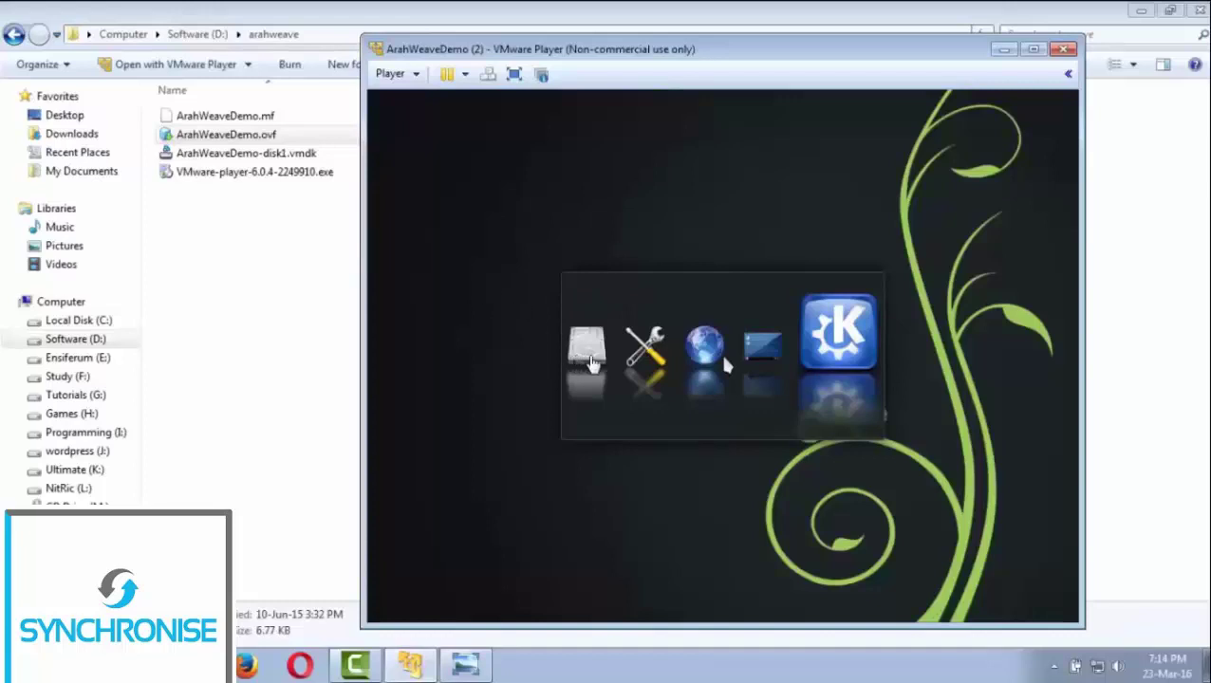
left_click(581, 358)
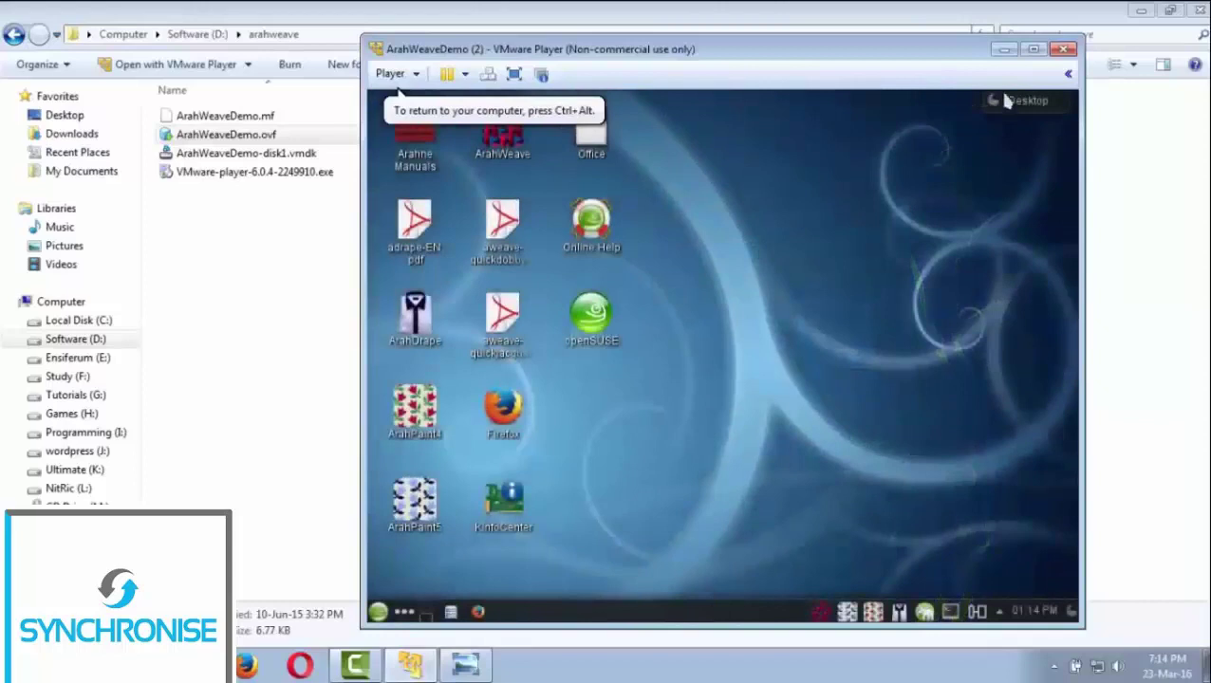
Maximize the virtual machine window and launch ArahWeave from the guest desktop
left_click(1033, 49)
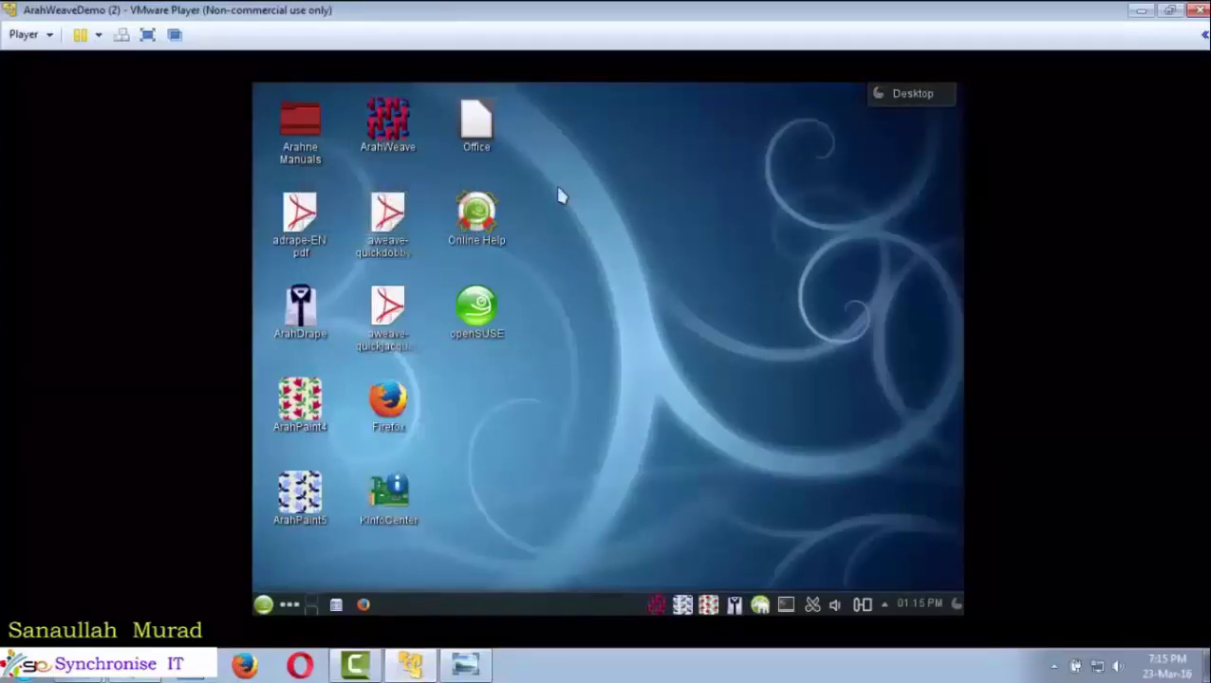
left_click(375, 129)
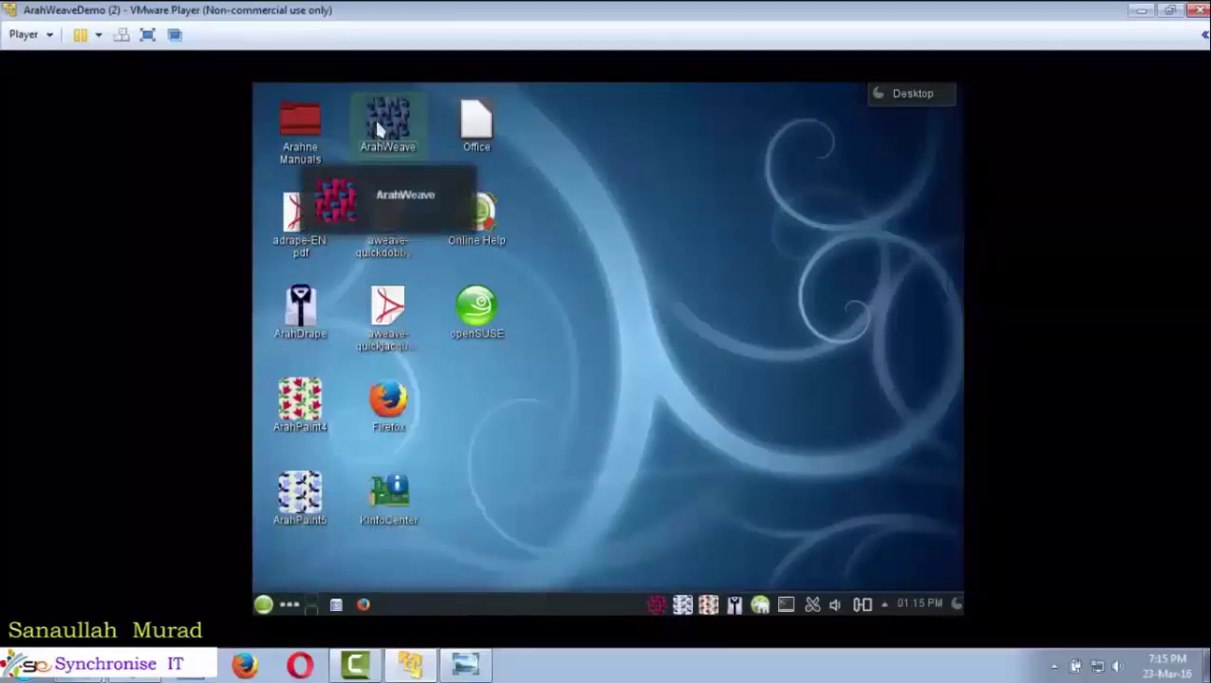
left_click(411, 199)
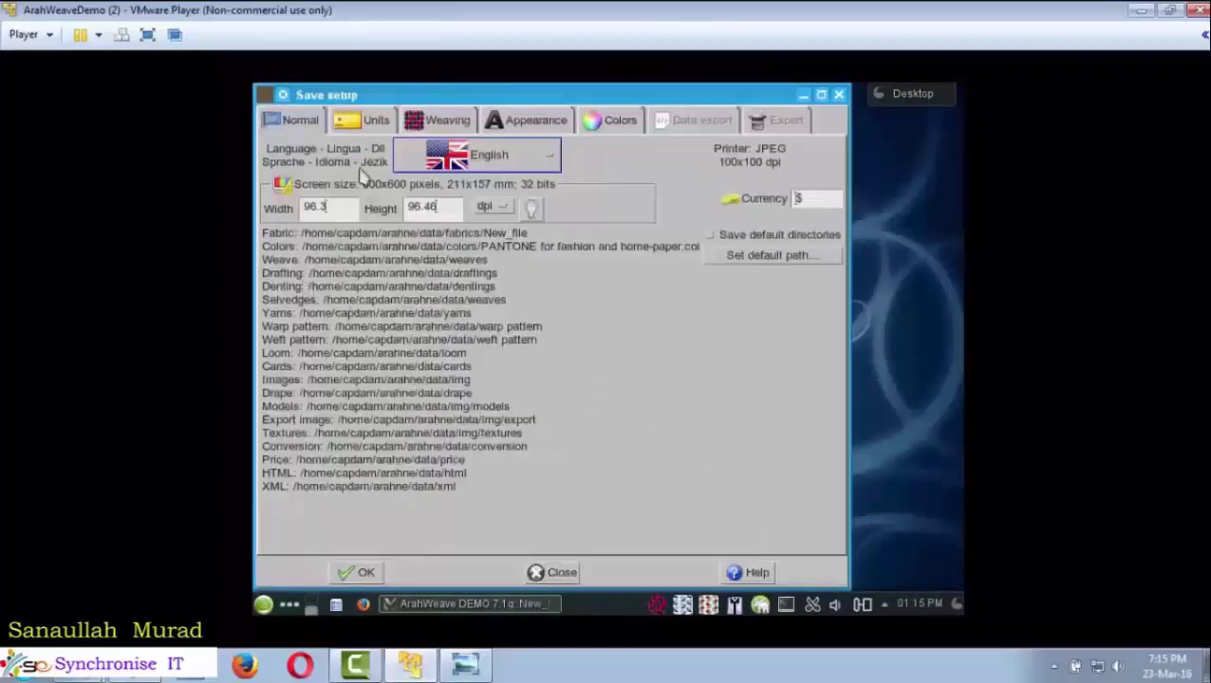
Accept the ArahWeave setup with English as the language and close the Save setup window
left_click(361, 575)
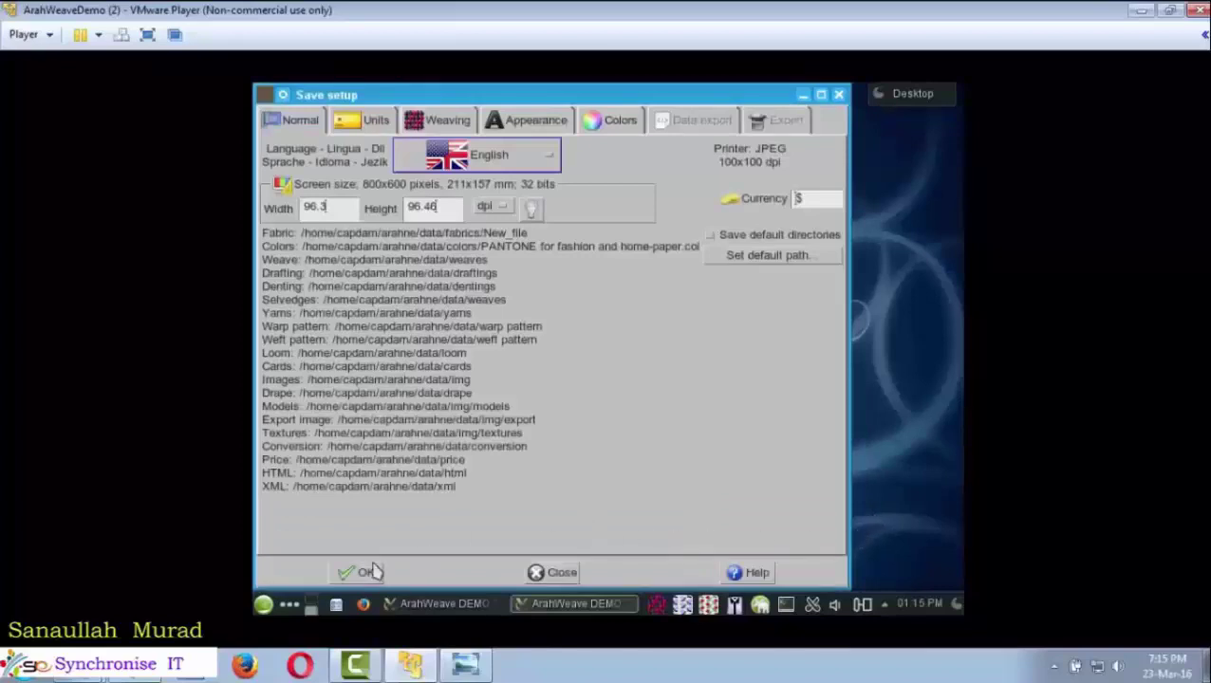
left_click(565, 573)
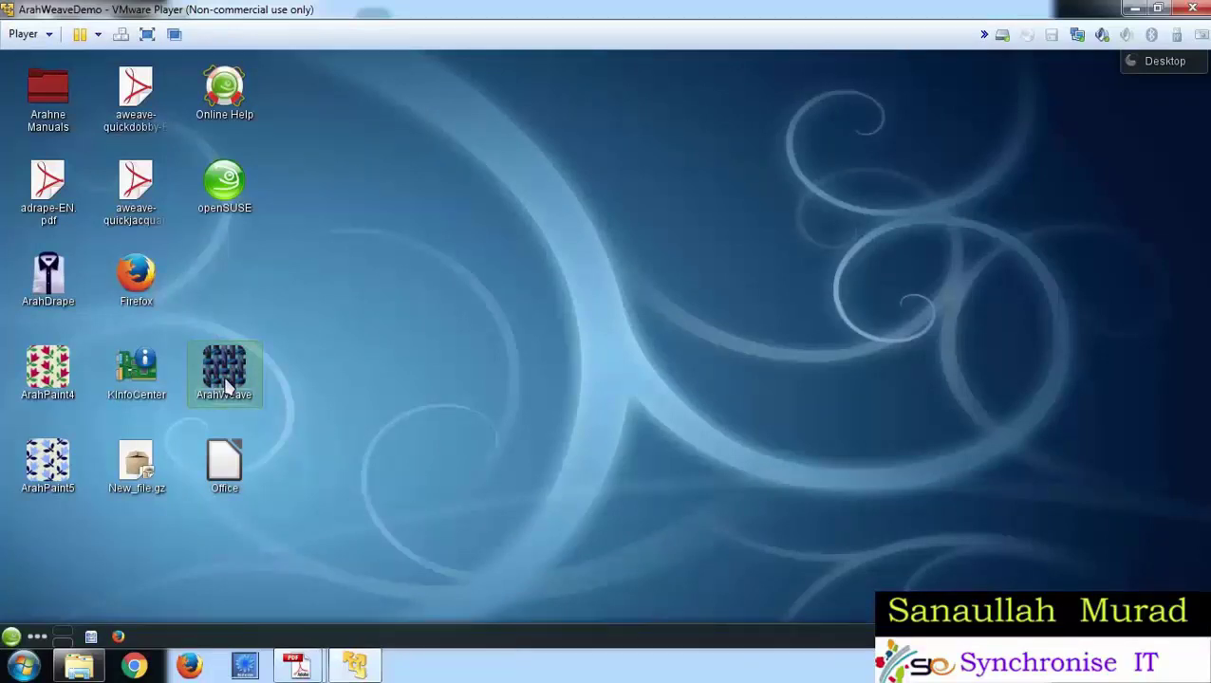
Start ArahWeave from the guest desktop and open the weave editor for the current fabric
left_click(226, 379)
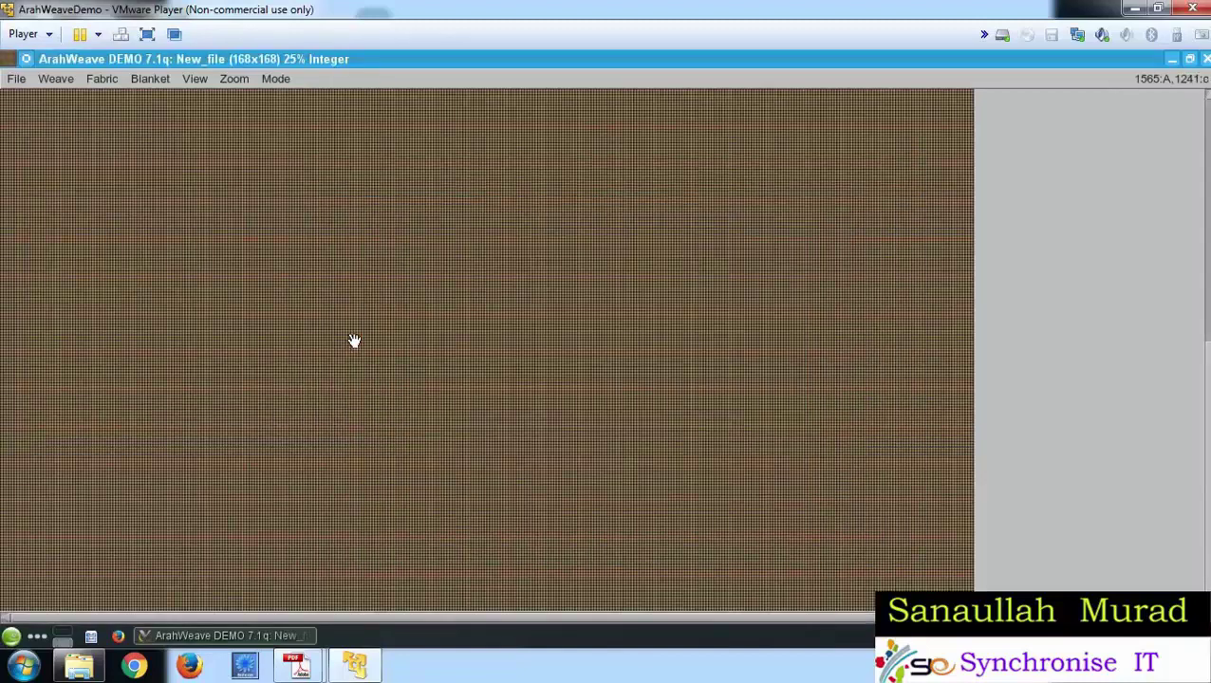
double_click(354, 341)
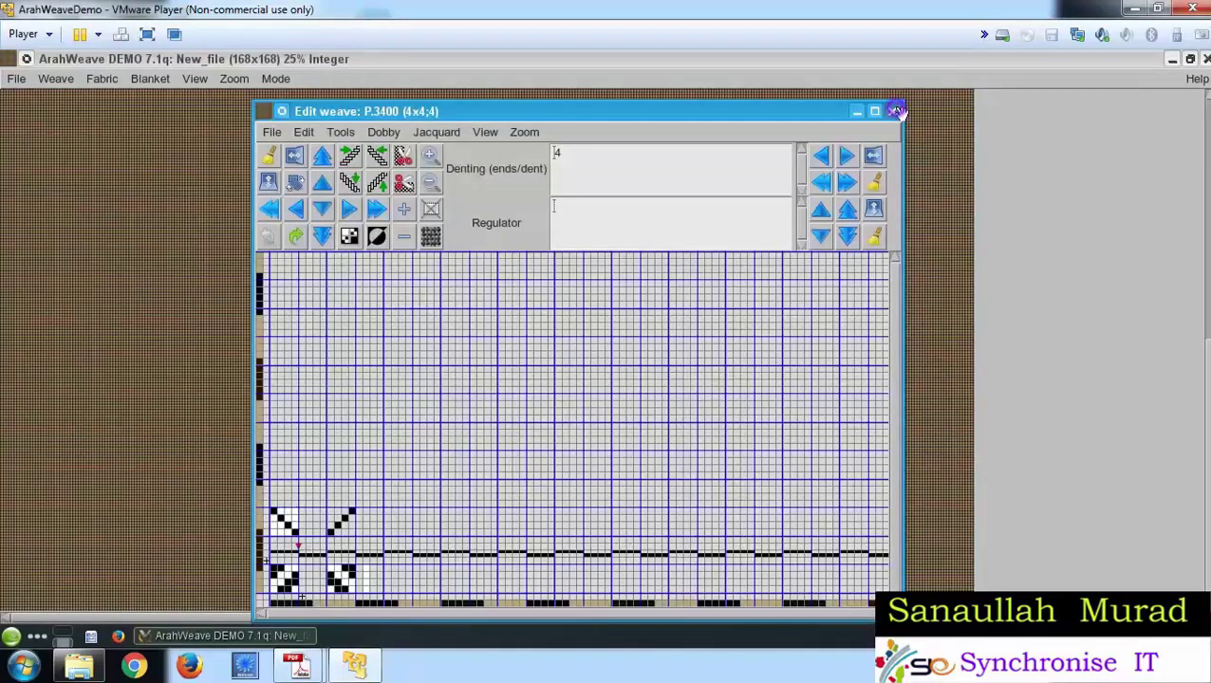
left_click(894, 111)
left_click(57, 80)
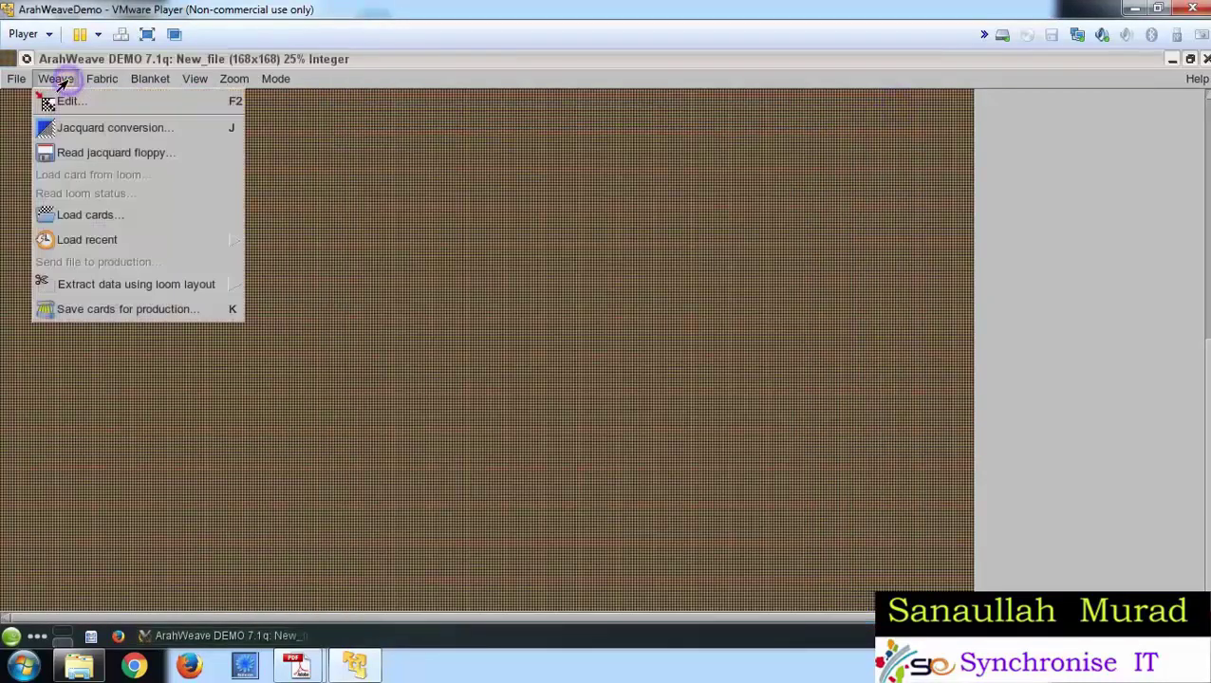
left_click(67, 104)
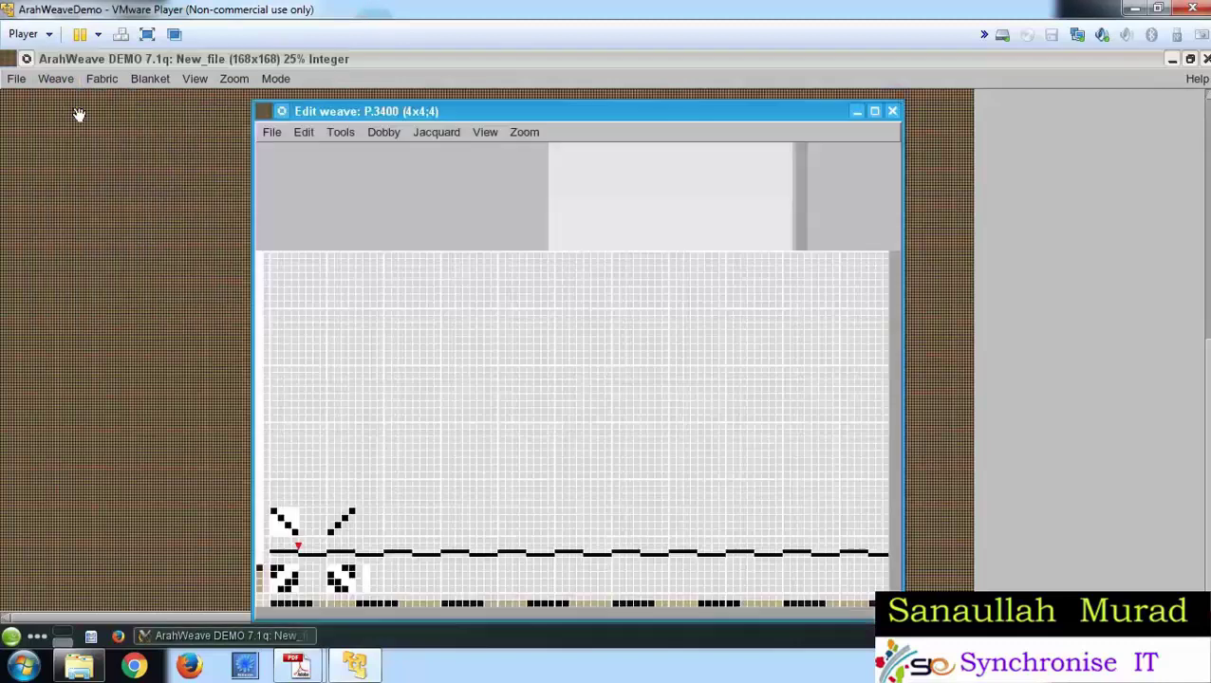
left_click(376, 132)
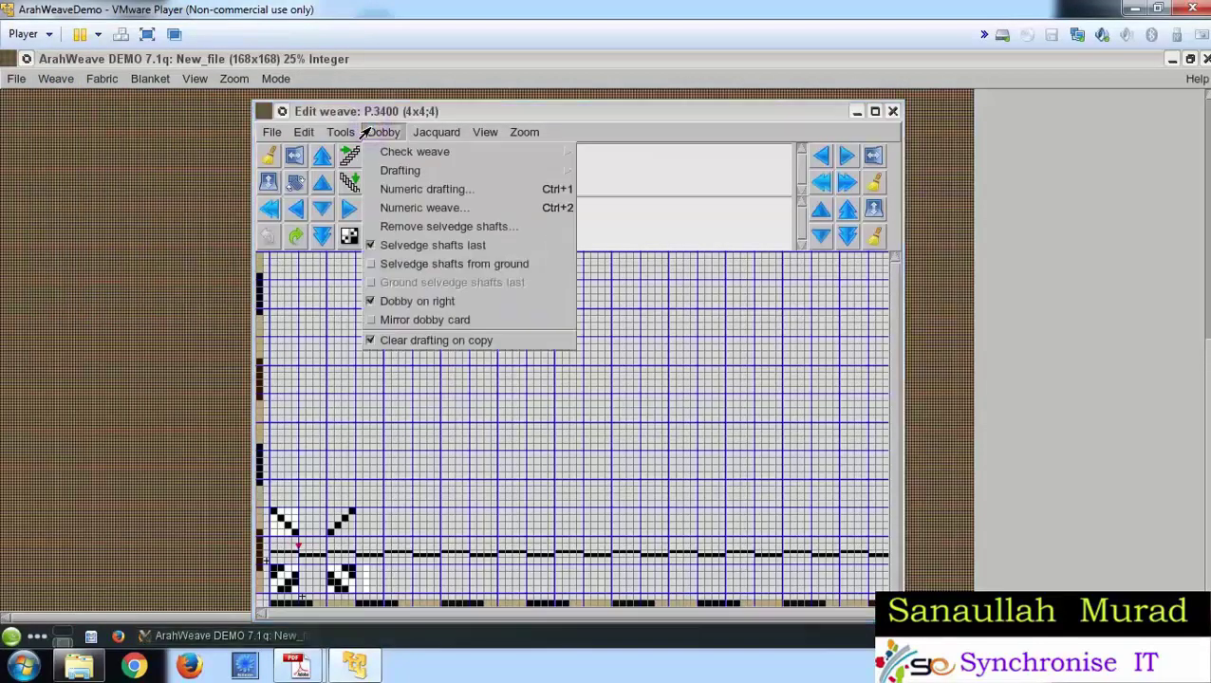
left_click(371, 132)
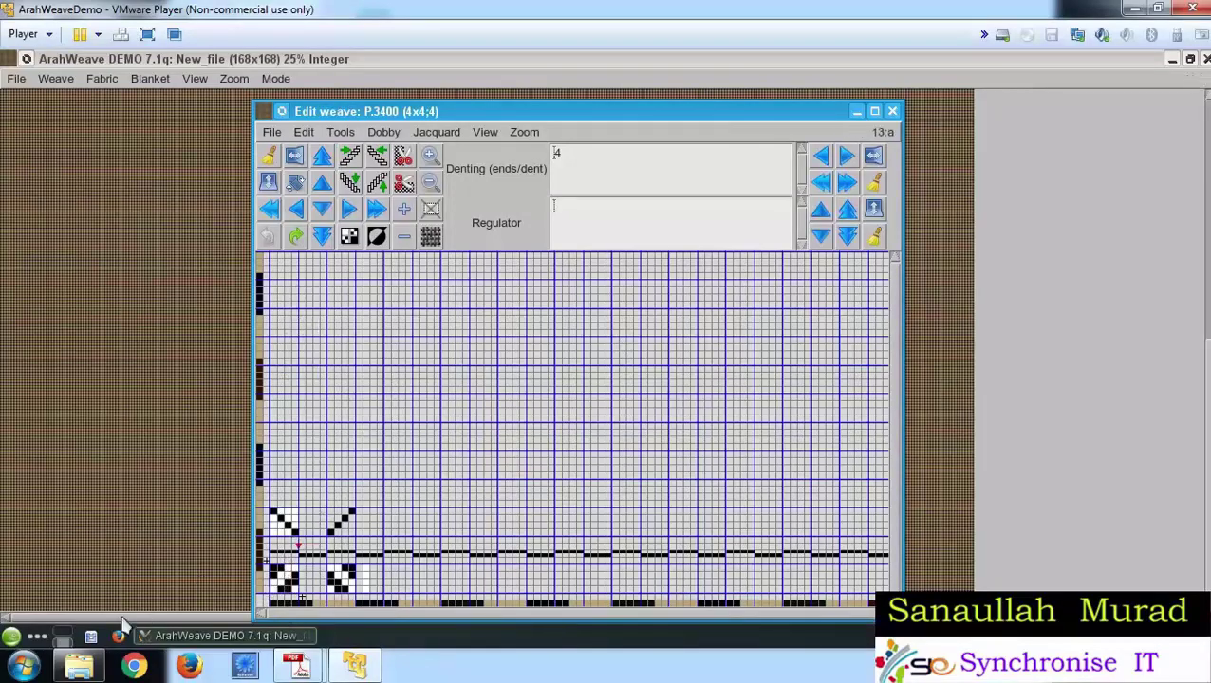
Switch to File Explorer and play the weaving animation video
left_click(79, 664)
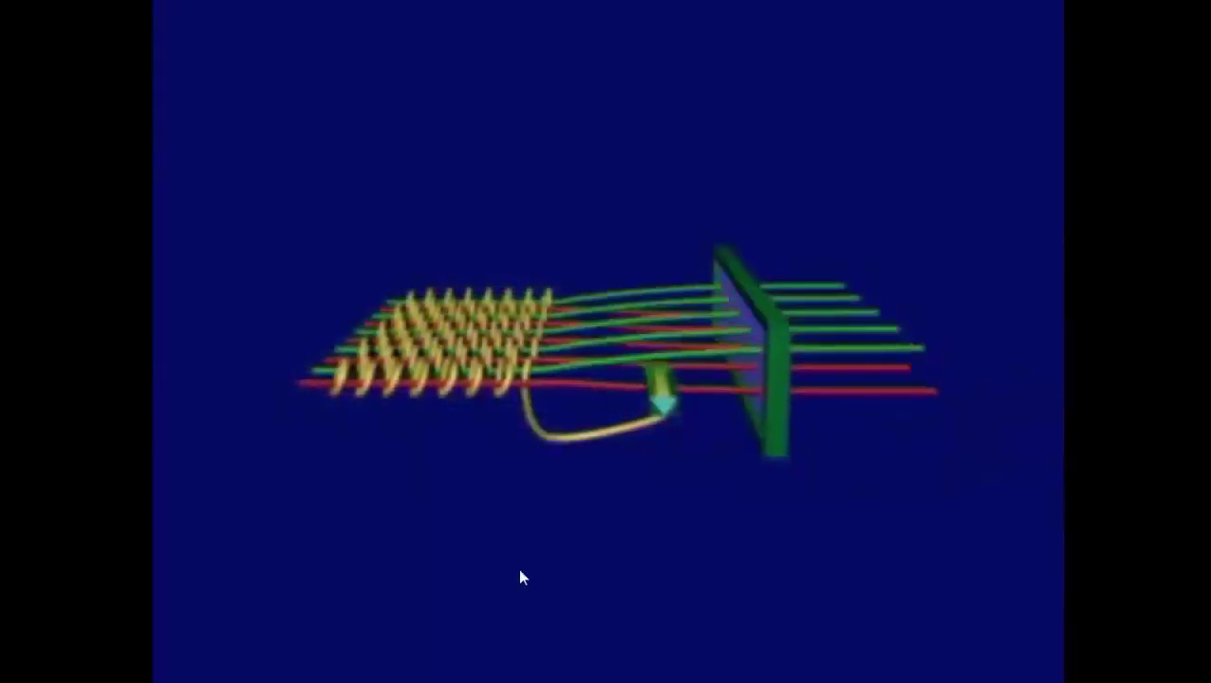
Close the weaving animation video and switch back to ArahWeave's weave editor
mouse_move(557, 675)
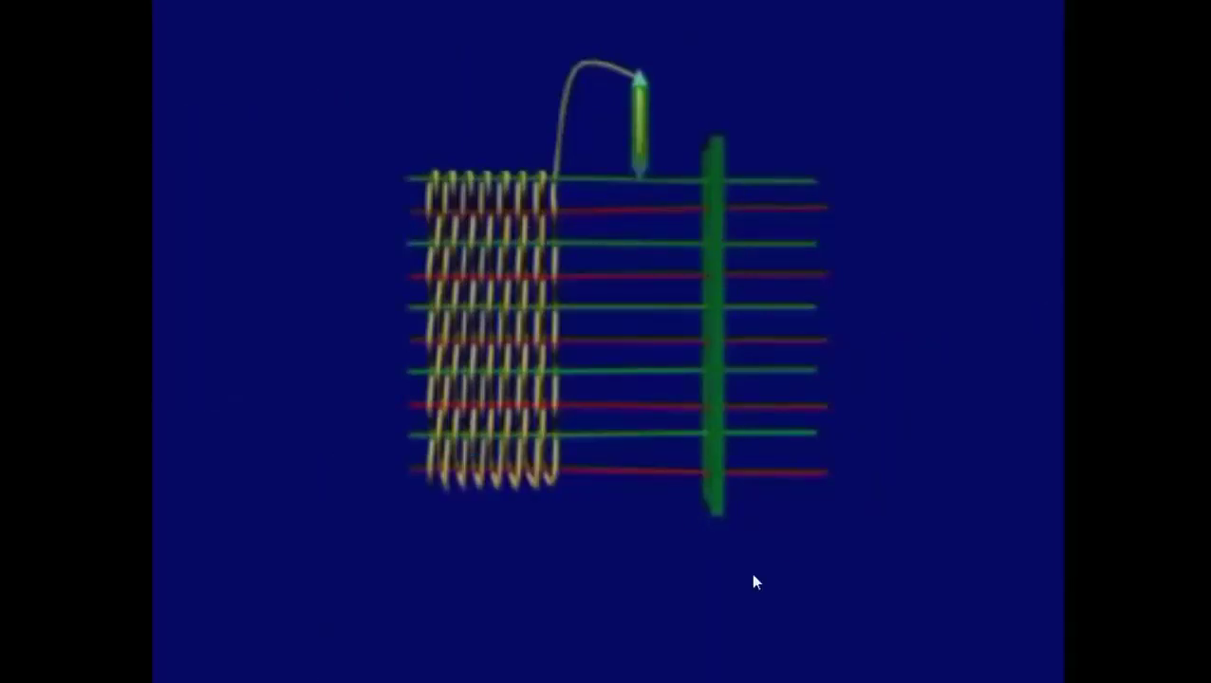
mouse_move(1132, 13)
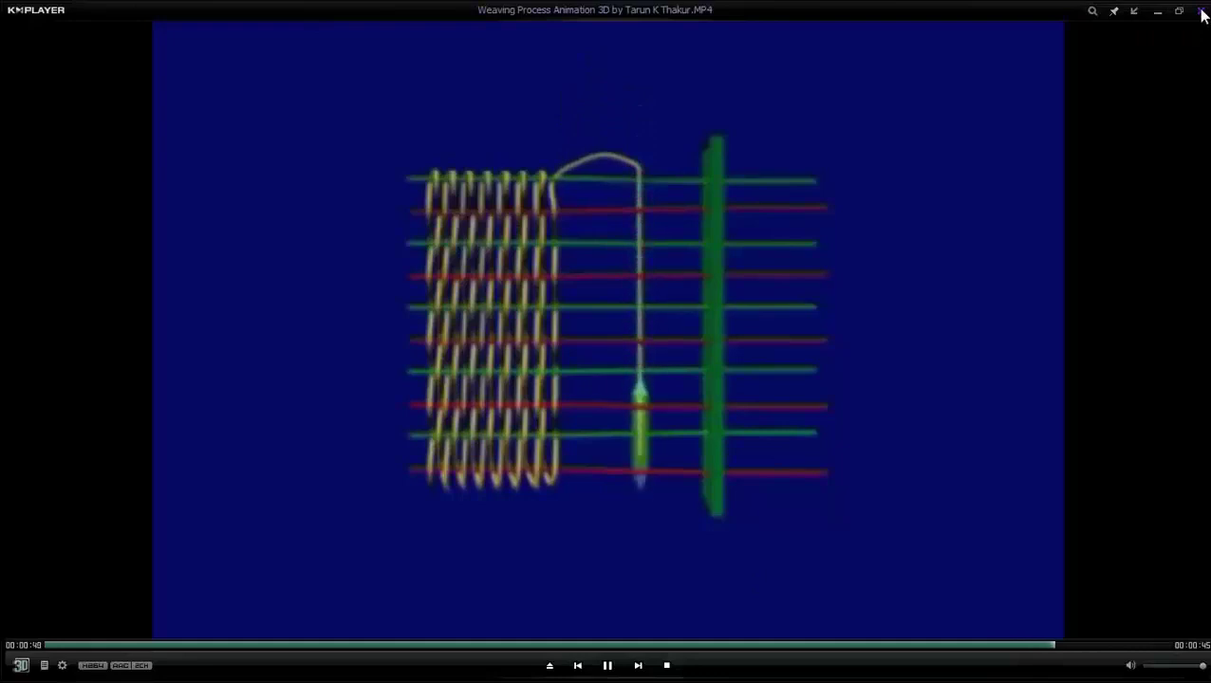
left_click(243, 648)
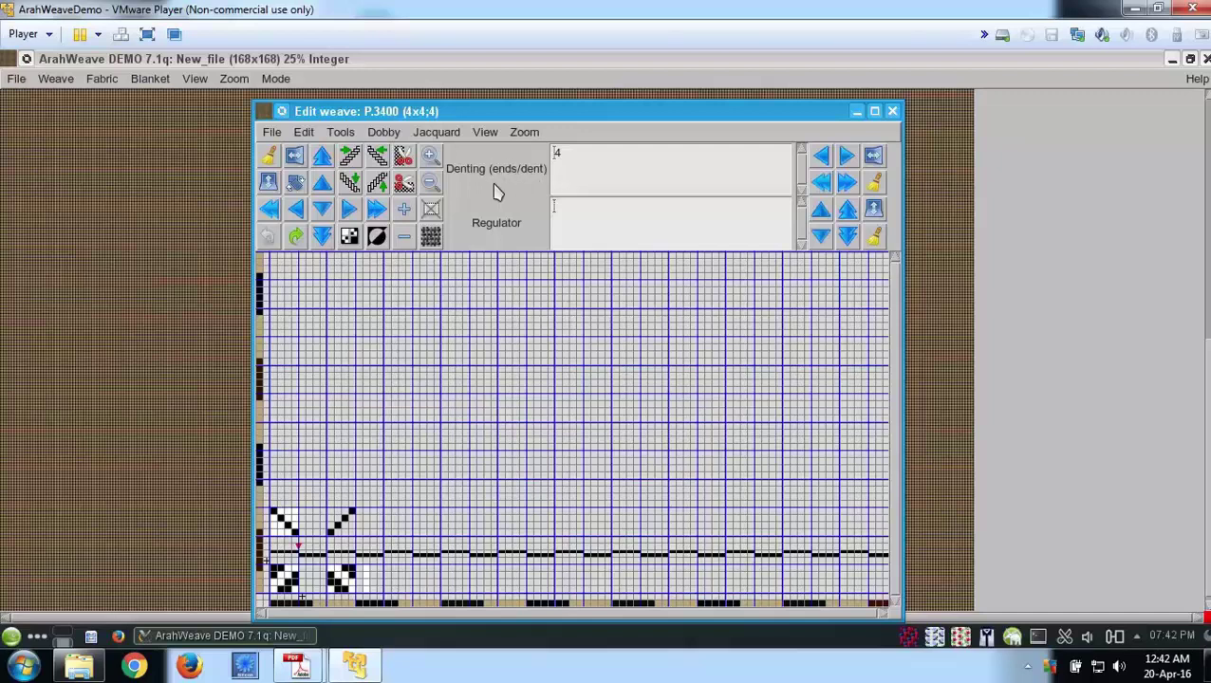
Try a denting of 2 ends per dent for the weave and set it back to 4
left_click(578, 156)
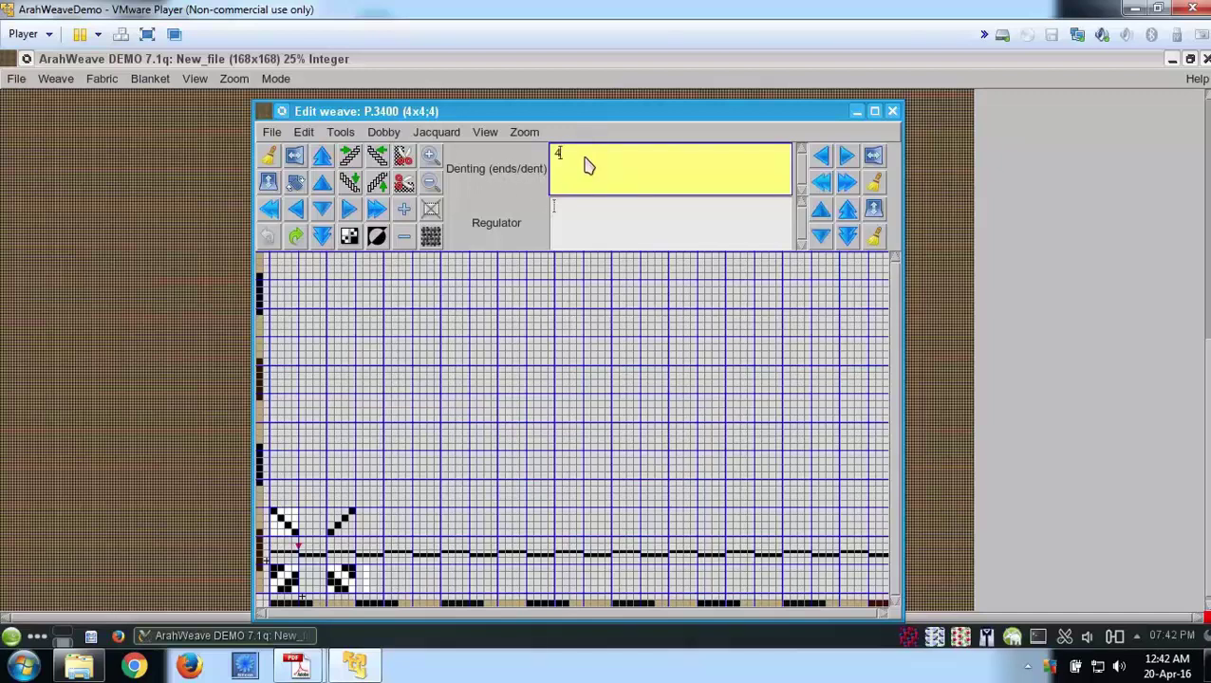
double_click(557, 161)
double_click(556, 156)
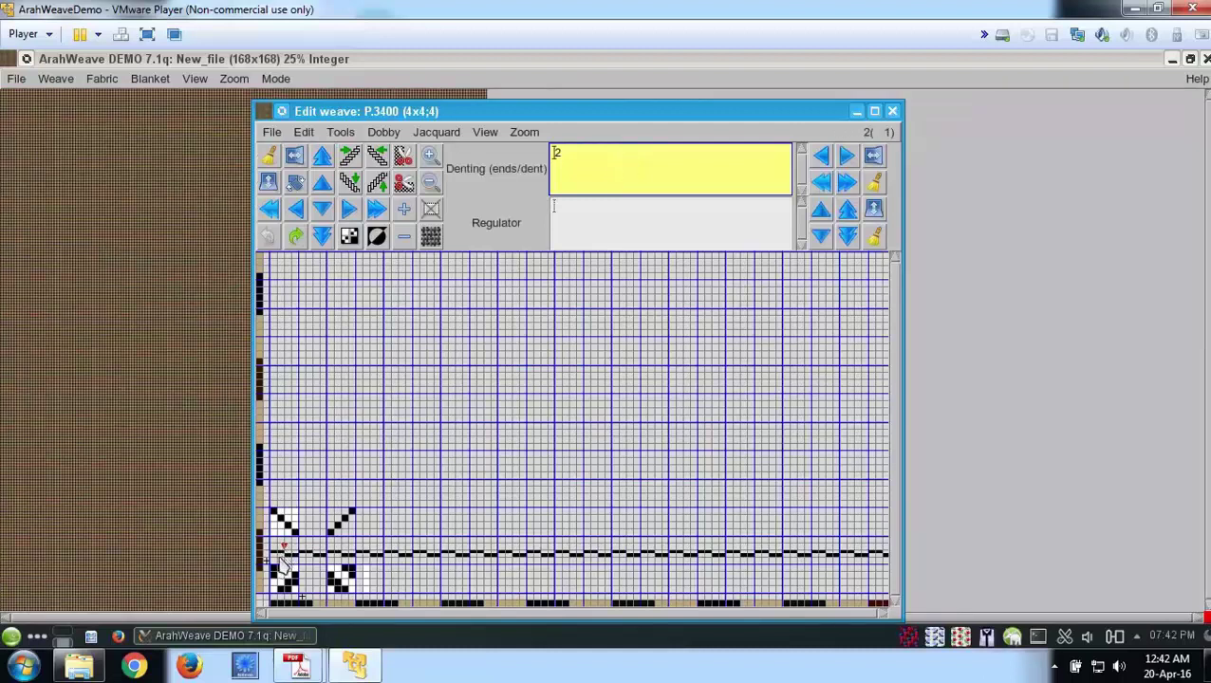
left_click_drag(598, 151, 550, 156)
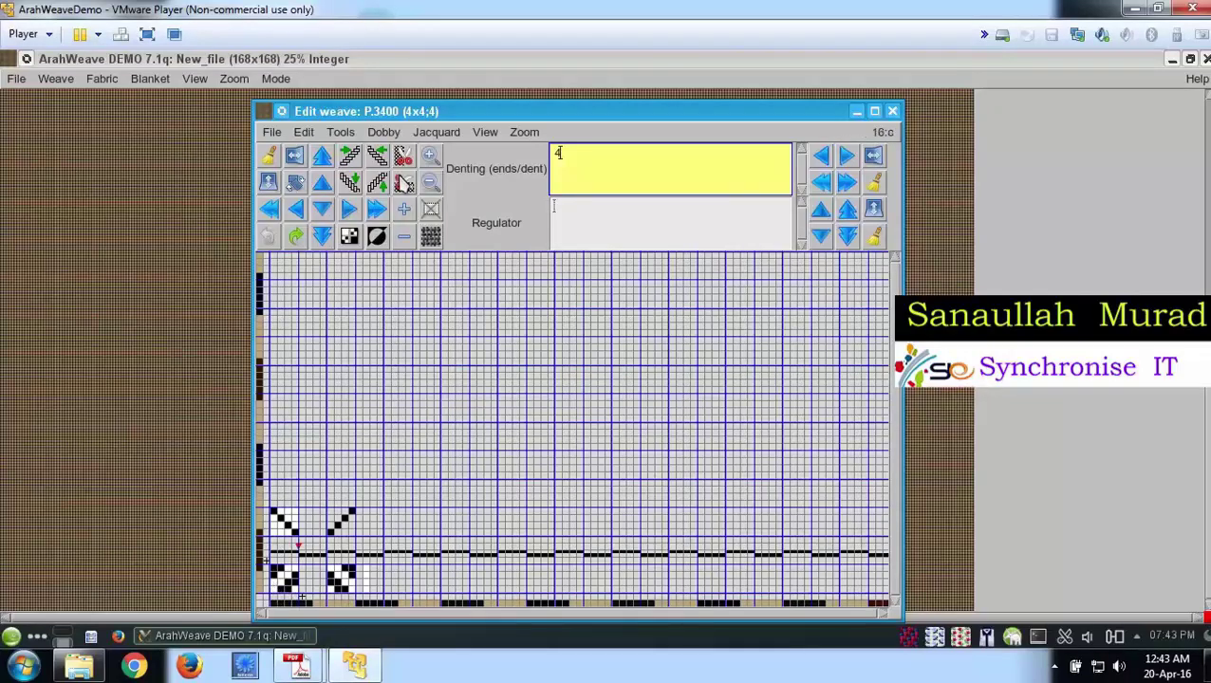
Apply pointed drafting to the weave, and change it to straight drafting
left_click(383, 133)
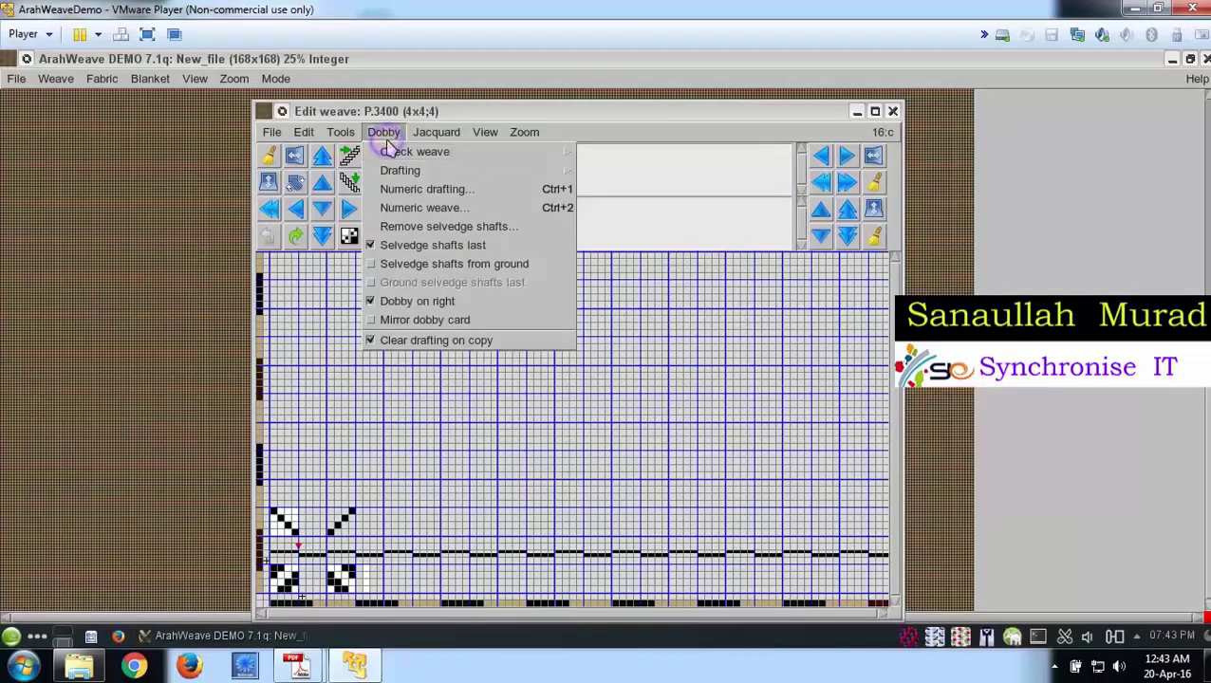
left_click(383, 133)
left_click(383, 133)
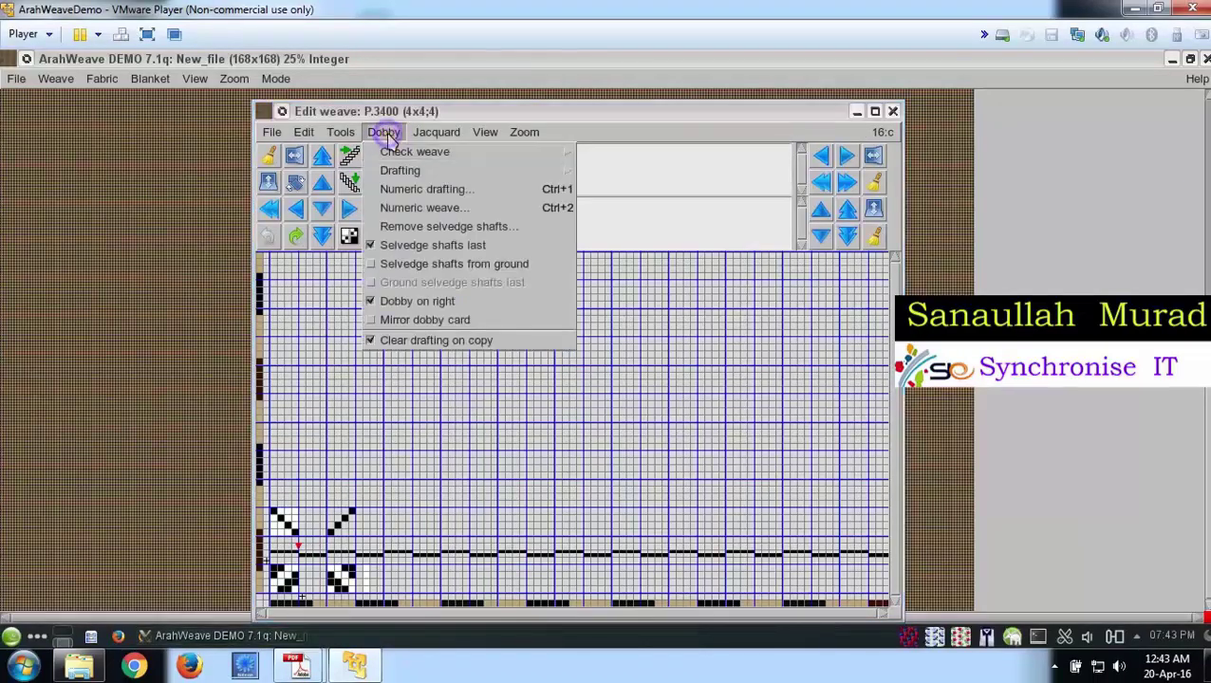
left_click(383, 132)
left_click(383, 133)
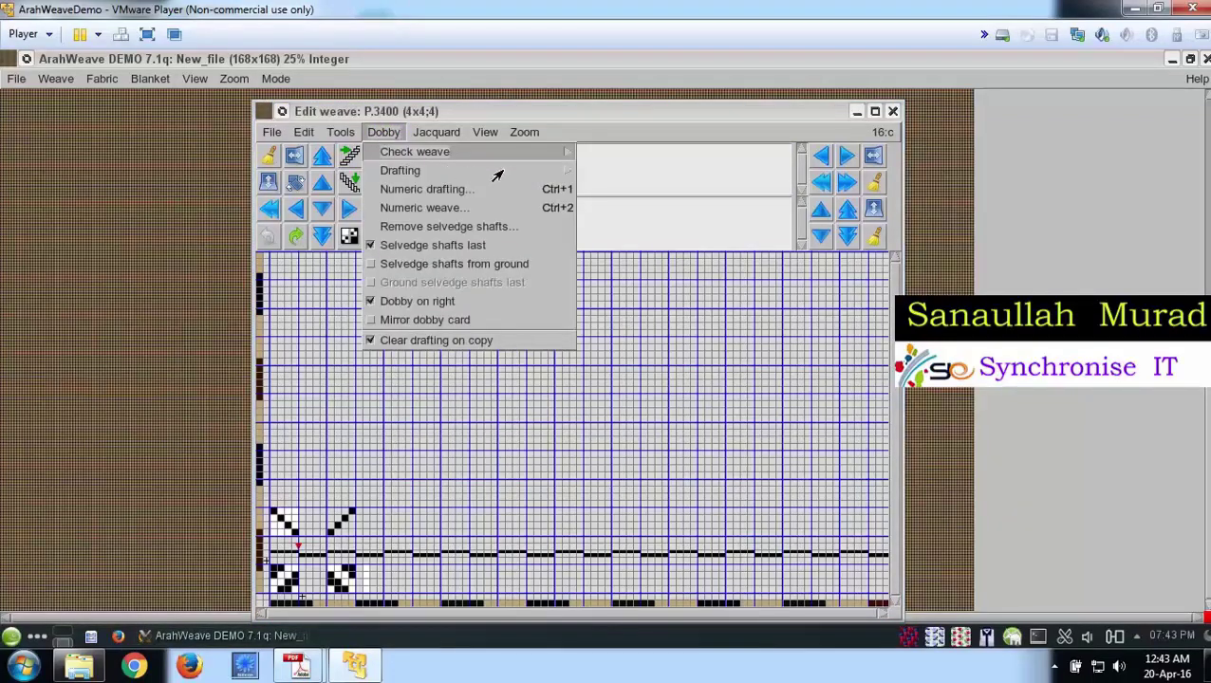
mouse_move(554, 170)
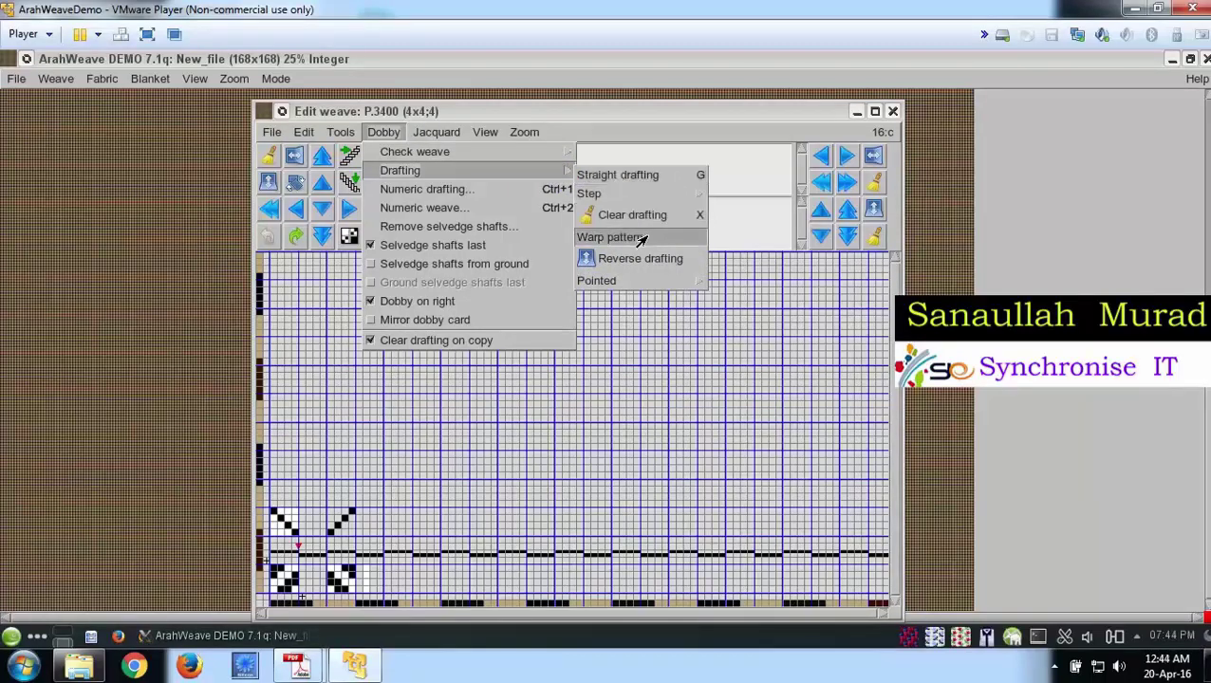
mouse_move(679, 283)
left_click(721, 289)
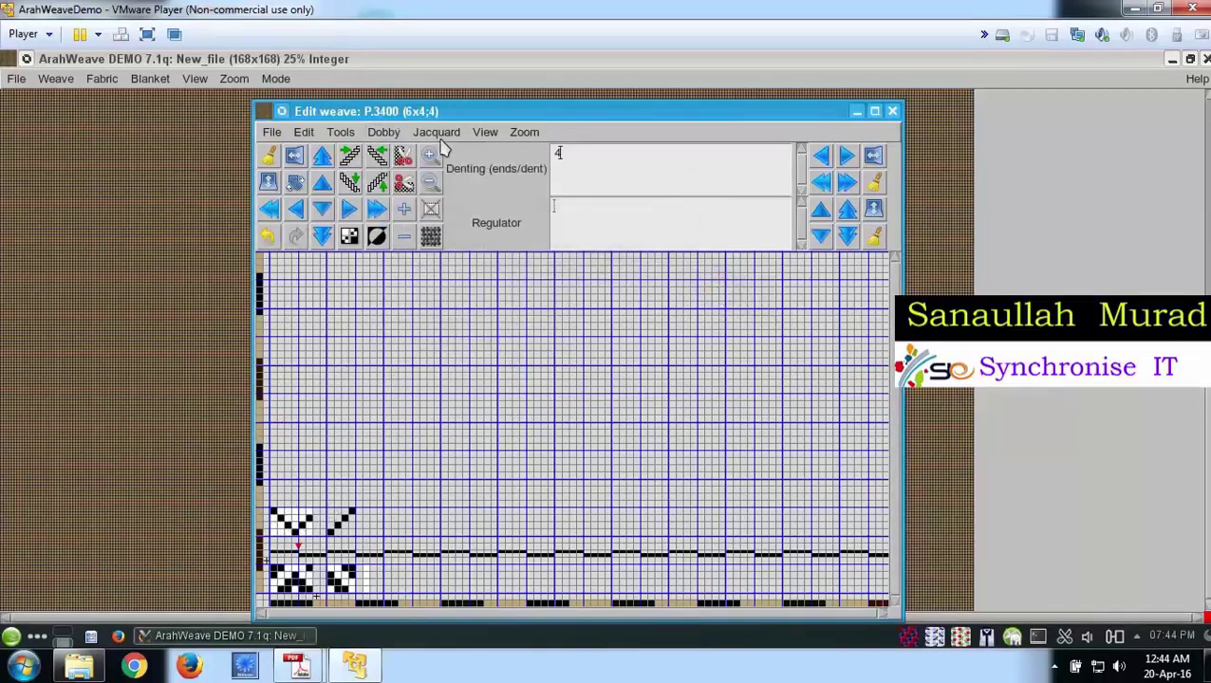
left_click(375, 132)
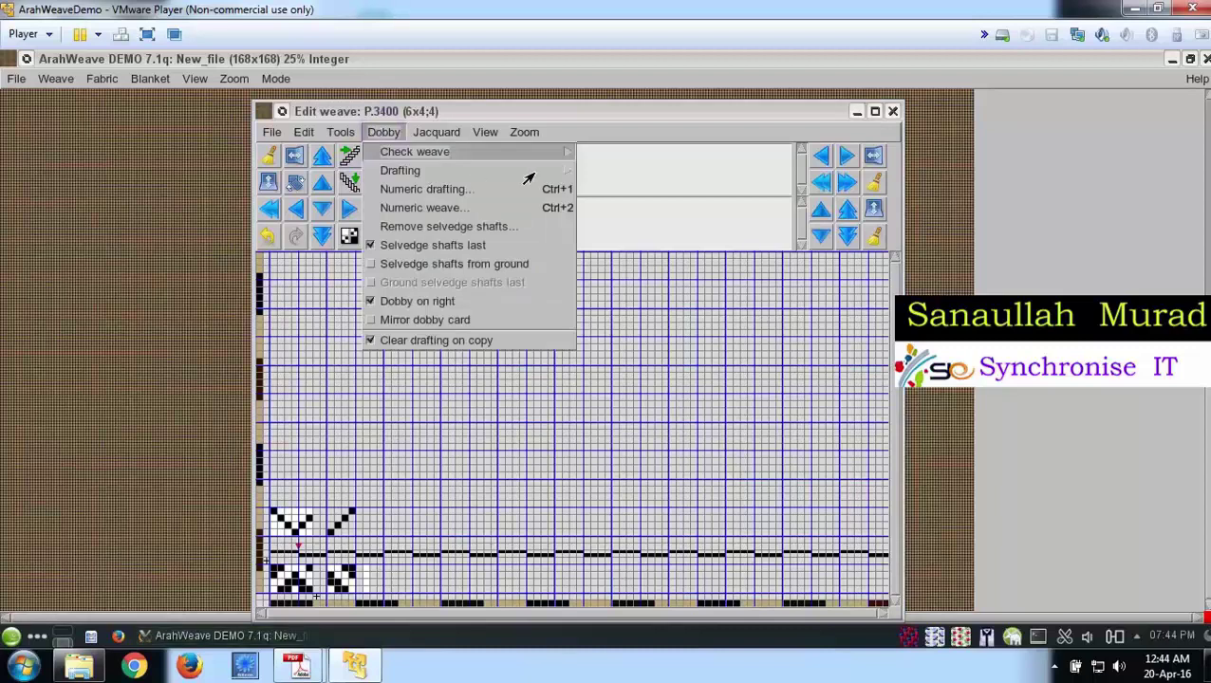
left_click(610, 175)
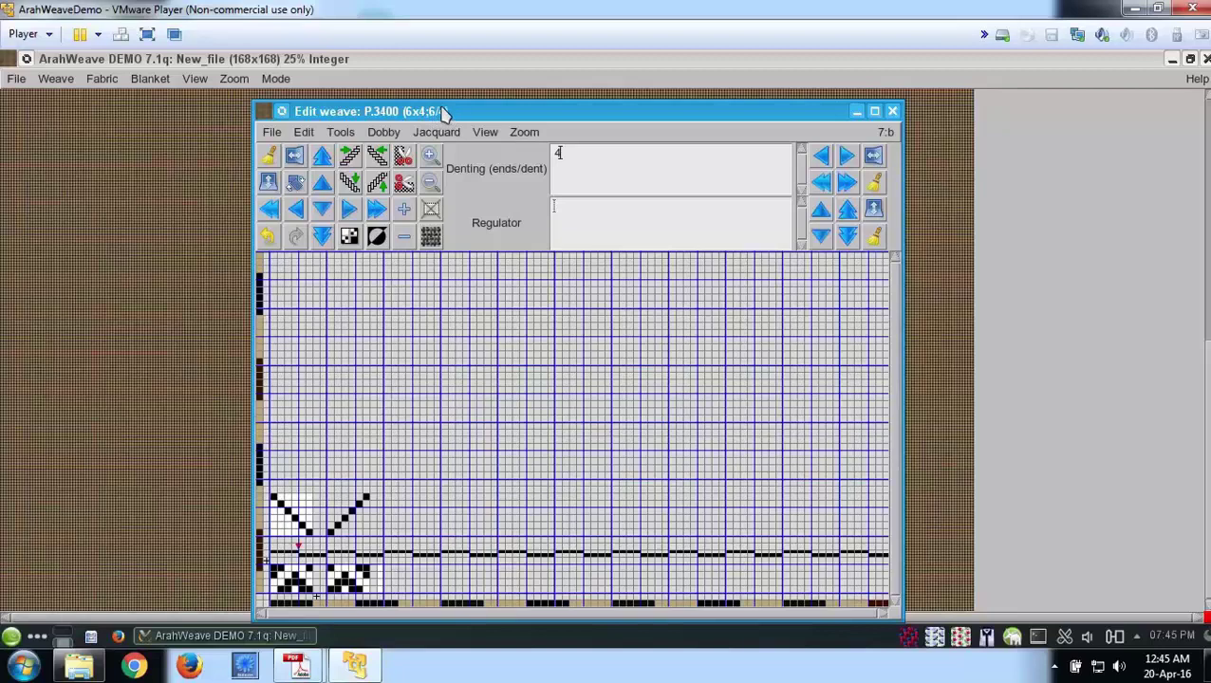
Consult the weave editor diagram in the ArahWeave user's manual and return to the weave editor
left_click(362, 667)
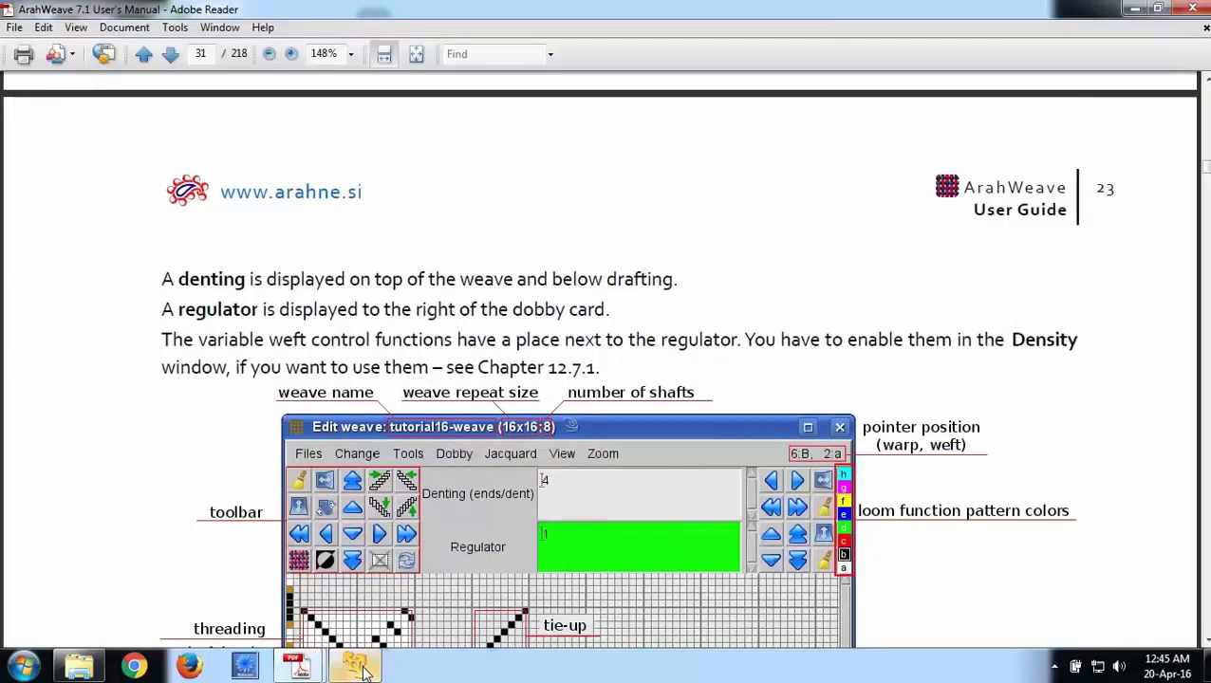
left_click(362, 667)
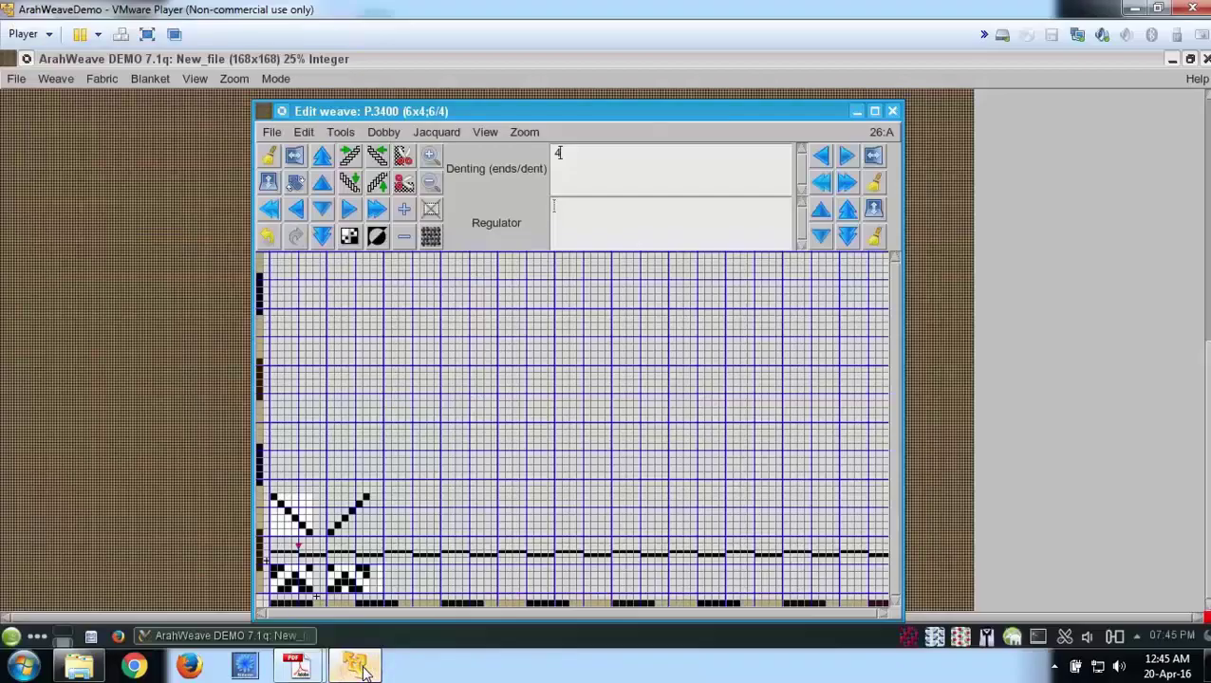
left_click(361, 667)
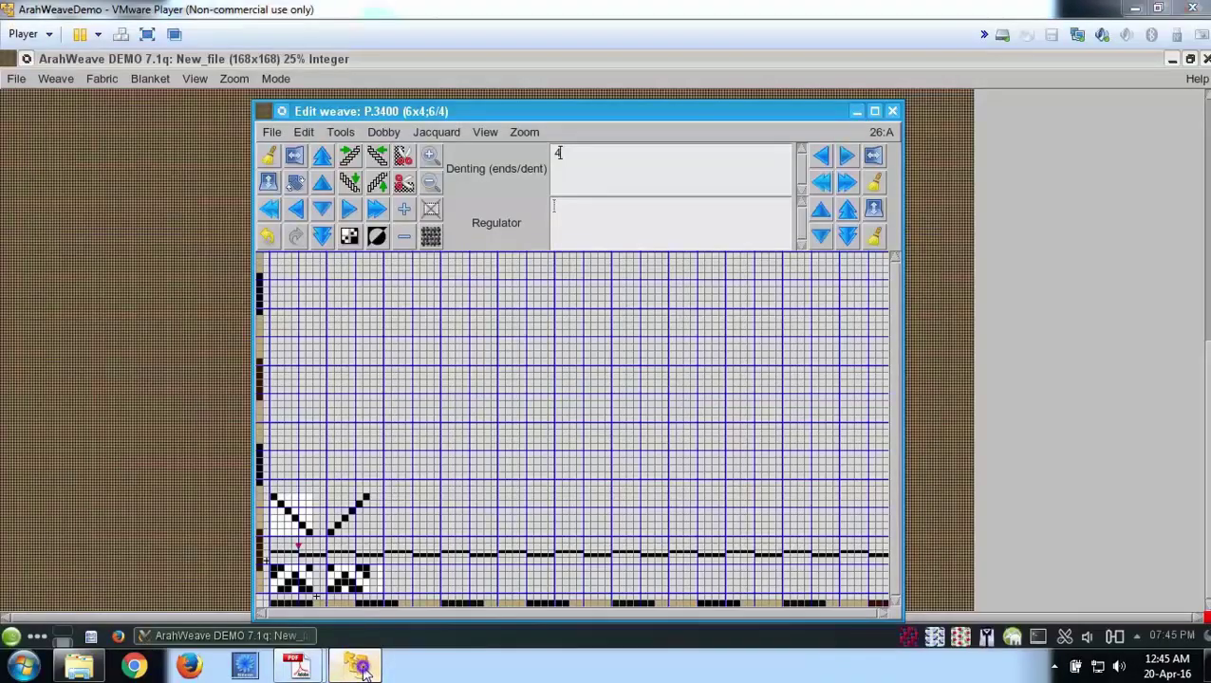
left_click(361, 667)
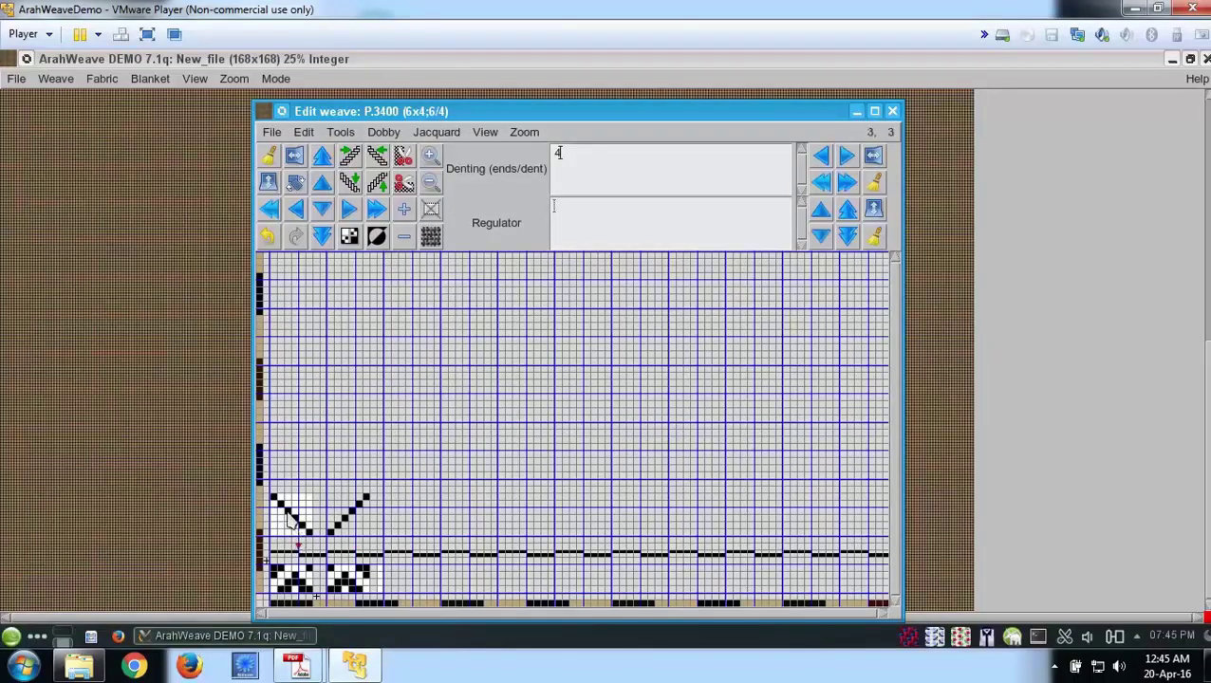
Undo the last edit and set the numeric drafting to 1, 3, 5
key("ctrl+z")
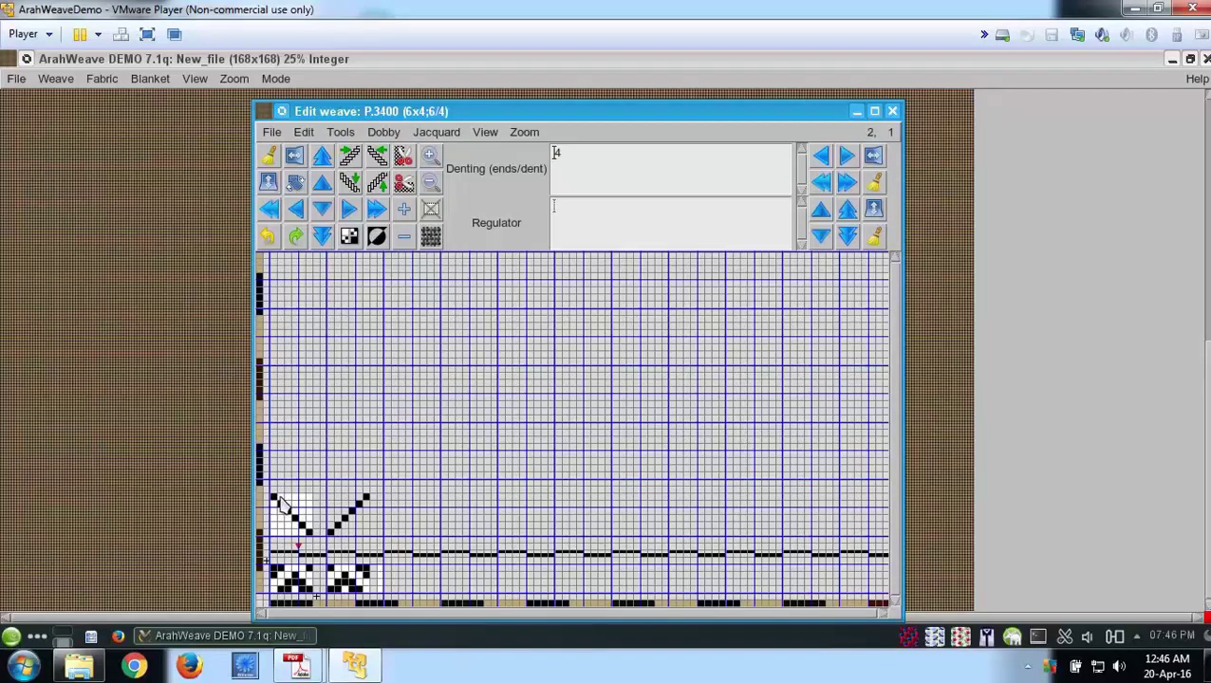
left_click(342, 133)
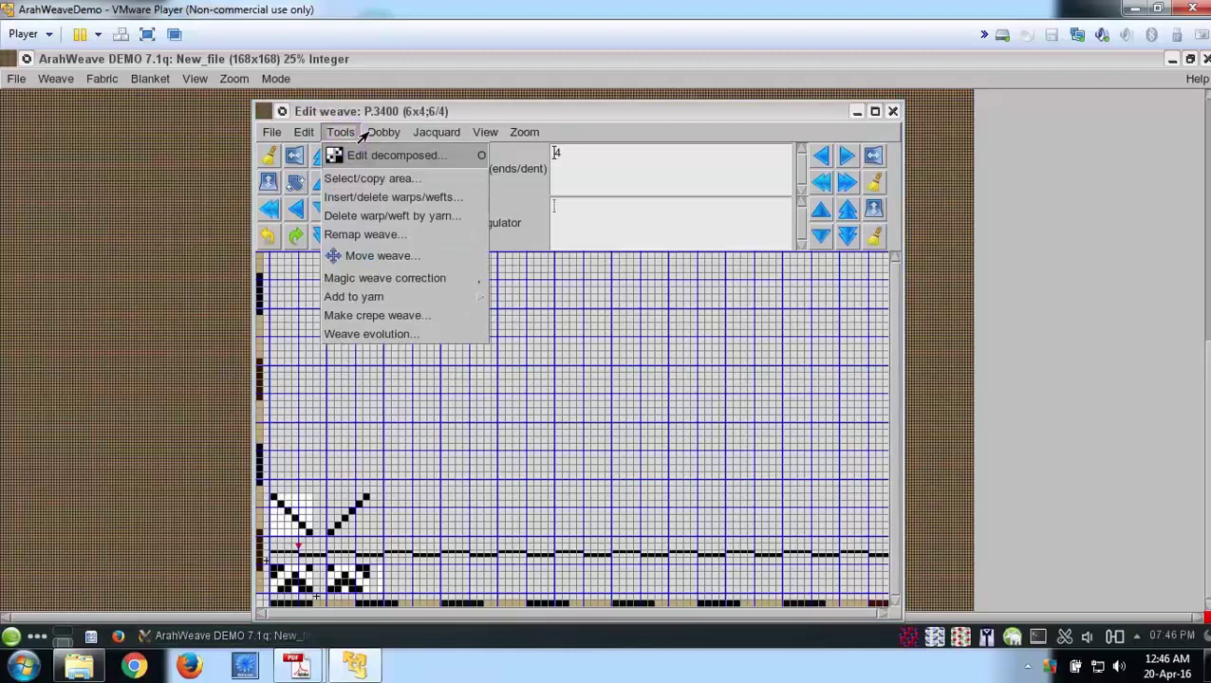
left_click(385, 133)
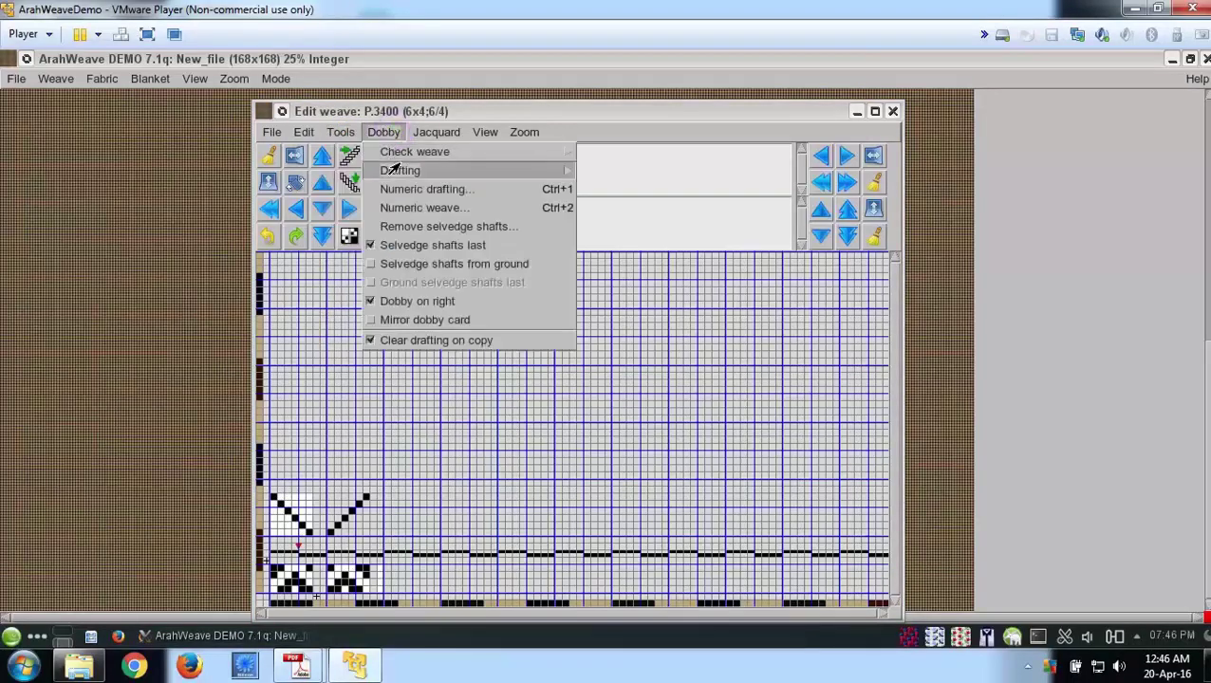
left_click(541, 193)
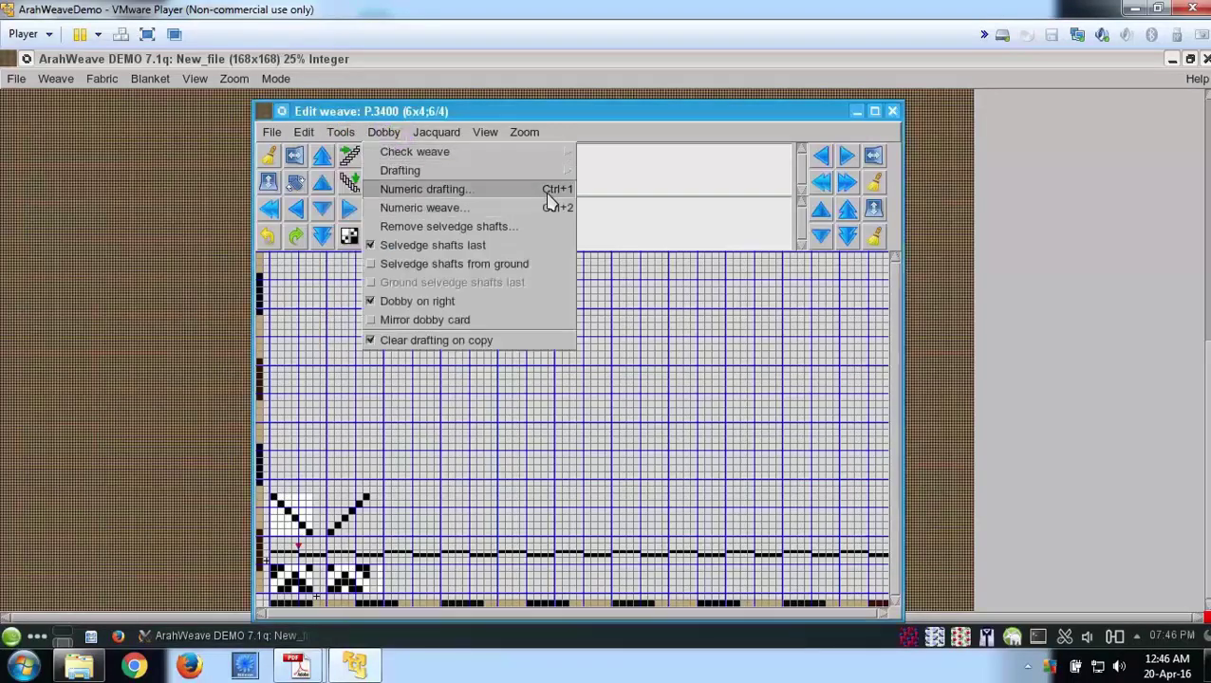
left_click_drag(353, 235, 545, 207)
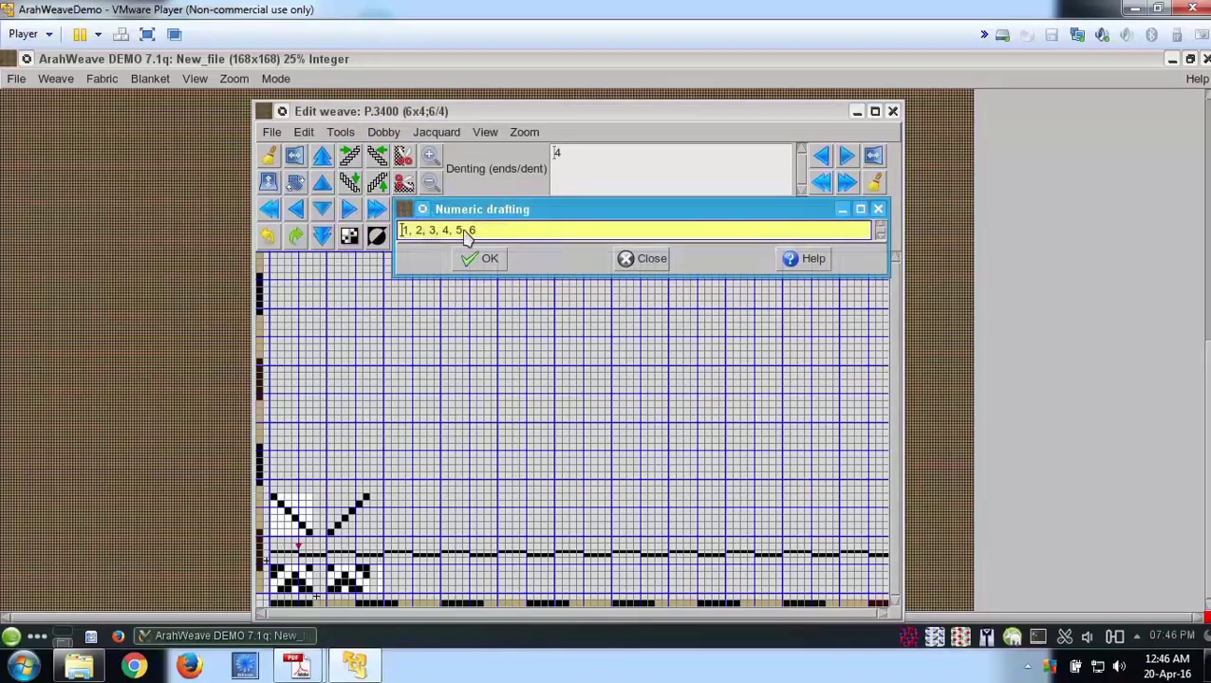
double_click(423, 235)
key("Delete")
key("Delete")
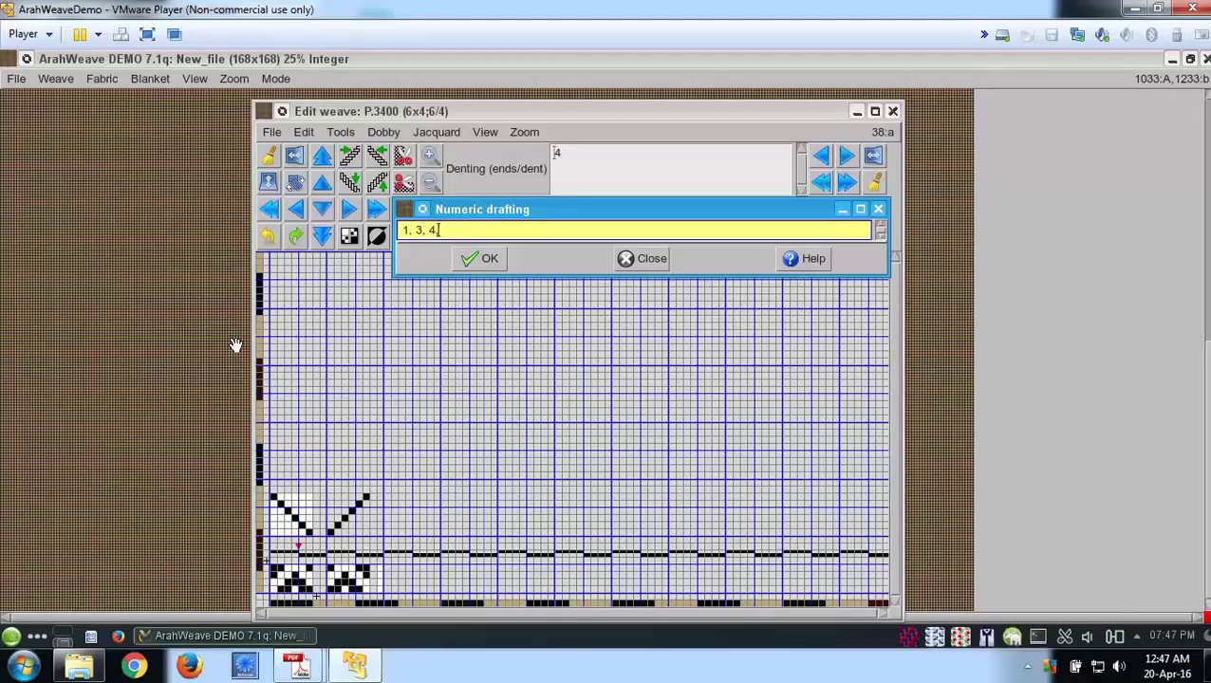
key("BackSpace")
type("5")
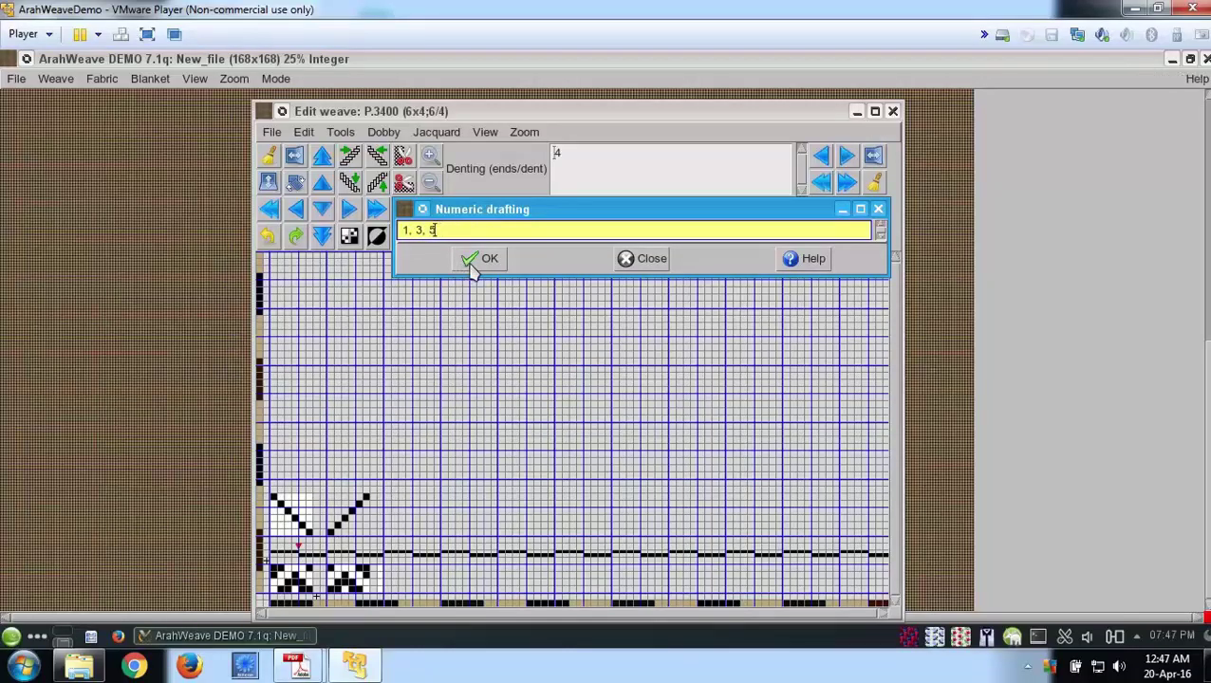
left_click(479, 259)
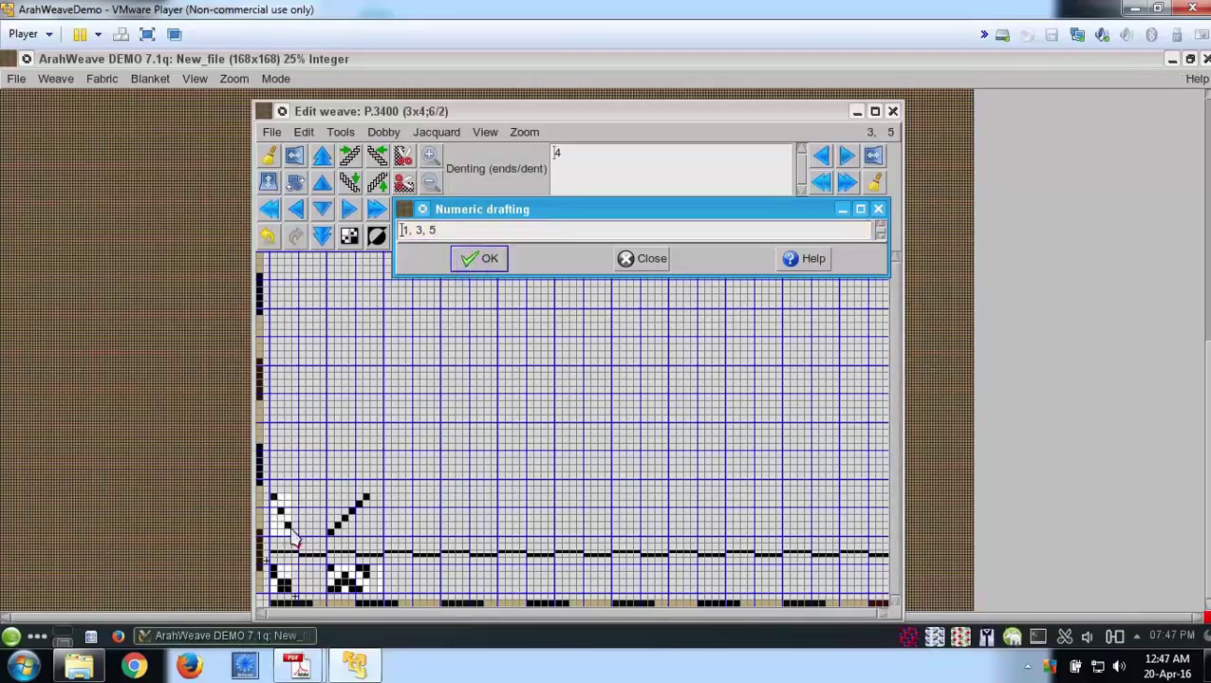
left_click(492, 269)
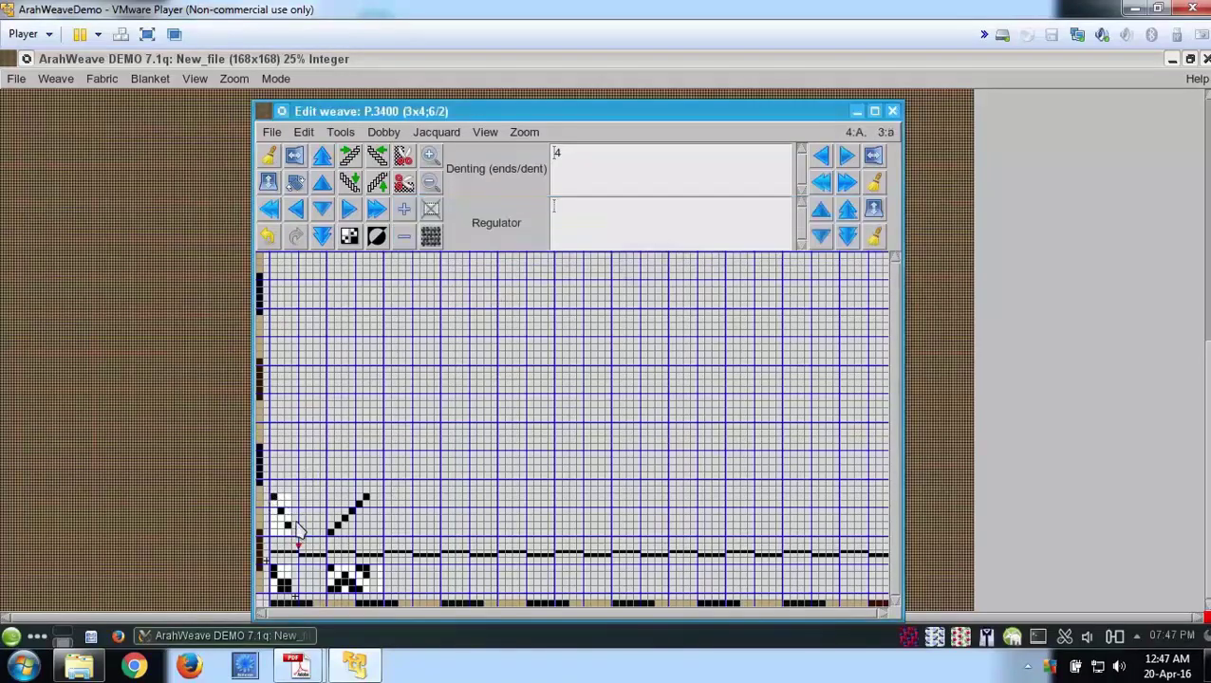
Redraw the threading as a straight diagonal over six shafts and clear all points of the weave
left_click_drag(296, 522, 310, 531)
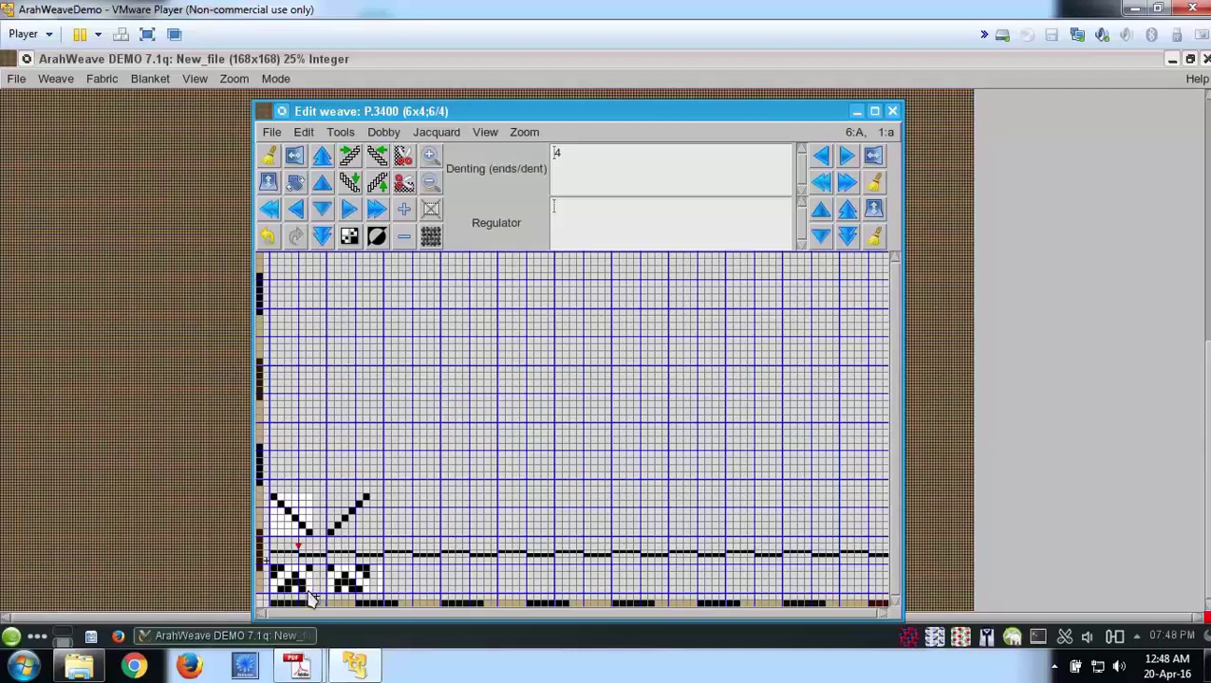
left_click(309, 590)
left_click(309, 575)
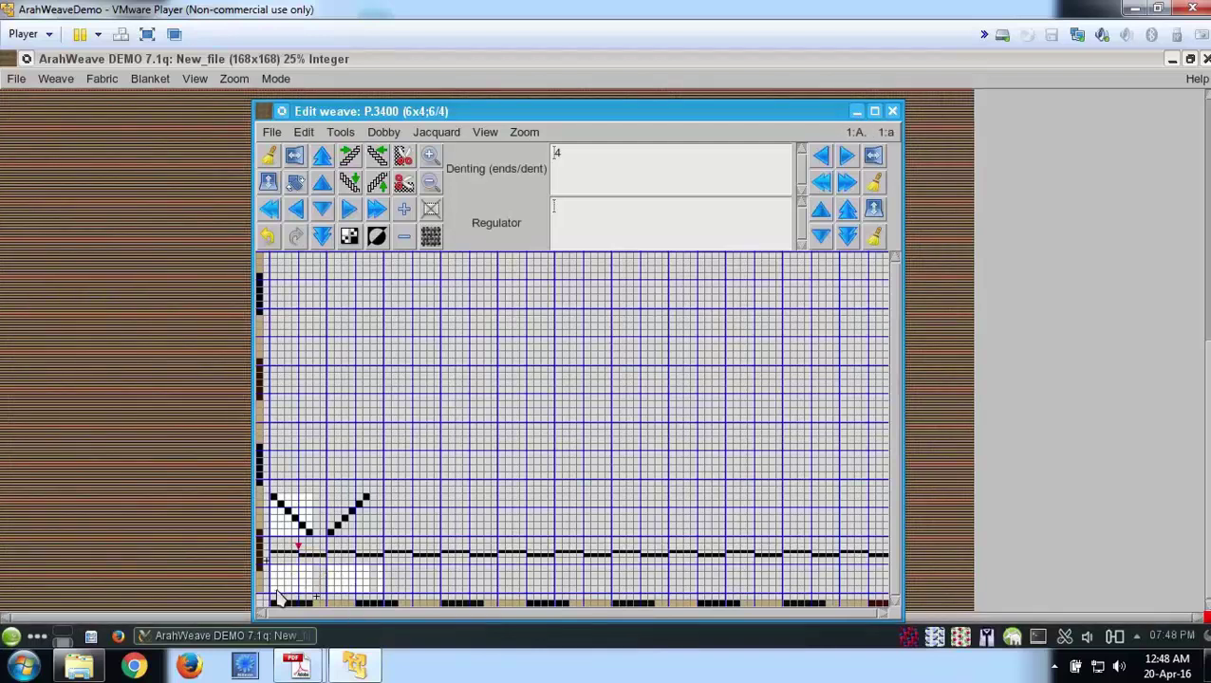
Mark alternating interlacing points across the weave repeat to draw a plain-weave checkerboard
left_click(276, 590)
left_click(280, 581)
left_click(277, 574)
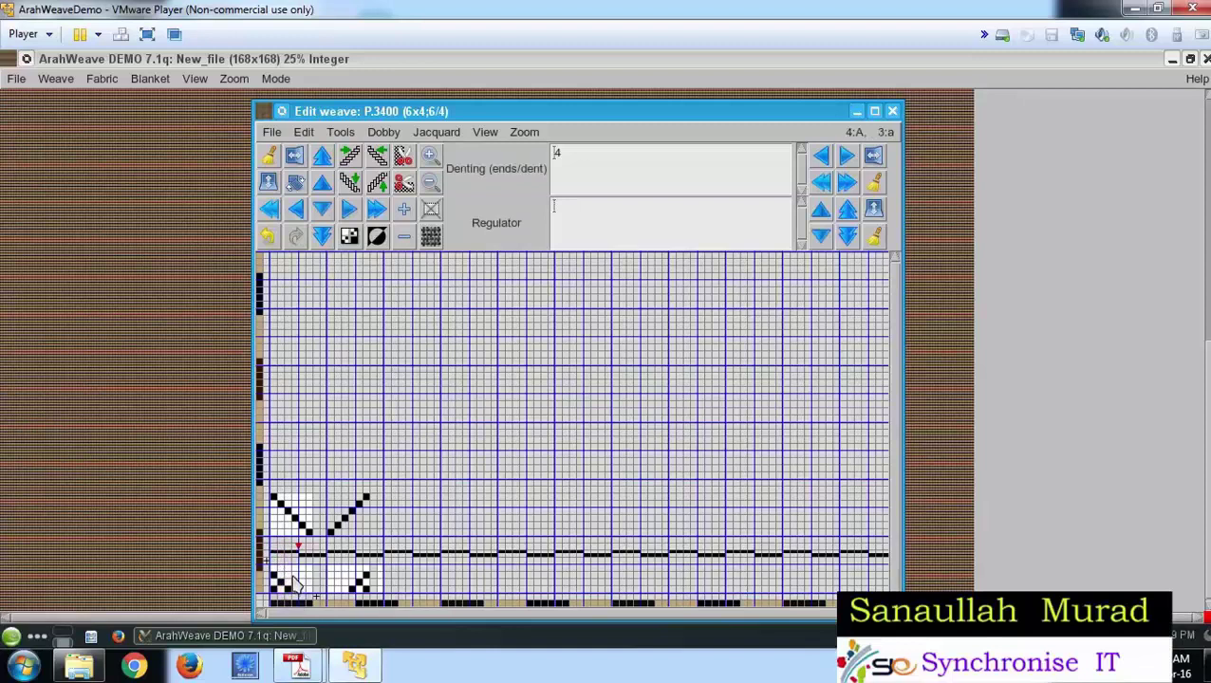
left_click(285, 576)
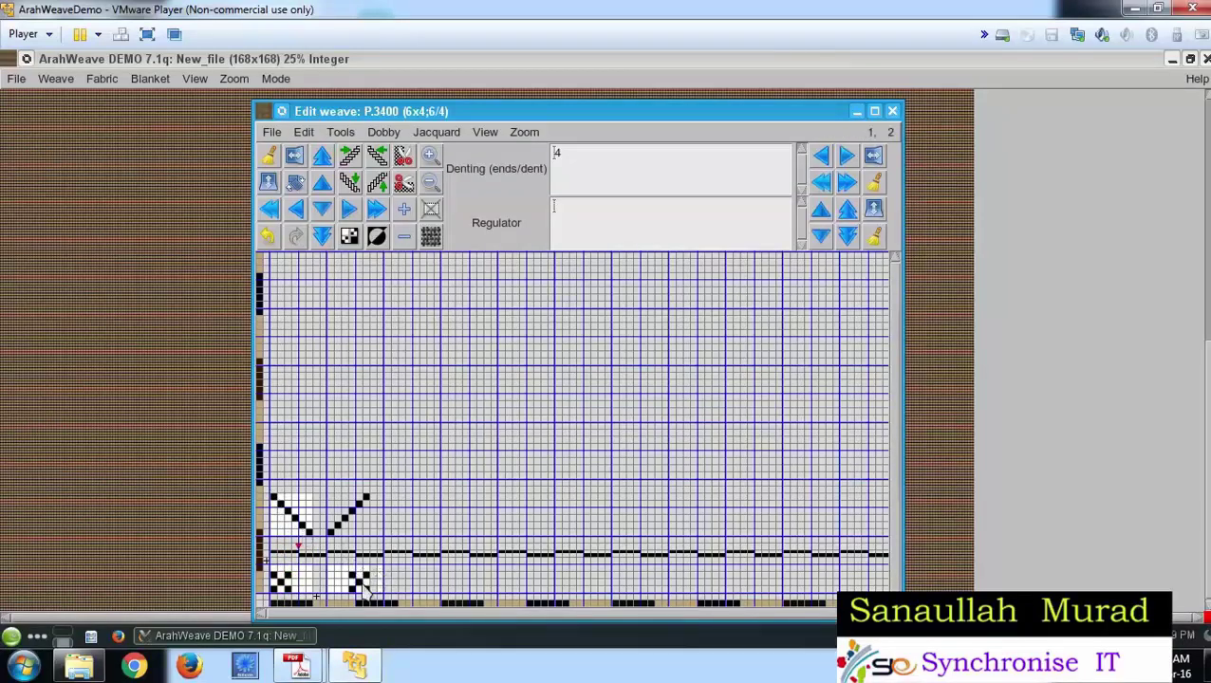
left_click(307, 585)
left_click(305, 580)
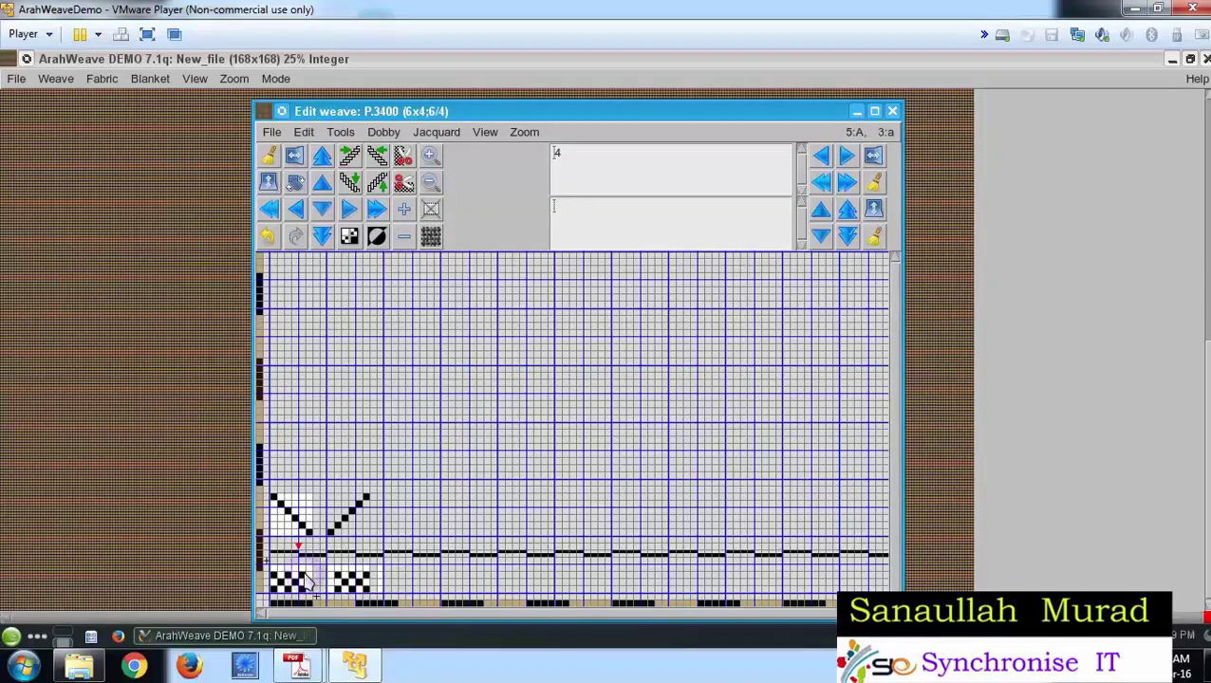
left_click(302, 568)
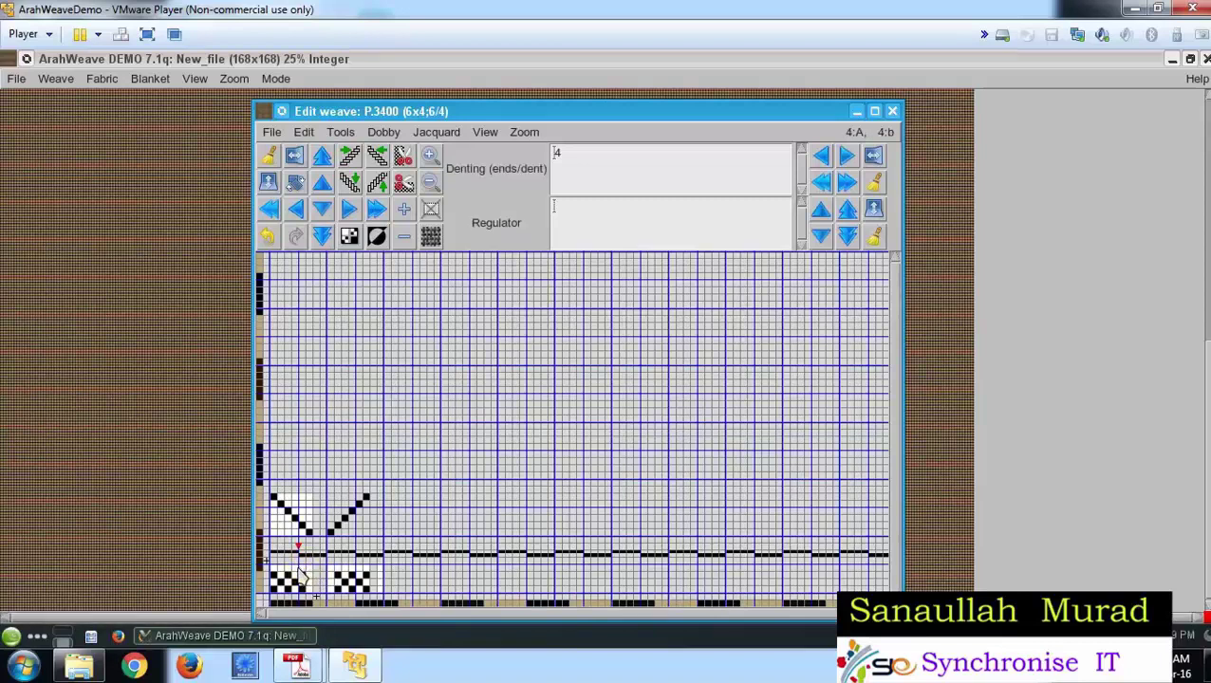
left_click(296, 569)
Open the weave dimensions, check the 3/2 twill design in FSD FINAL.pdf and set the warp repeat to 5
left_click(303, 133)
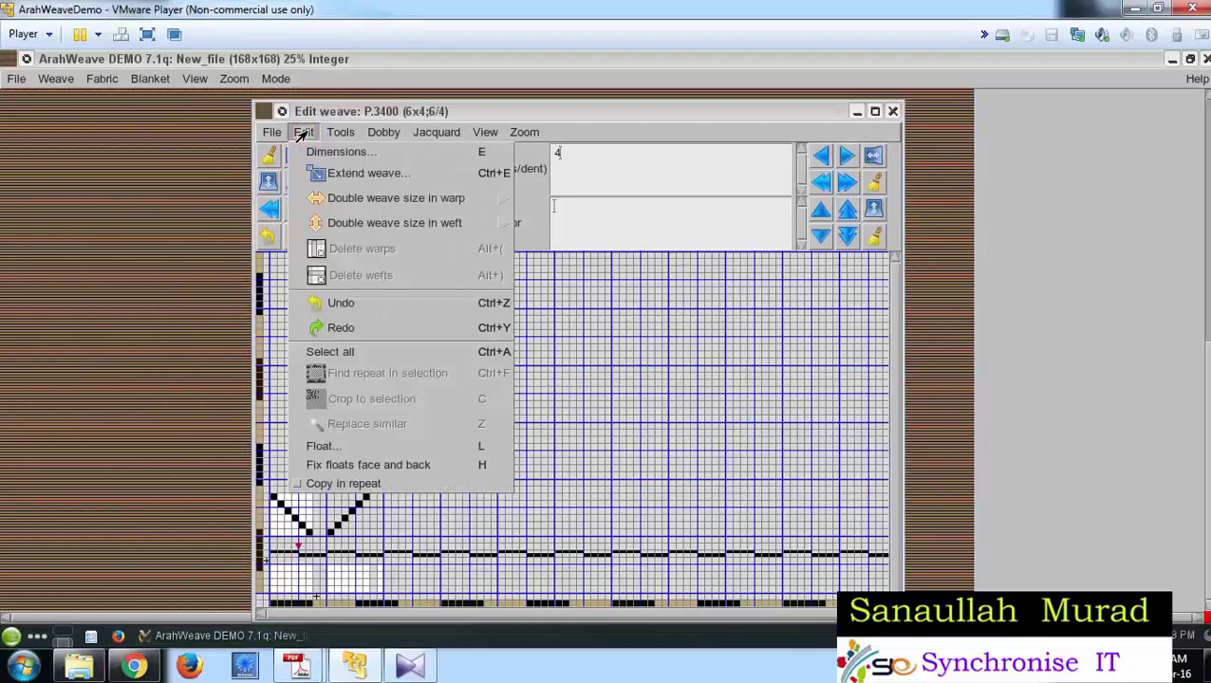
left_click(308, 152)
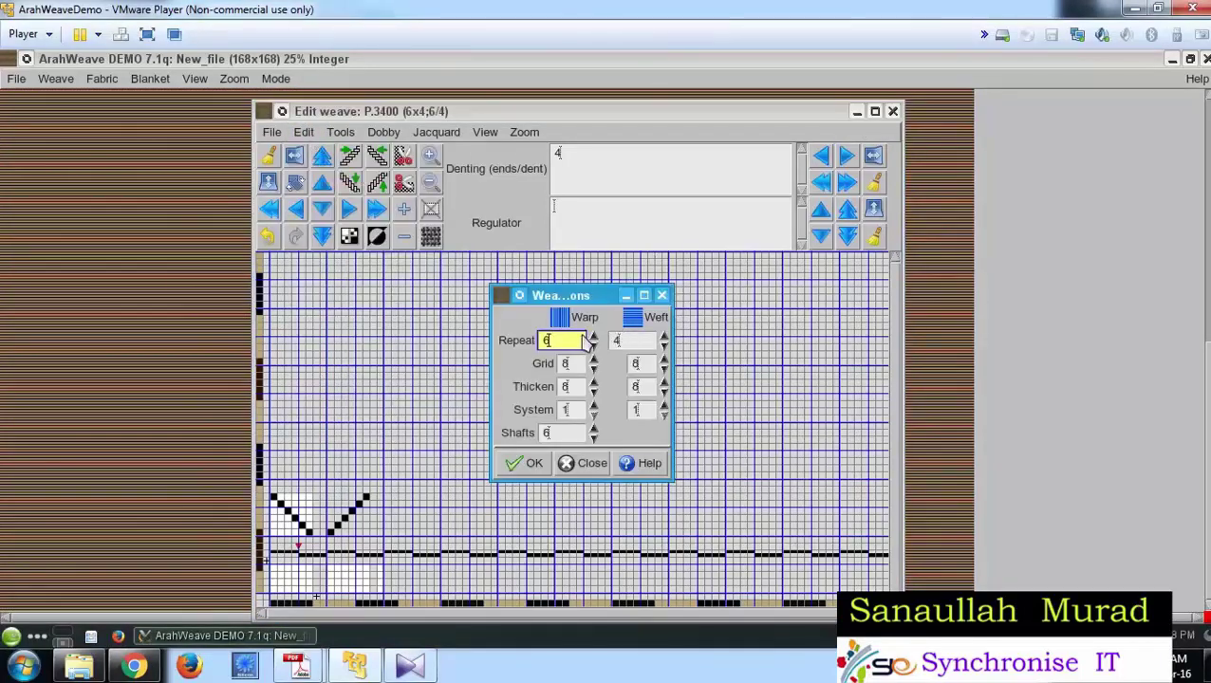
left_click_drag(560, 342, 546, 347)
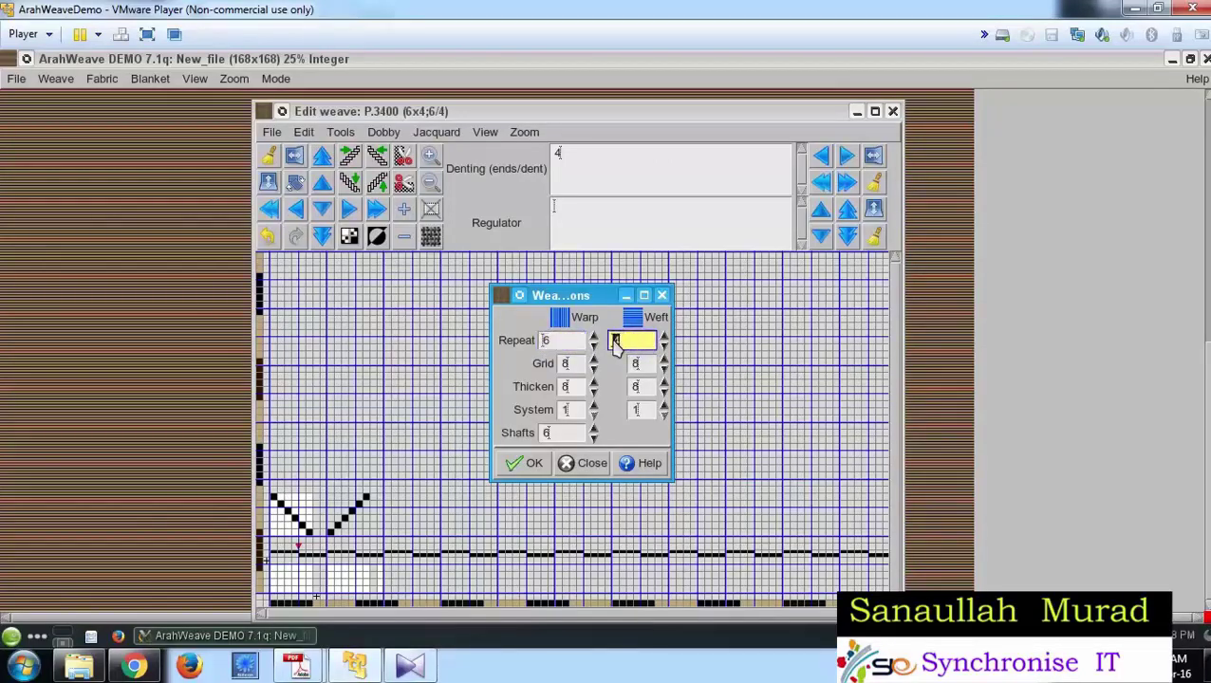
left_click(549, 342)
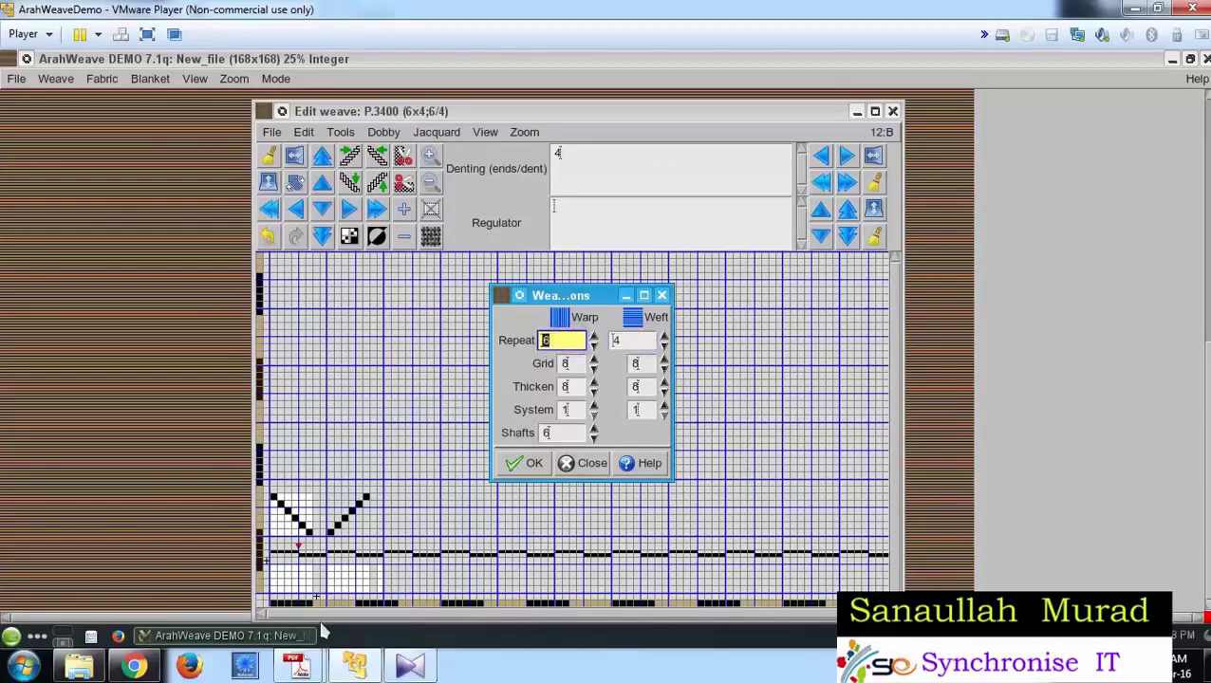
mouse_move(309, 668)
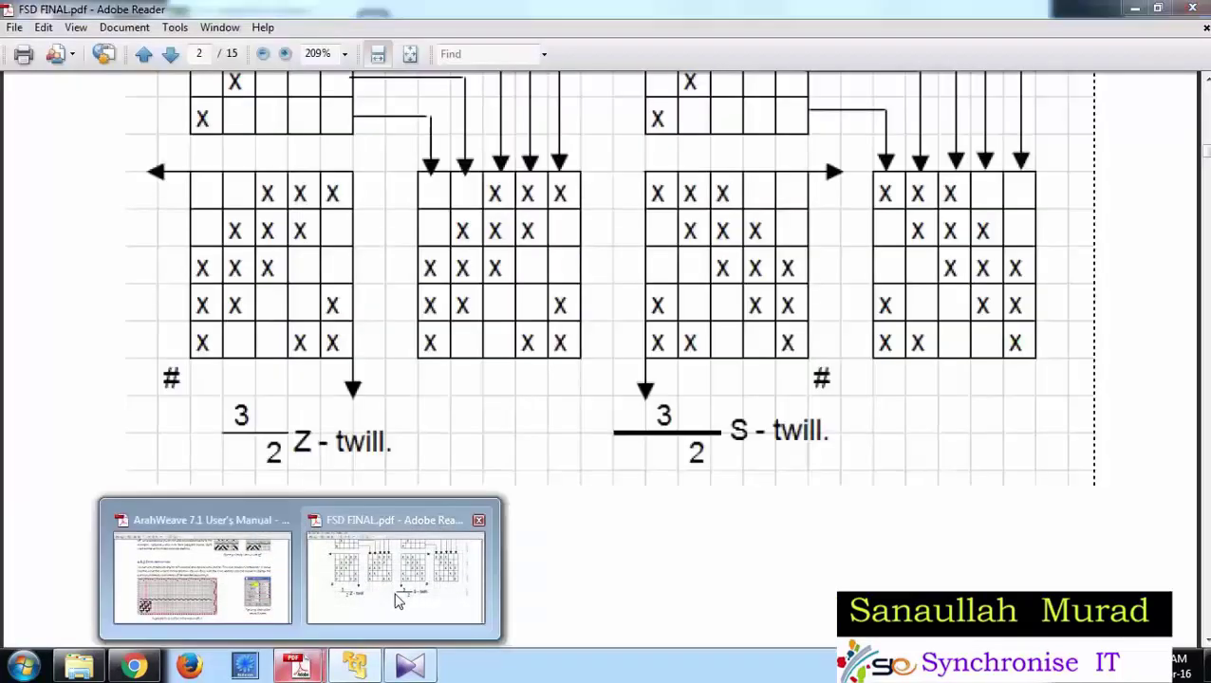
left_click(398, 587)
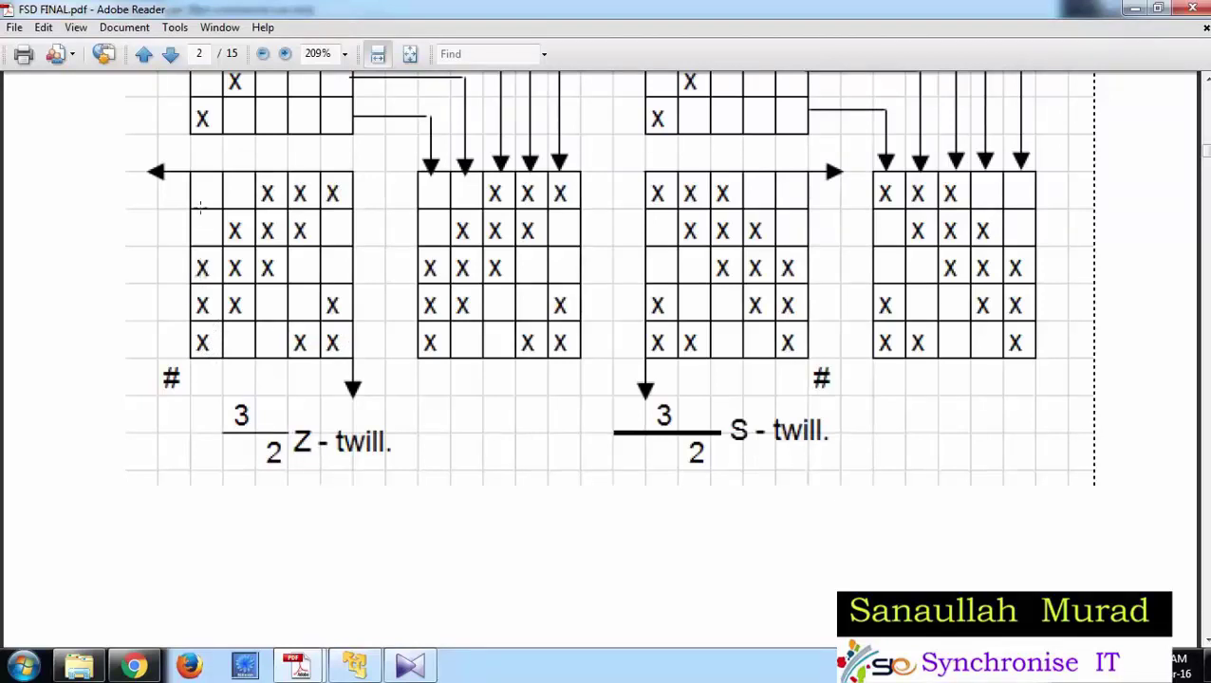
left_click(354, 667)
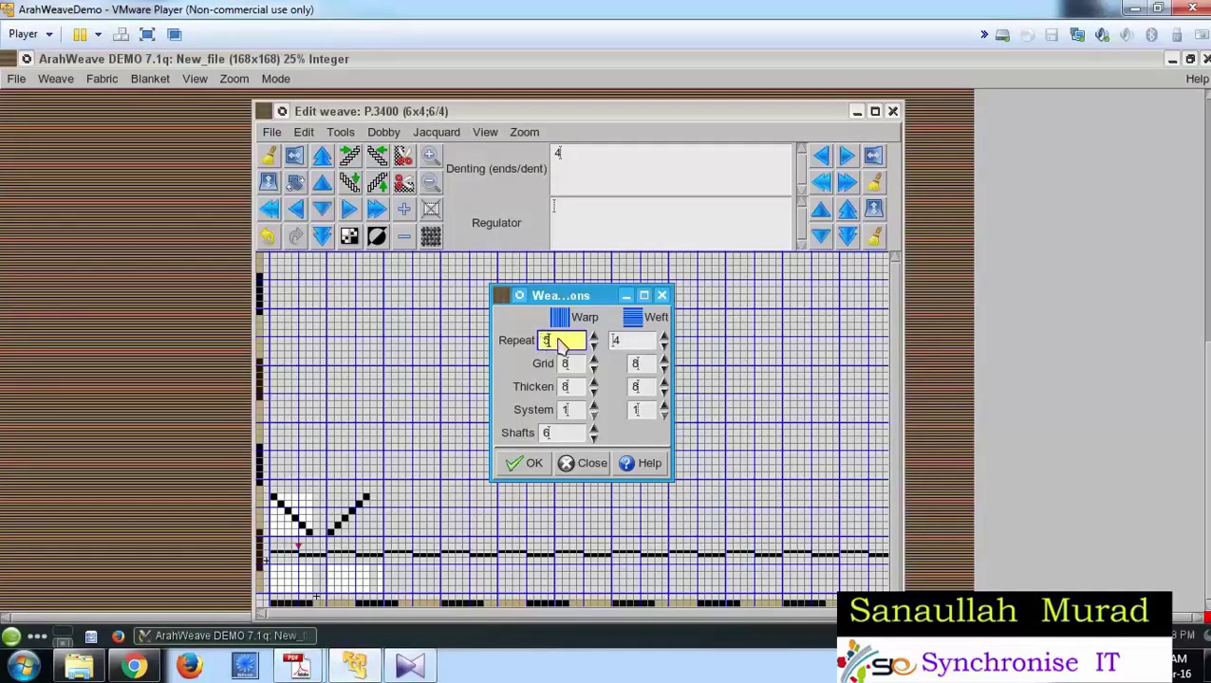
Set the weft repeat to 5 and the grid spacing to 10 in both warp and weft
left_click(615, 344)
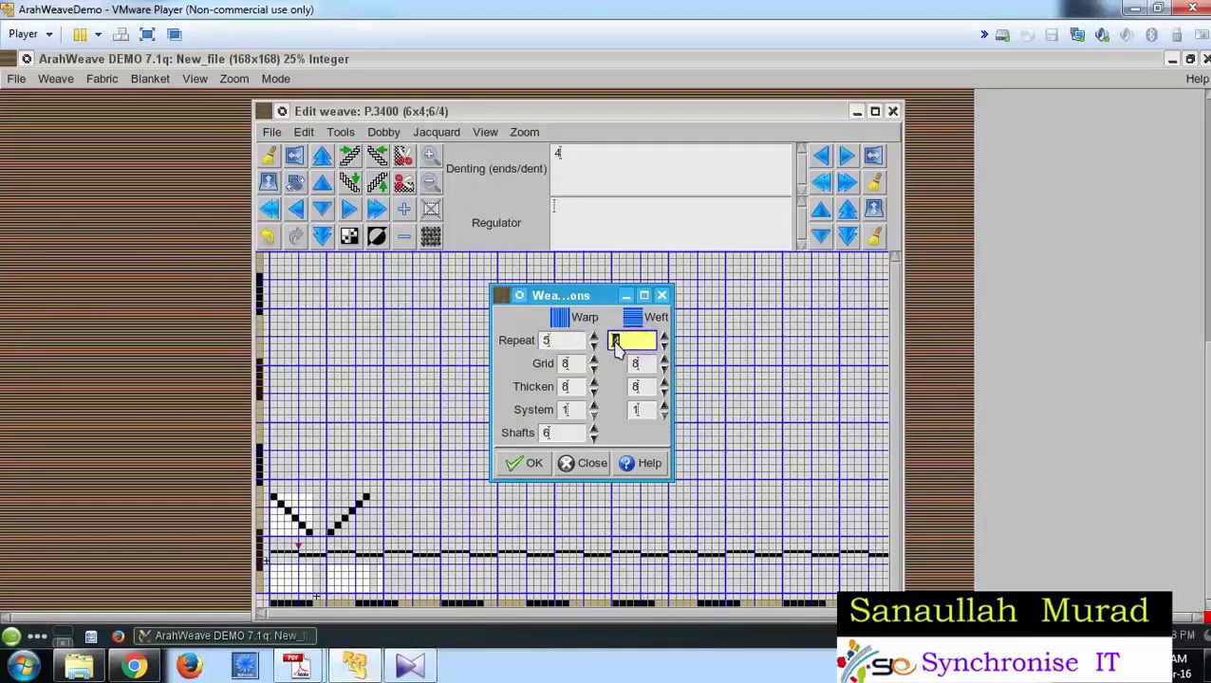
left_click(564, 367)
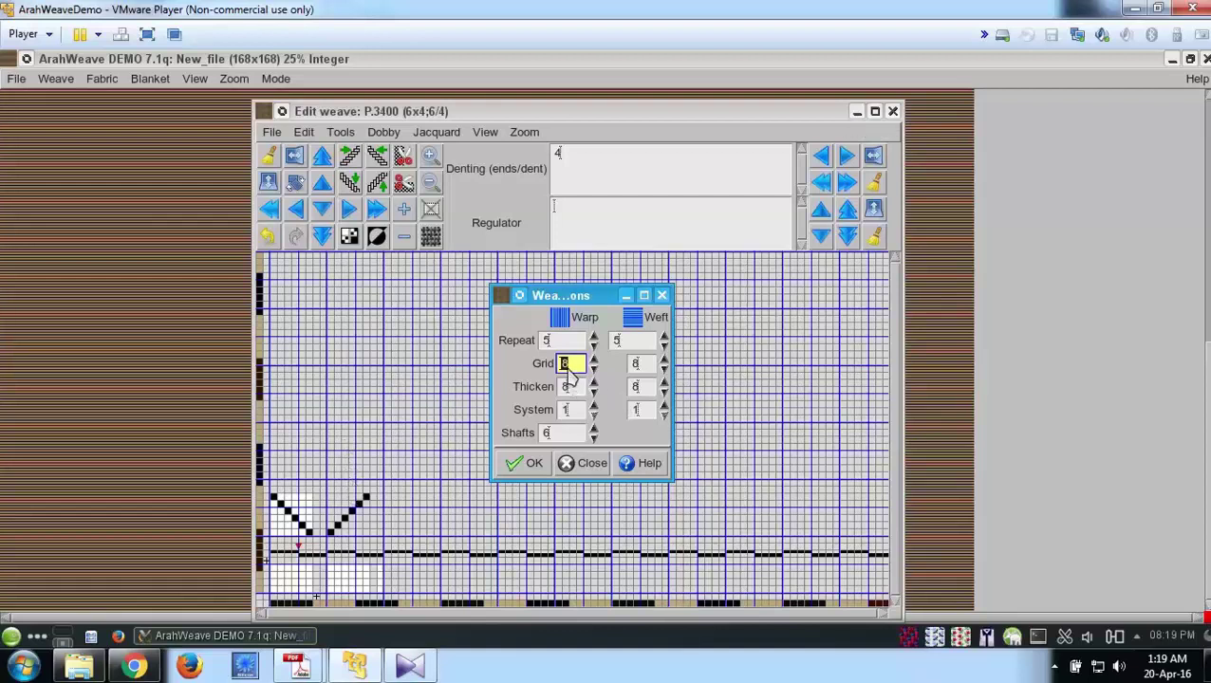
left_click(636, 365)
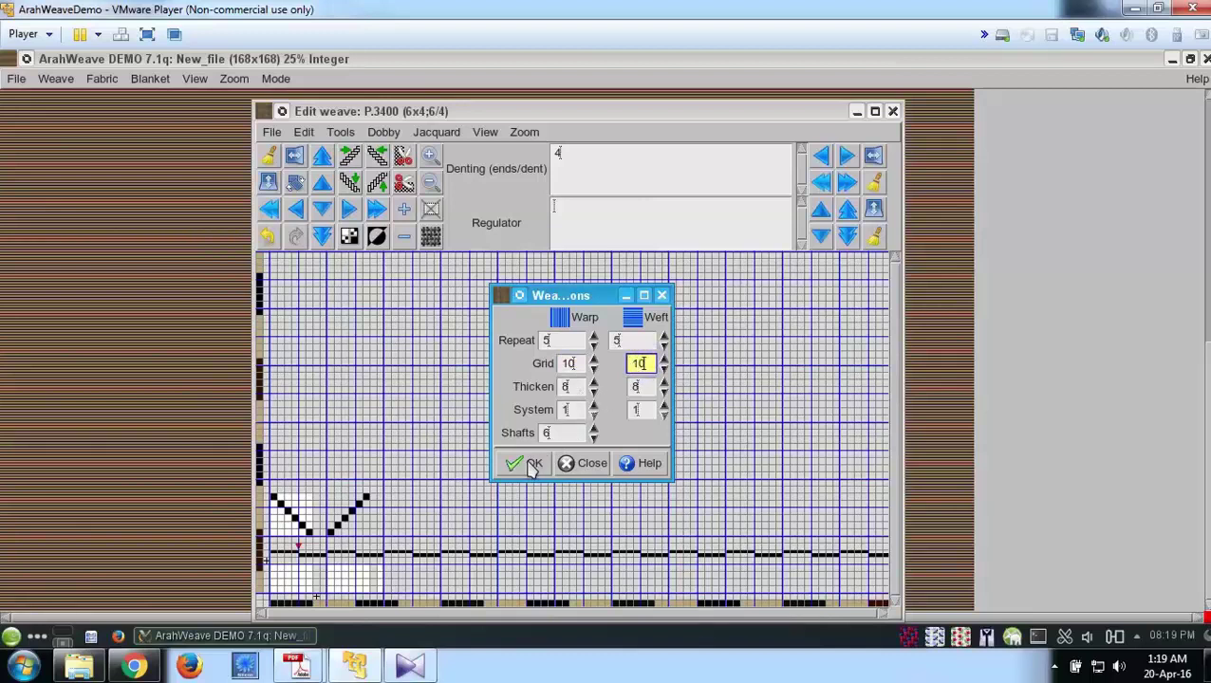
Check the weaving animation video and the twill drafts in FSD FINAL.pdf, then set the shafts to 5 and apply the dimensions
left_click(551, 435)
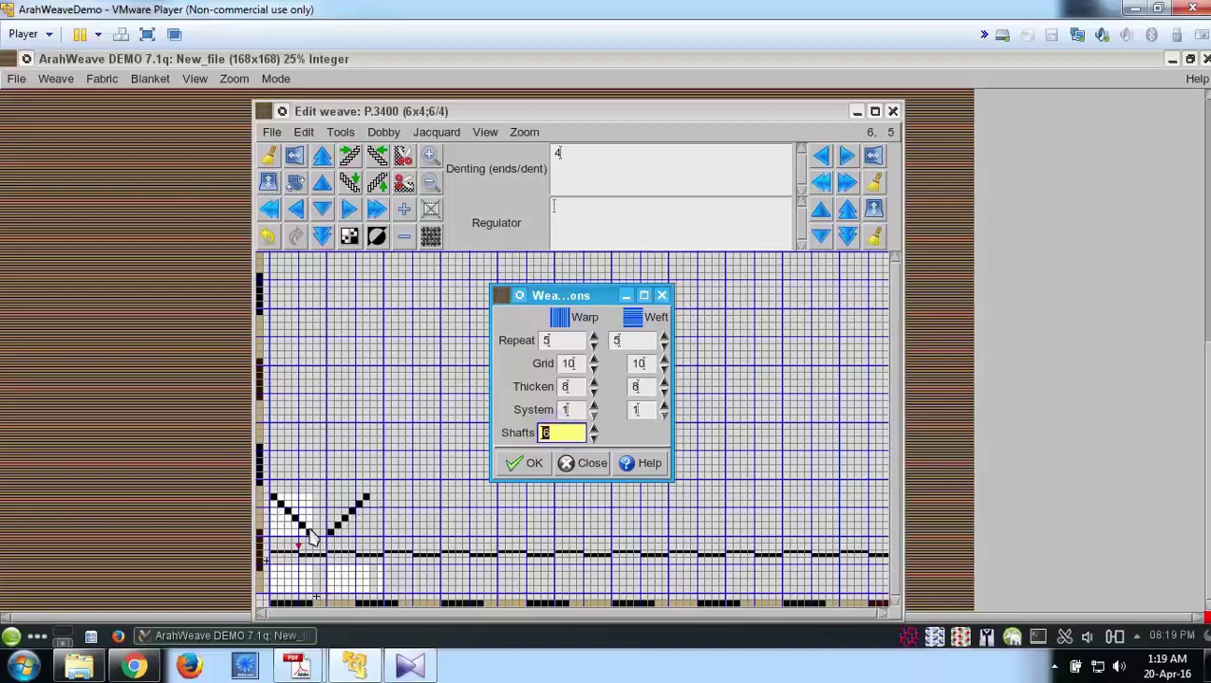
key("alt+Tab")
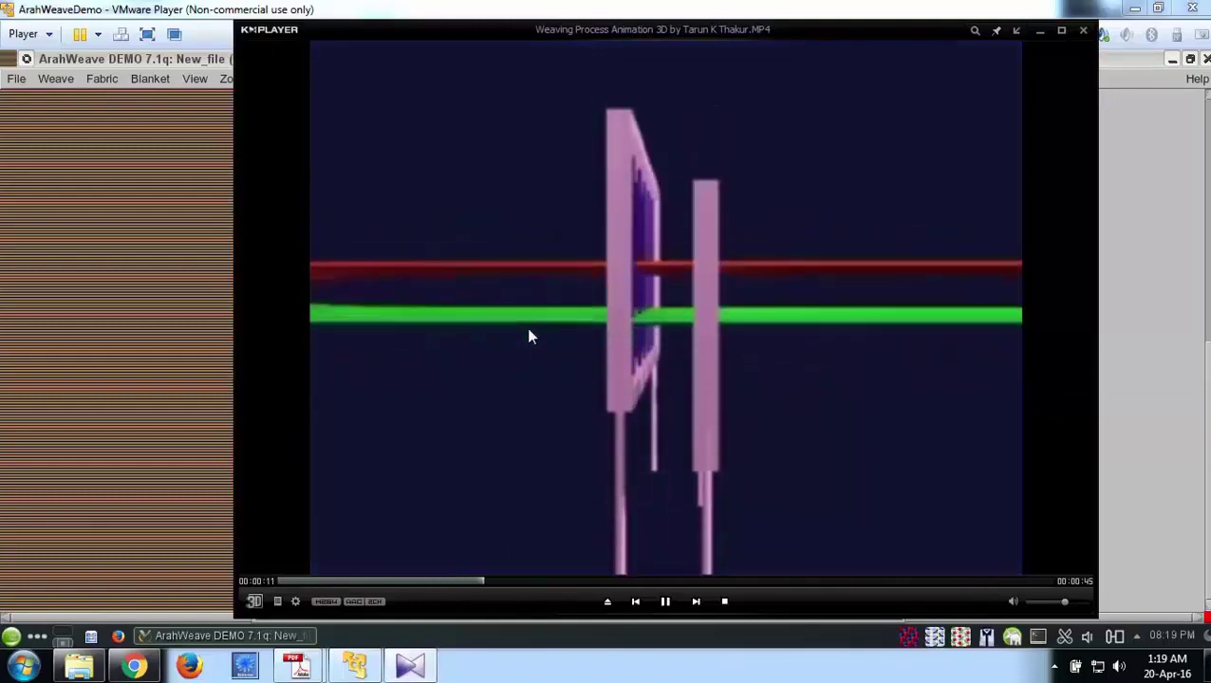
left_click(724, 297)
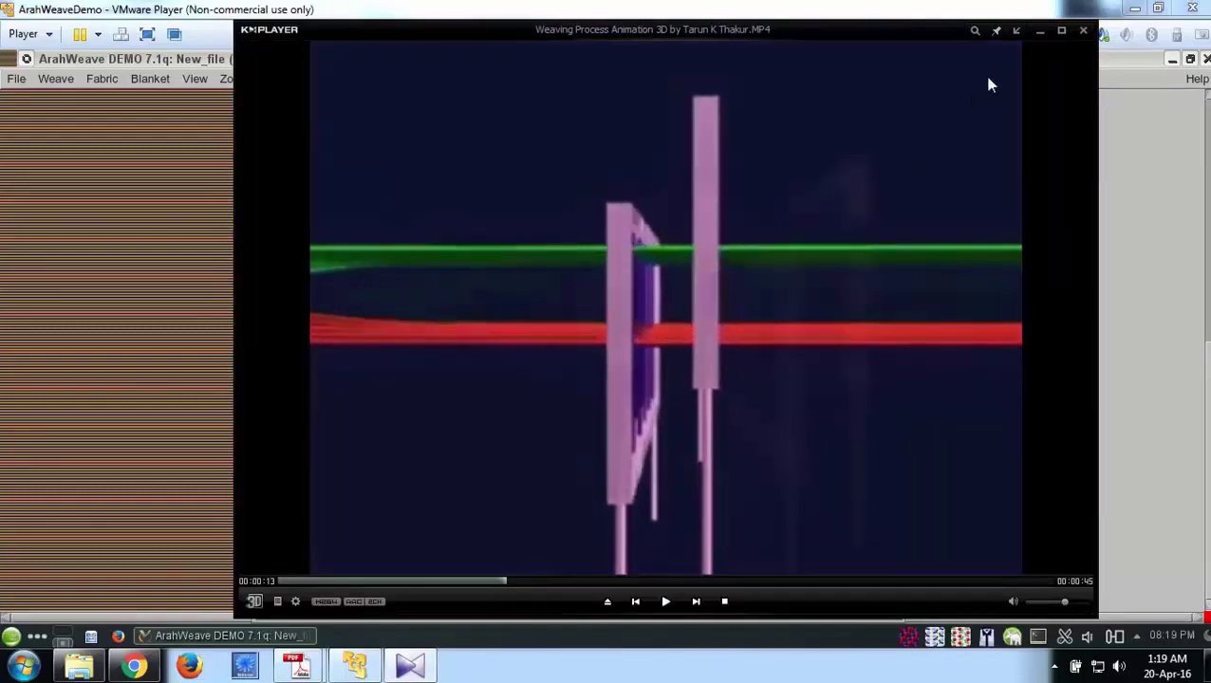
left_click(1039, 36)
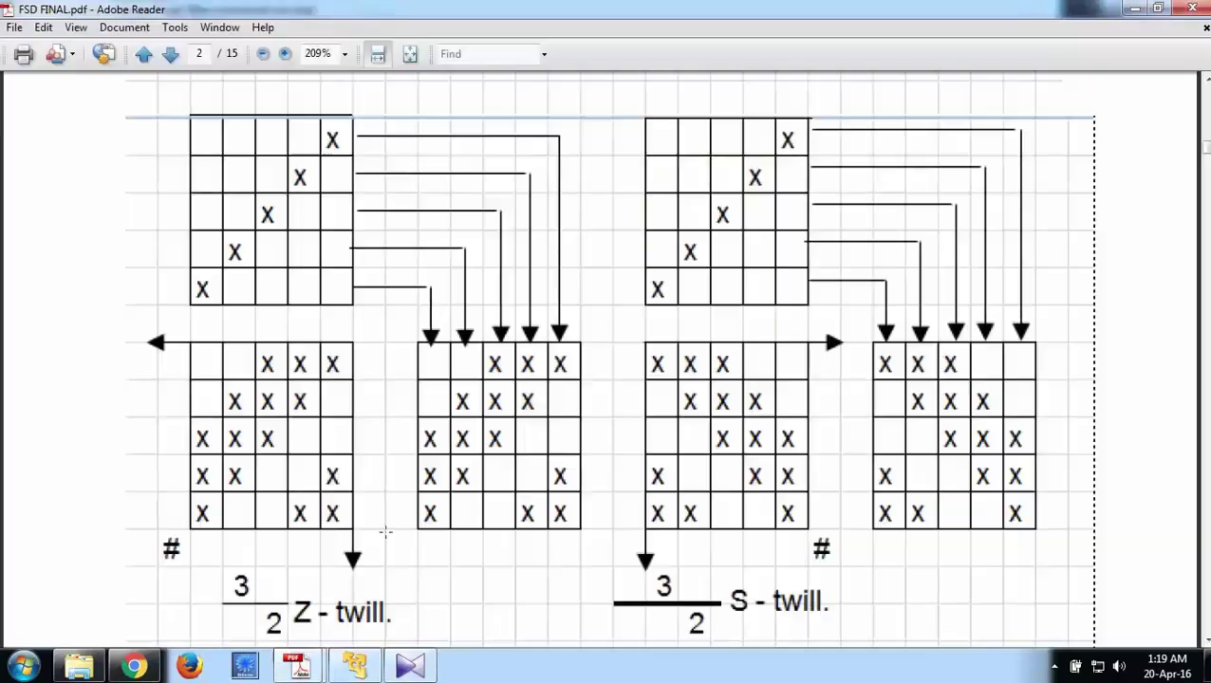
left_click(296, 666)
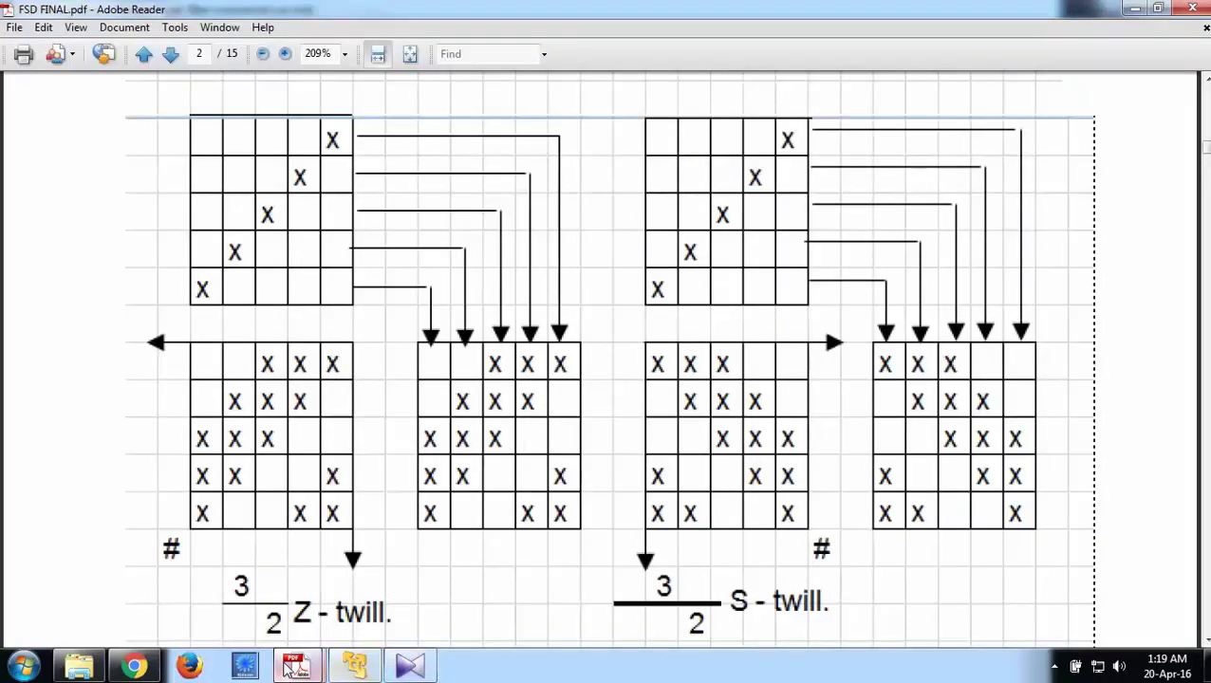
left_click(376, 668)
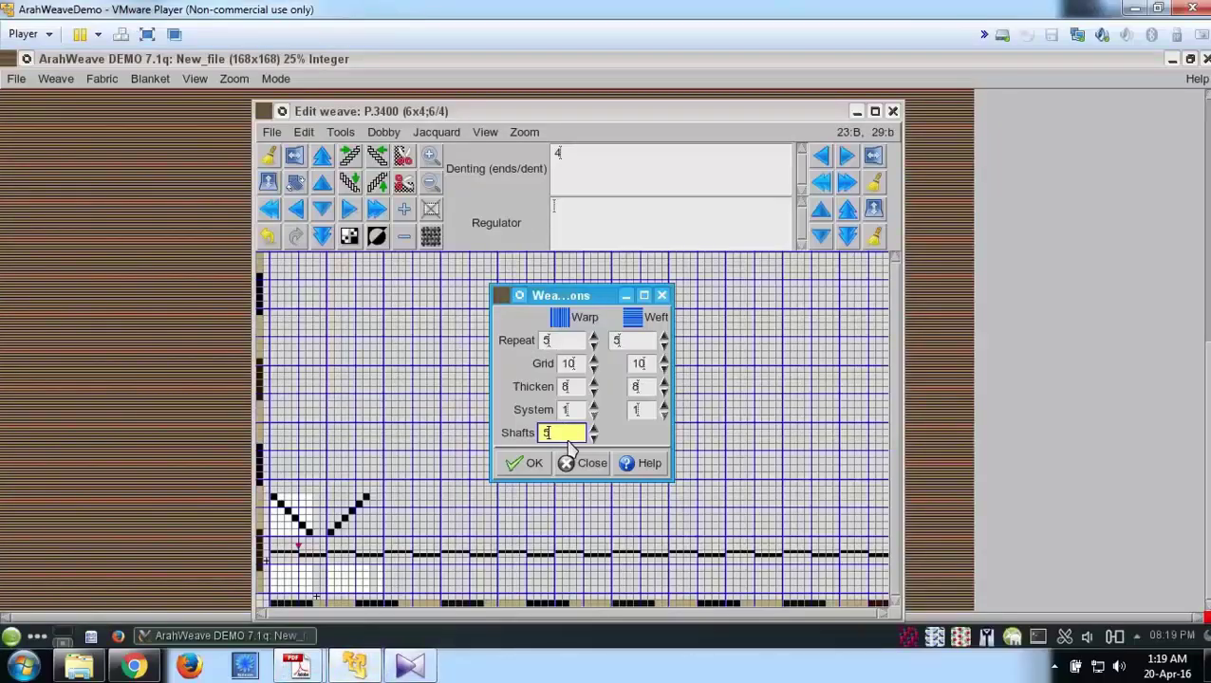
left_click(529, 465)
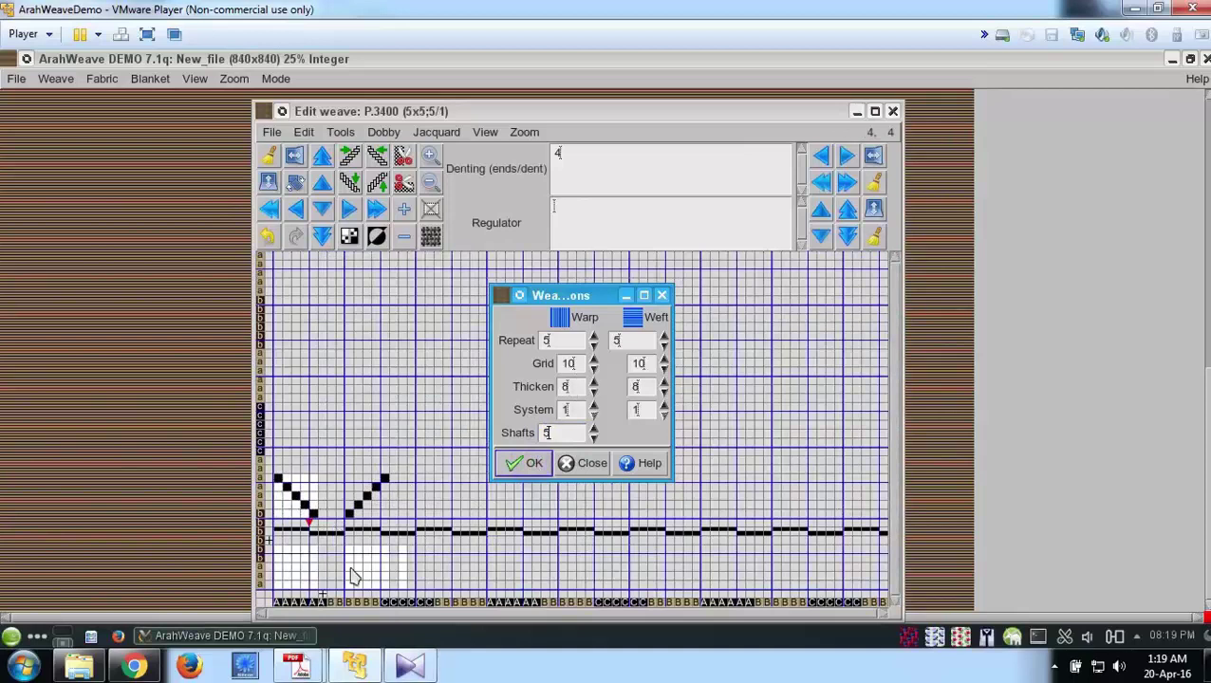
Set the warp and weft grid spacing to 8 and apply it to the weave
left_click(566, 365)
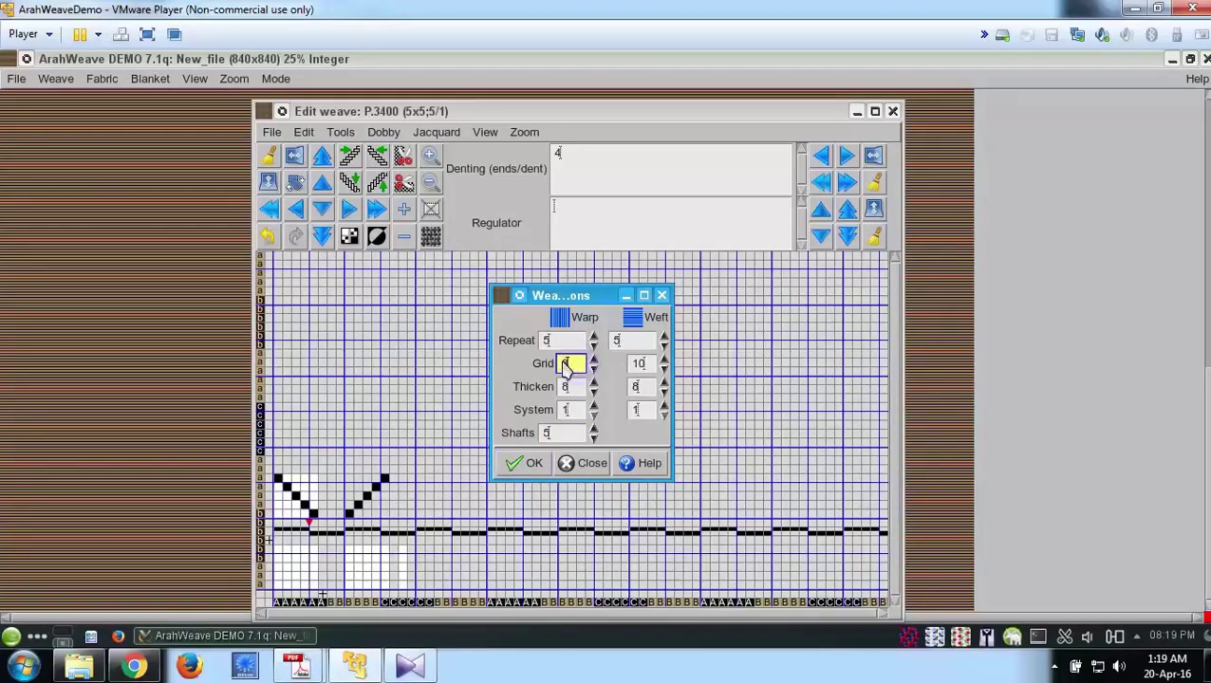
type("8")
left_click(638, 365)
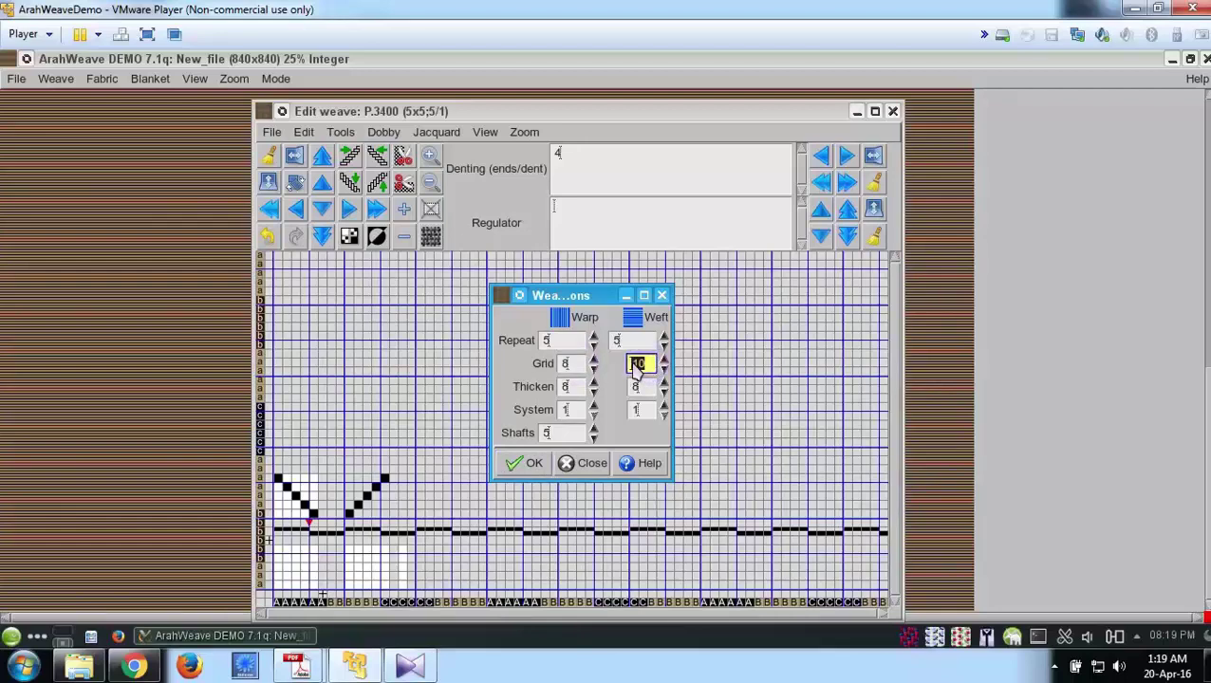
type("8")
left_click(527, 463)
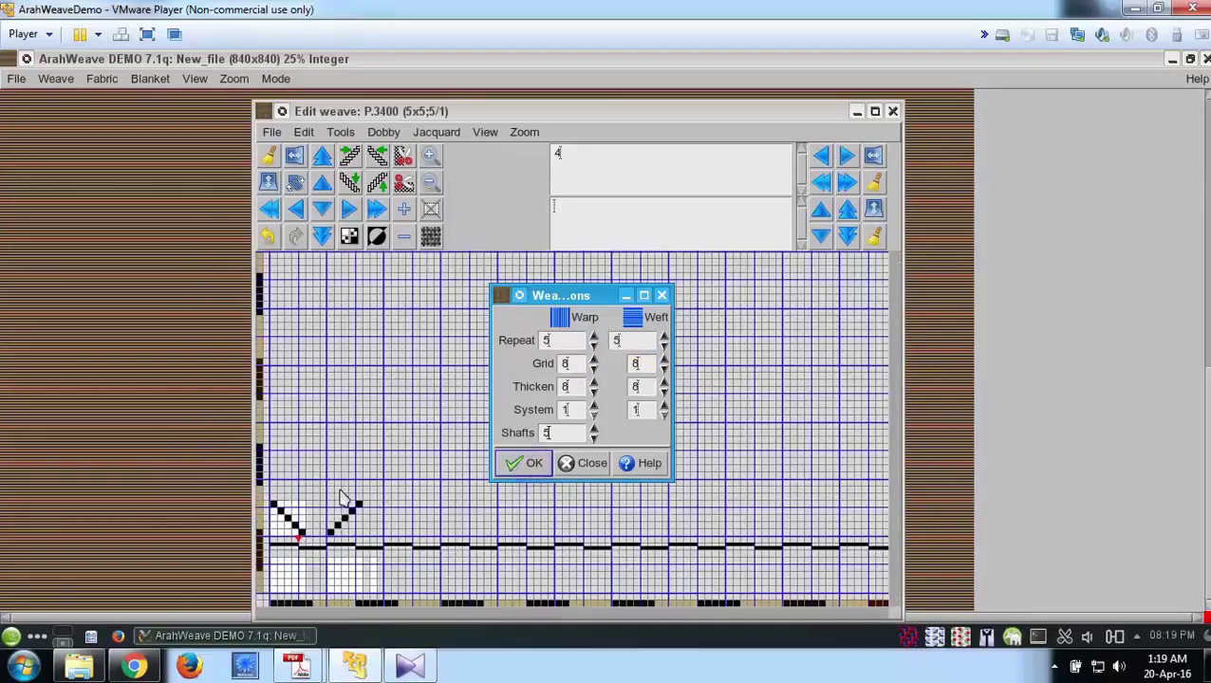
Set the grid spacing back to 10 for warp and weft and apply it
left_click(562, 366)
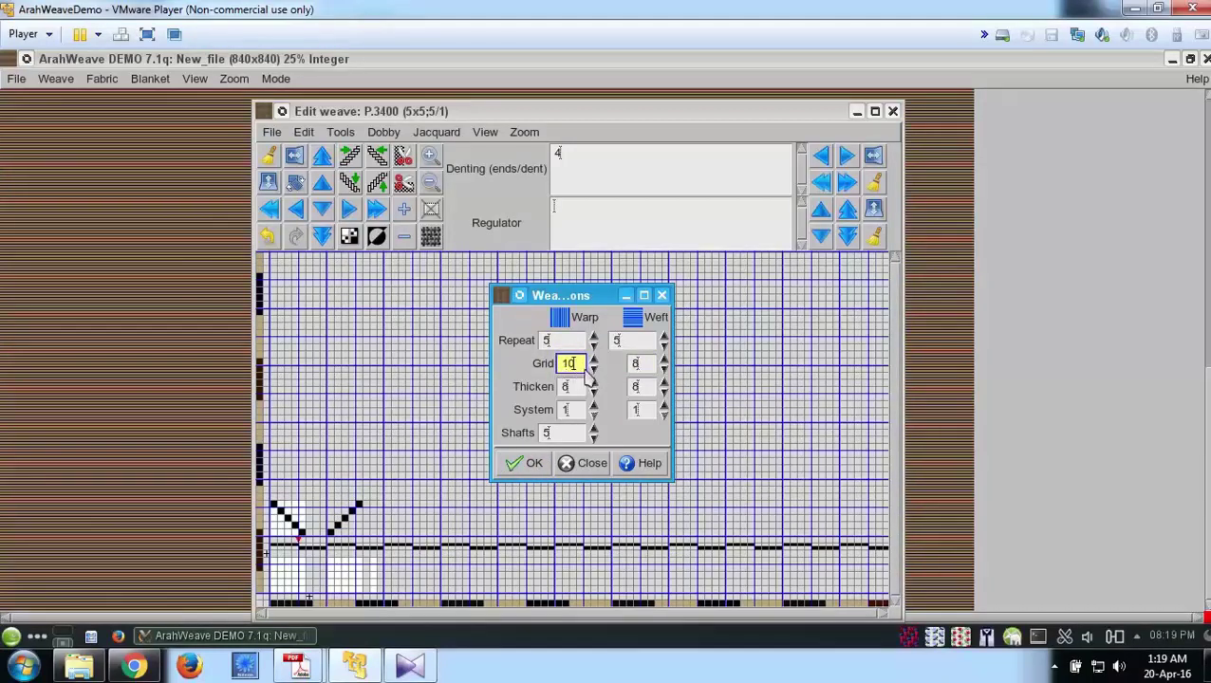
left_click(636, 366)
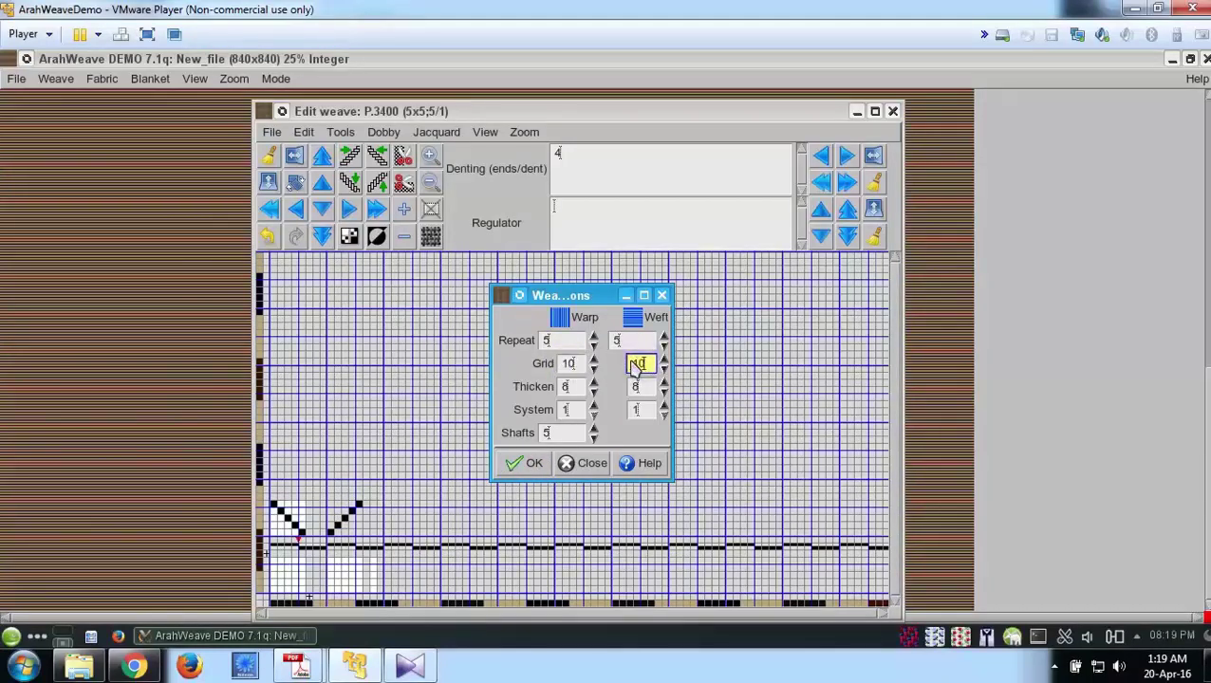
type("10")
left_click(527, 463)
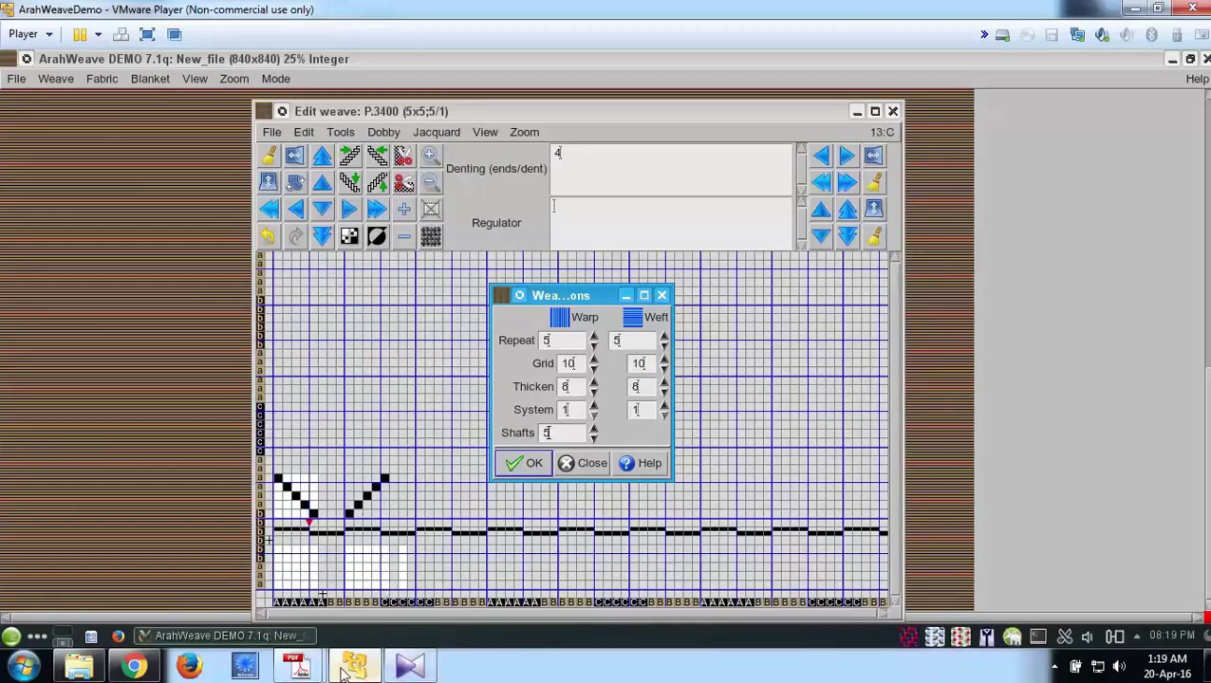
Consult the 3/2 Z-twill diagram in FSD FINAL.pdf, return to the weave editor and close the weave dimensions
mouse_move(344, 670)
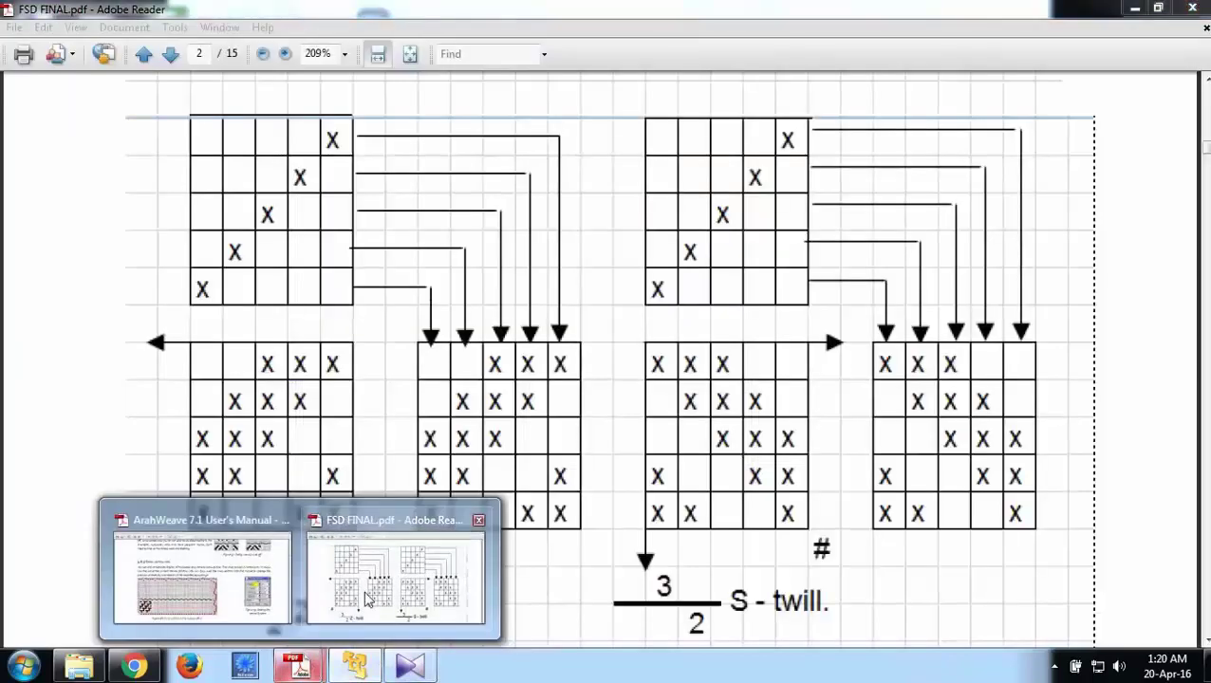
left_click(407, 574)
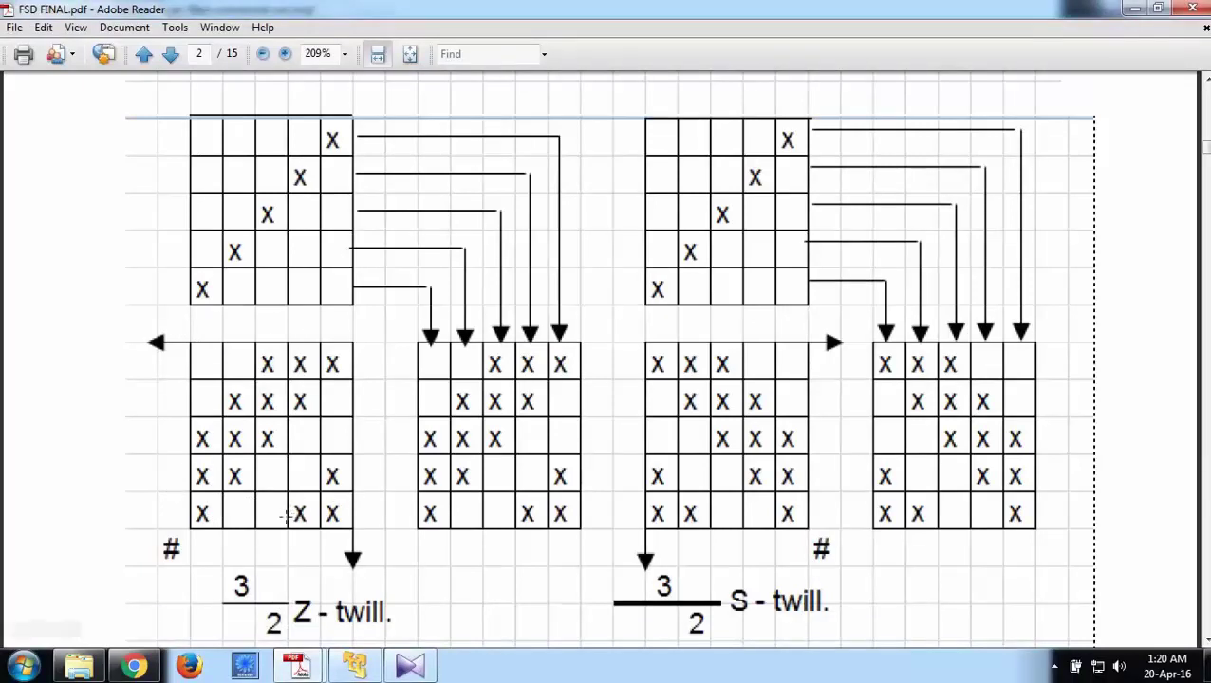
mouse_move(368, 671)
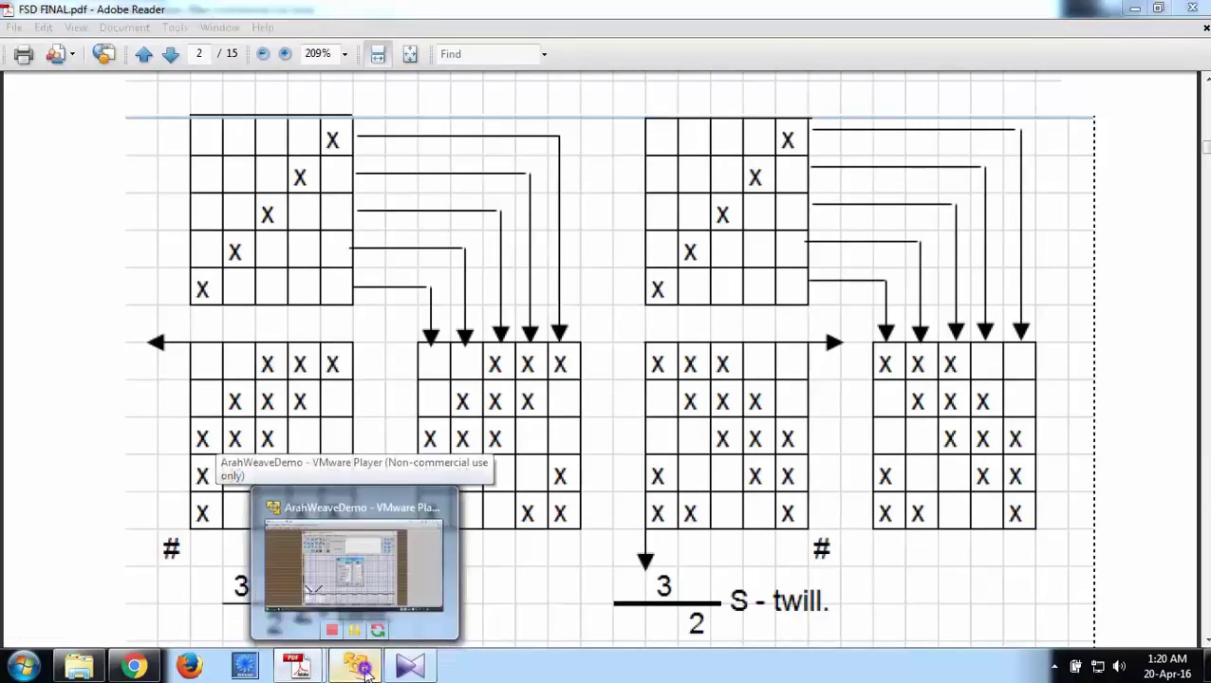
left_click(353, 564)
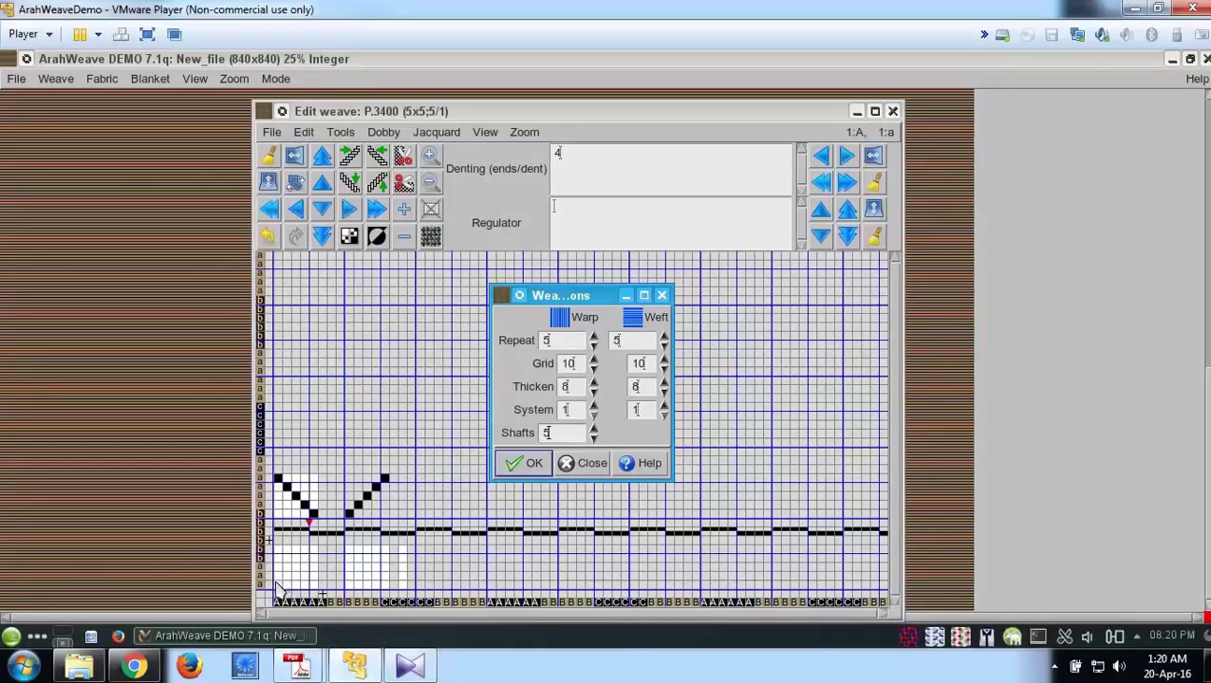
left_click(526, 463)
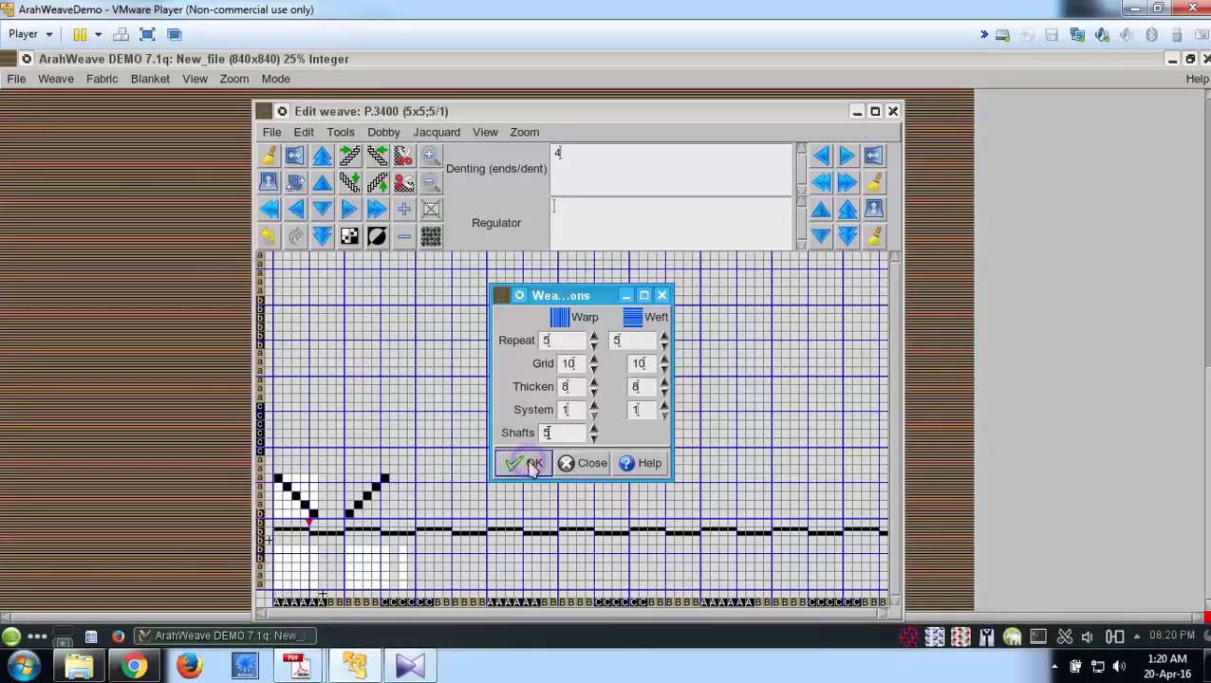
left_click(588, 466)
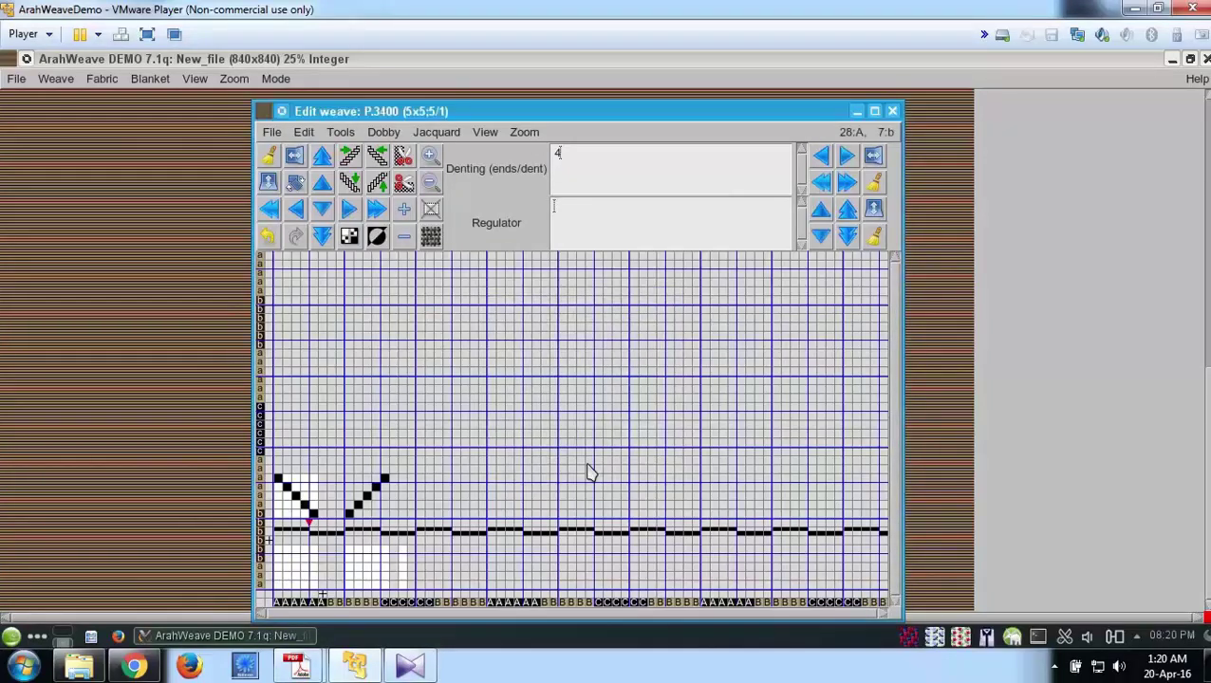
Mark the first three warp ends of the 5x5 weave: end 1 on picks 1–3, end 2 on picks 2–4, end 3 on picks 3–5
left_click(278, 583)
left_click_drag(282, 582, 280, 567)
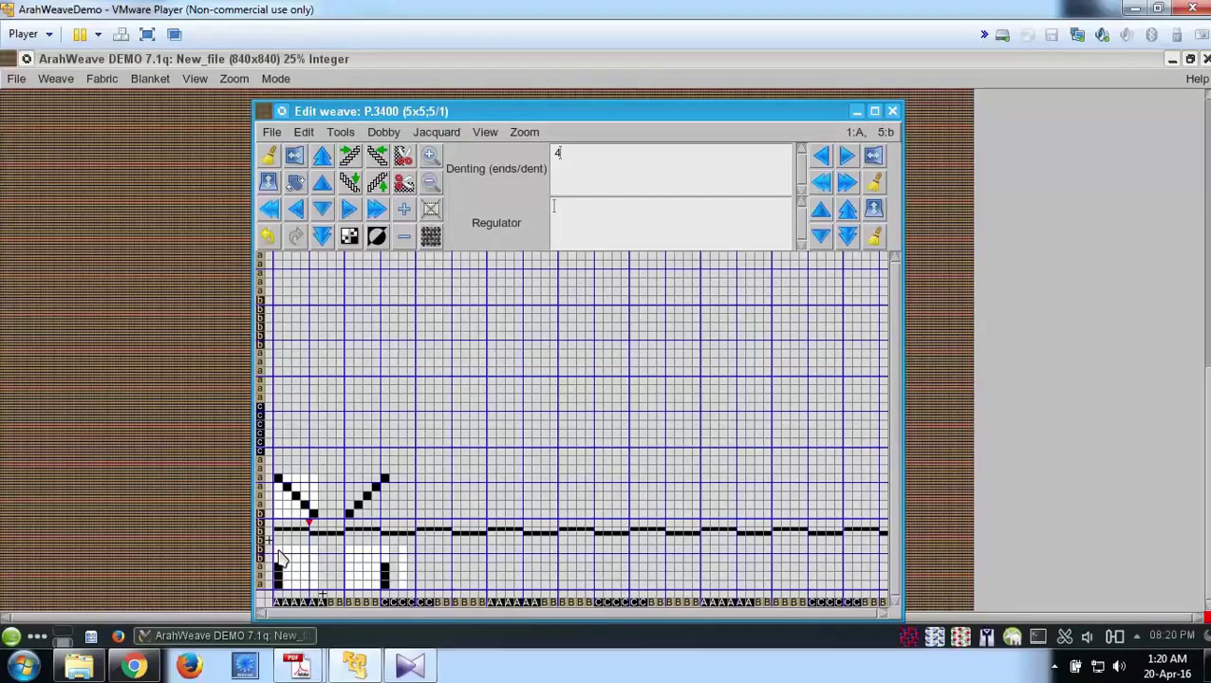
left_click(281, 573)
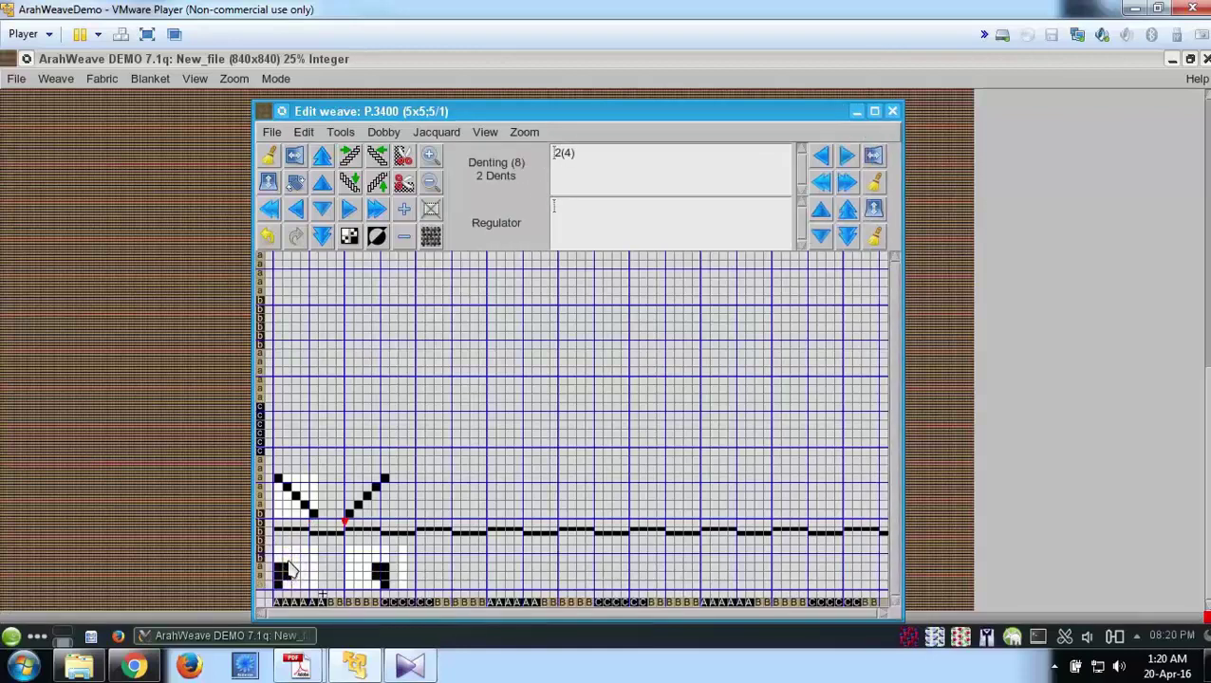
left_click(287, 556)
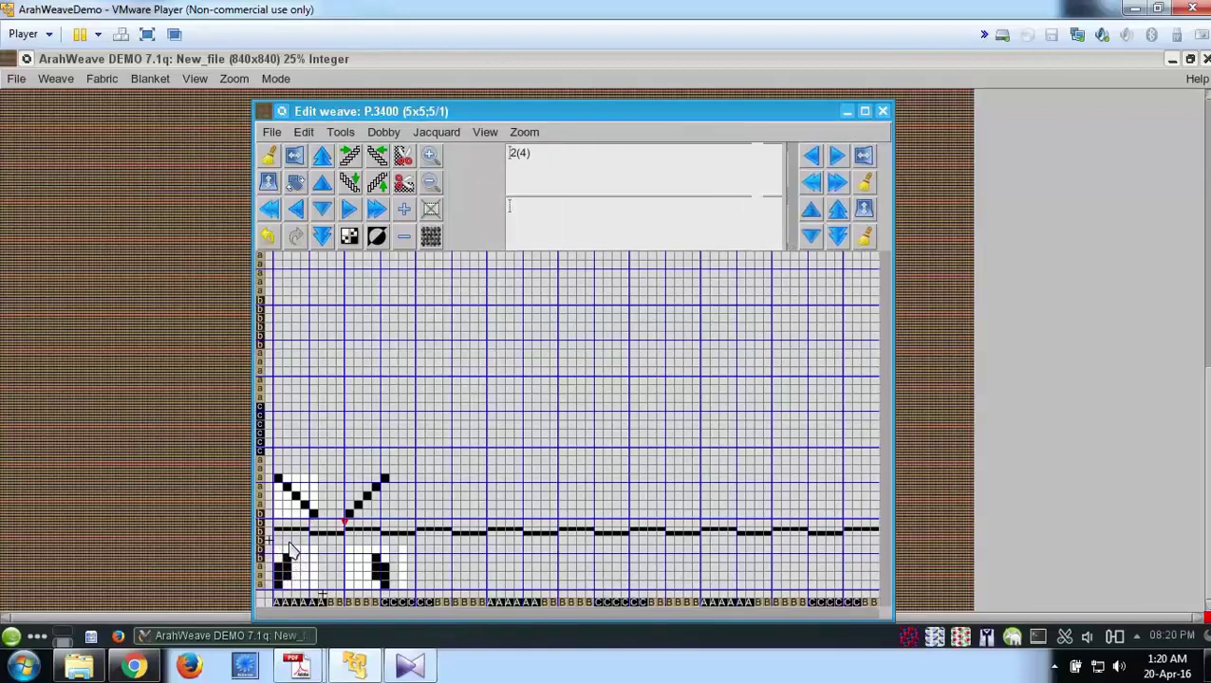
left_click(296, 562)
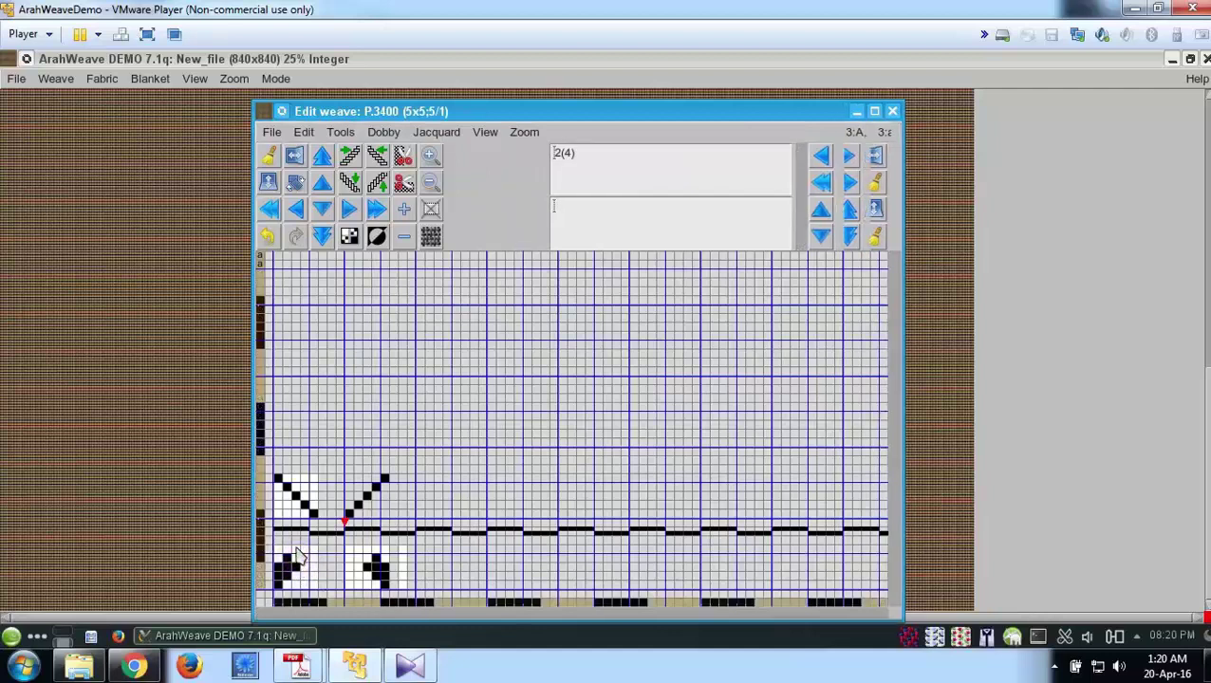
left_click(296, 554)
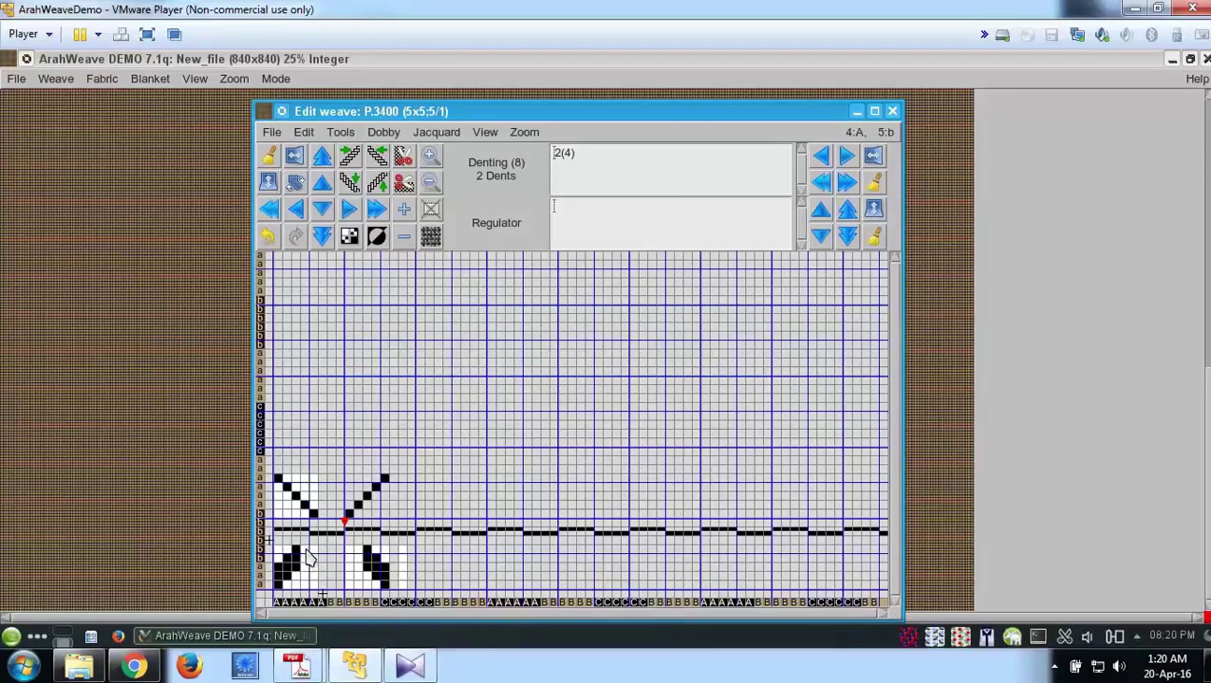
Complete the 3/2 Z-twill repeat by marking end 4 on picks 4, 5 and 1, and end 5 on picks 5, 1 and 2
left_click(304, 557)
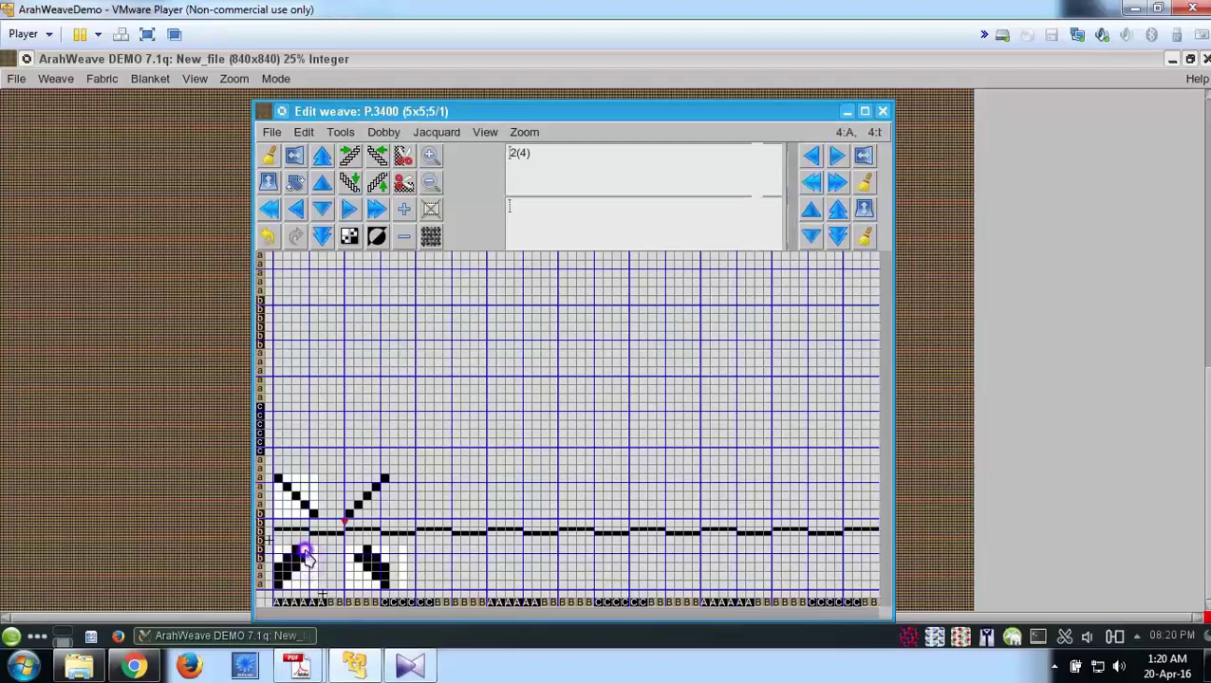
left_click(307, 546)
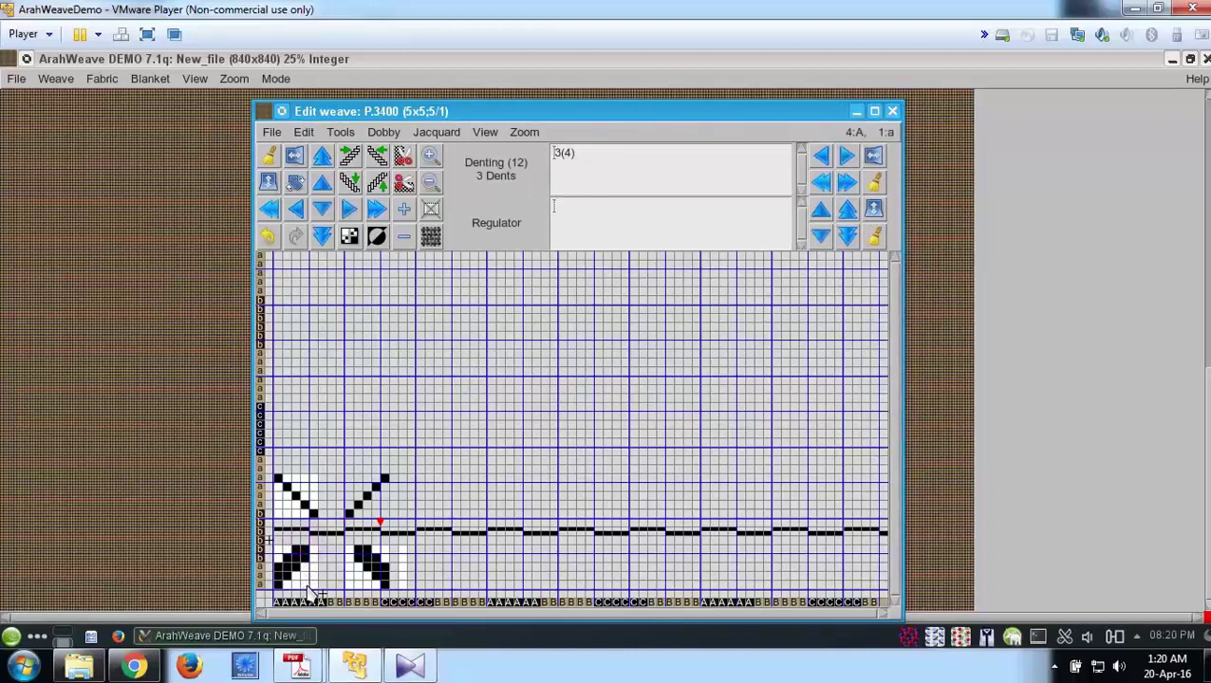
left_click(309, 588)
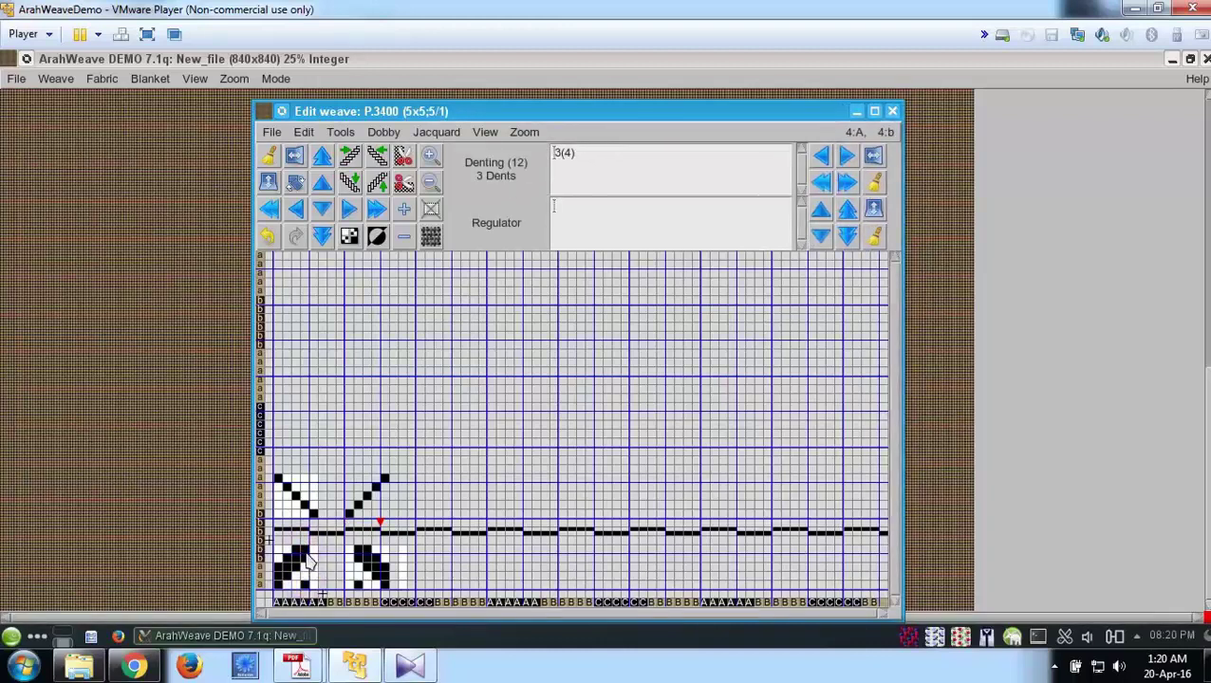
left_click(309, 551)
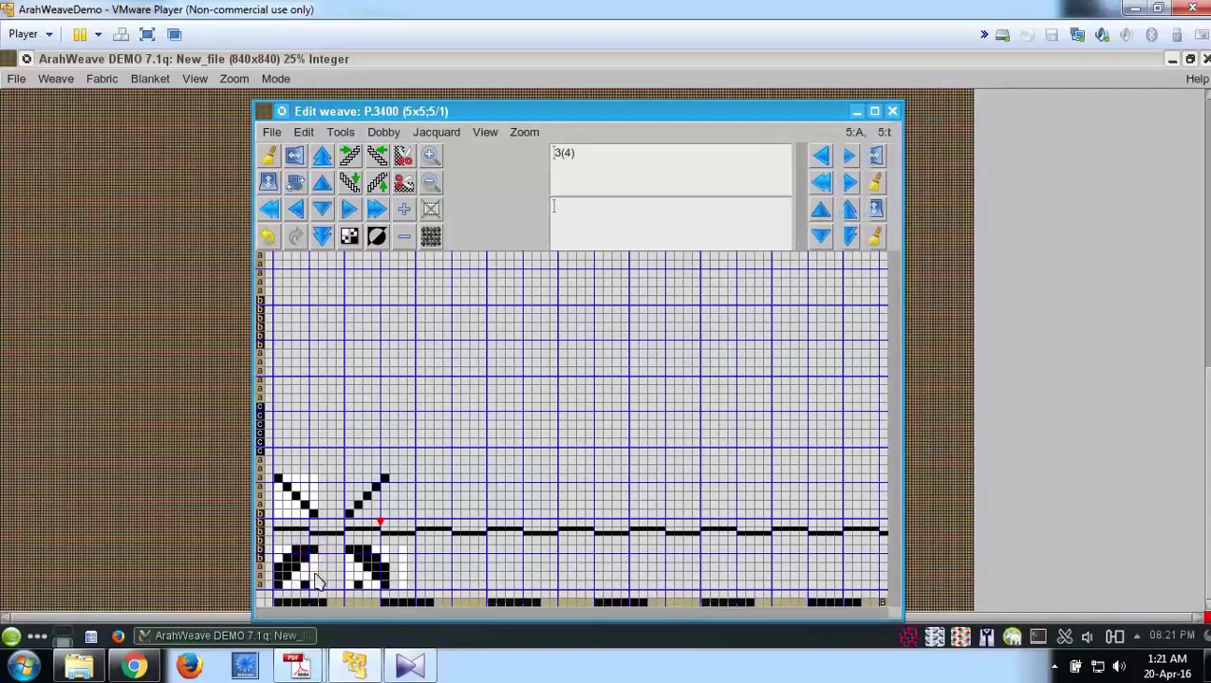
left_click(310, 574)
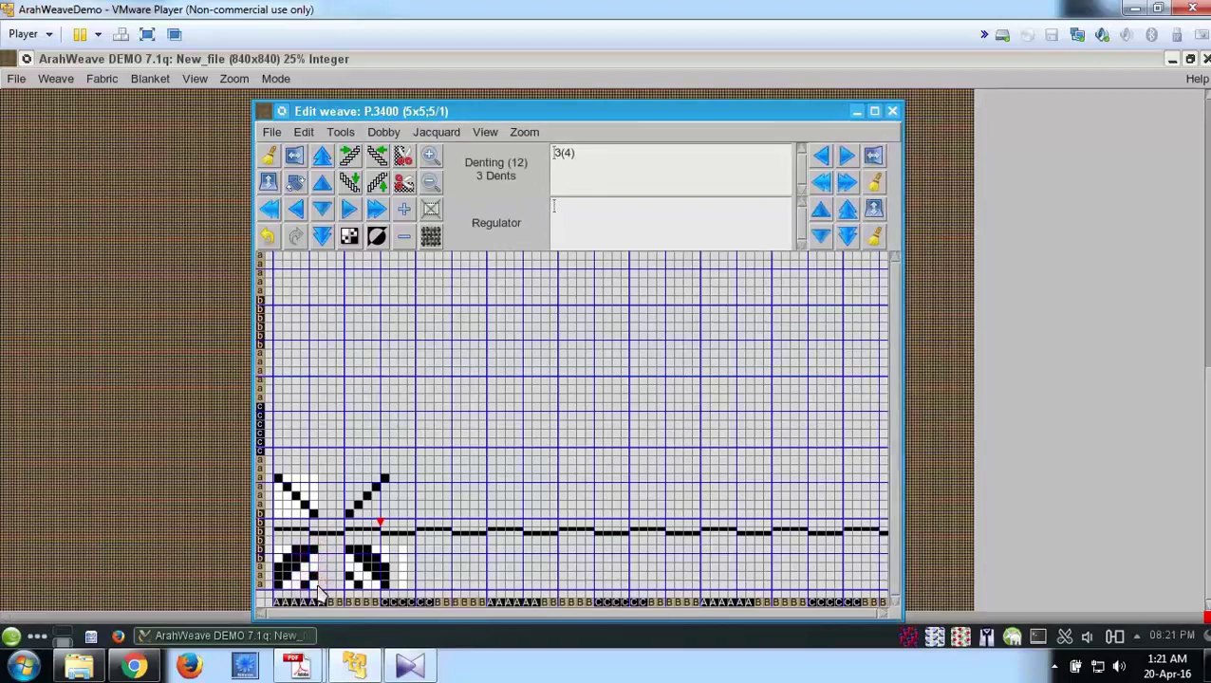
left_click(317, 583)
left_click(320, 578)
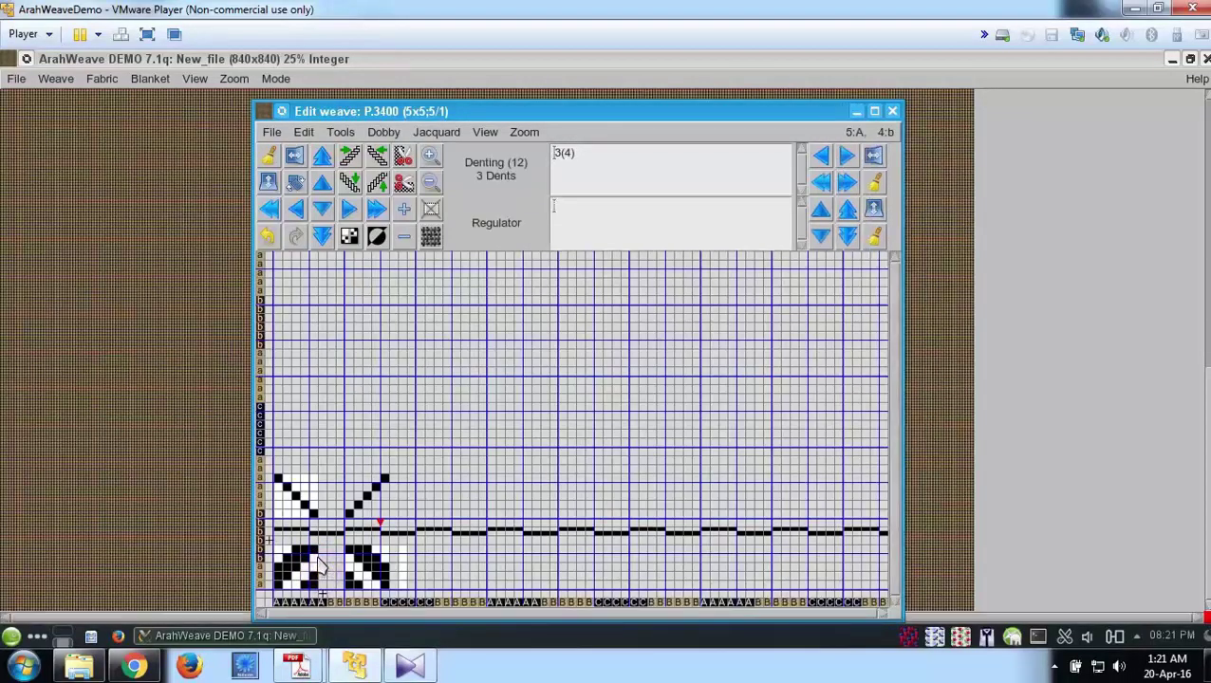
Compare the drawn weave and its straight draft with the 3/2 Z-twill diagram in FSD FINAL.pdf
left_click(356, 667)
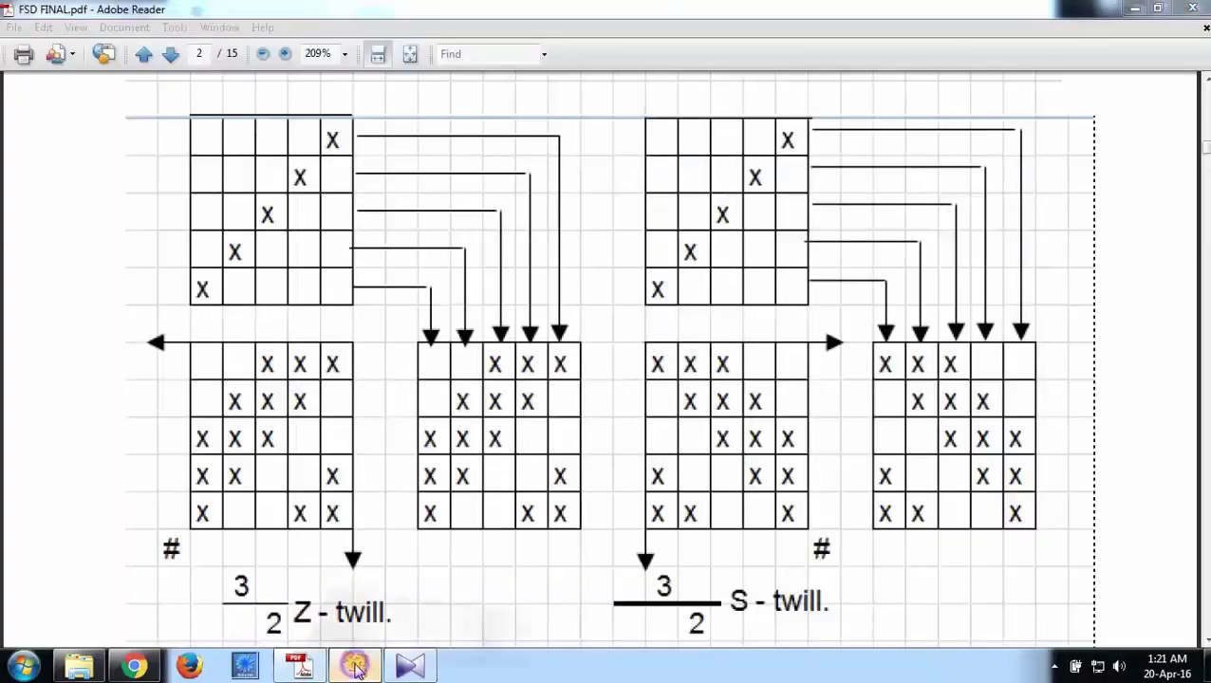
left_click(356, 667)
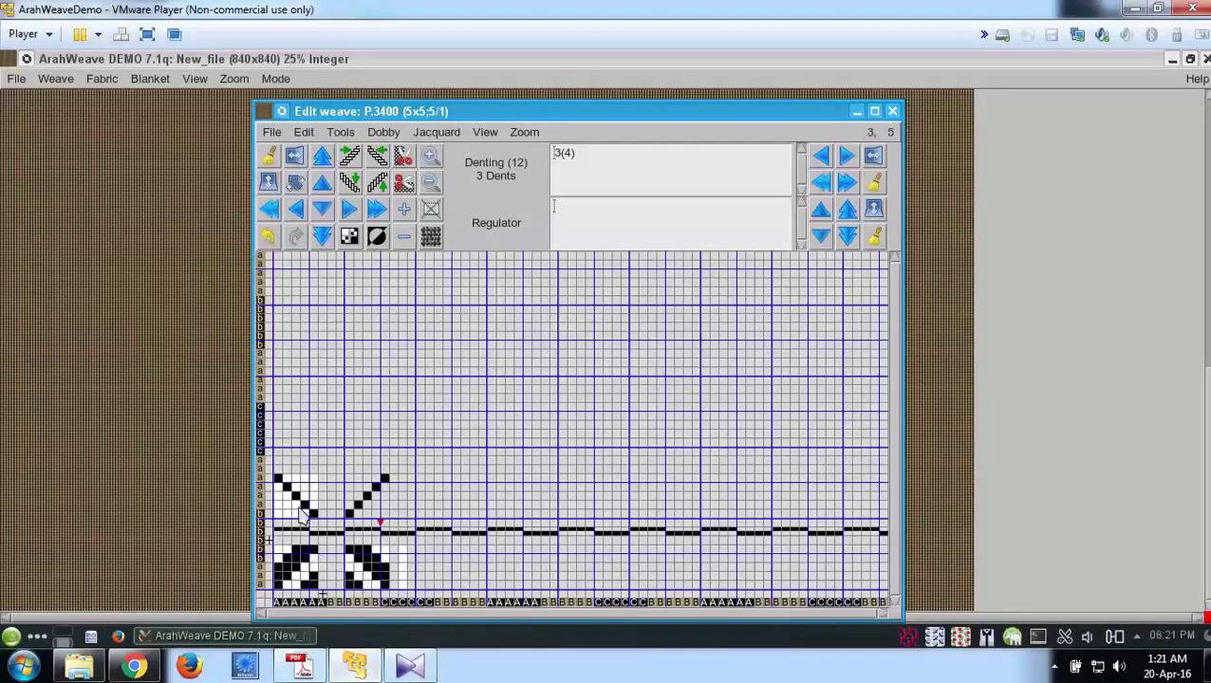
left_click_drag(281, 474, 313, 513)
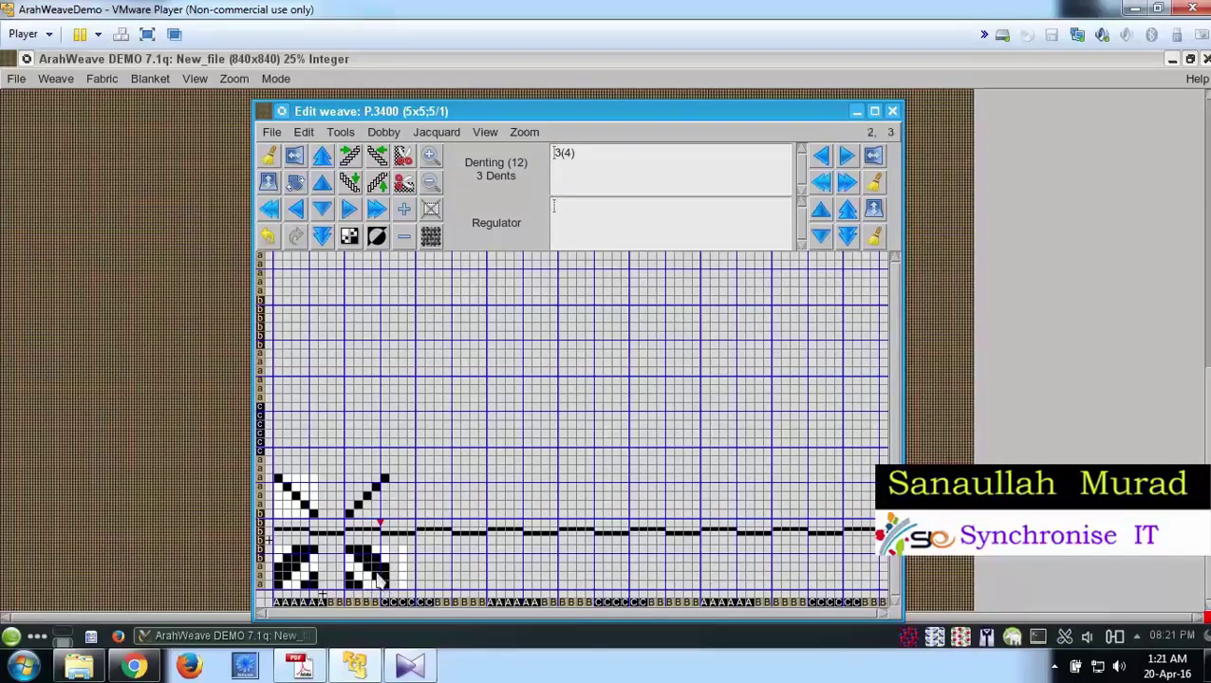
Set the denting to 4 ends per dent
left_click_drag(597, 154, 559, 159)
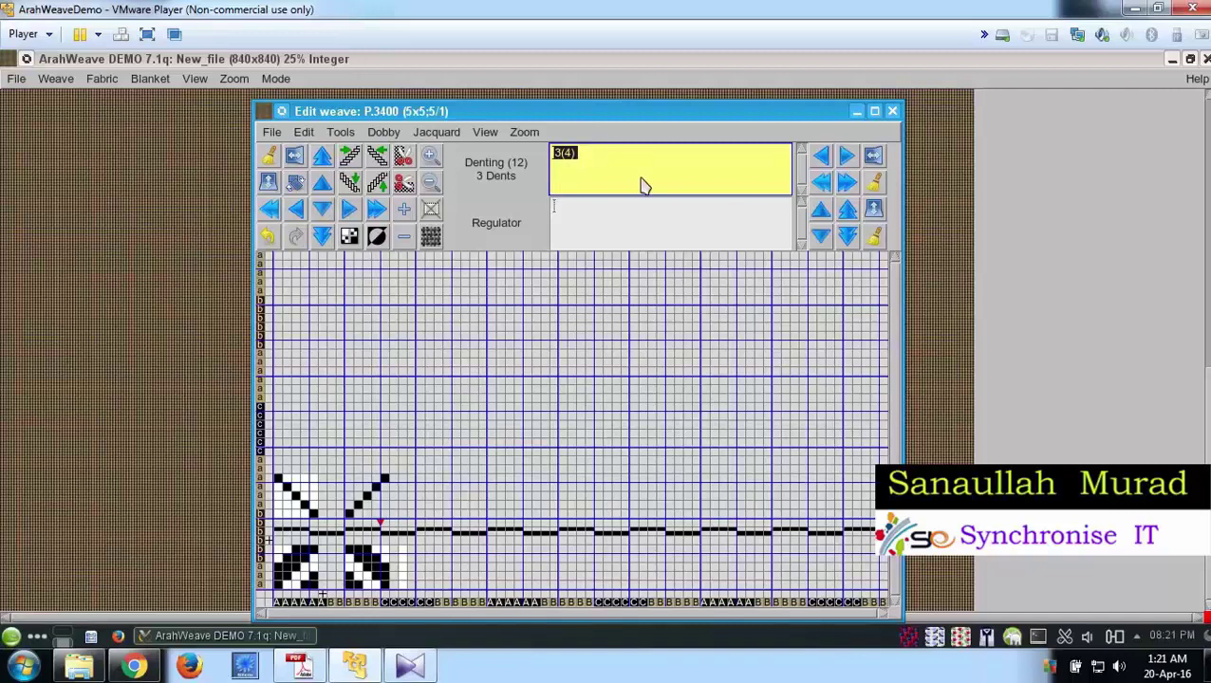
type("4")
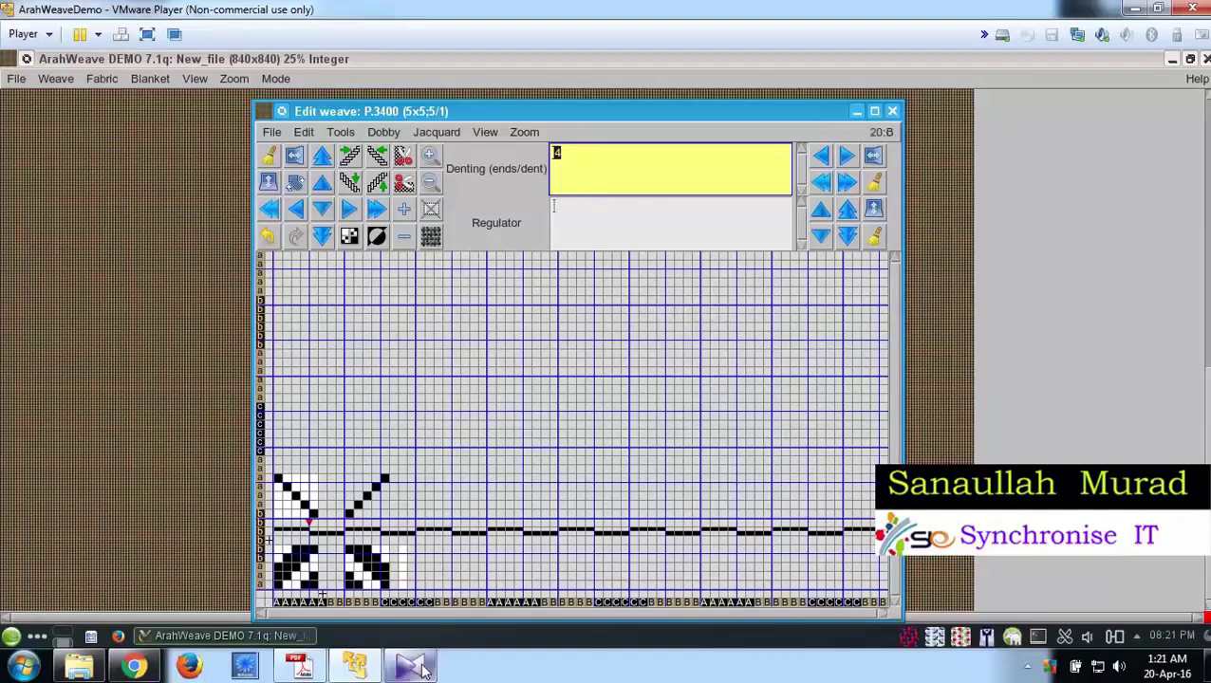
Switch to KMPlayer, play part of the weaving process animation to see how the threads interlace, and return to the weave editor
mouse_move(422, 670)
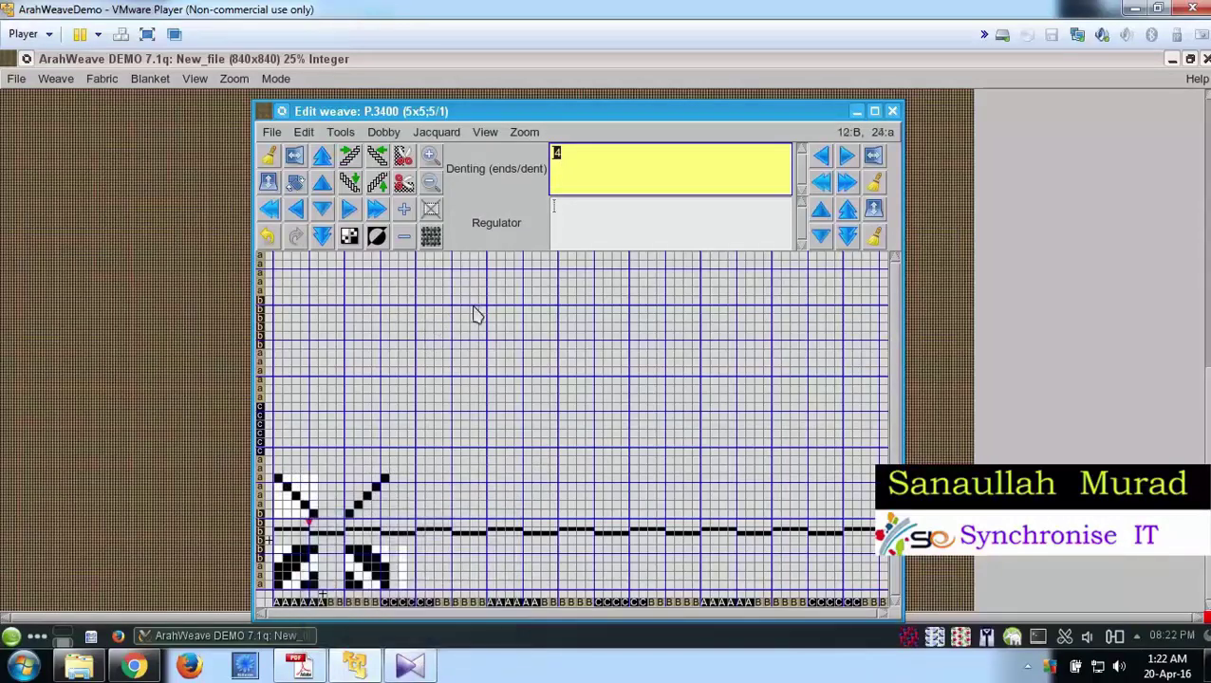
left_click(484, 133)
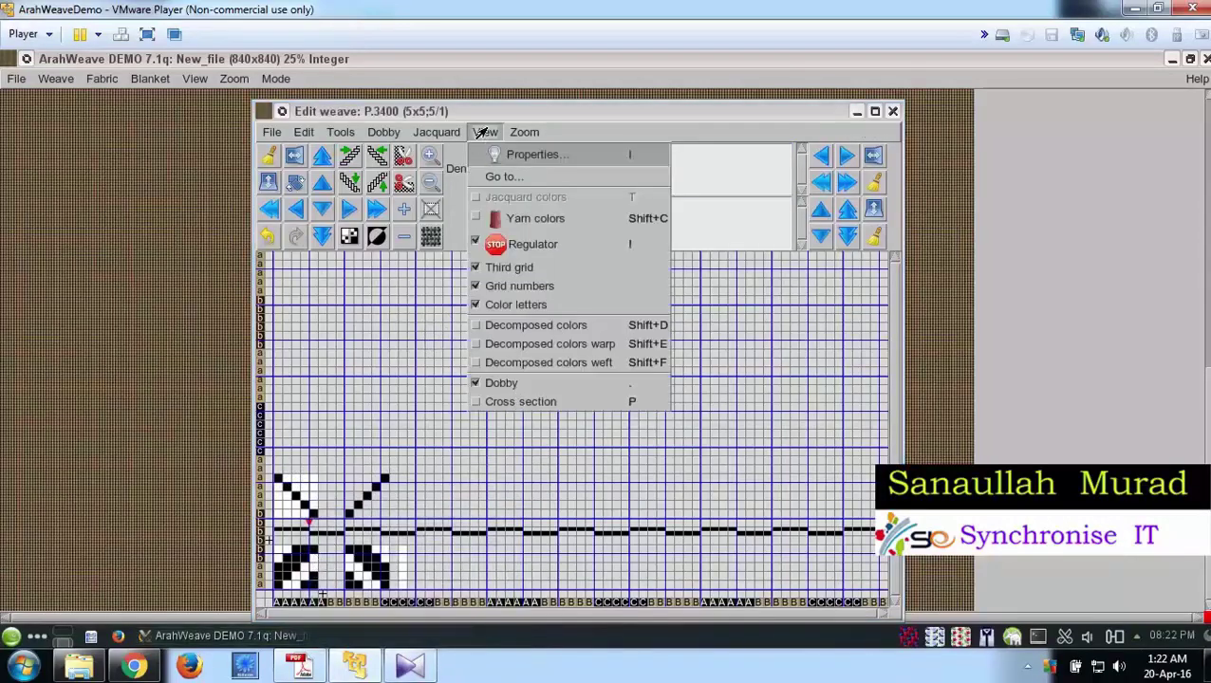
key("Escape")
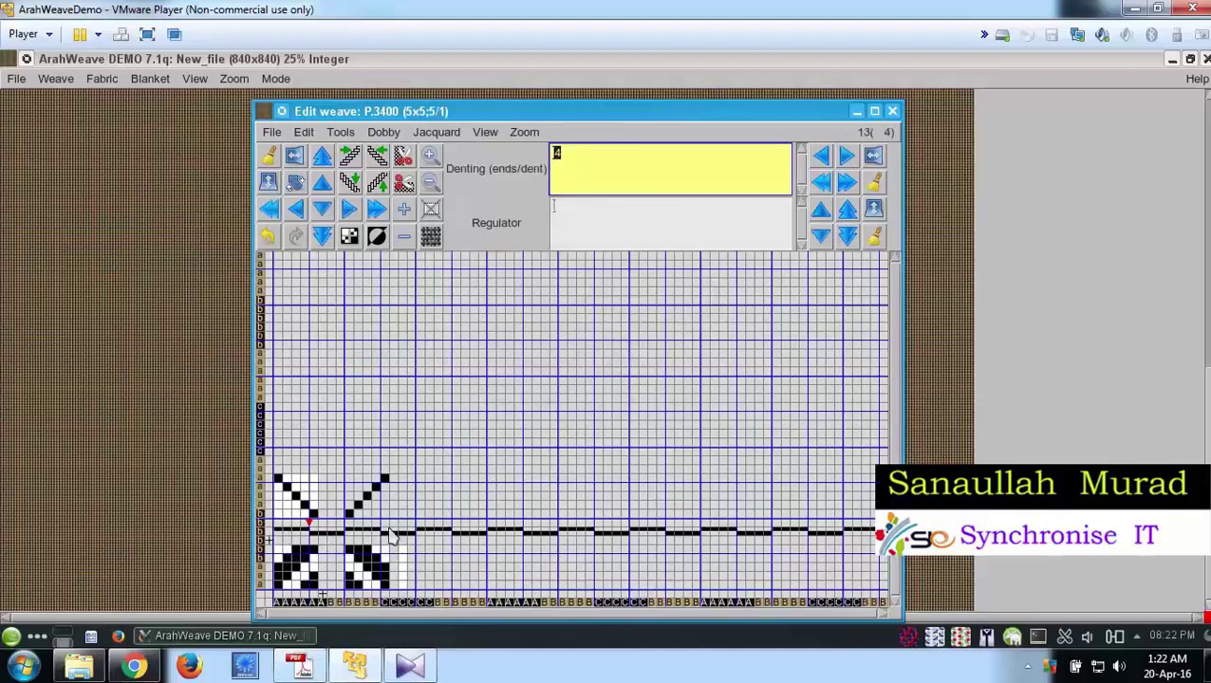
left_click(409, 666)
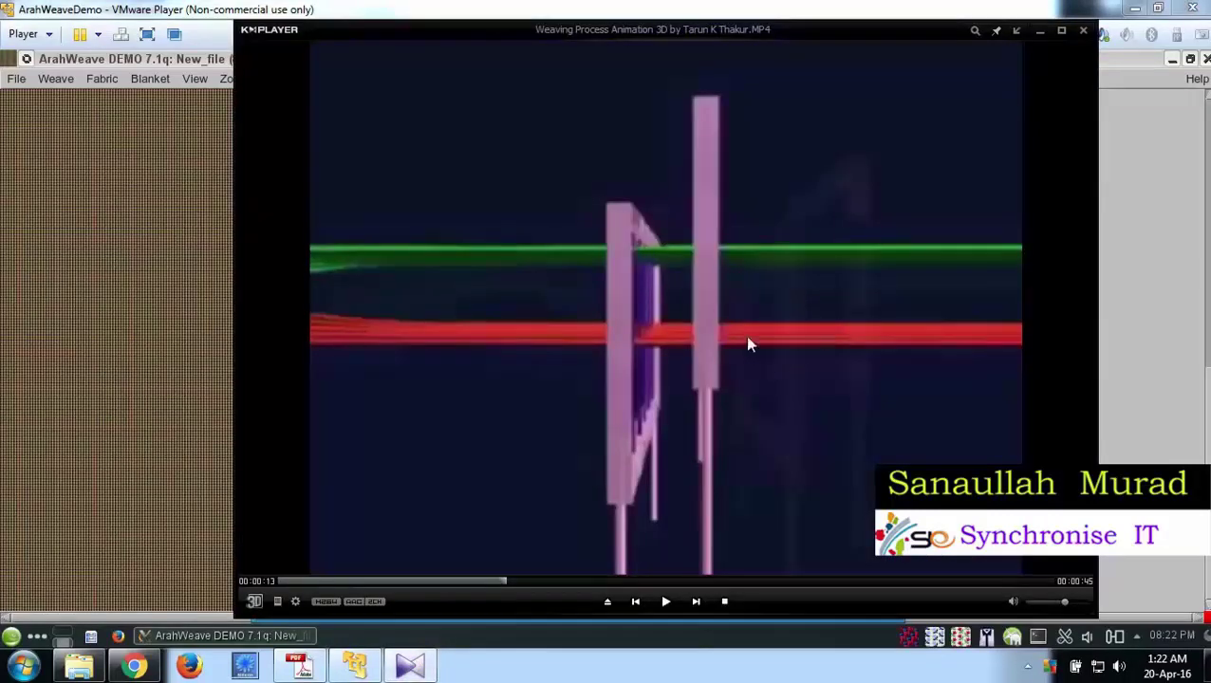
left_click(775, 382)
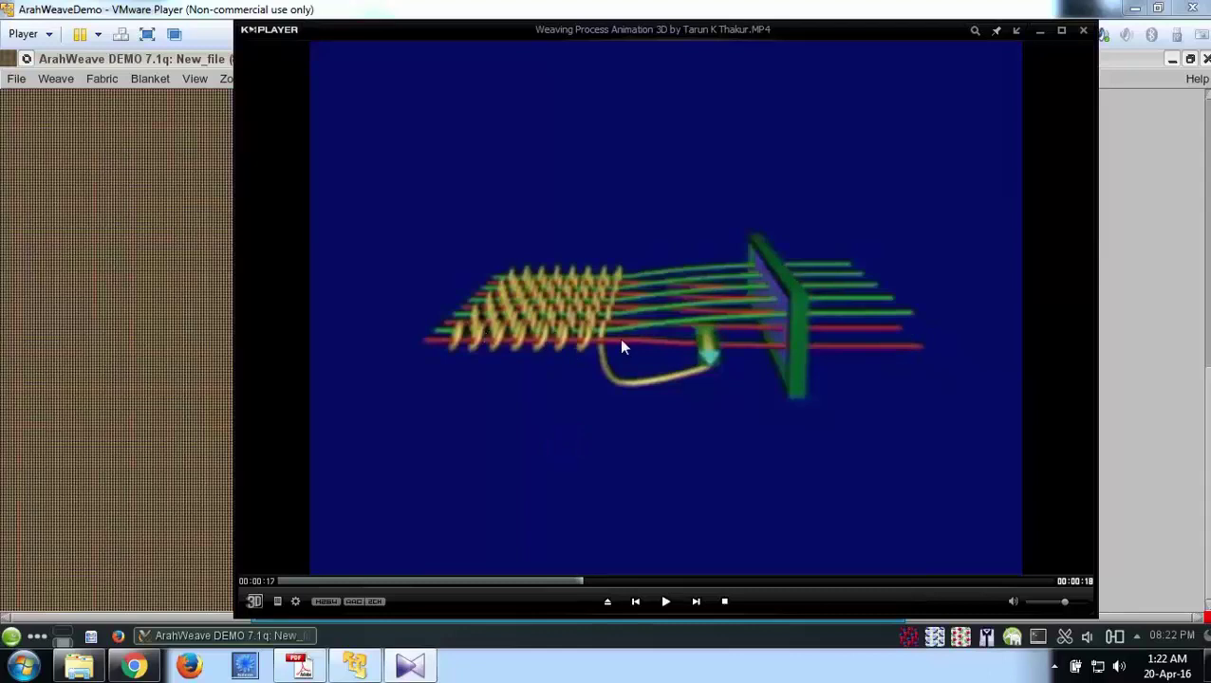
left_click(1041, 35)
Show the weave's cross section, inspect the warp and weft interlacing at several points of the twill, and hide the cross section
left_click(481, 133)
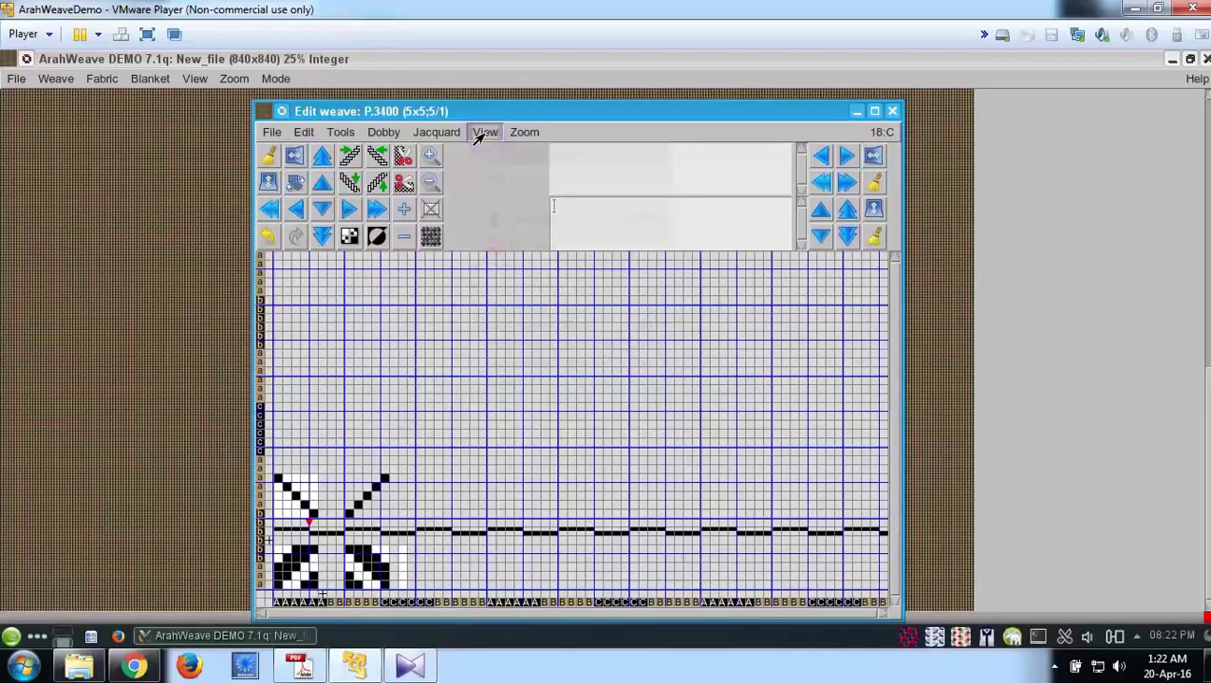
left_click(514, 401)
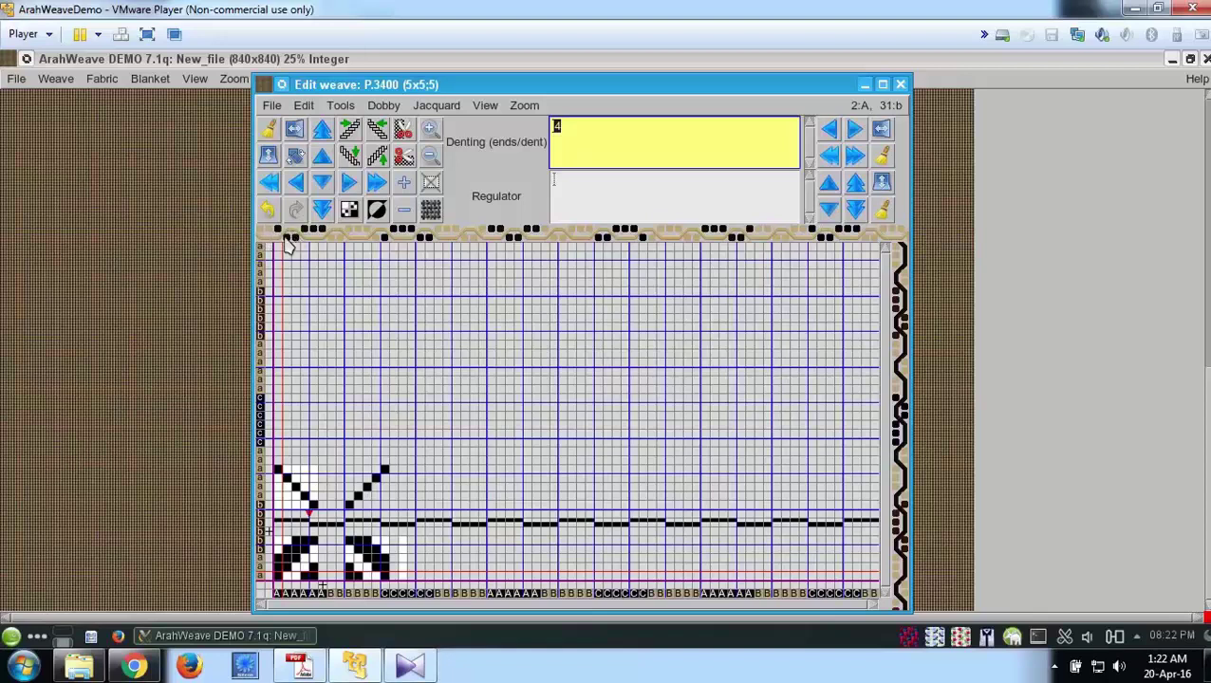
left_click(310, 568)
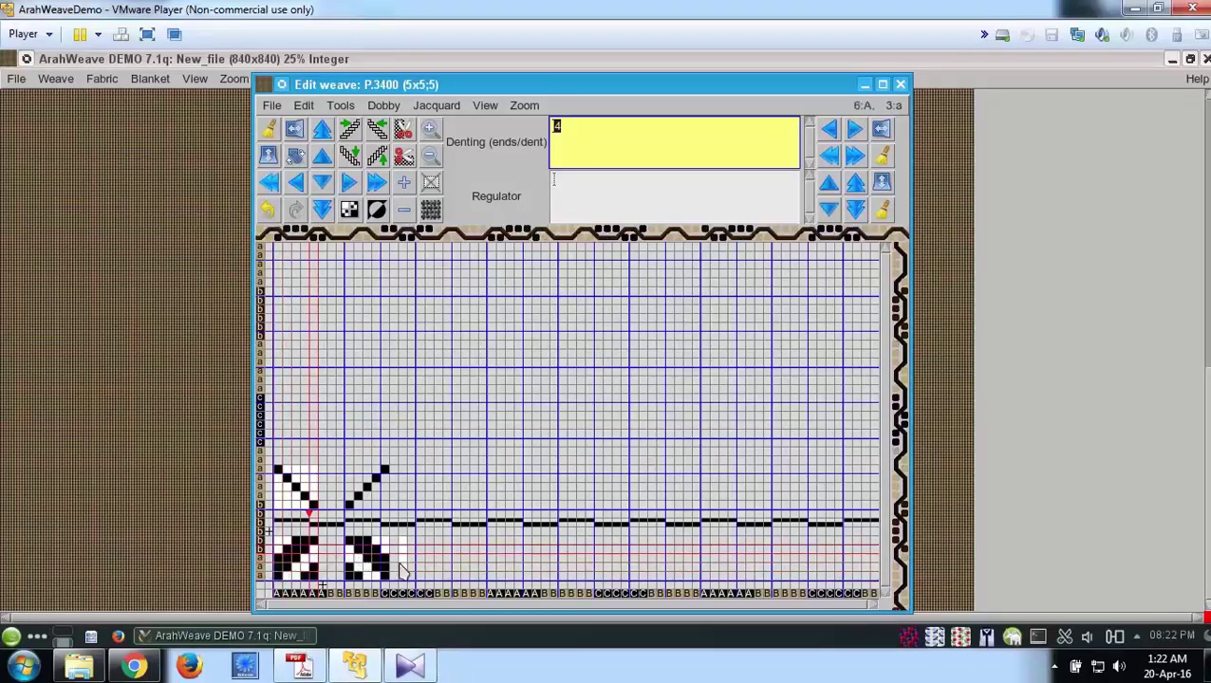
left_click(313, 552)
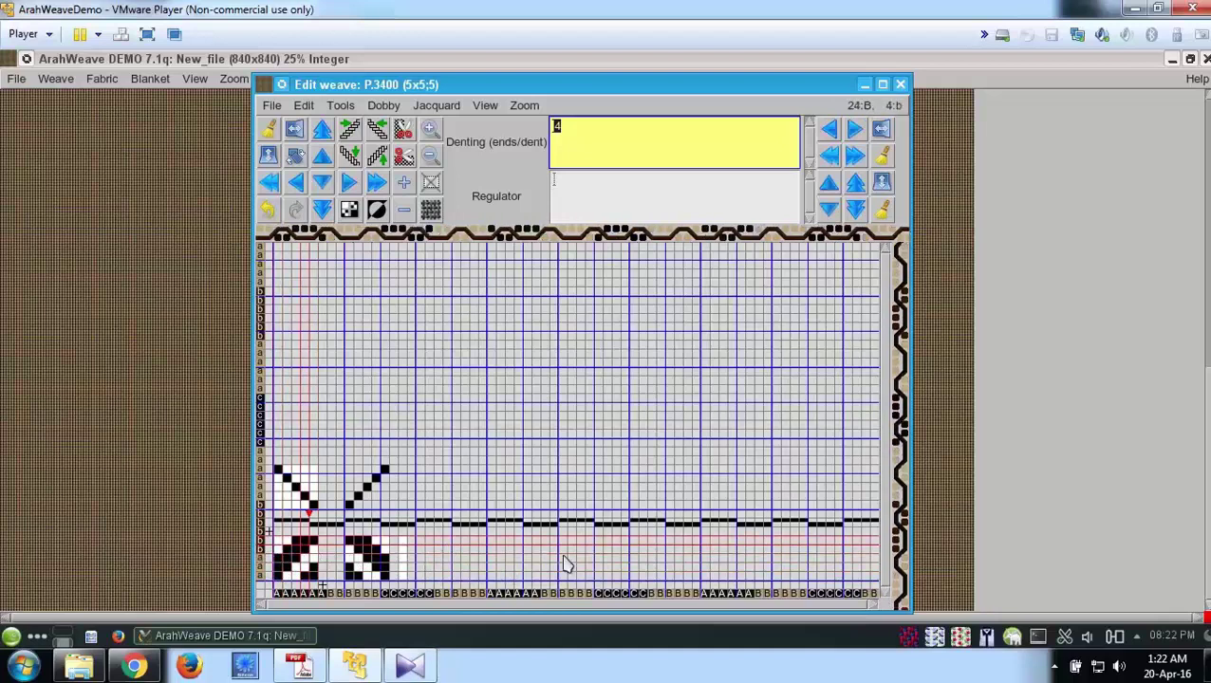
left_click(282, 537)
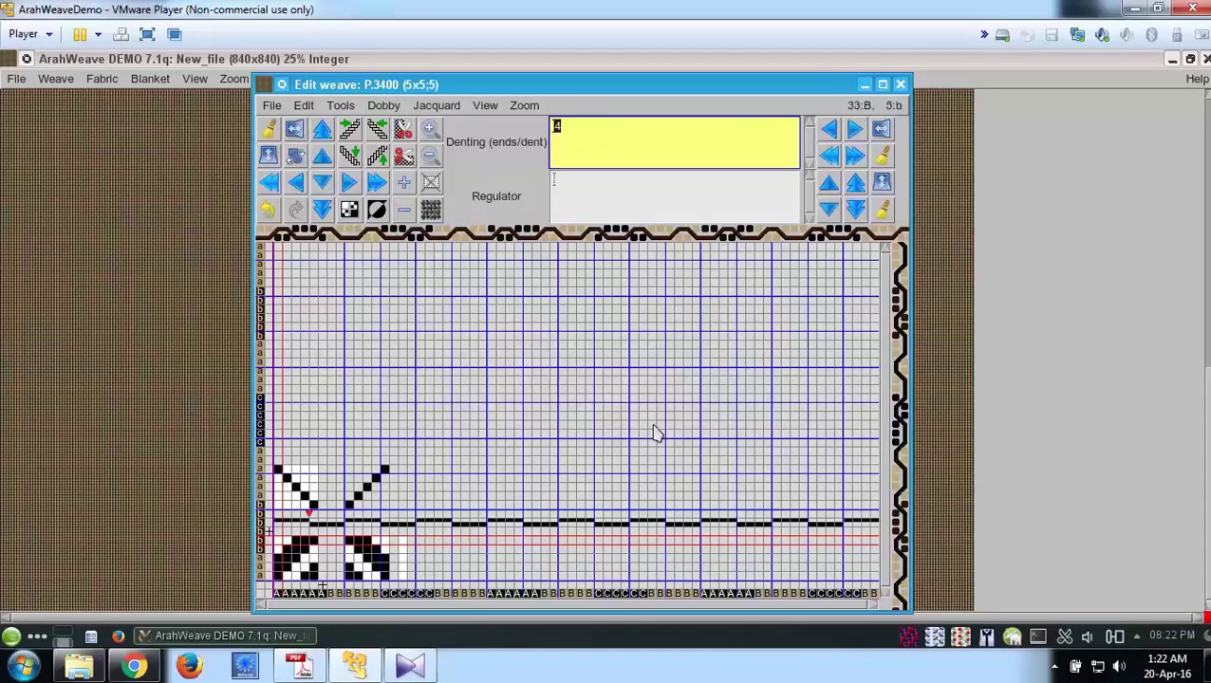
left_click(319, 550)
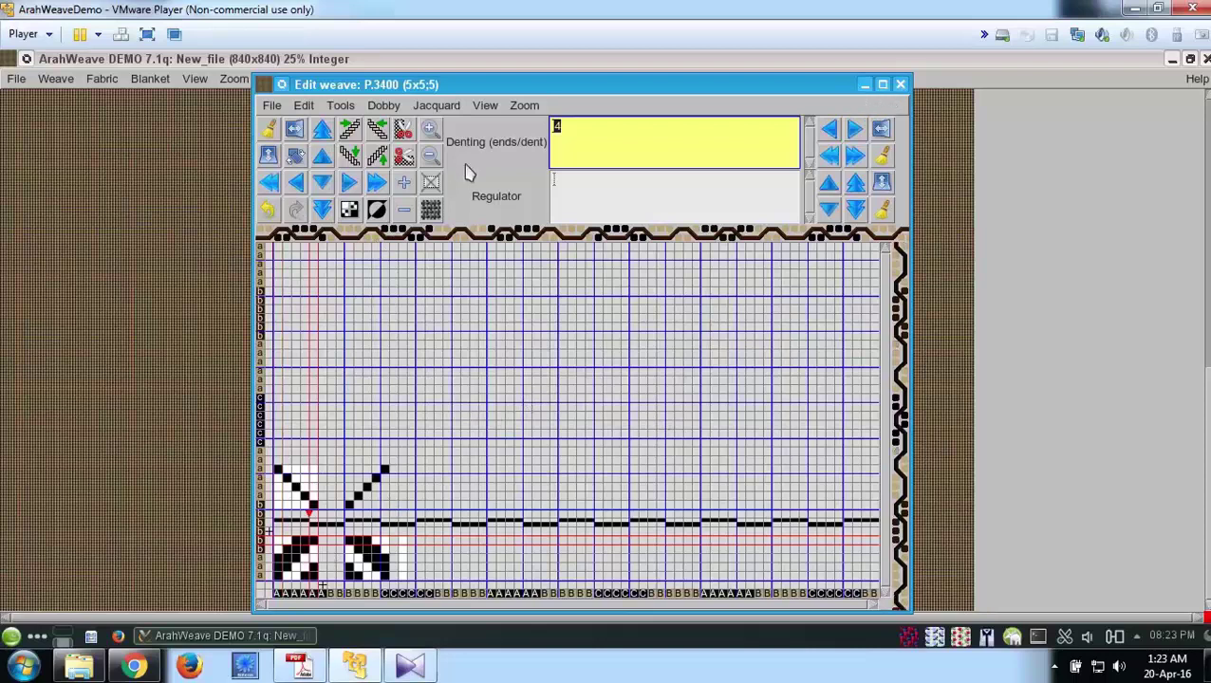
left_click(481, 106)
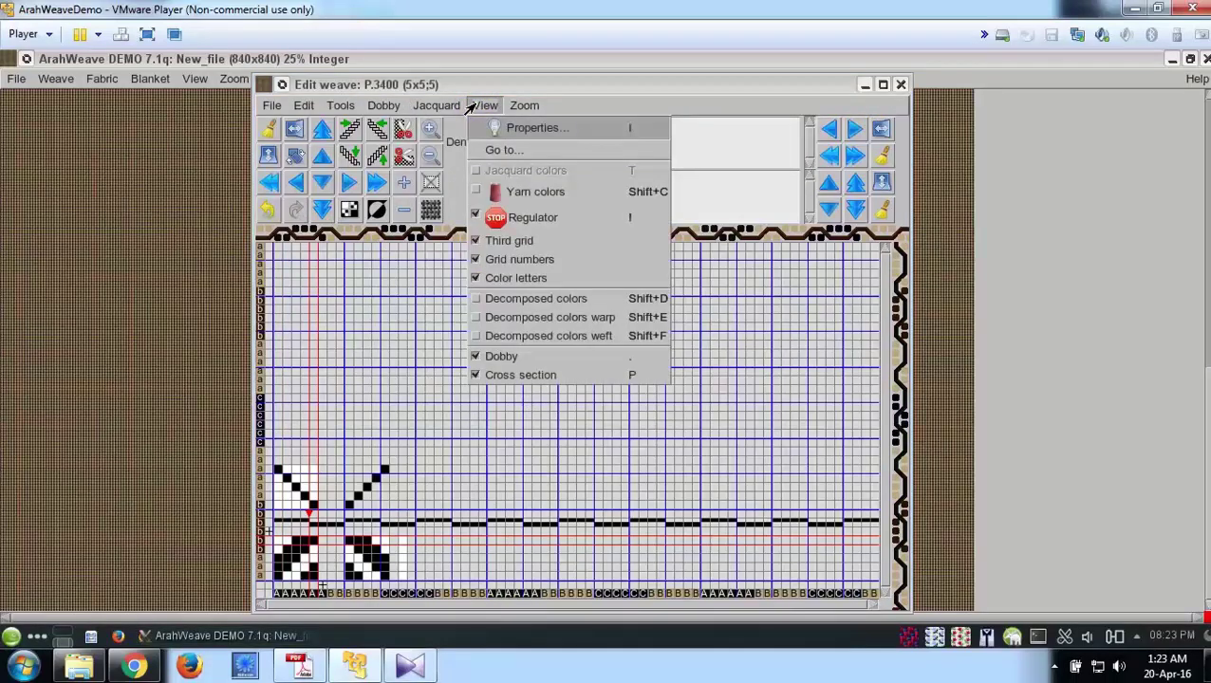
left_click(499, 376)
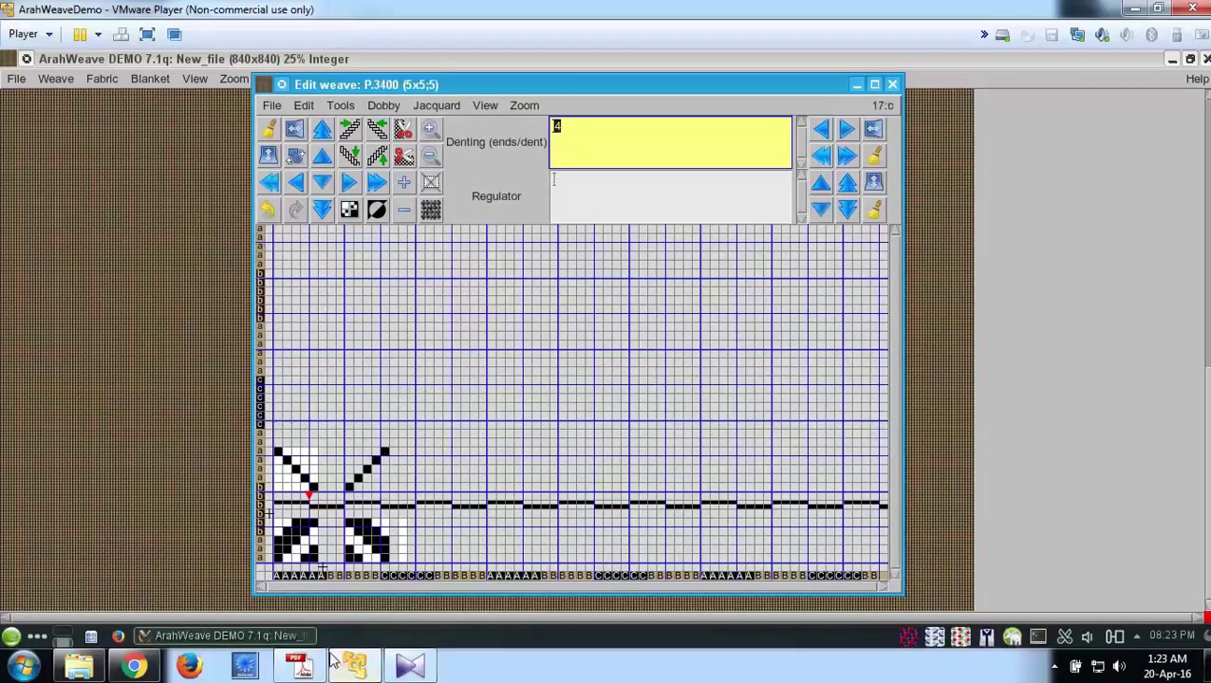
Consult the 3/2 horizontal and vertical zigzag diagrams on page 3 of FSD FINAL.pdf, and return to the weave editor
left_click(300, 666)
scroll(499, 370, "down", 5)
scroll(499, 370, "down", 15)
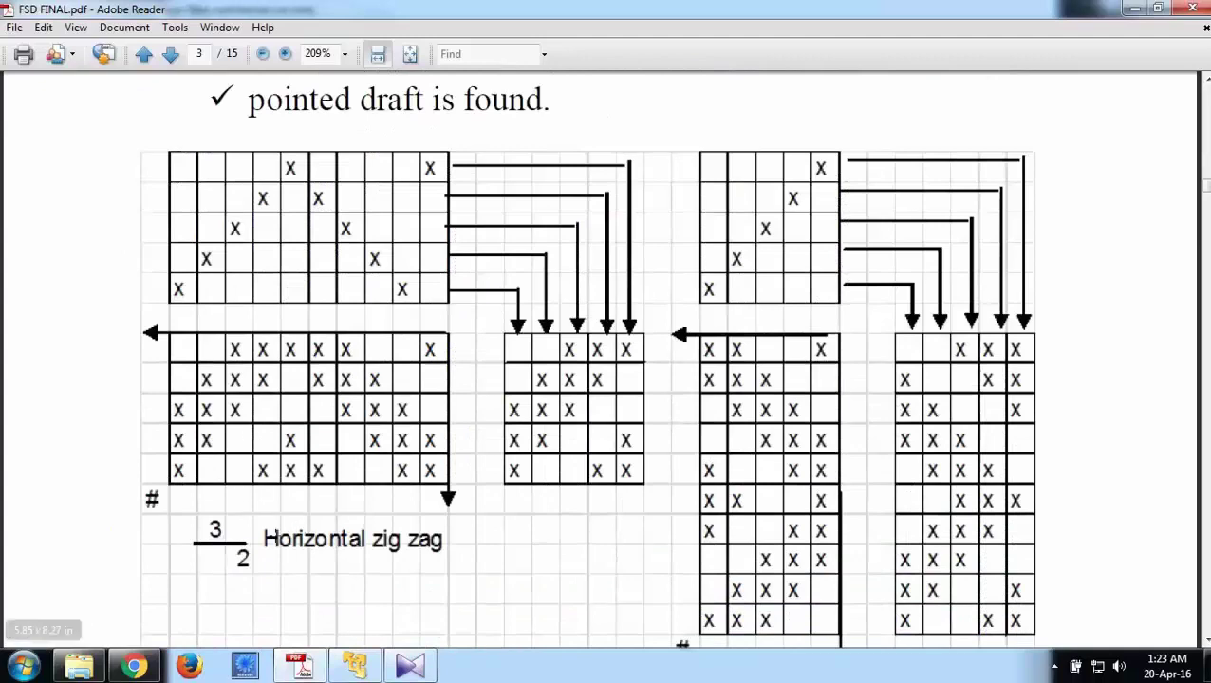
scroll(351, 459, "down", 3)
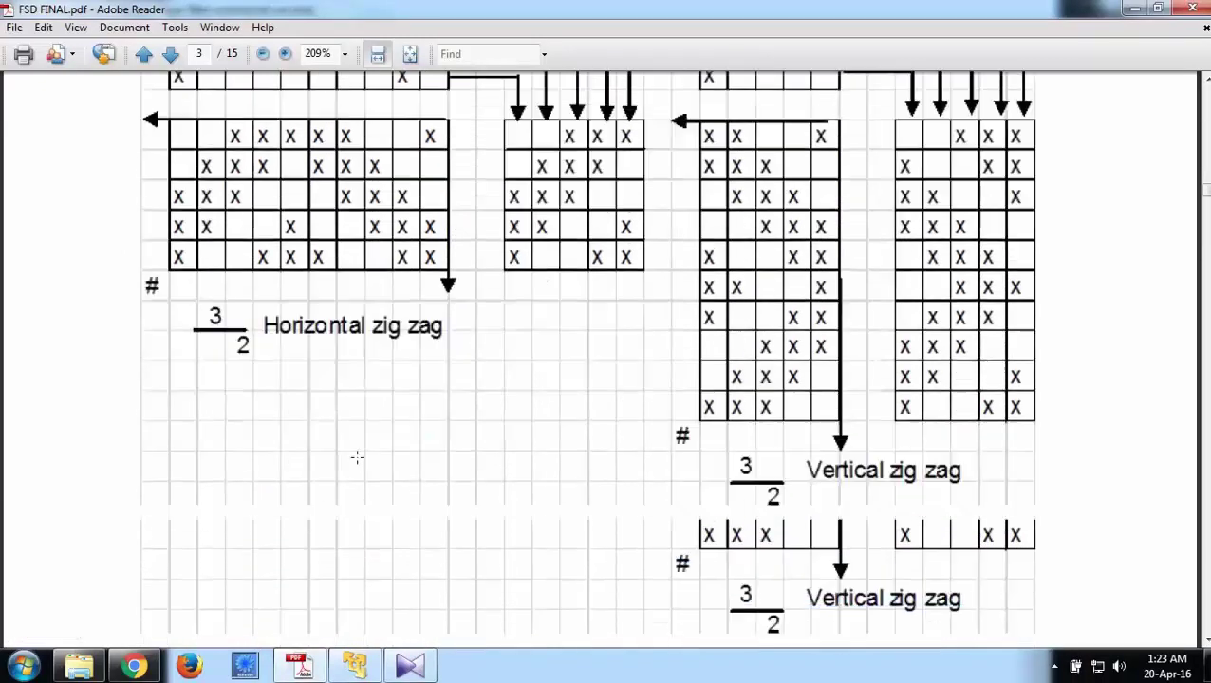
scroll(351, 459, "up", 3)
left_click(342, 668)
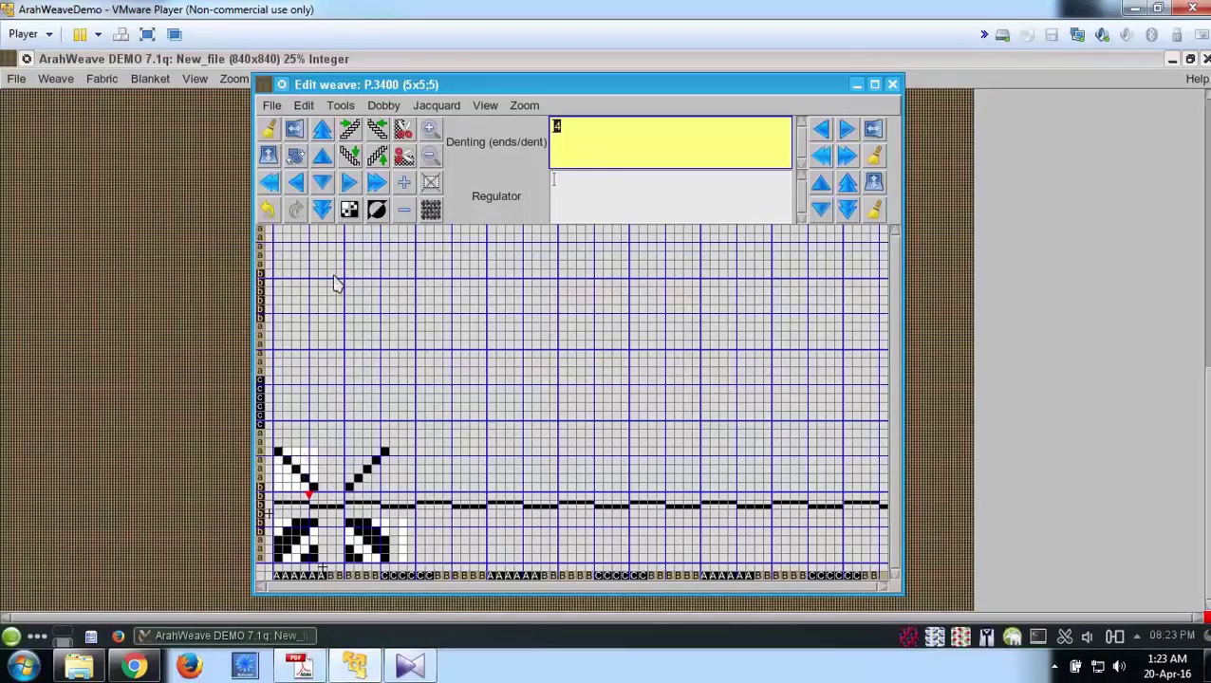
left_click(383, 105)
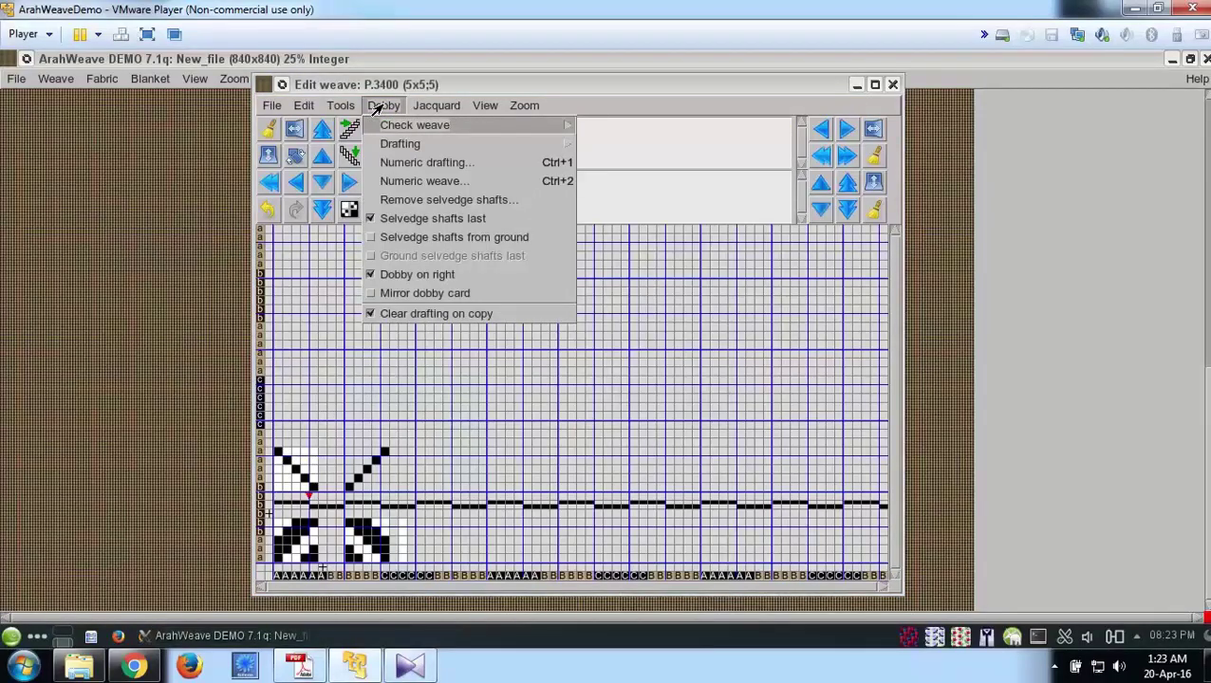
left_click(560, 146)
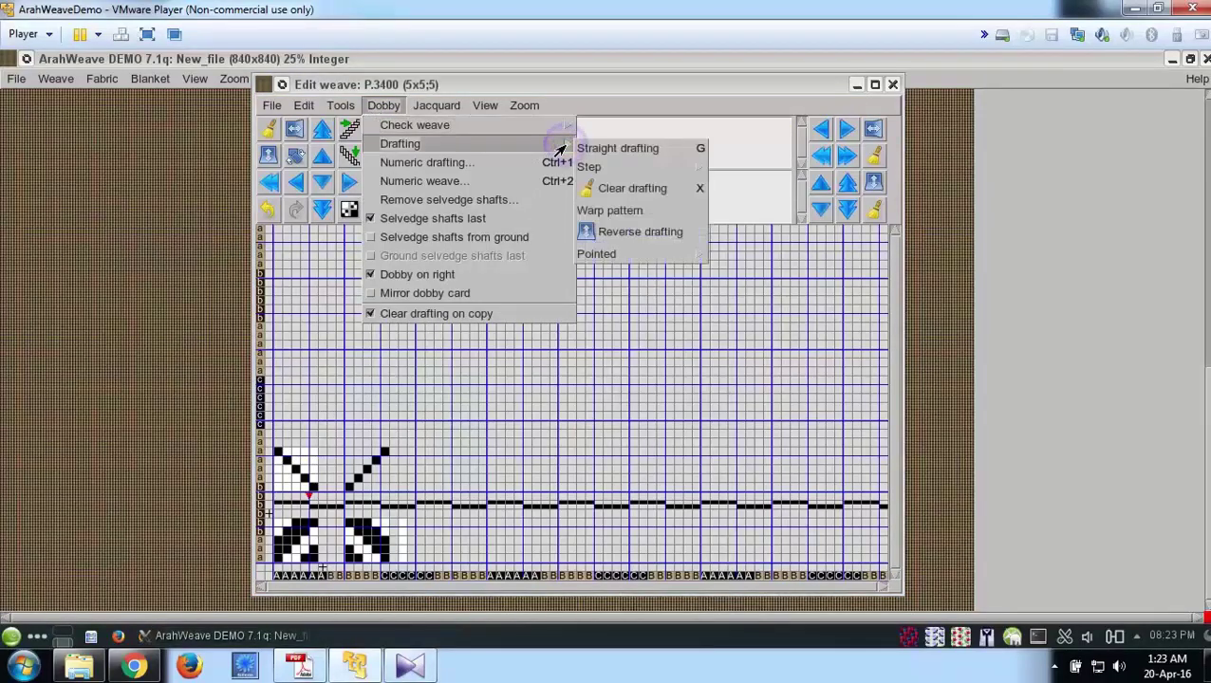
mouse_move(601, 173)
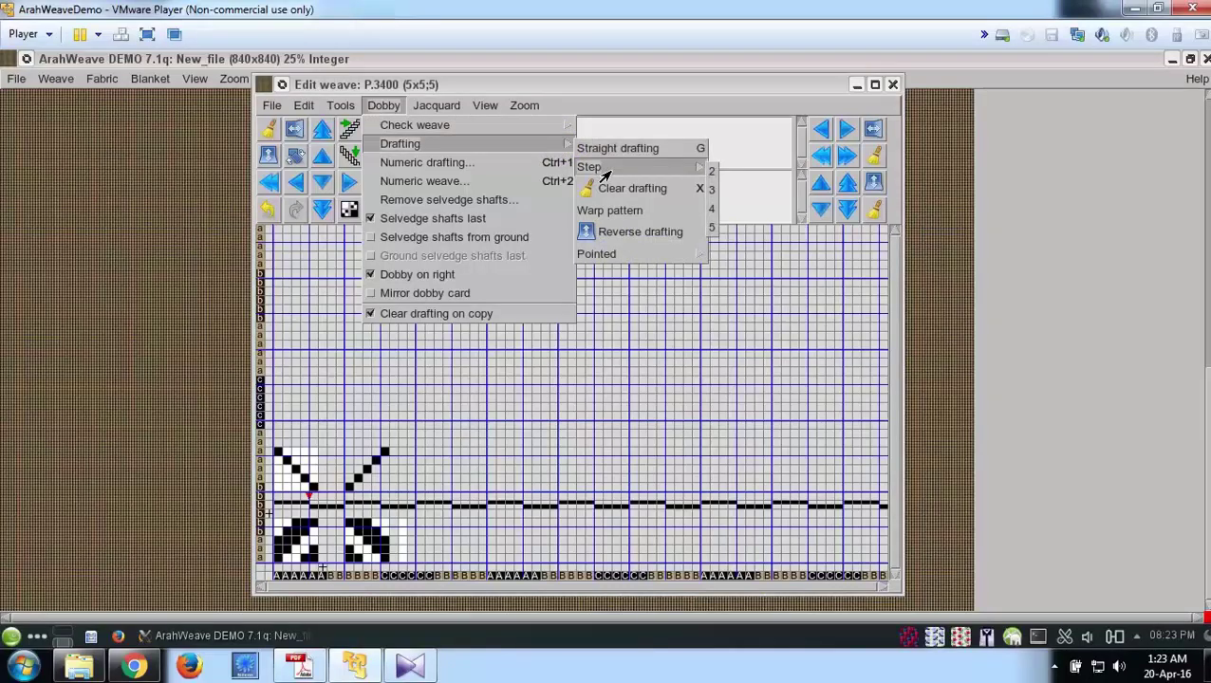
mouse_move(612, 262)
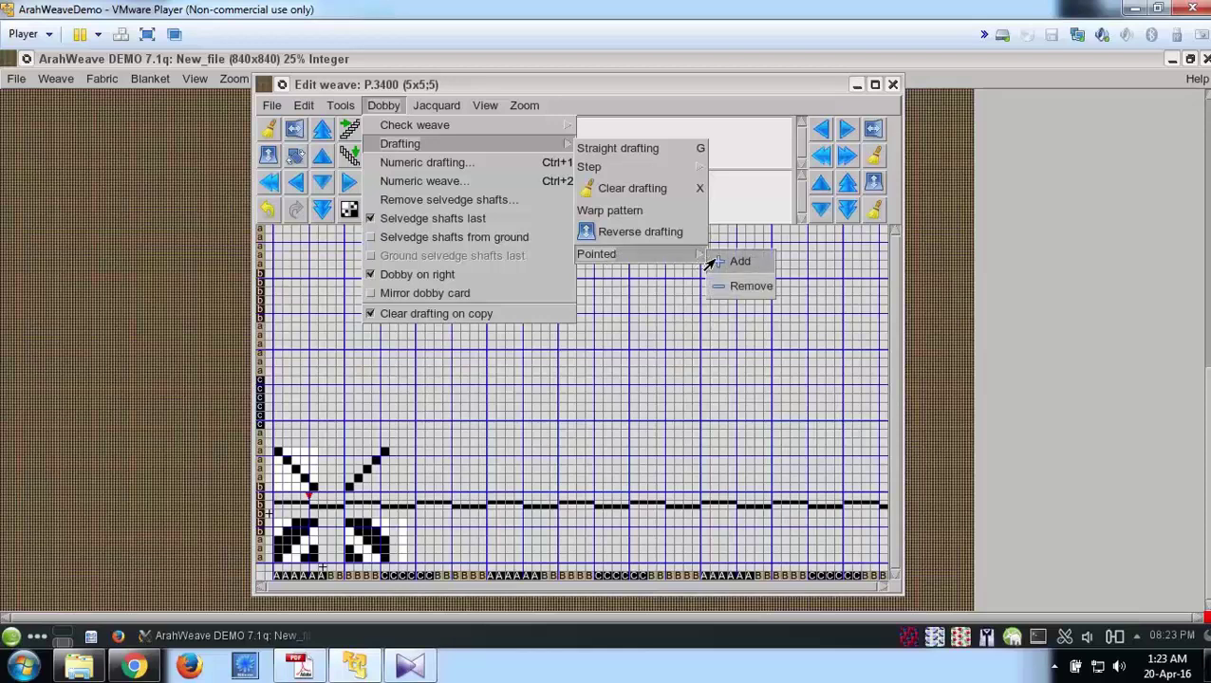
left_click(96, 266)
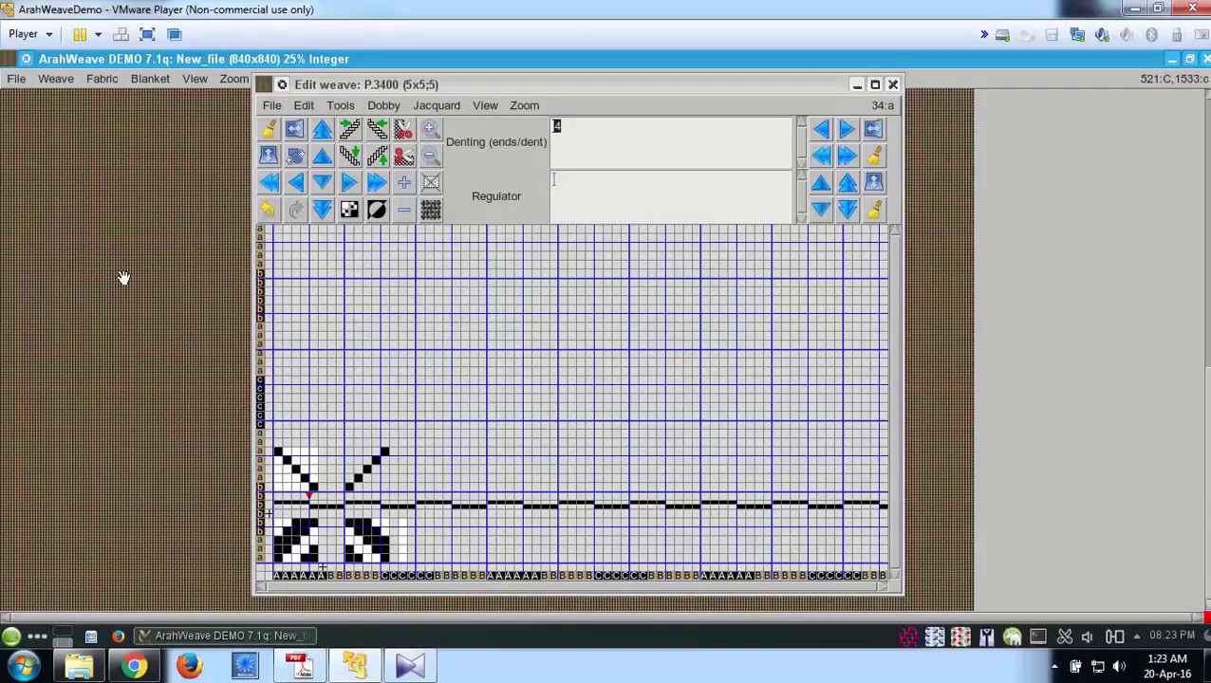
mouse_move(303, 667)
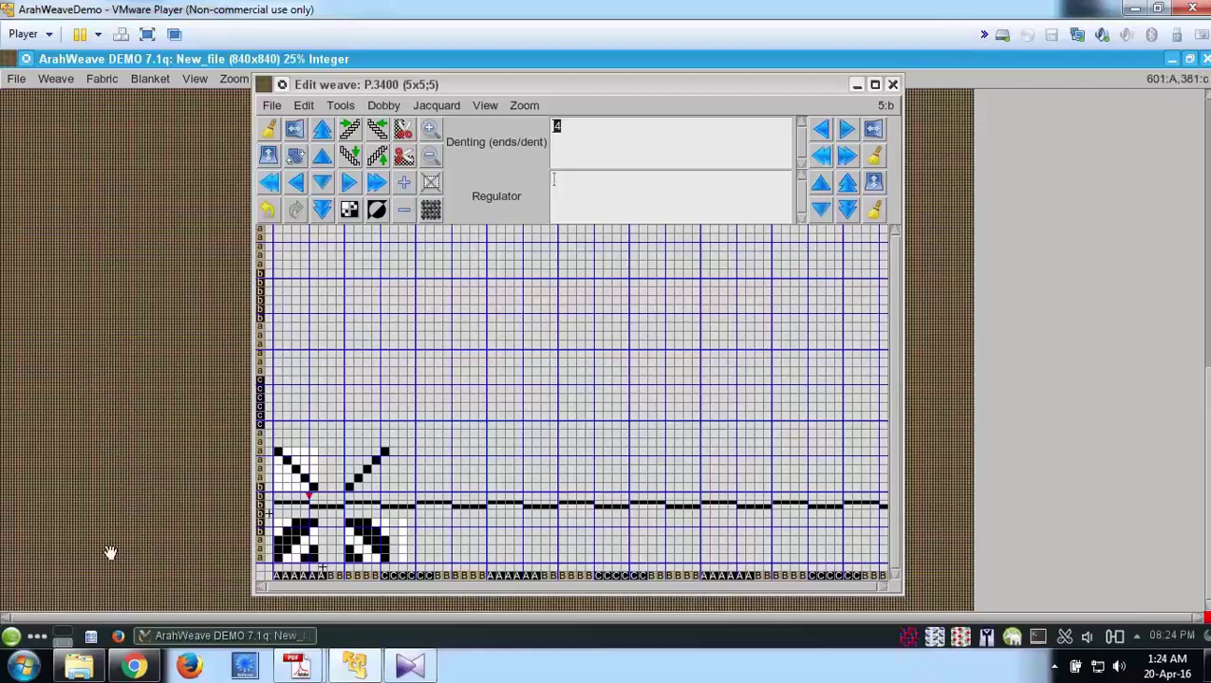
Inspect the fabric's color editor and the warp and weft thread pattern editor, closing each without changes
left_click(175, 82)
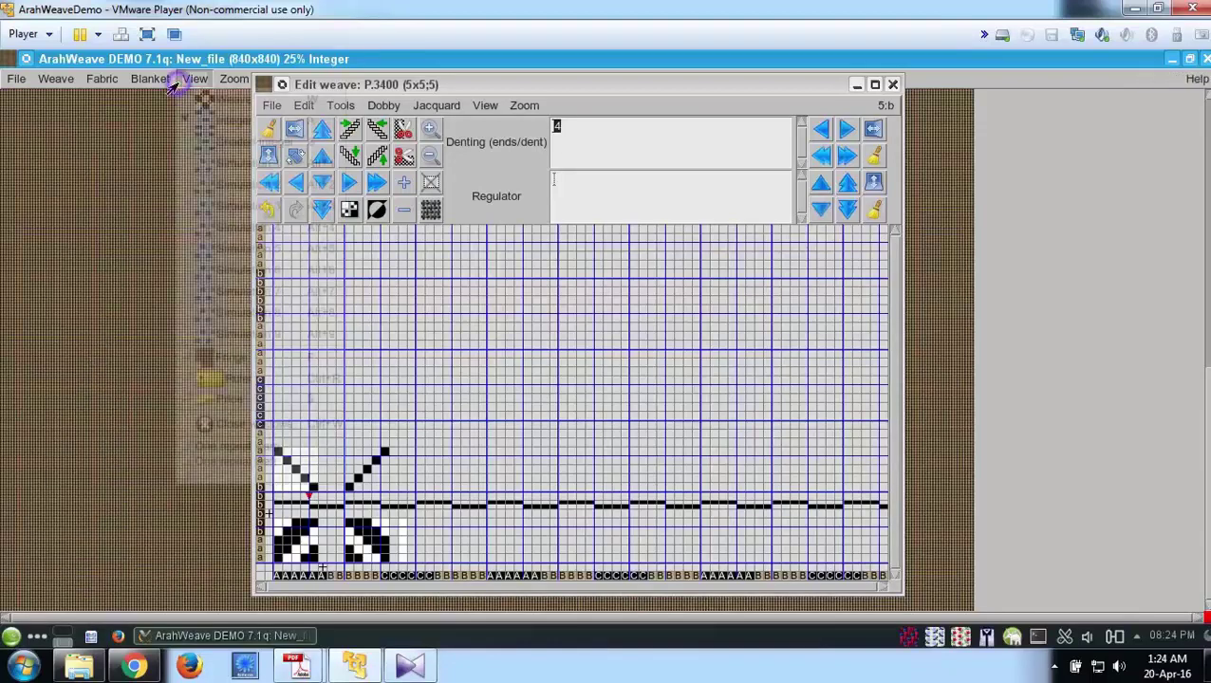
left_click(128, 132)
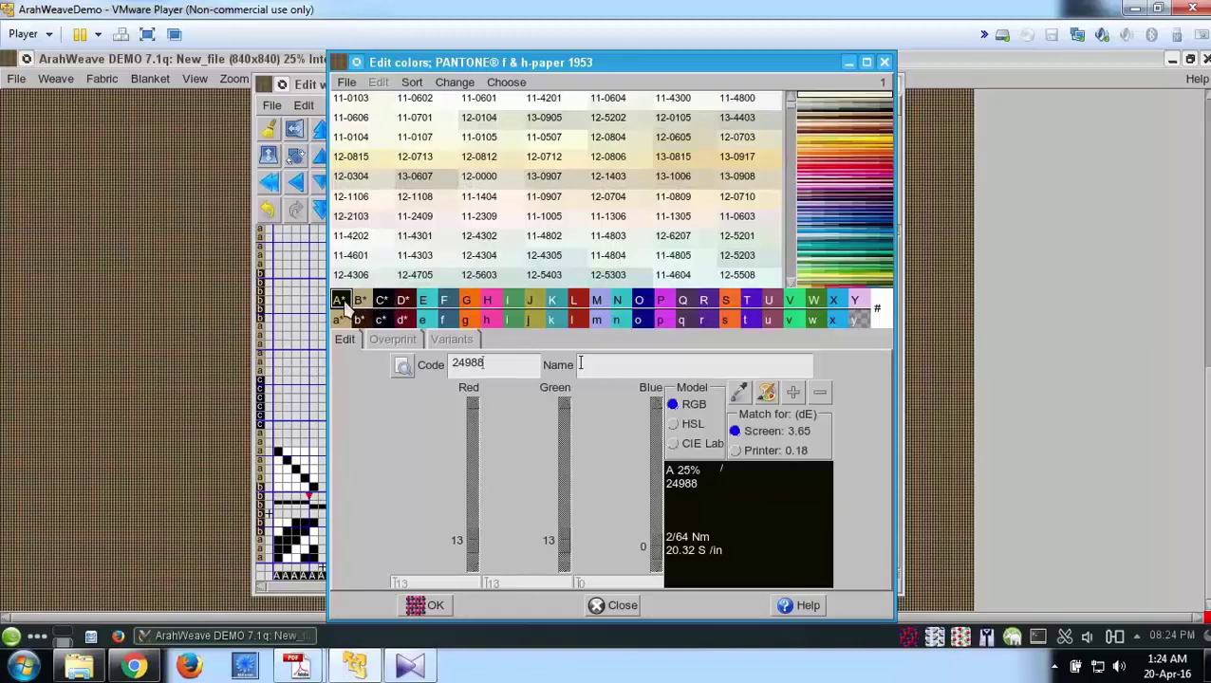
left_click(885, 62)
left_click(99, 80)
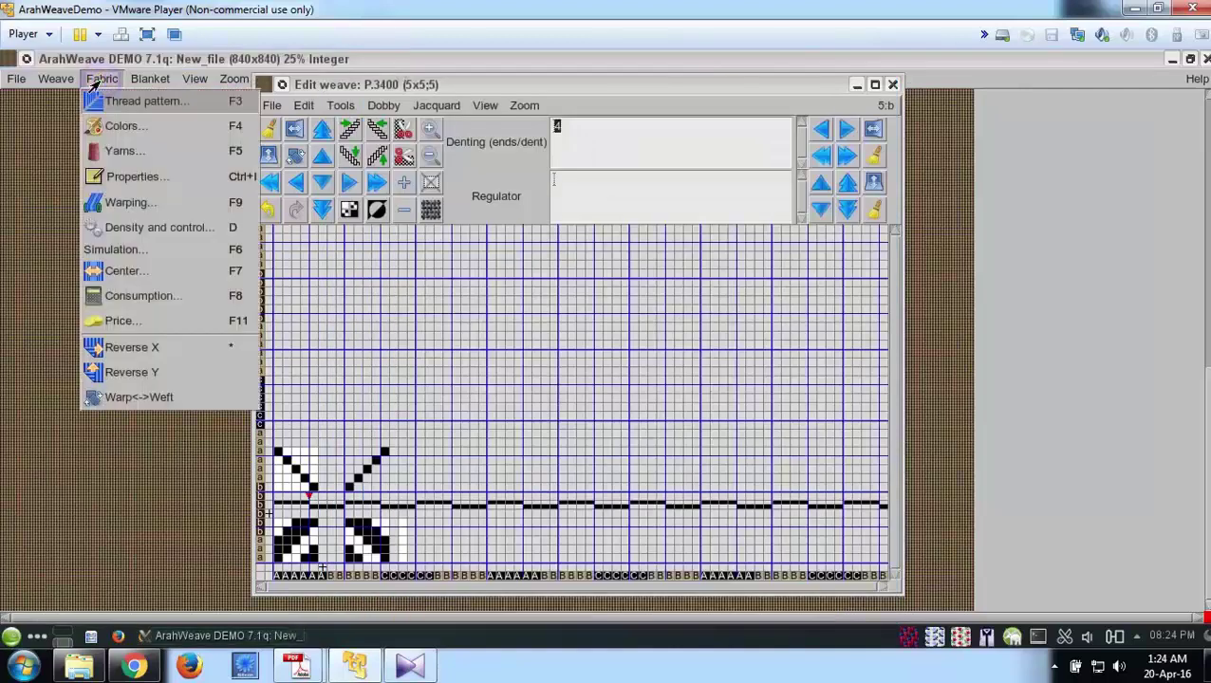
left_click(139, 111)
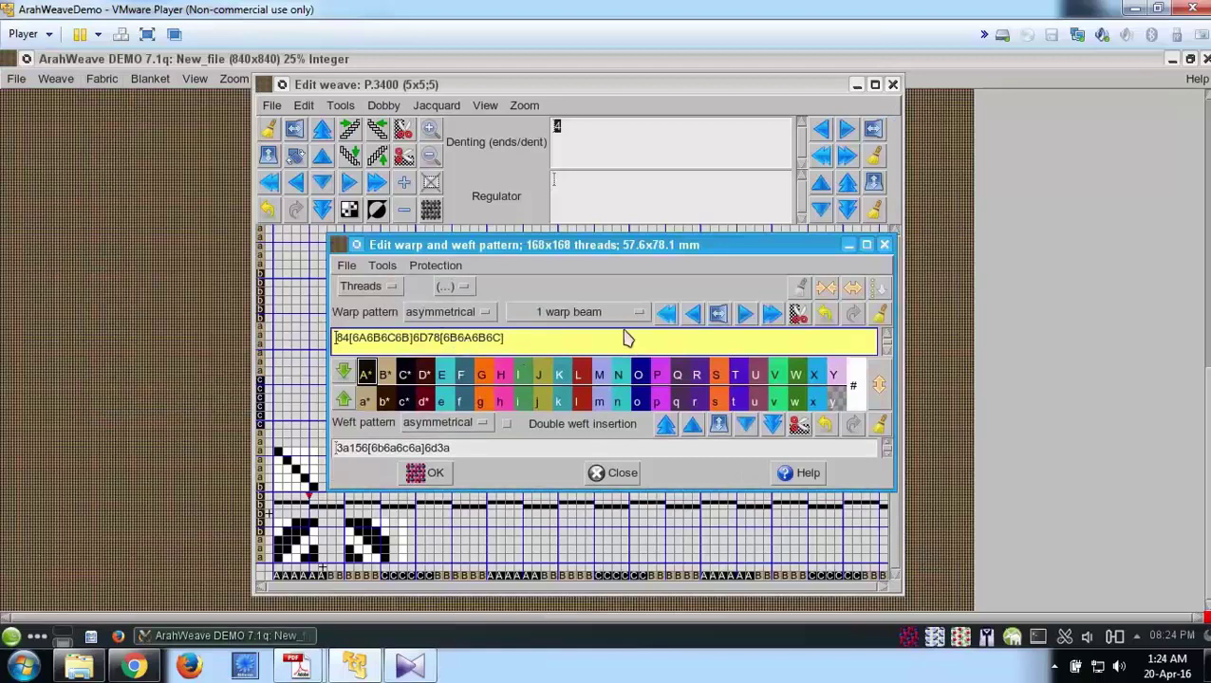
left_click(884, 245)
Replace the fabric's warp pattern with 20A30N and apply it
left_click(98, 80)
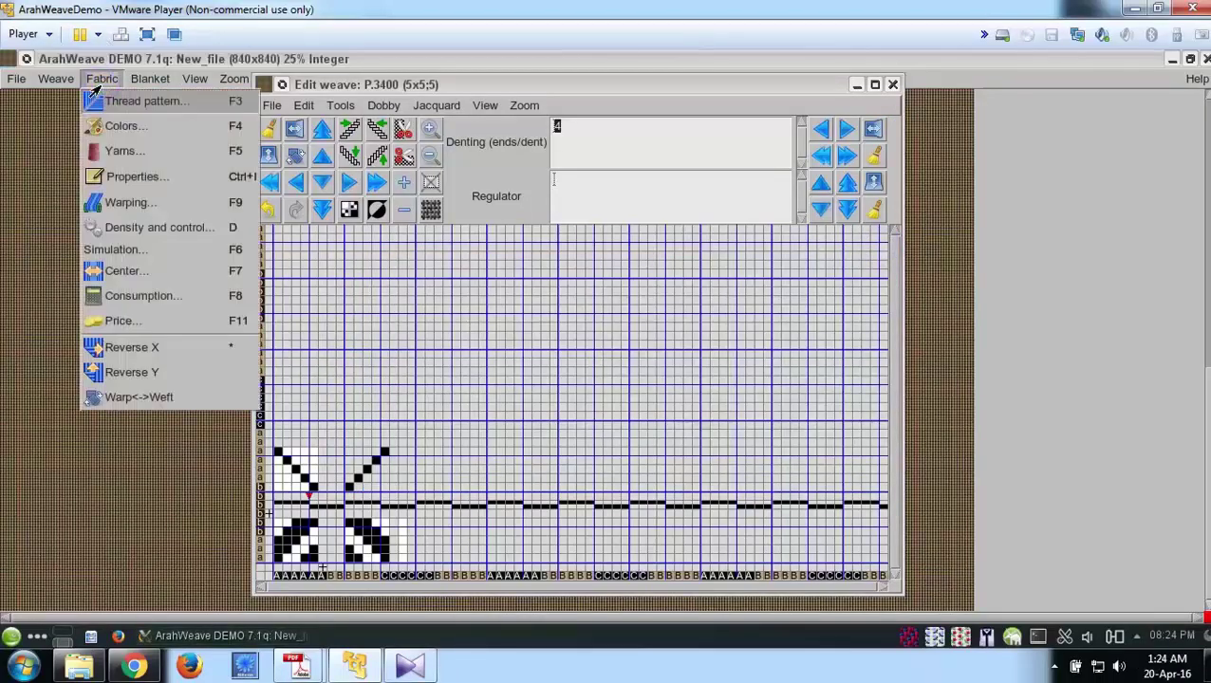
left_click(140, 100)
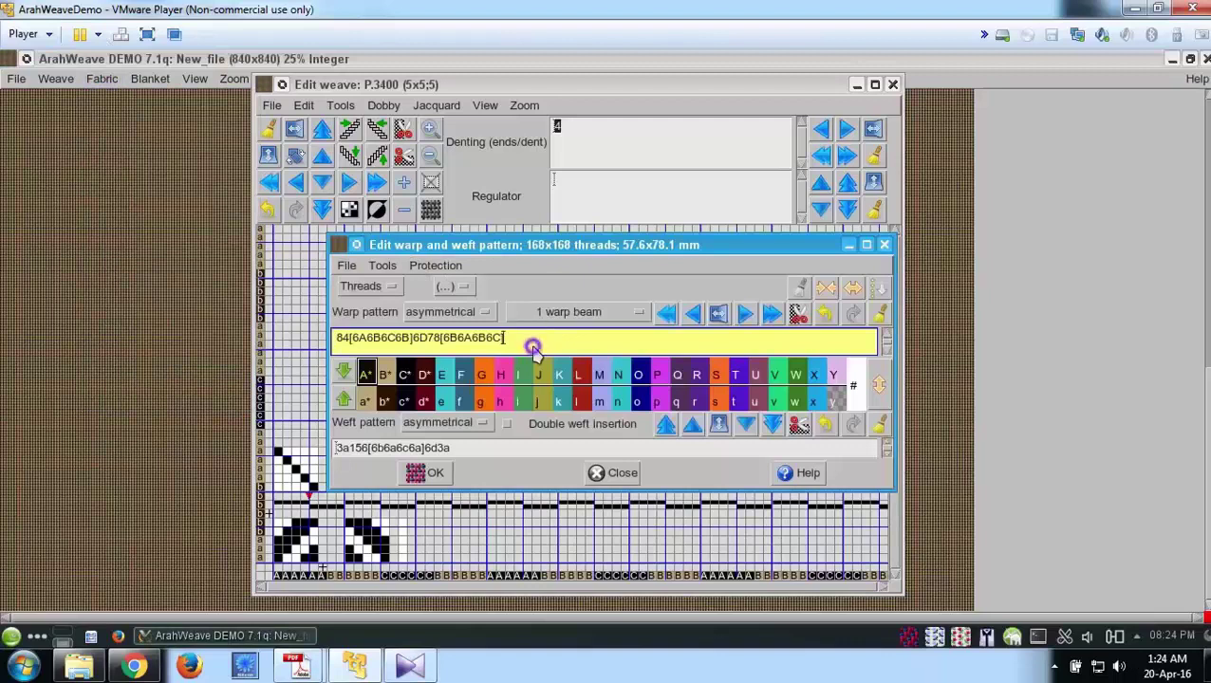
left_click_drag(532, 348, 334, 340)
type("20A30N")
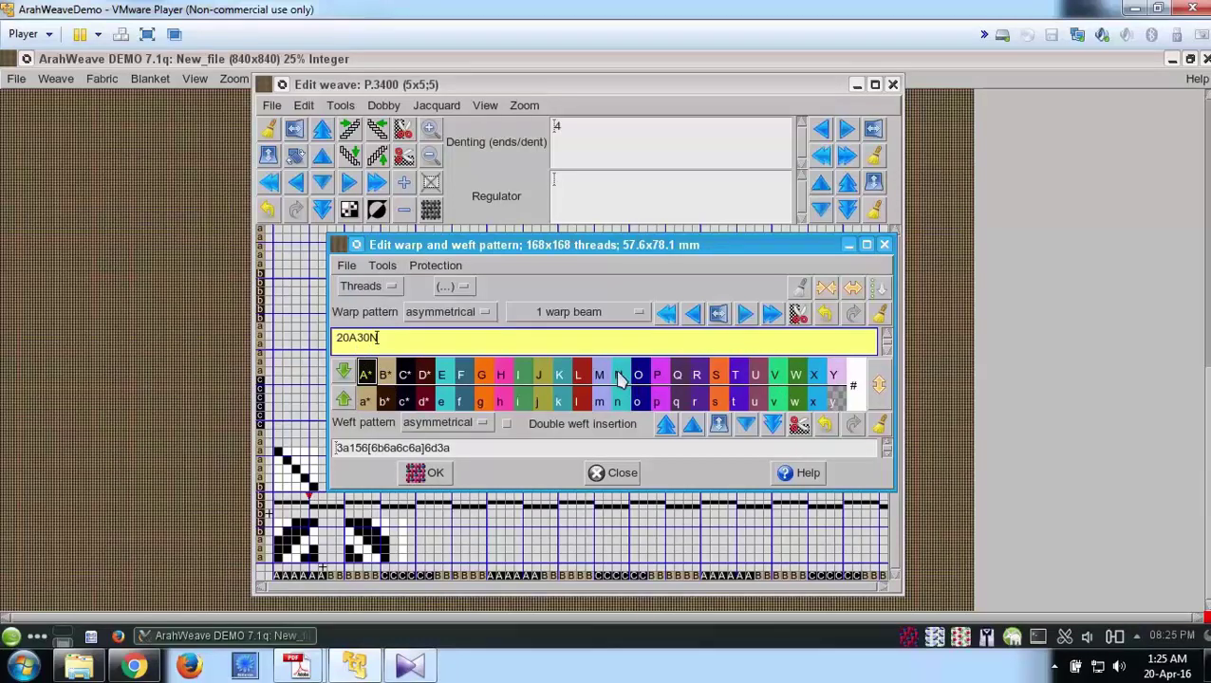
key("Return")
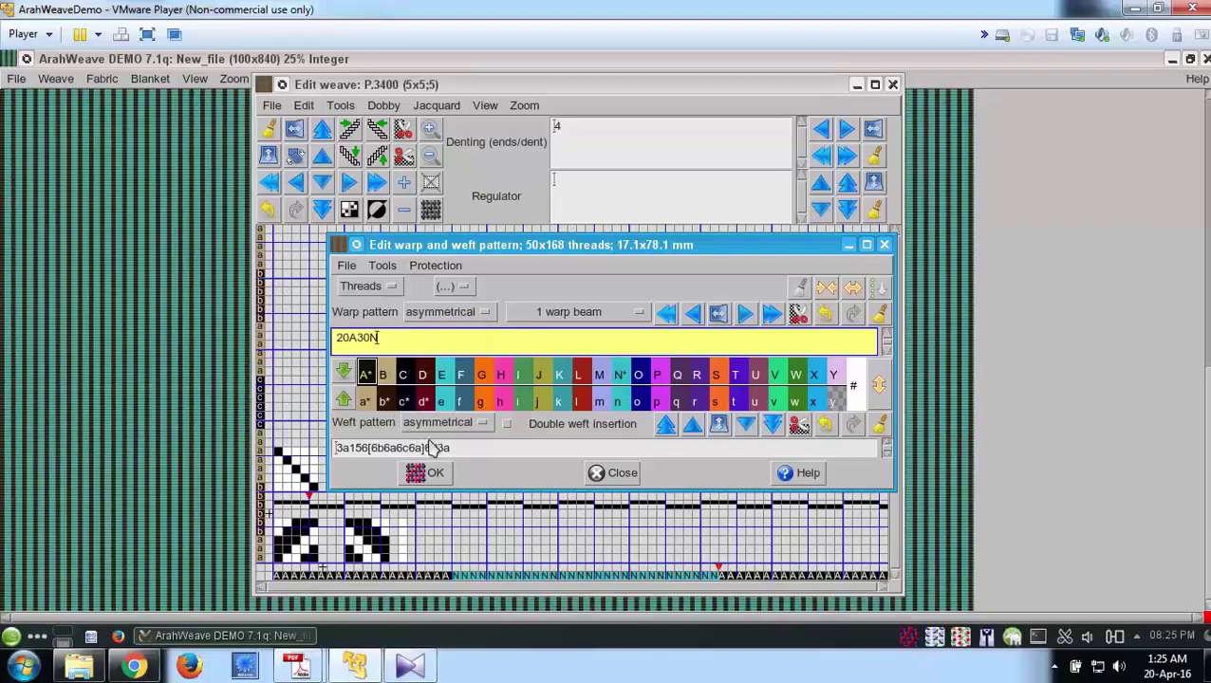
Replace the fabric's weft pattern with 40h30o, apply it, and close the pattern editor
left_click(471, 450)
triple_click(341, 446)
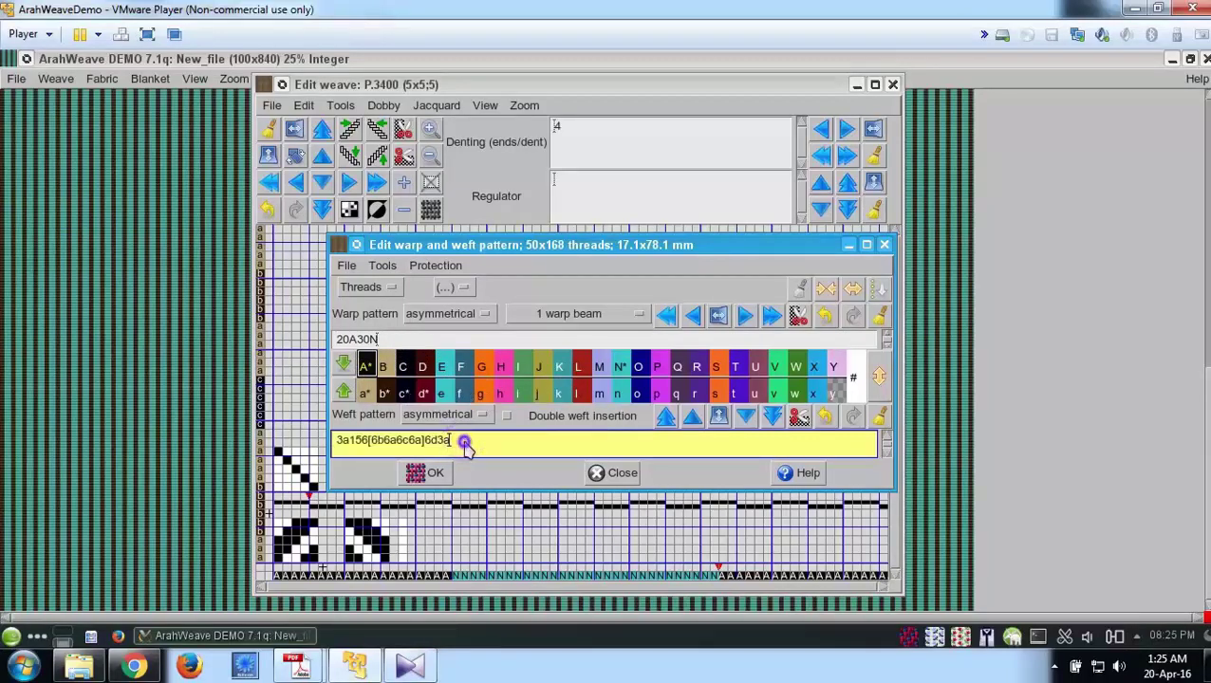
left_click_drag(479, 443, 335, 453)
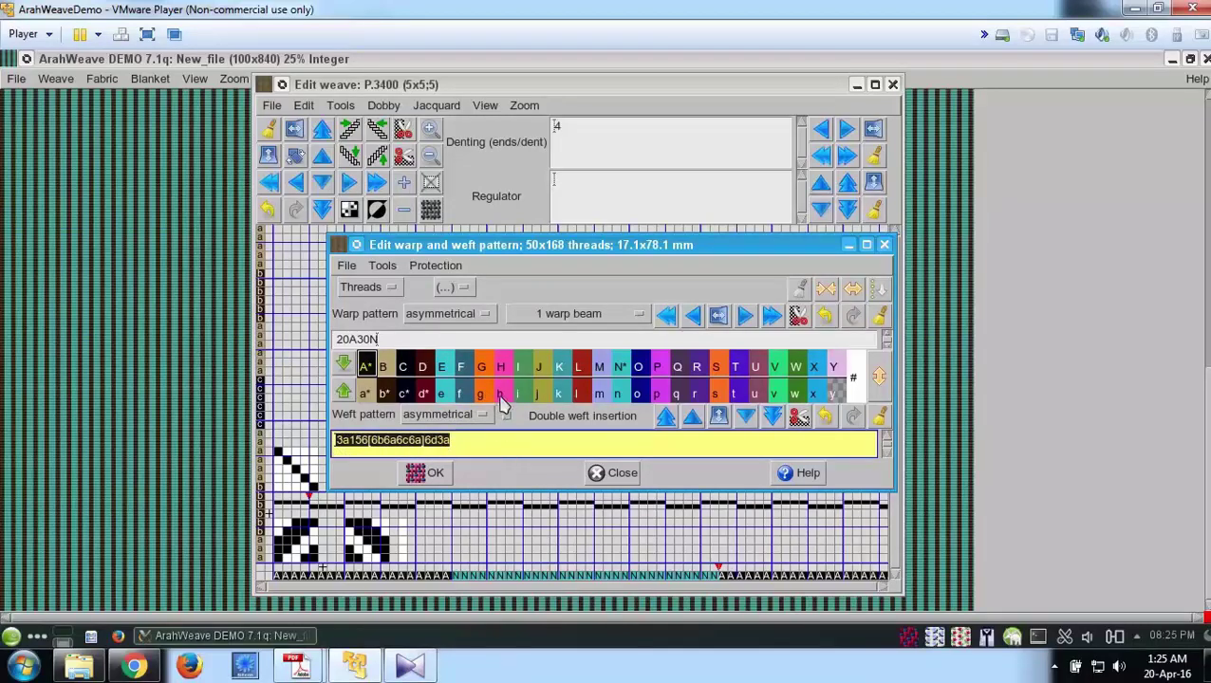
type("40n")
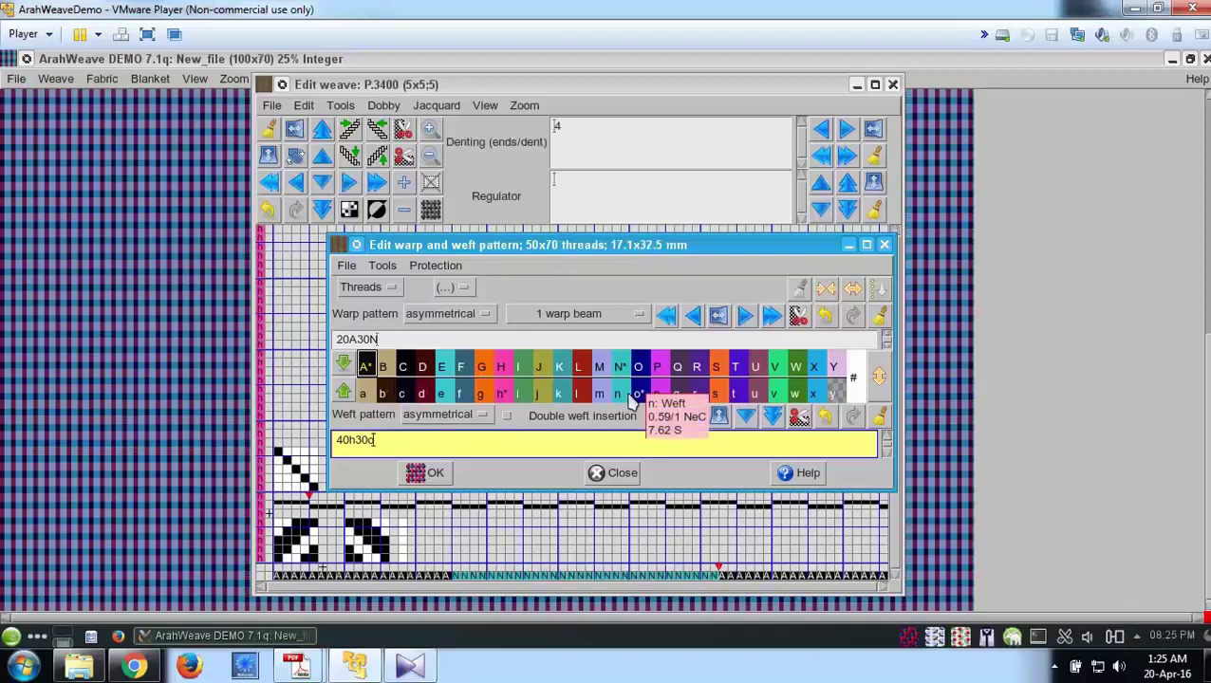
left_click(423, 472)
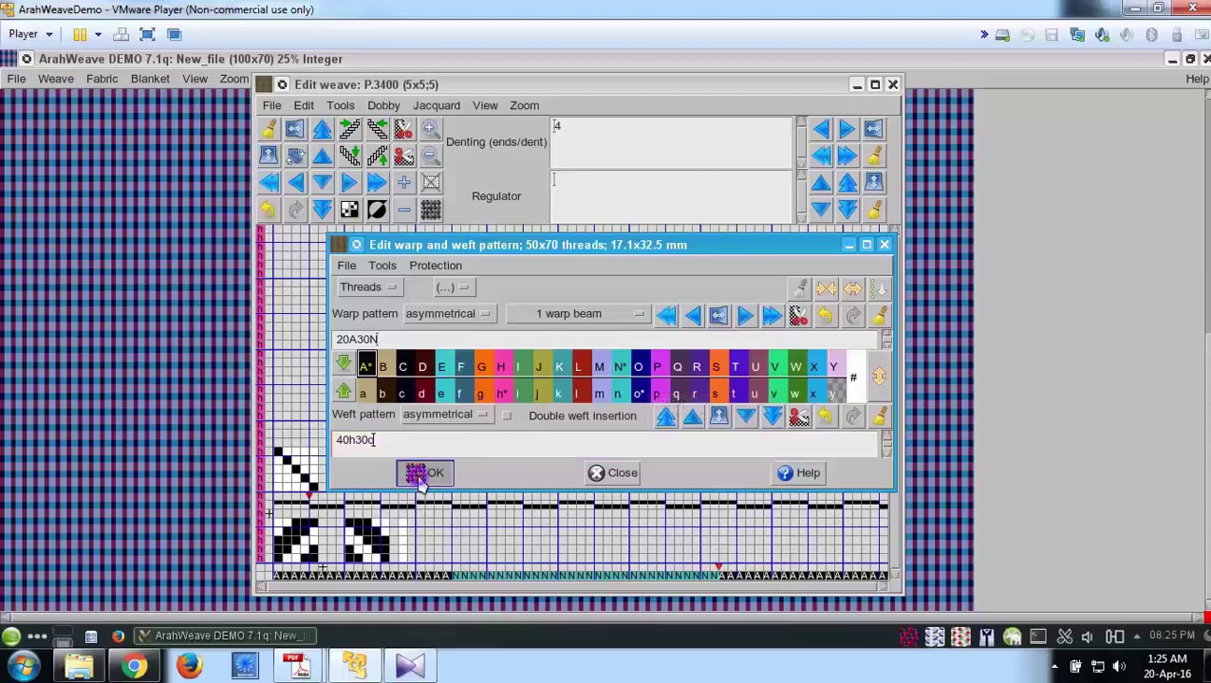
left_click(883, 245)
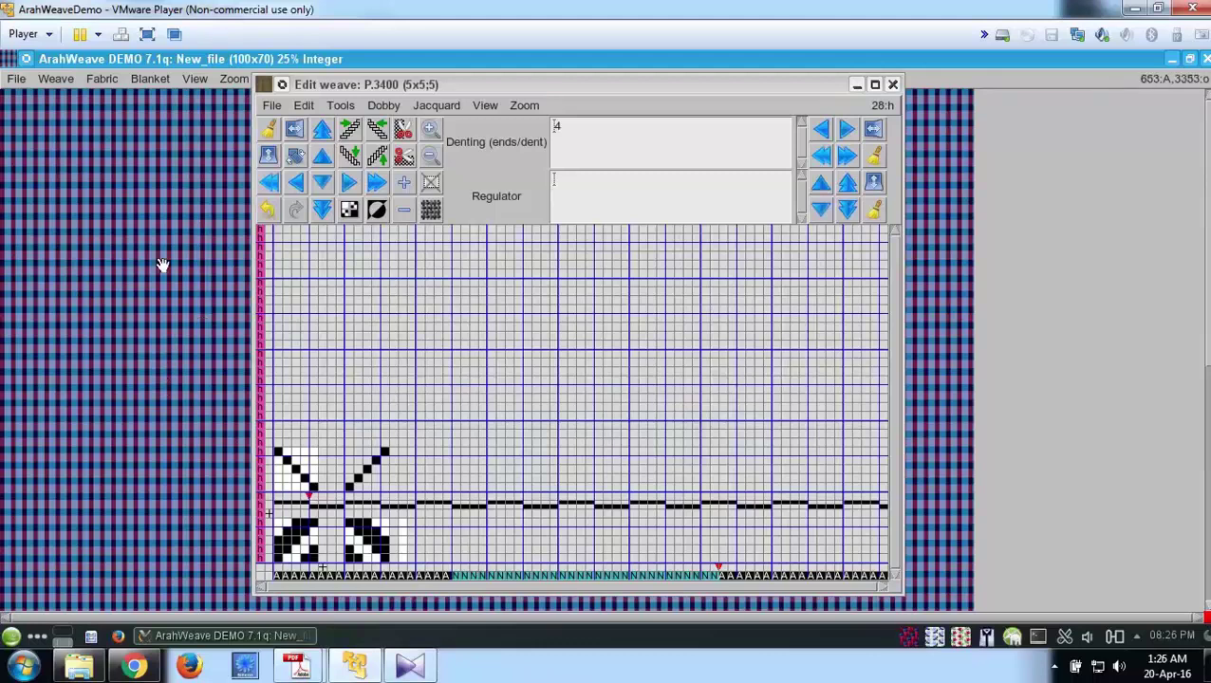
Examine the colored checks and twill lines of the fabric at 500%, and set the fabric view to 100%
left_click(228, 80)
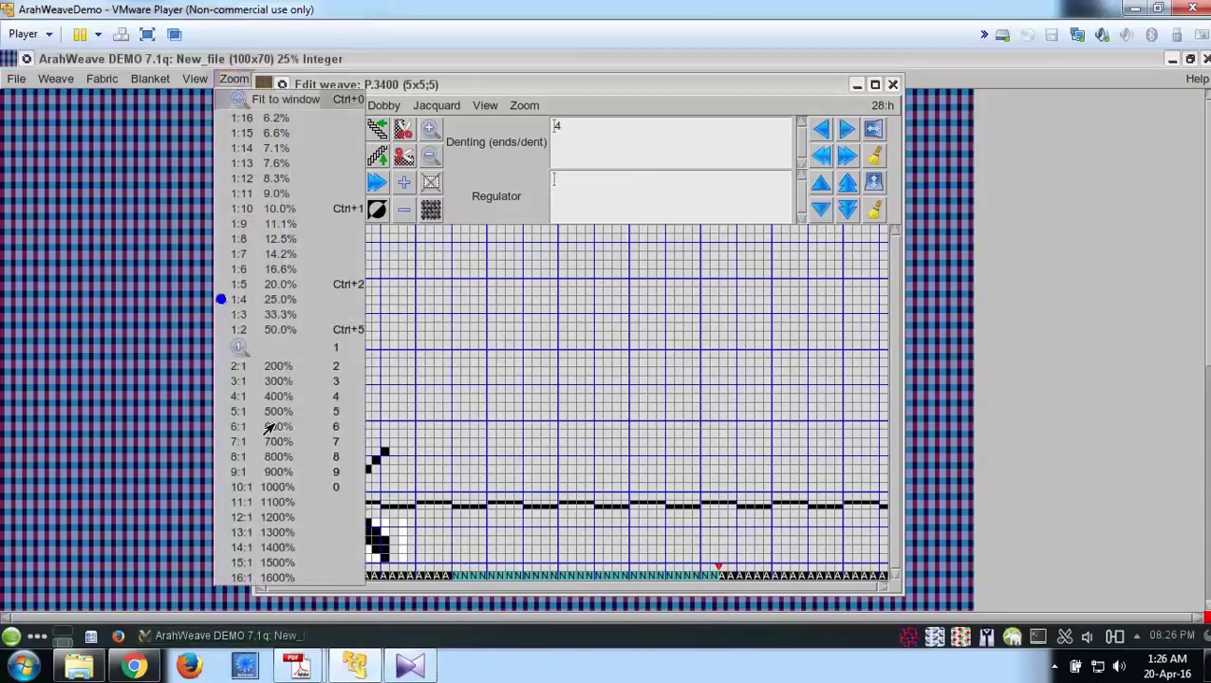
left_click(267, 416)
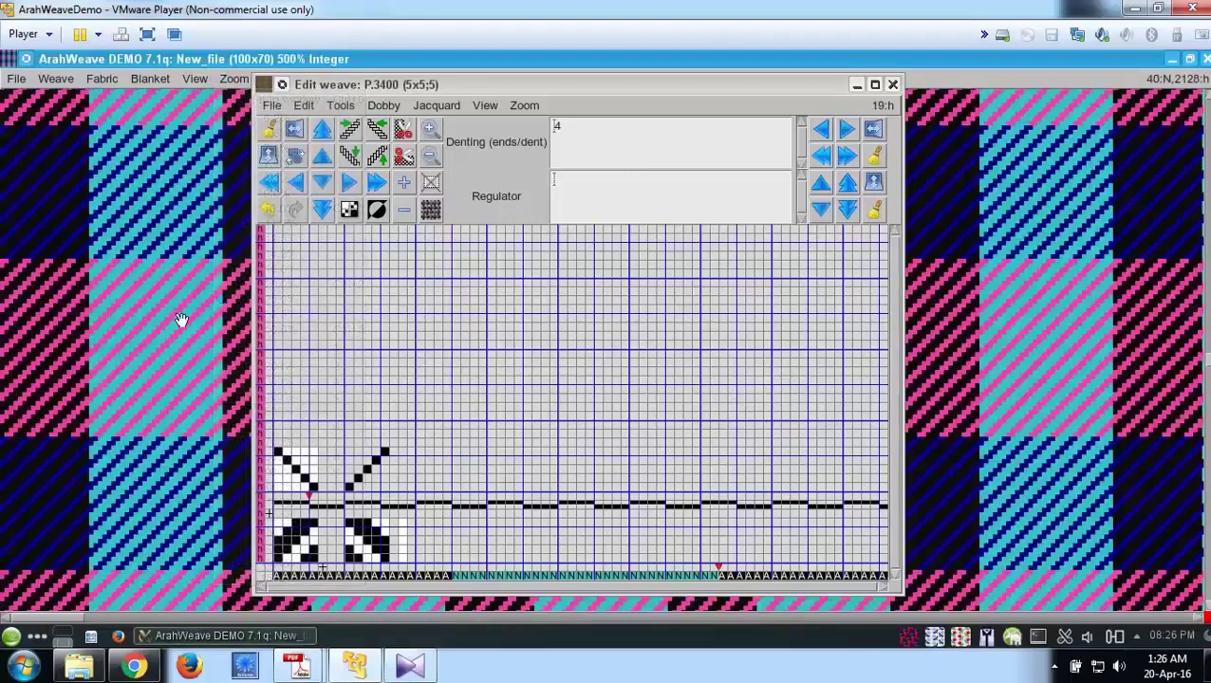
scroll(181, 322, "down", 3)
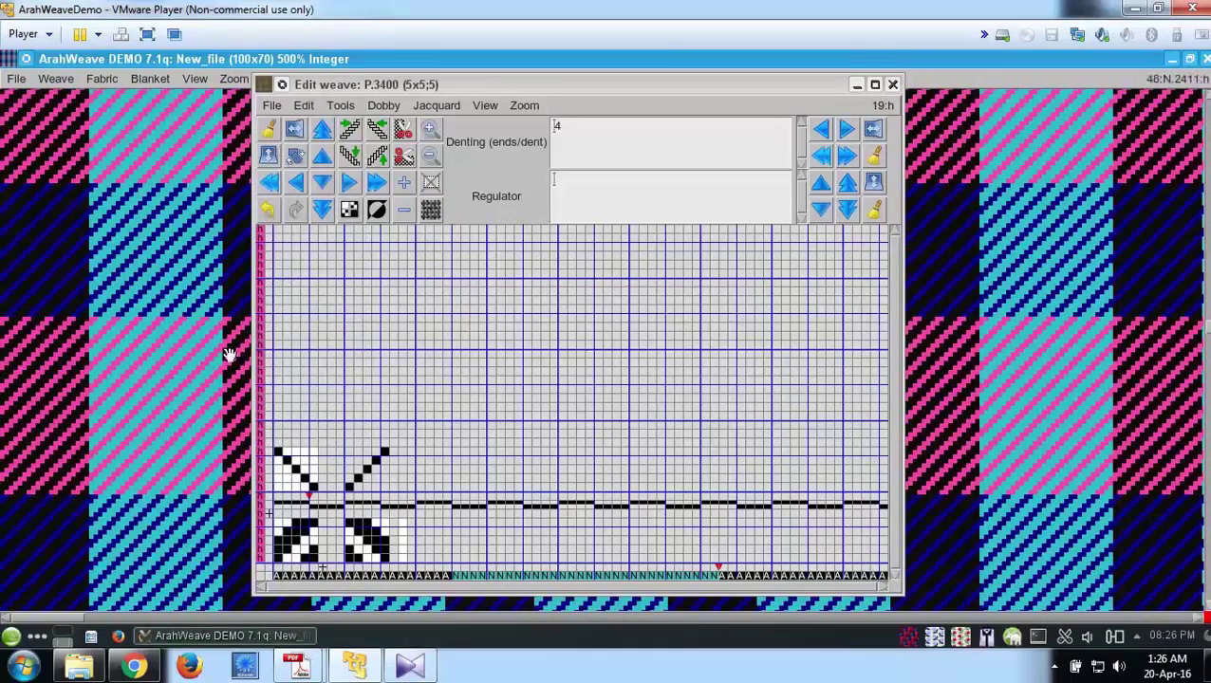
left_click(194, 79)
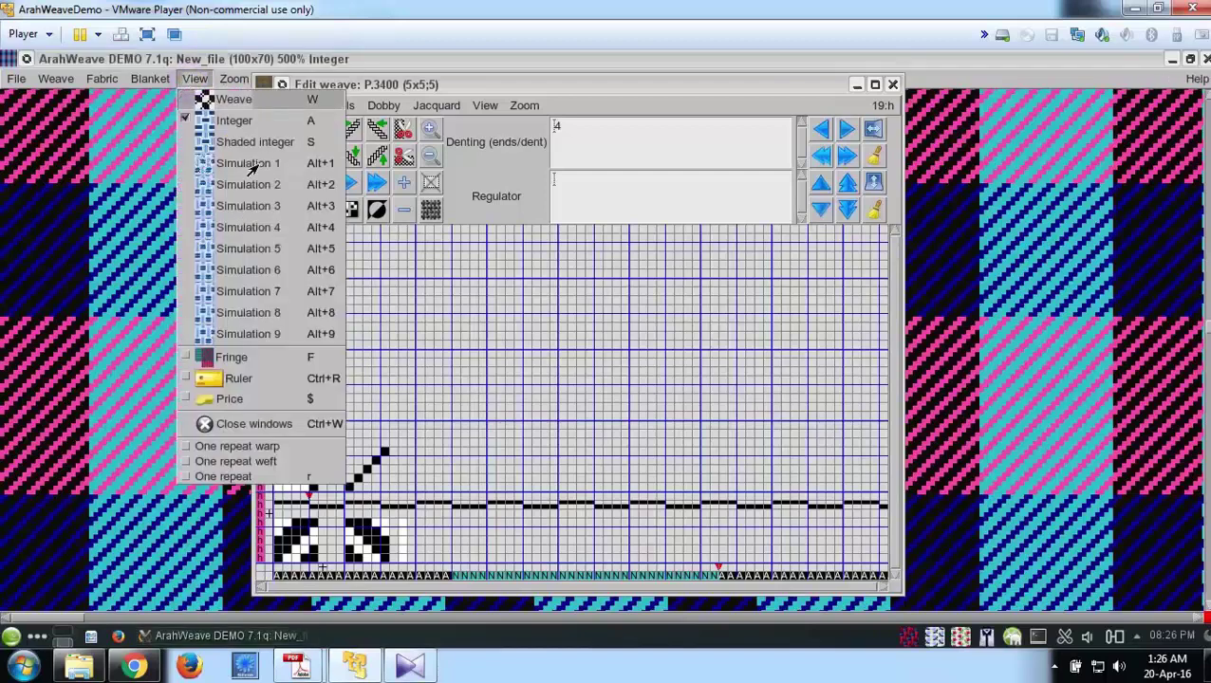
mouse_move(228, 79)
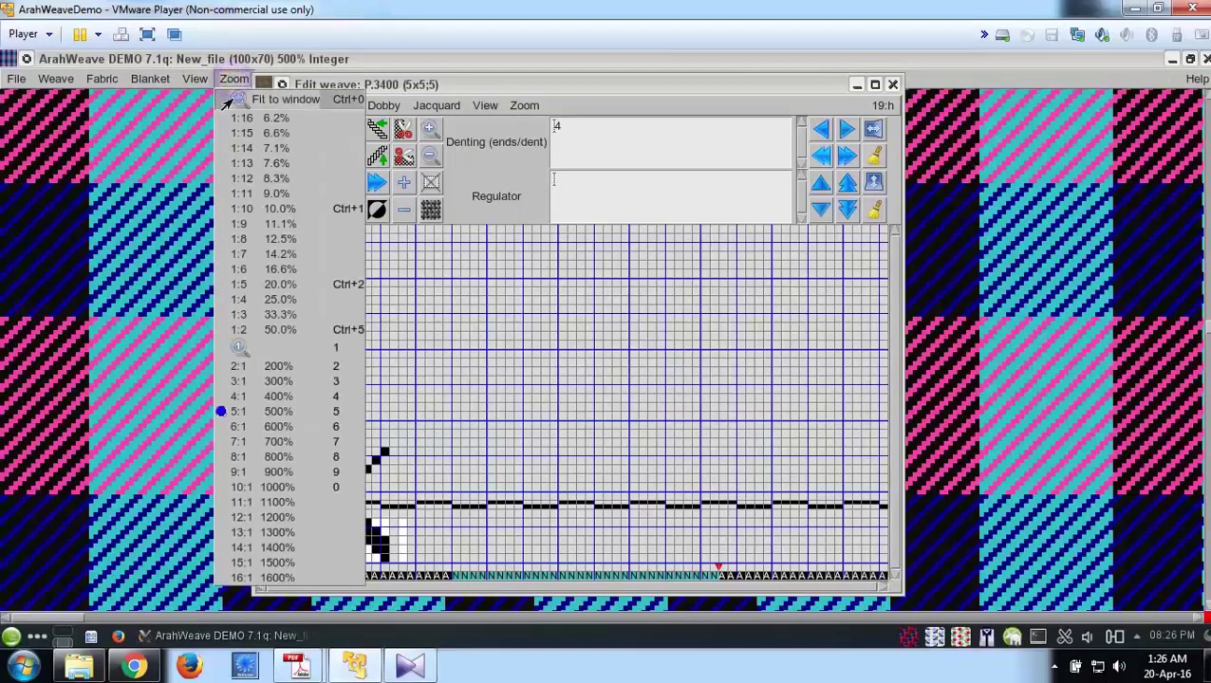
left_click(243, 348)
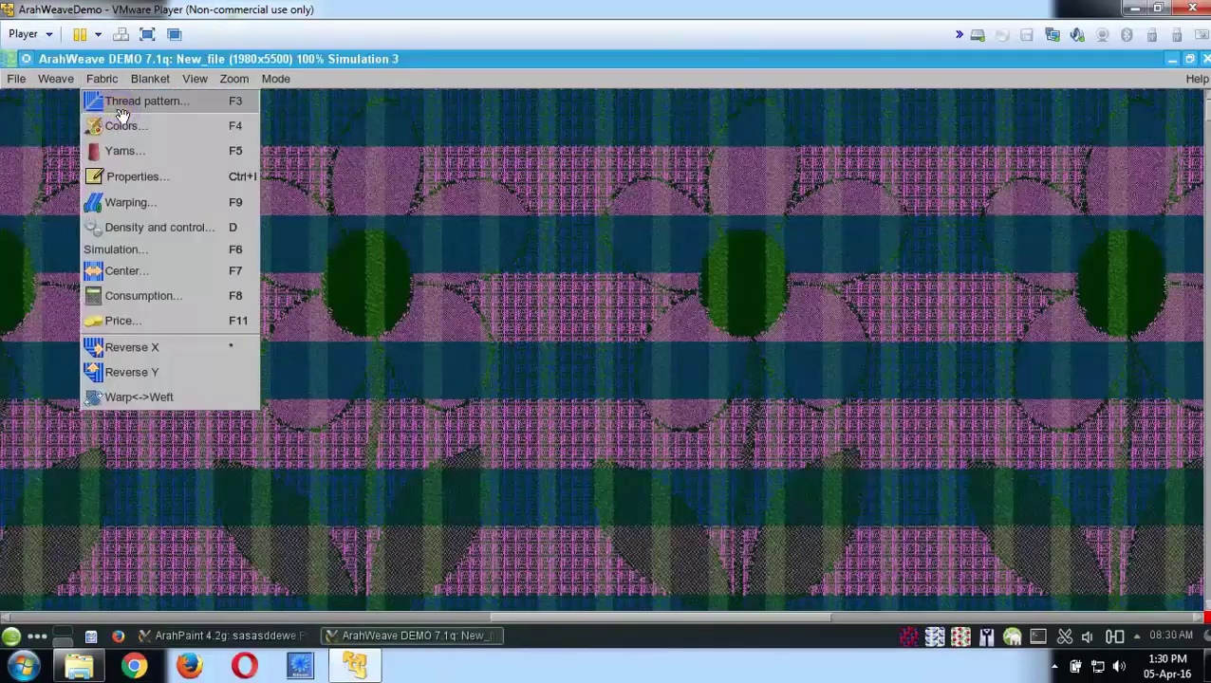
Inspect the jacquard fabric's warp and weft thread pattern and its color palette, and close the pattern editor
left_click(118, 101)
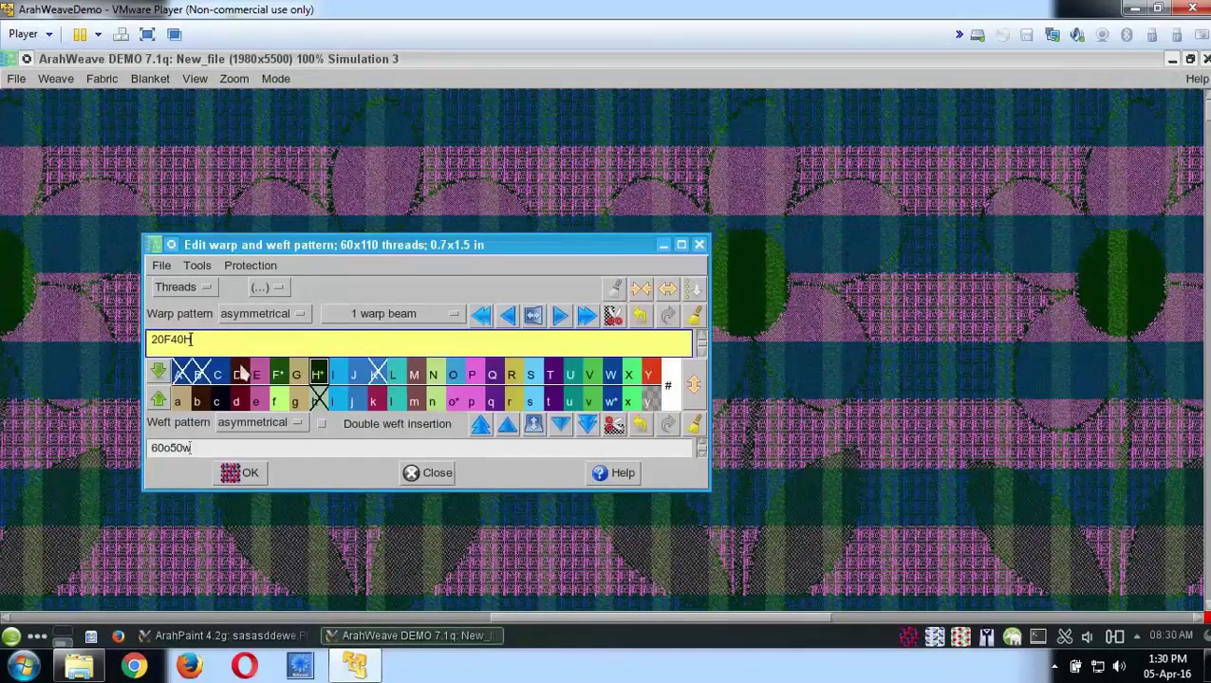
left_click(181, 375)
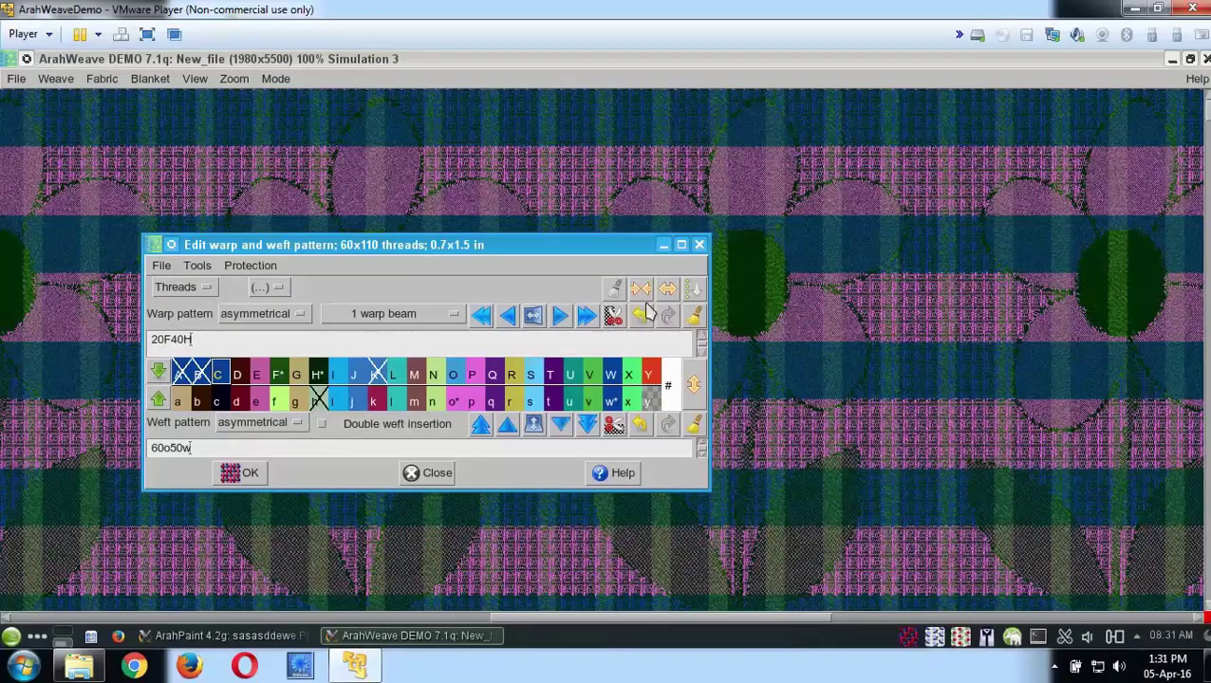
left_click(700, 246)
Open the jacquard fabric's color editor and pick PANTONE 19-2315 Grape Wine and 19-4127 Midnight from the color atlas
left_click(101, 79)
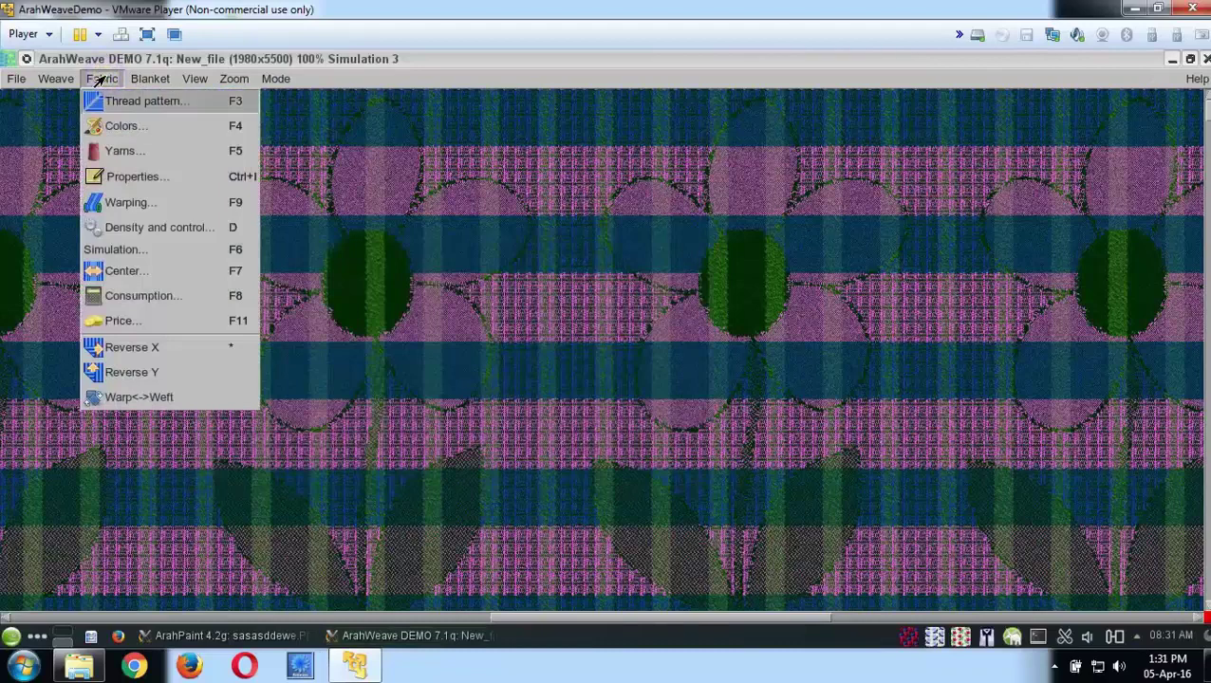
left_click(186, 131)
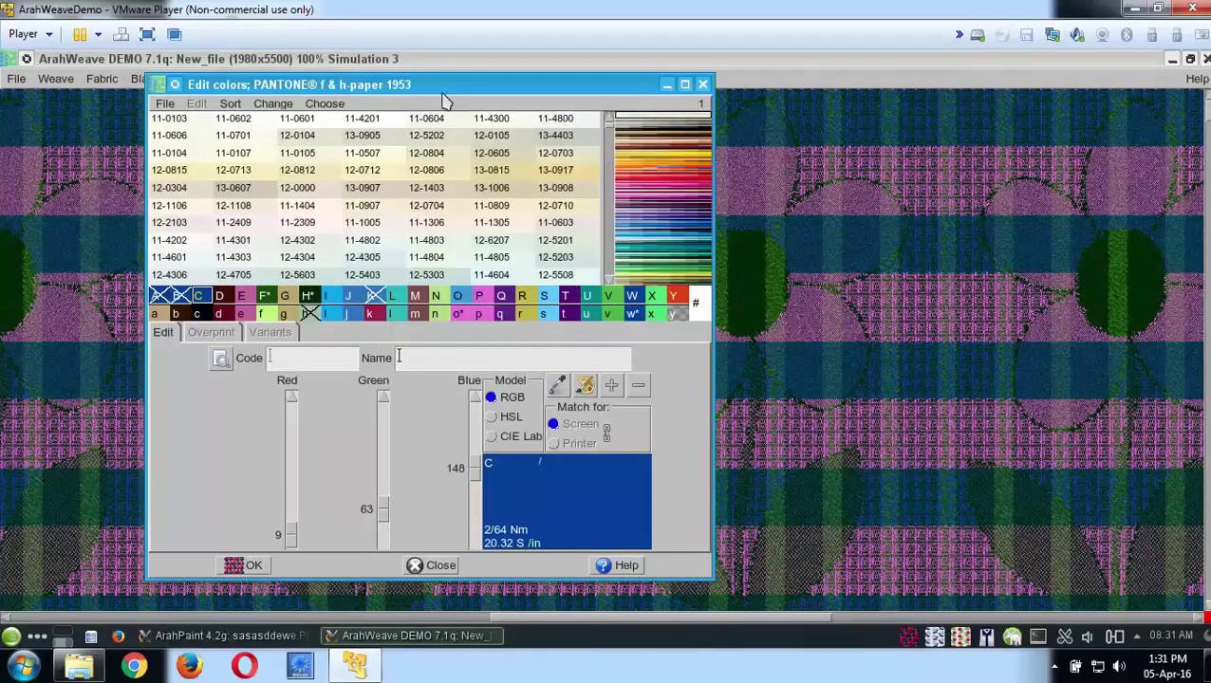
left_click_drag(446, 84, 702, 81)
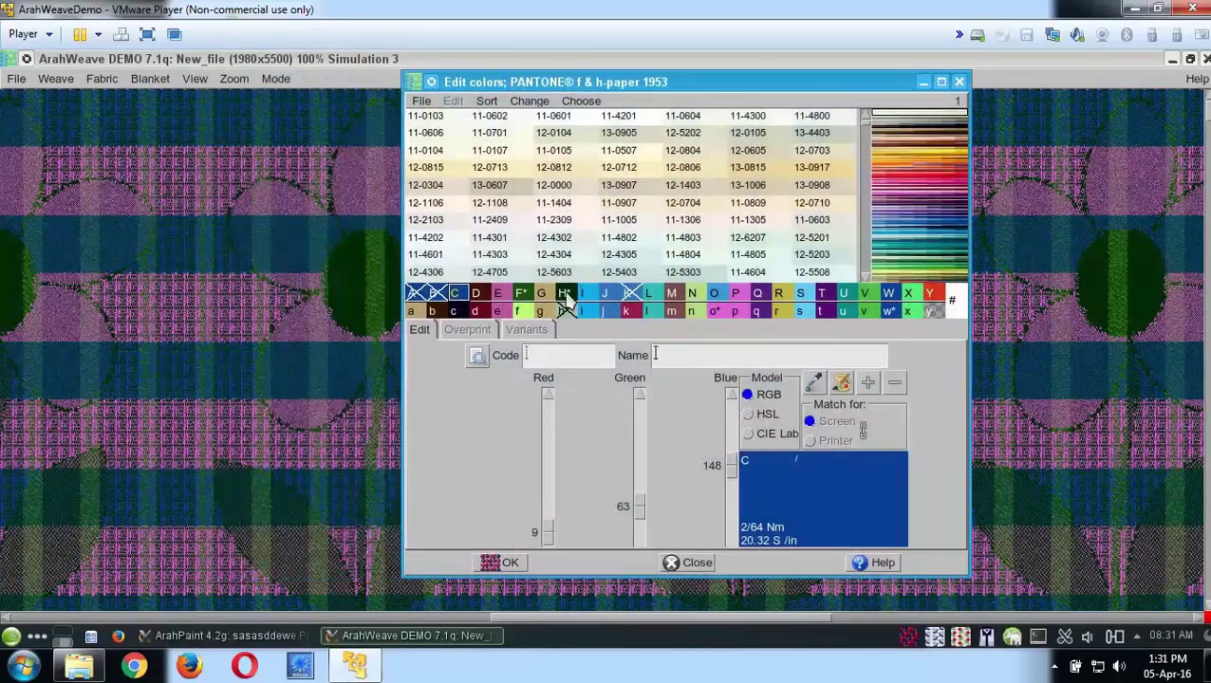
left_click(931, 204)
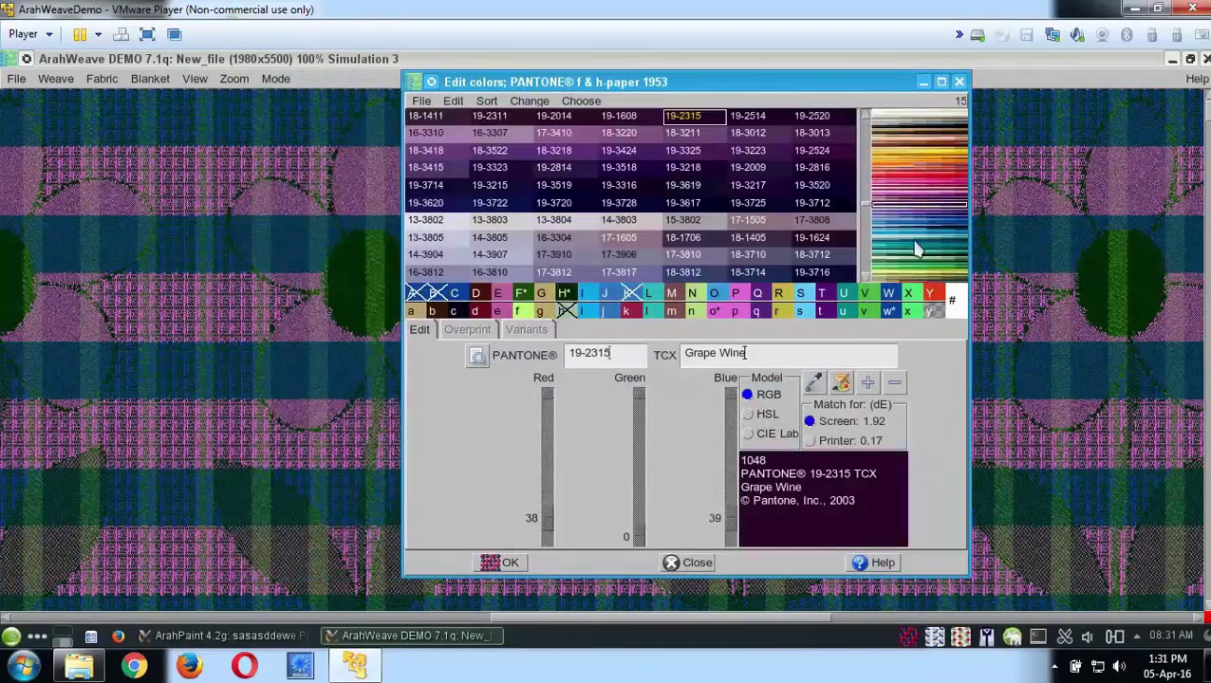
left_click(916, 246)
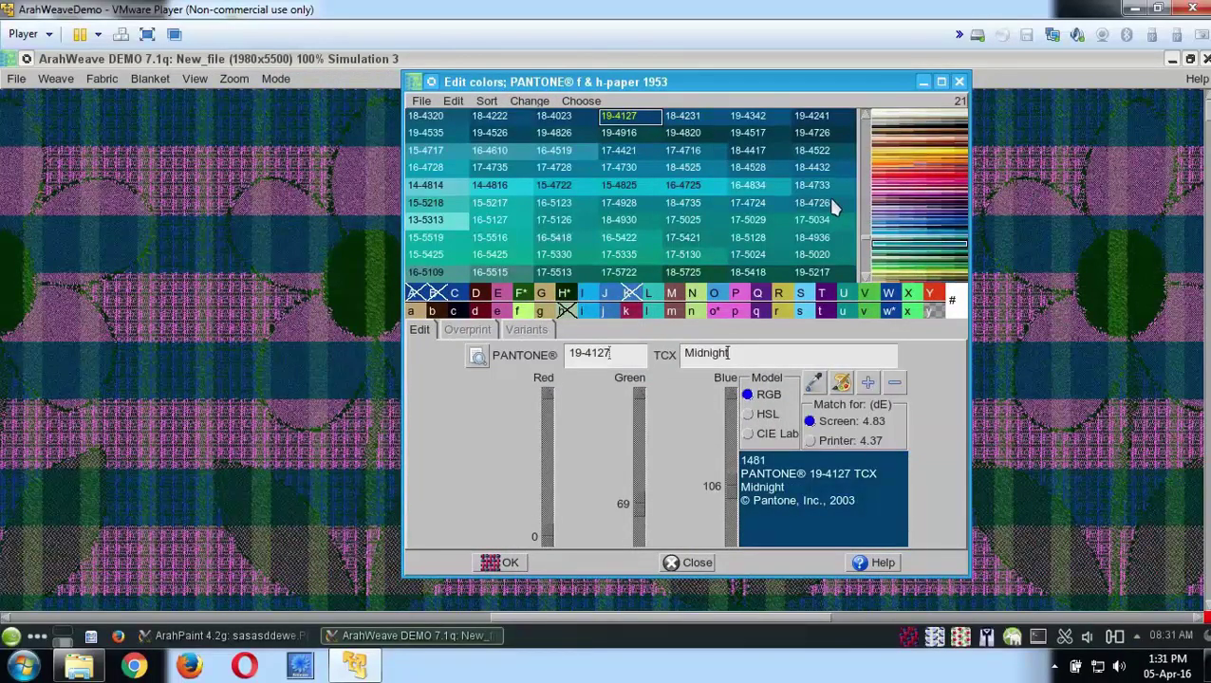
Recolor weft yarn o of the jacquard fabric with PANTONE 12-0752 Buttercup from the color atlas
left_click(717, 316)
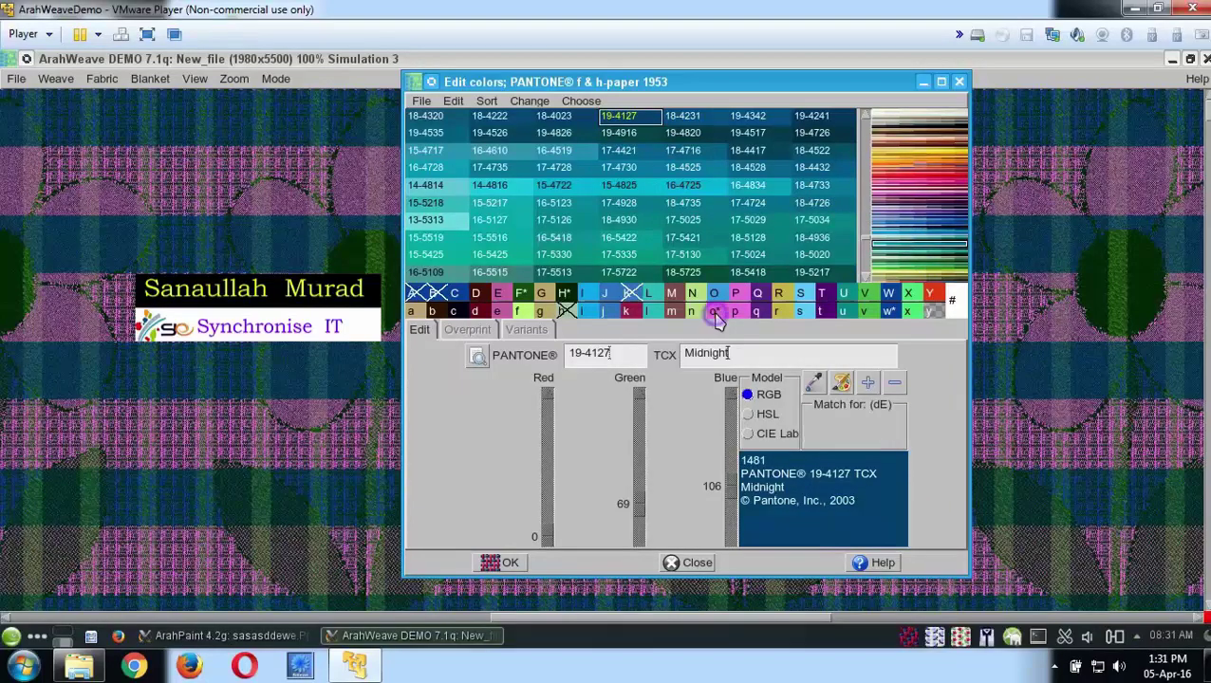
left_click(906, 189)
left_click(906, 160)
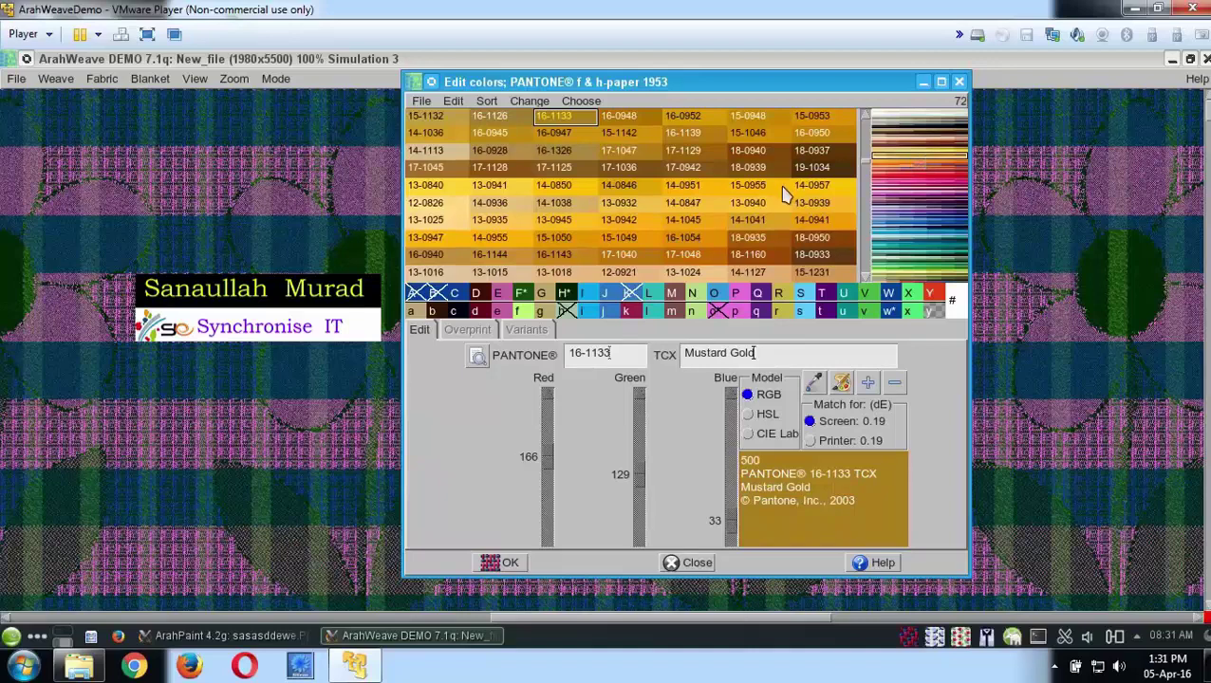
left_click(919, 156)
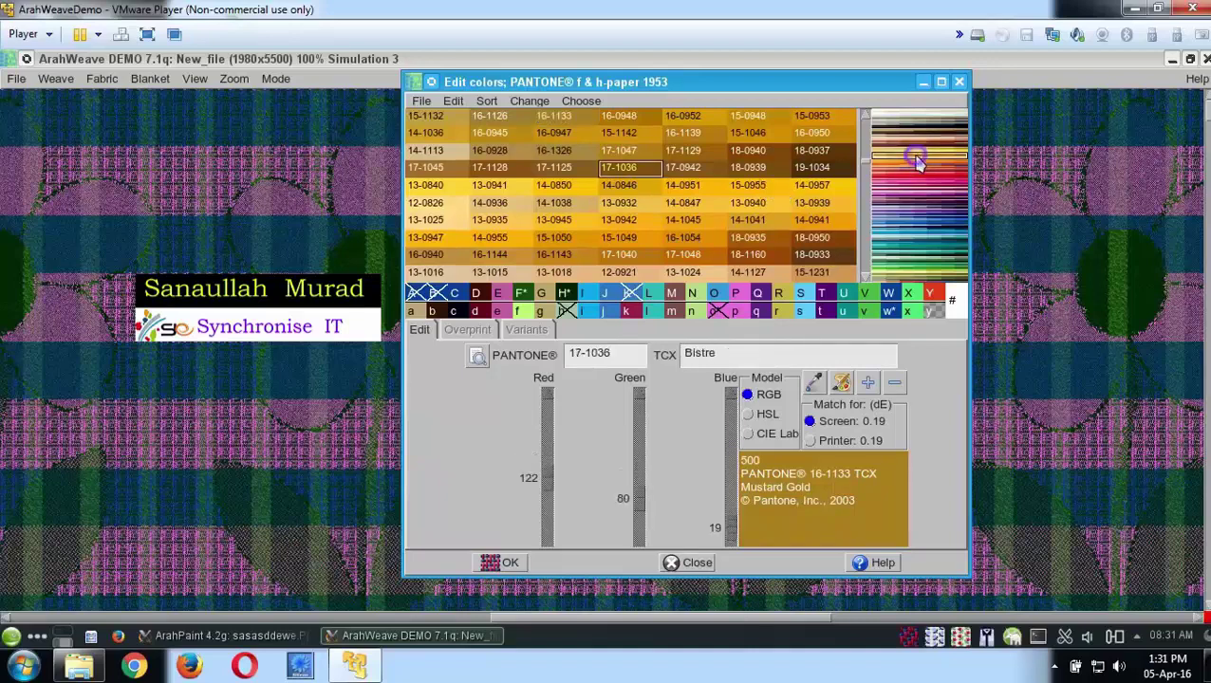
left_click(909, 156)
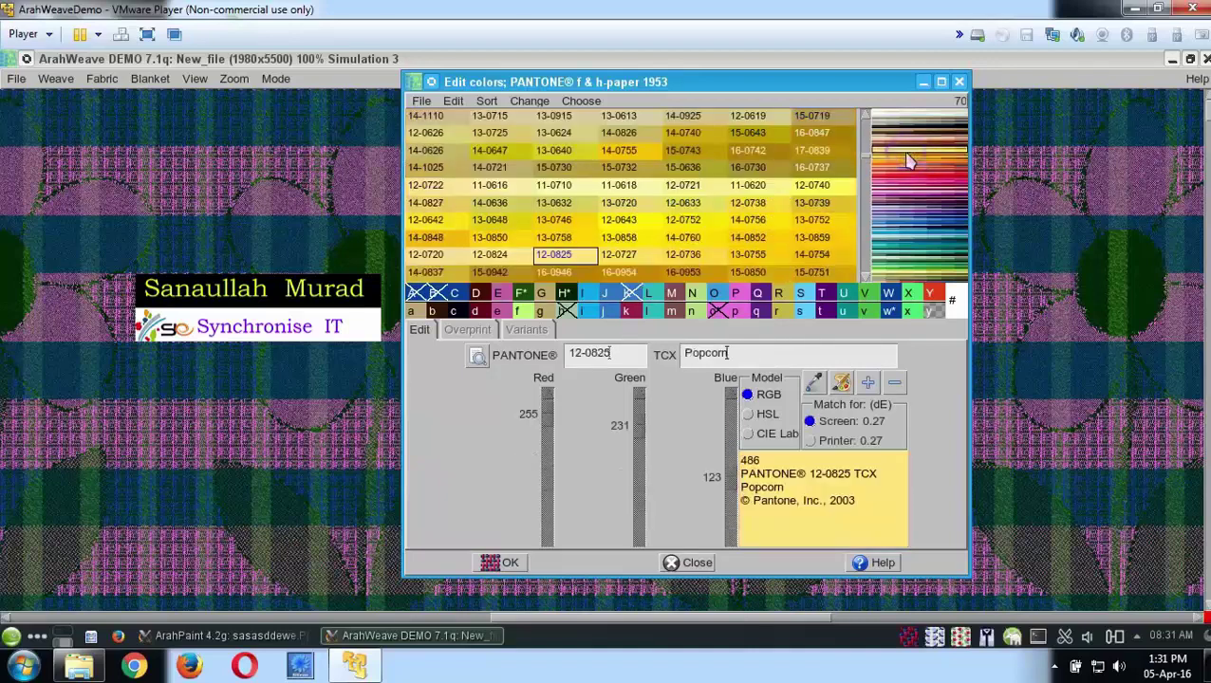
left_click(707, 226)
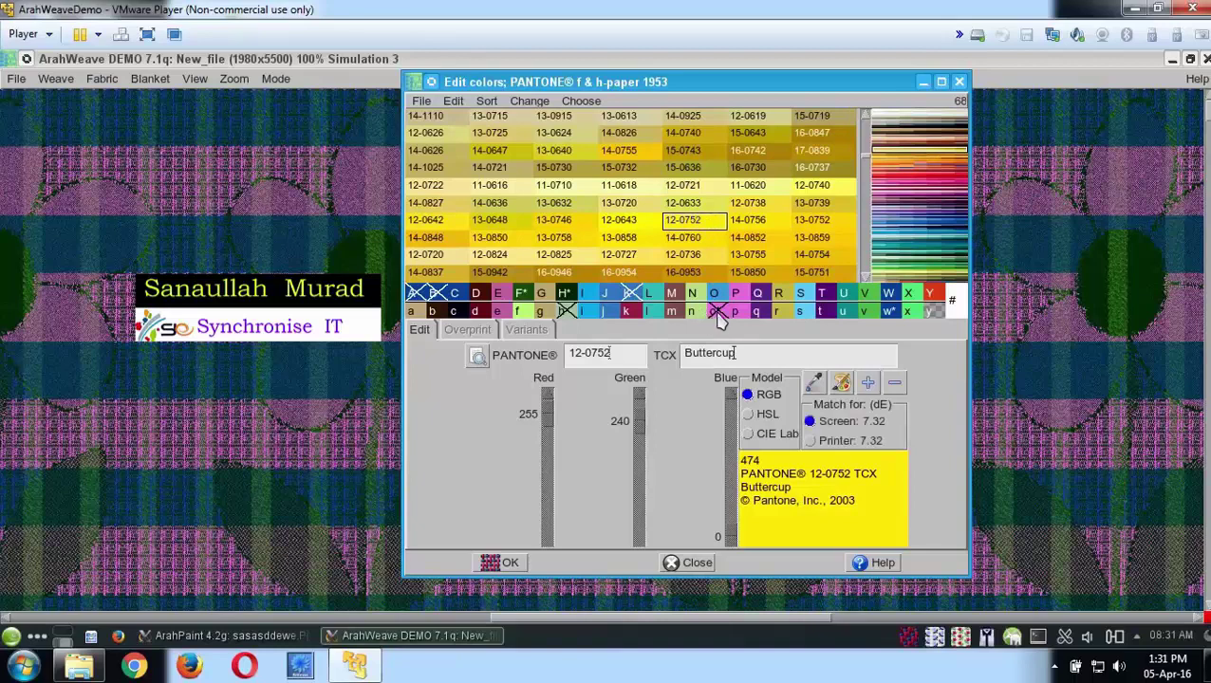
left_click(718, 315)
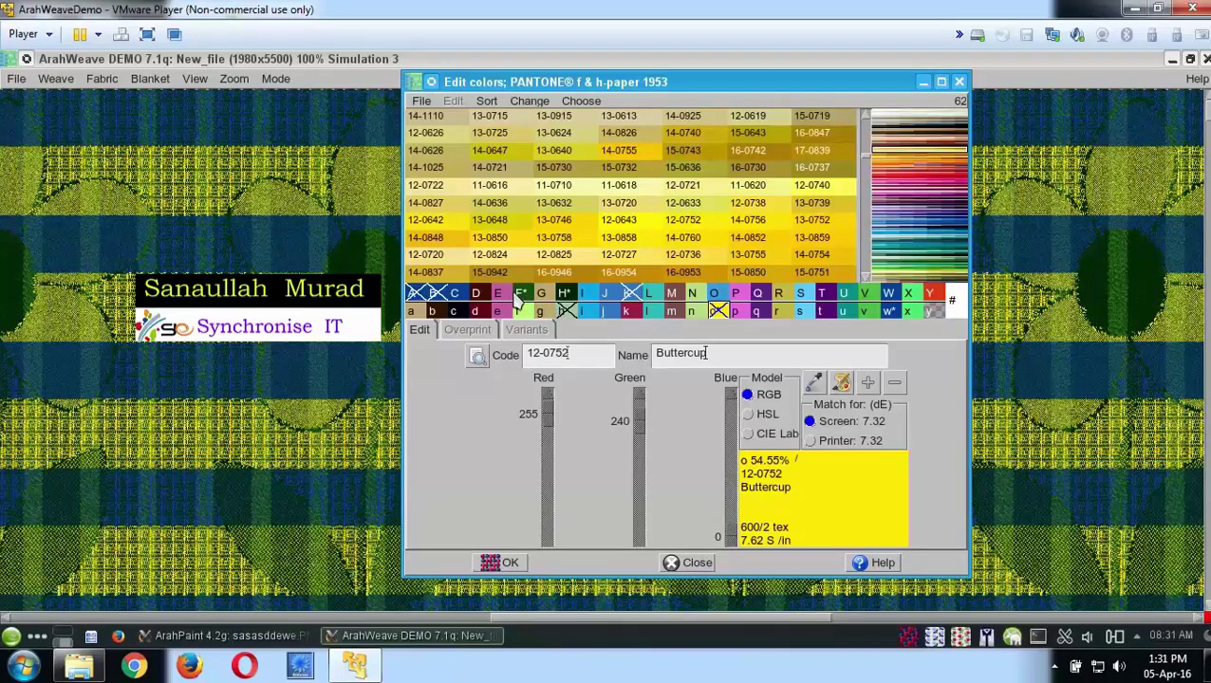
Recolor warp yarn F with PANTONE 17-1744 Calypso Coral from the color atlas, apply the color changes, and close the color editor
left_click(932, 237)
left_click(933, 220)
left_click(944, 251)
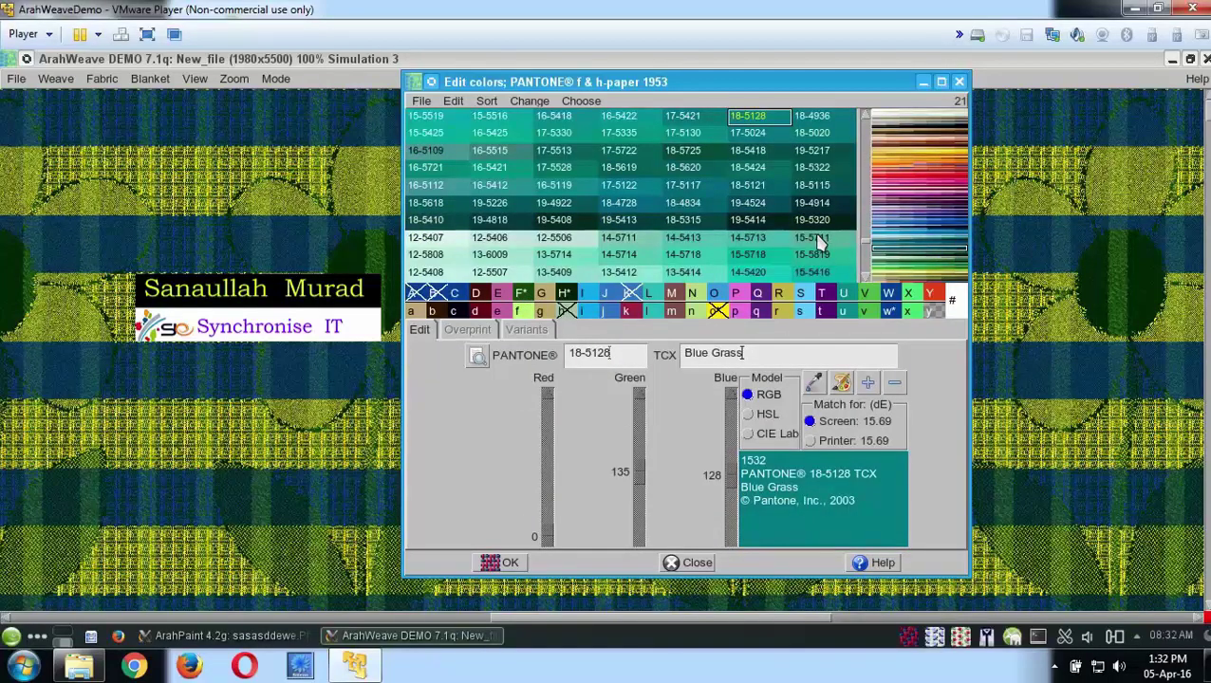
left_click(913, 182)
left_click(915, 163)
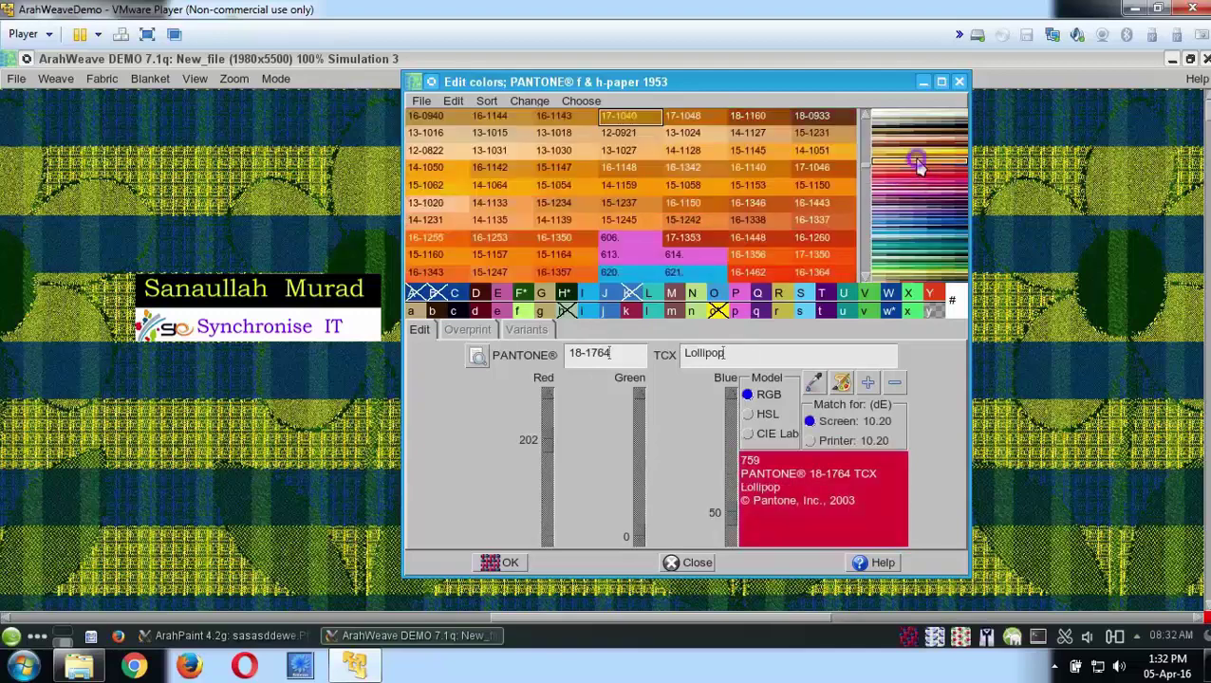
left_click(916, 160)
left_click(918, 197)
left_click(919, 235)
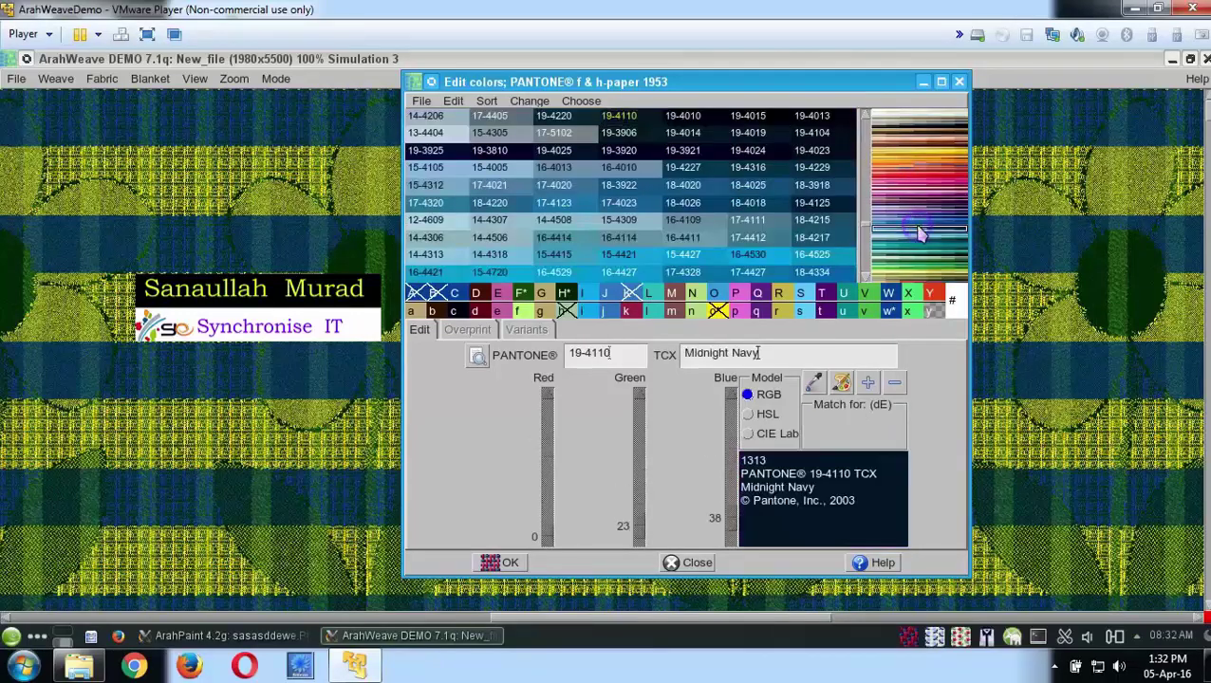
left_click(918, 250)
left_click(925, 228)
left_click(921, 198)
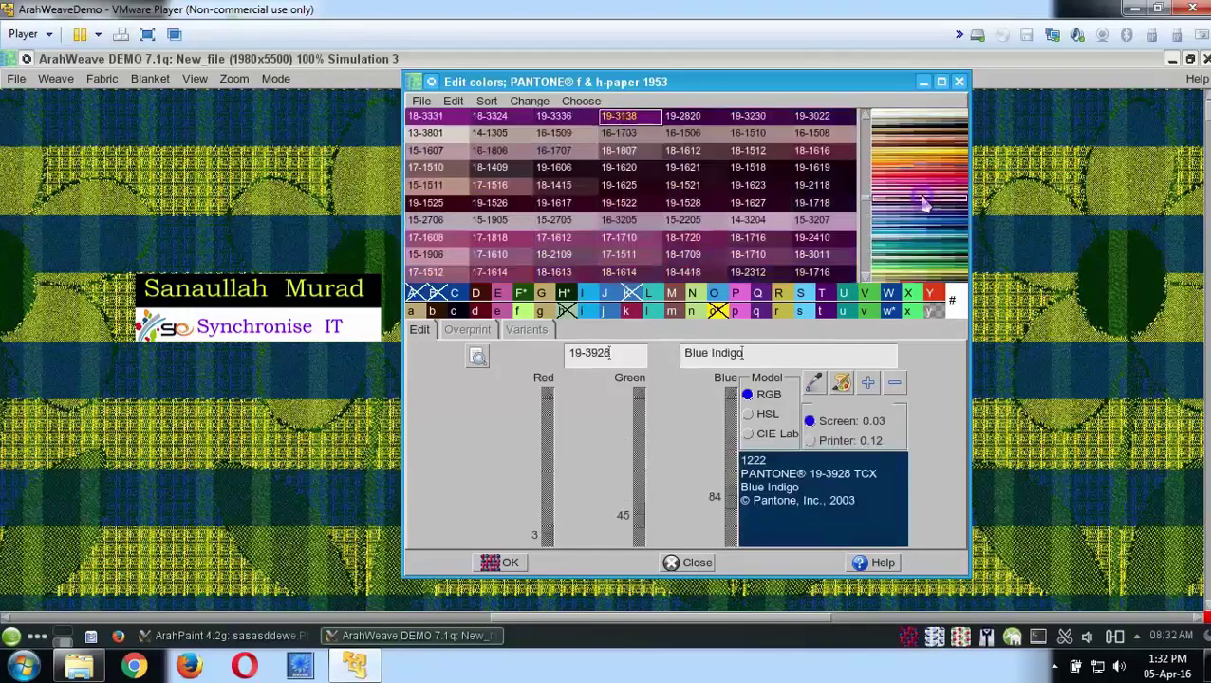
left_click(918, 179)
left_click(913, 155)
left_click(932, 187)
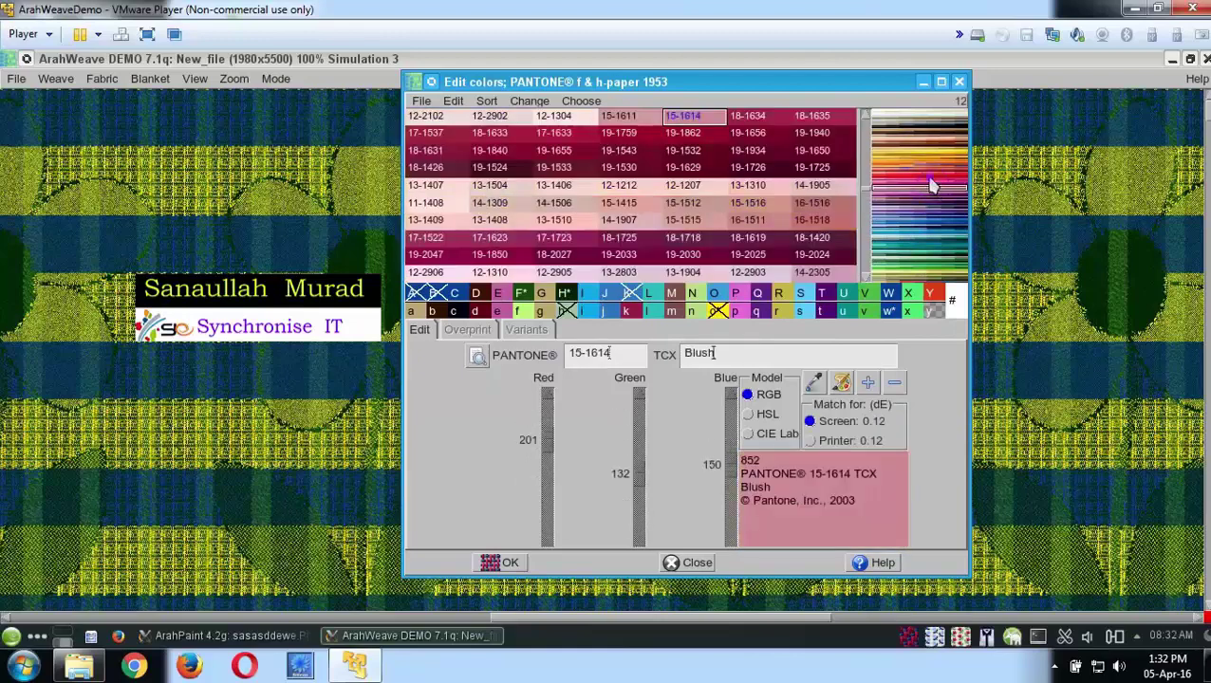
left_click(933, 183)
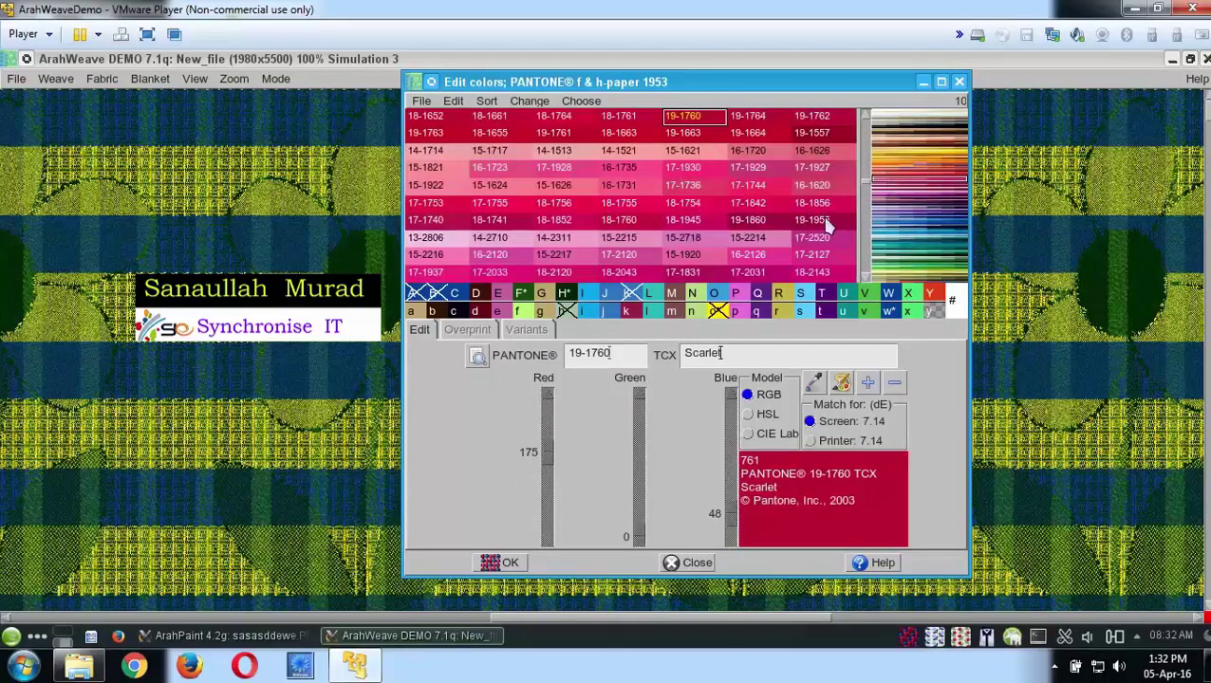
left_click(769, 189)
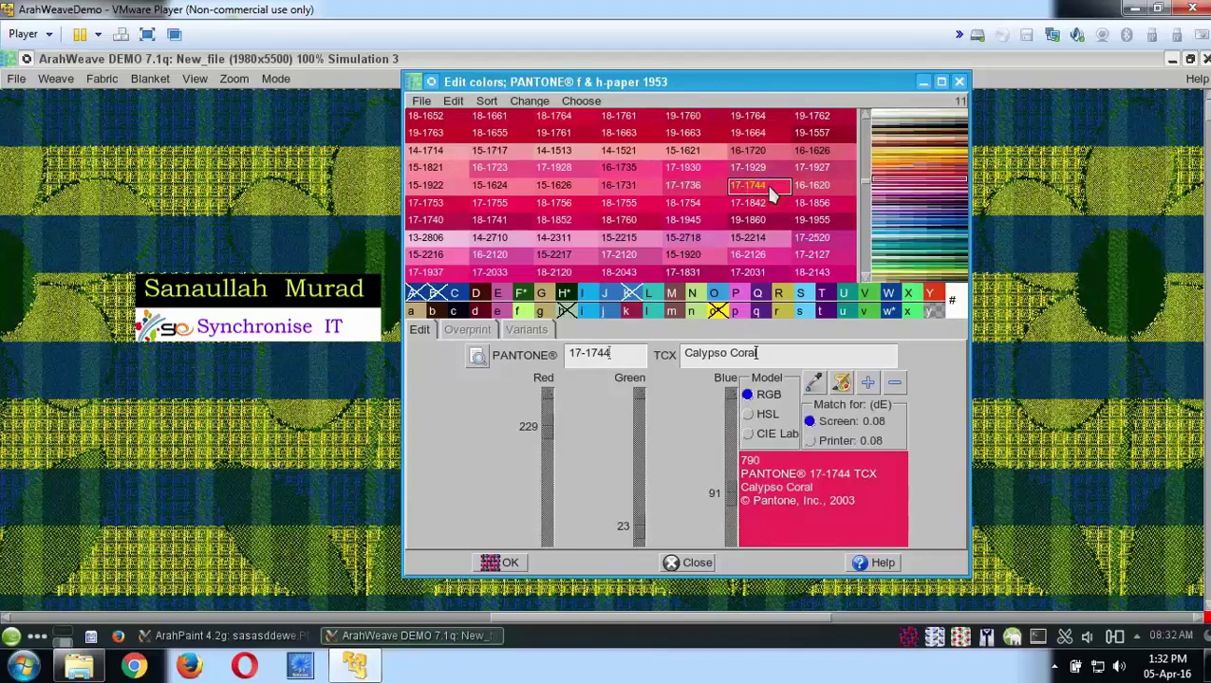
left_click(520, 296)
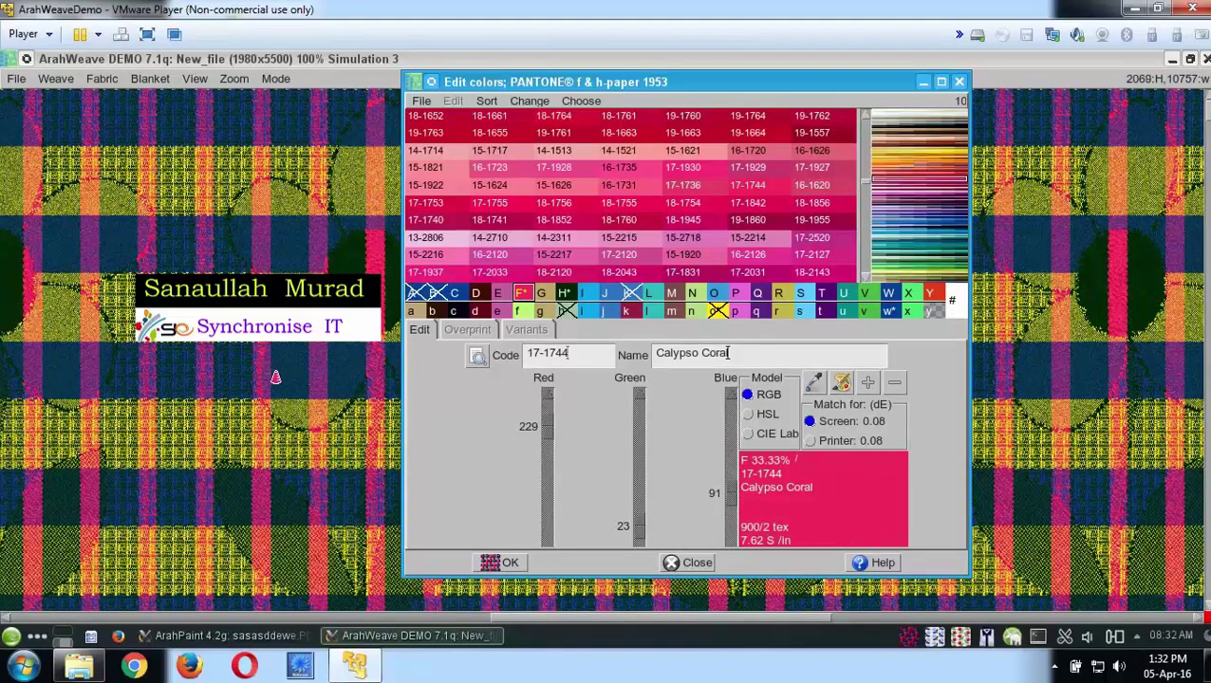
left_click(530, 563)
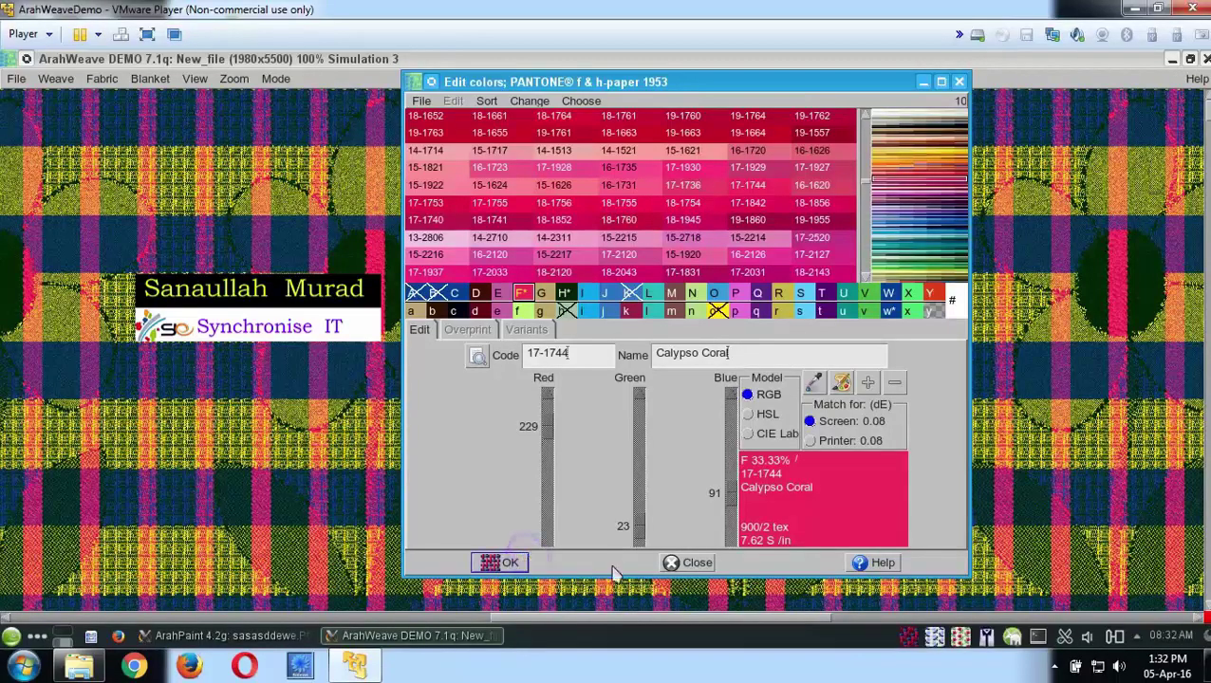
left_click(689, 564)
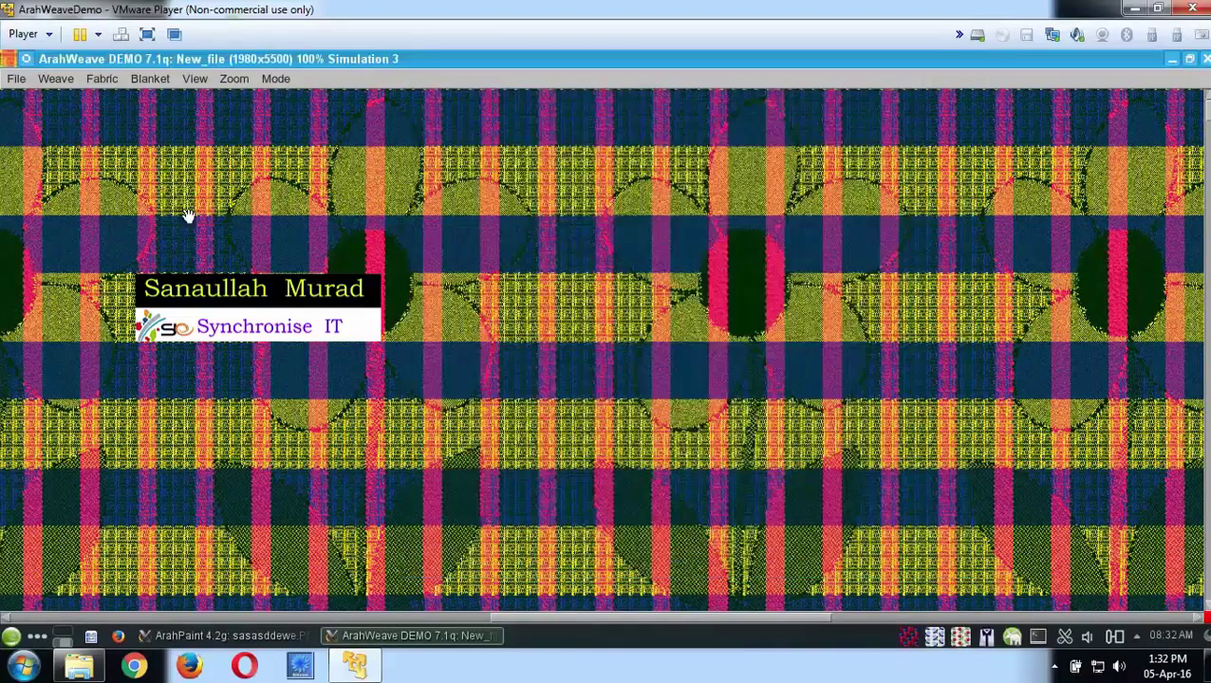
Check which yarn letters the jacquard fabric's warp and weft thread pattern uses, and close the pattern editor
left_click(94, 79)
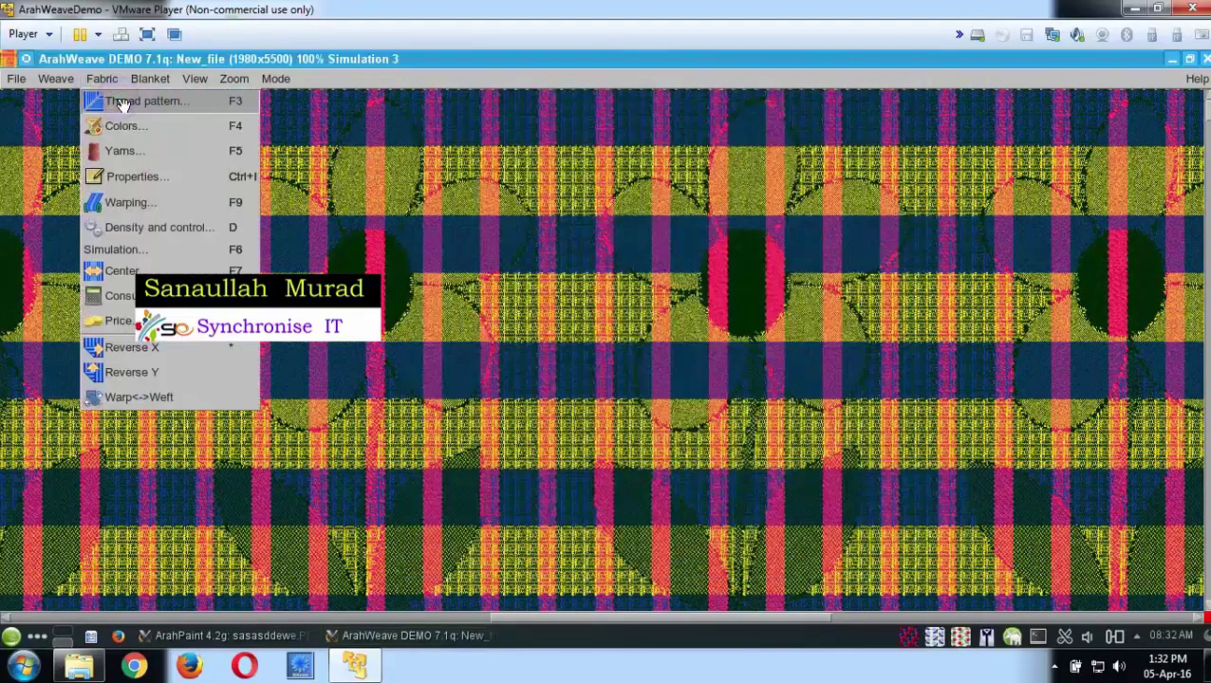
left_click(111, 102)
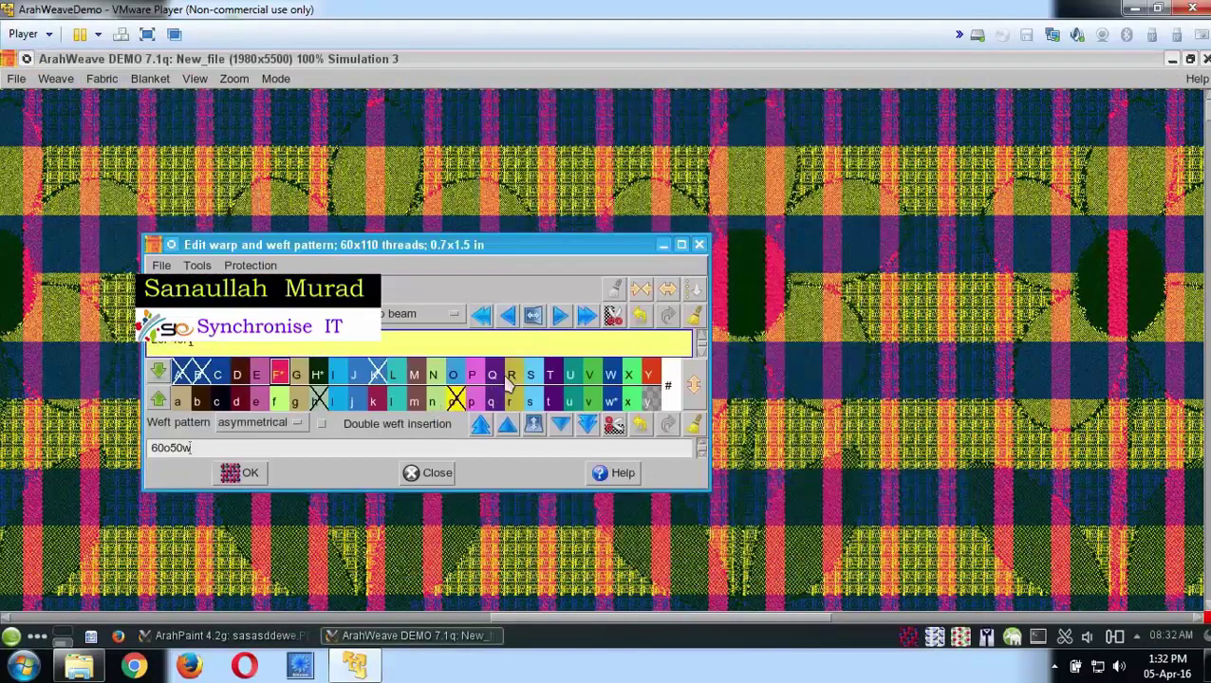
left_click(698, 244)
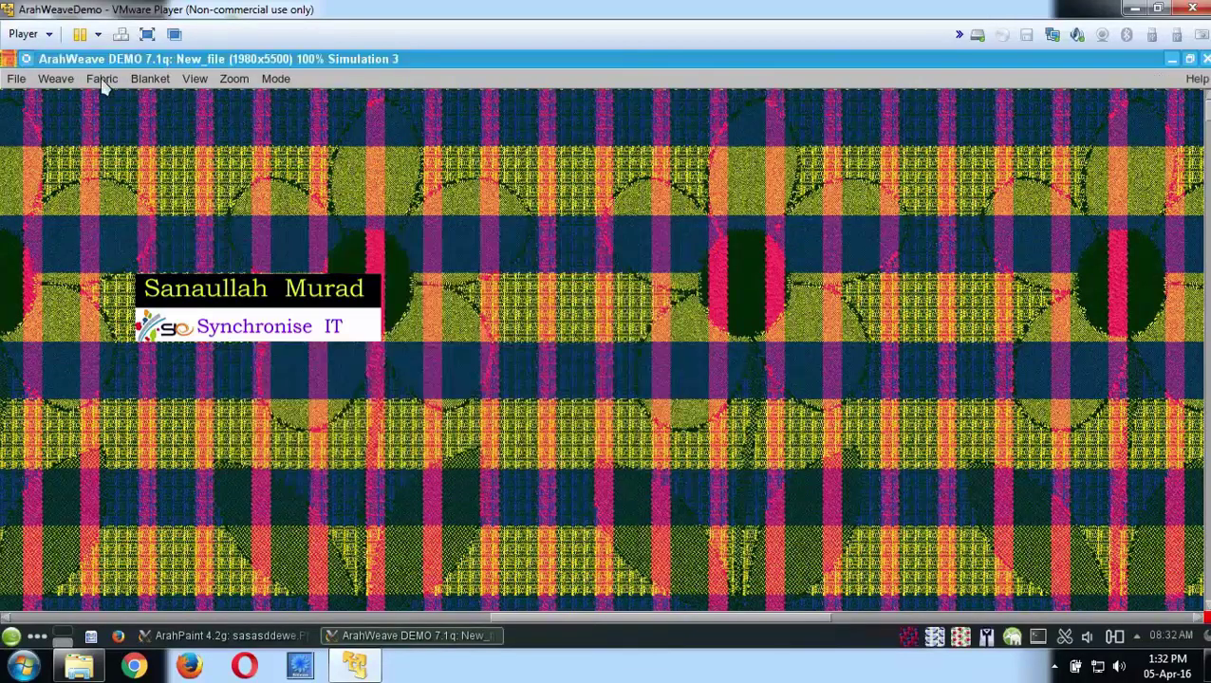
Reopen the fabric's color editor, inspect PANTONE 17-6319 Kashmir in the atlas and the color of warp yarn H, and close the editor
left_click(102, 78)
left_click(131, 135)
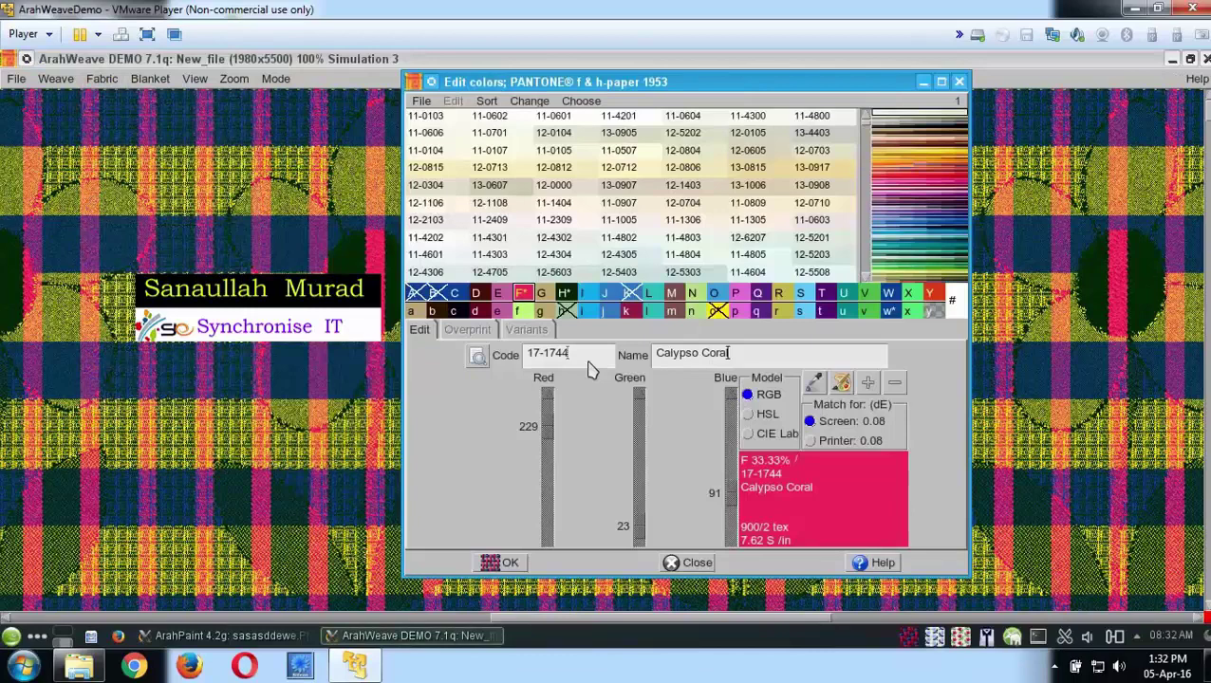
left_click(586, 360)
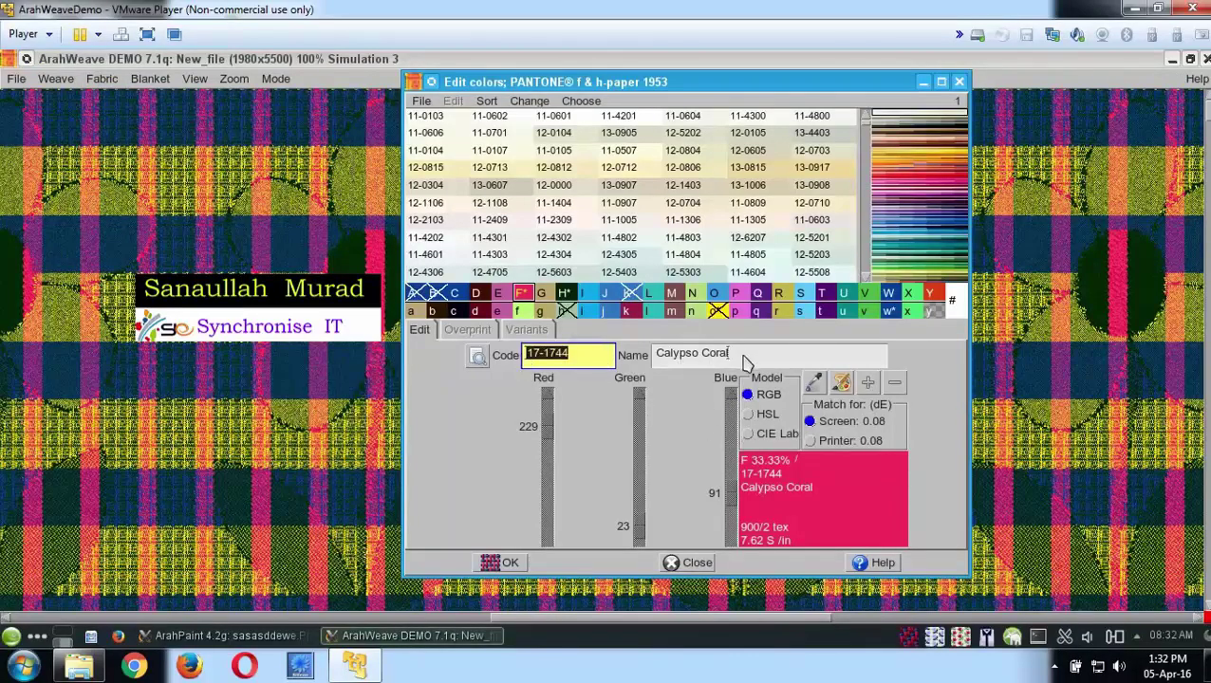
left_click(925, 258)
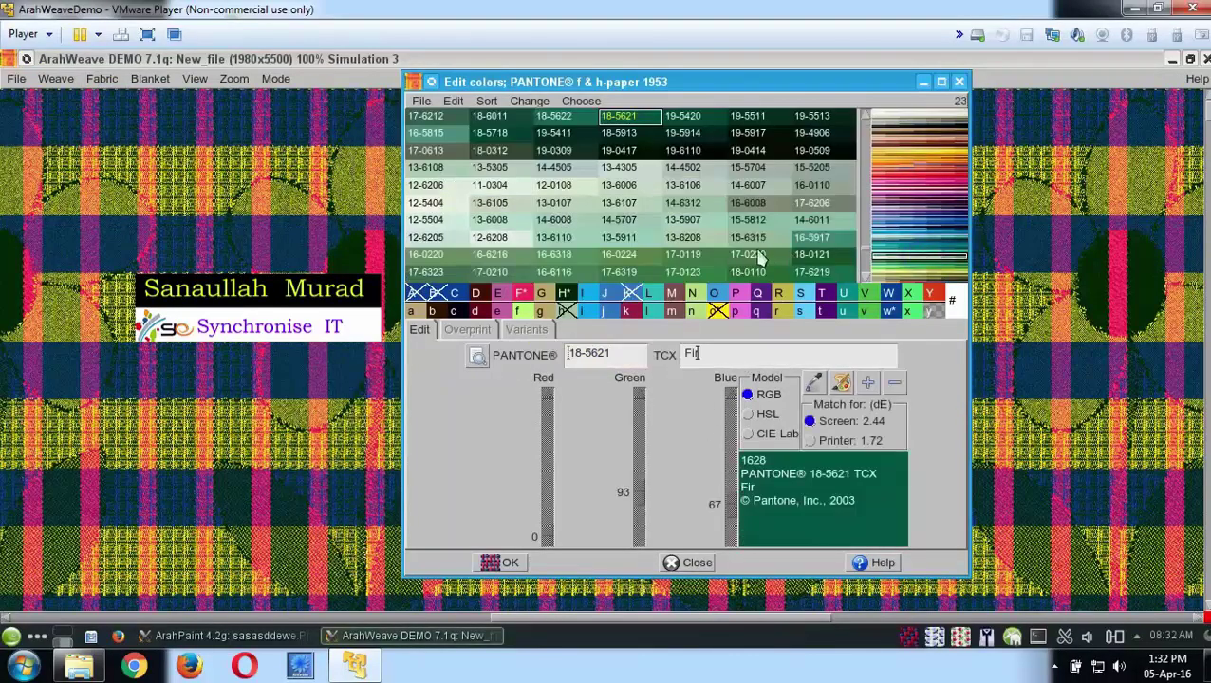
left_click(622, 272)
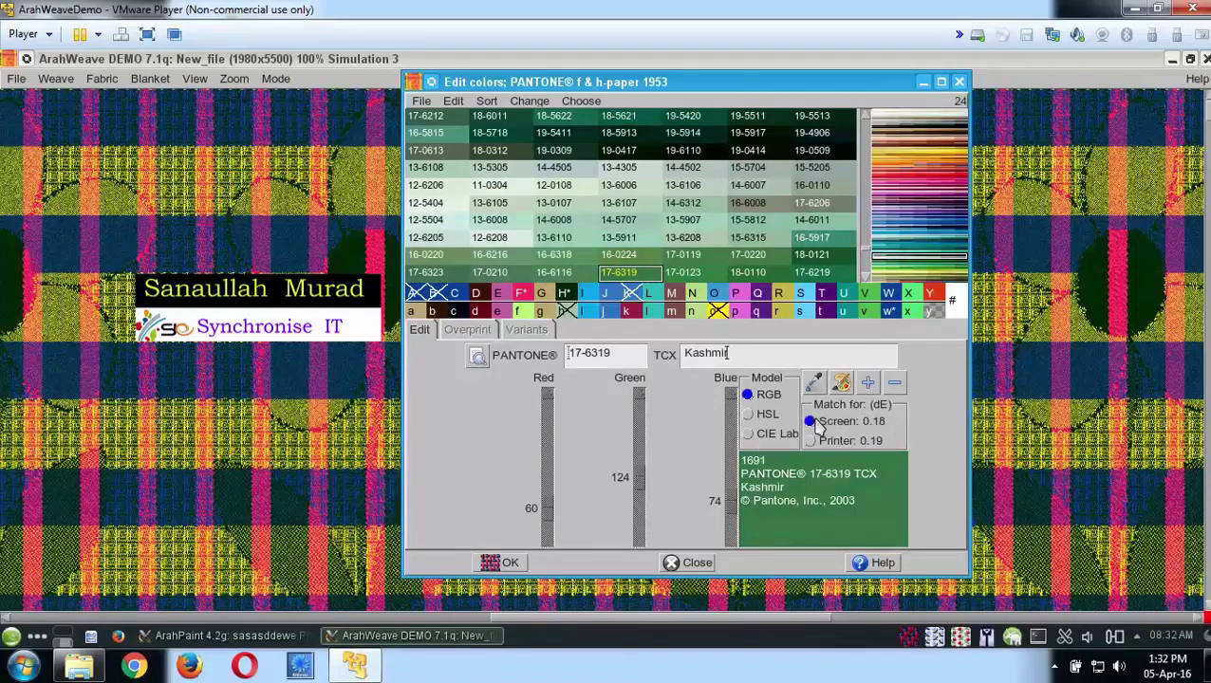
left_click(603, 361)
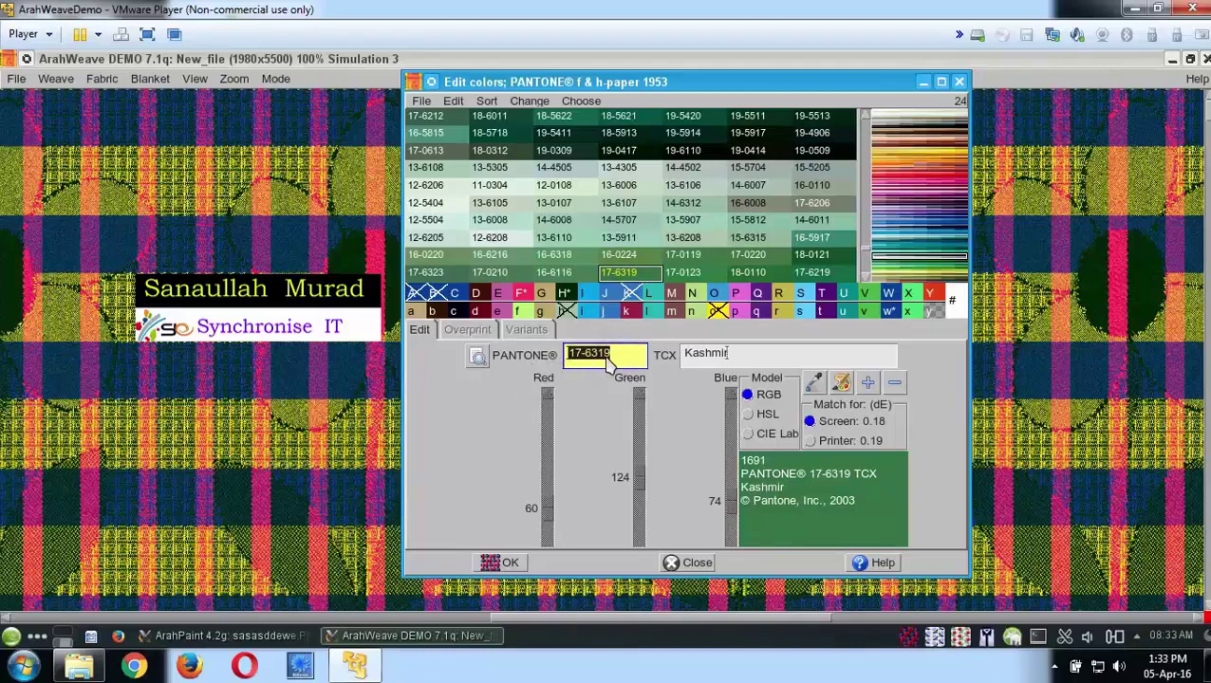
left_click(565, 295)
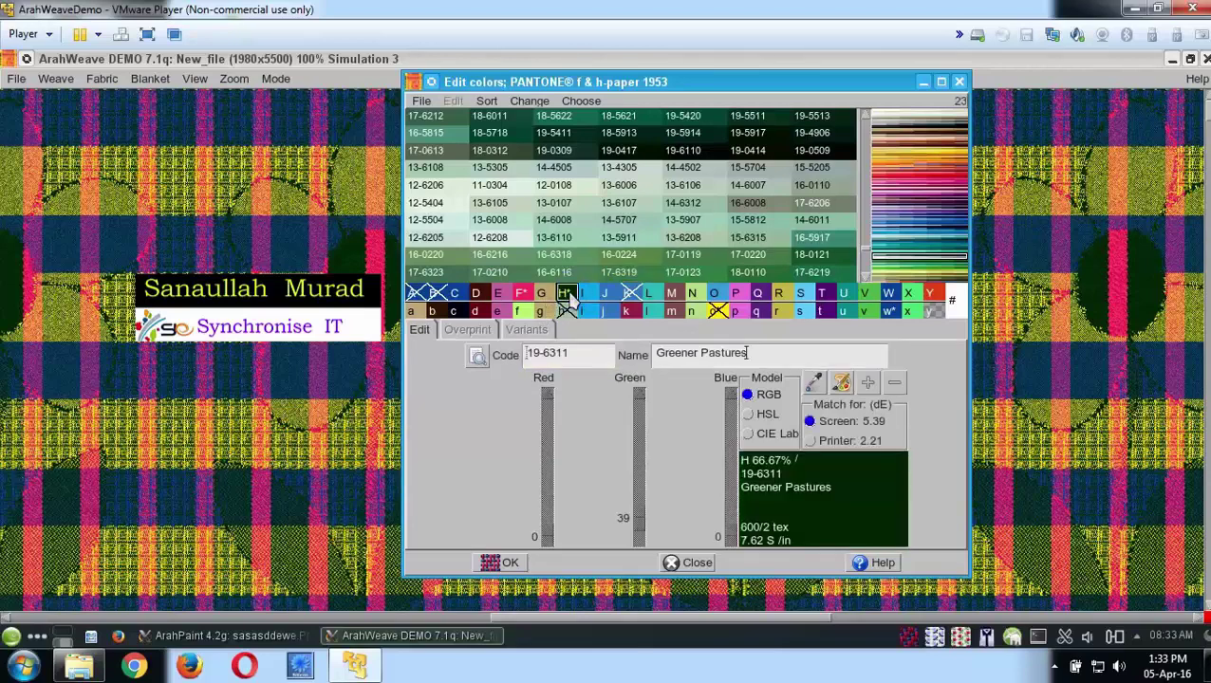
left_click(960, 83)
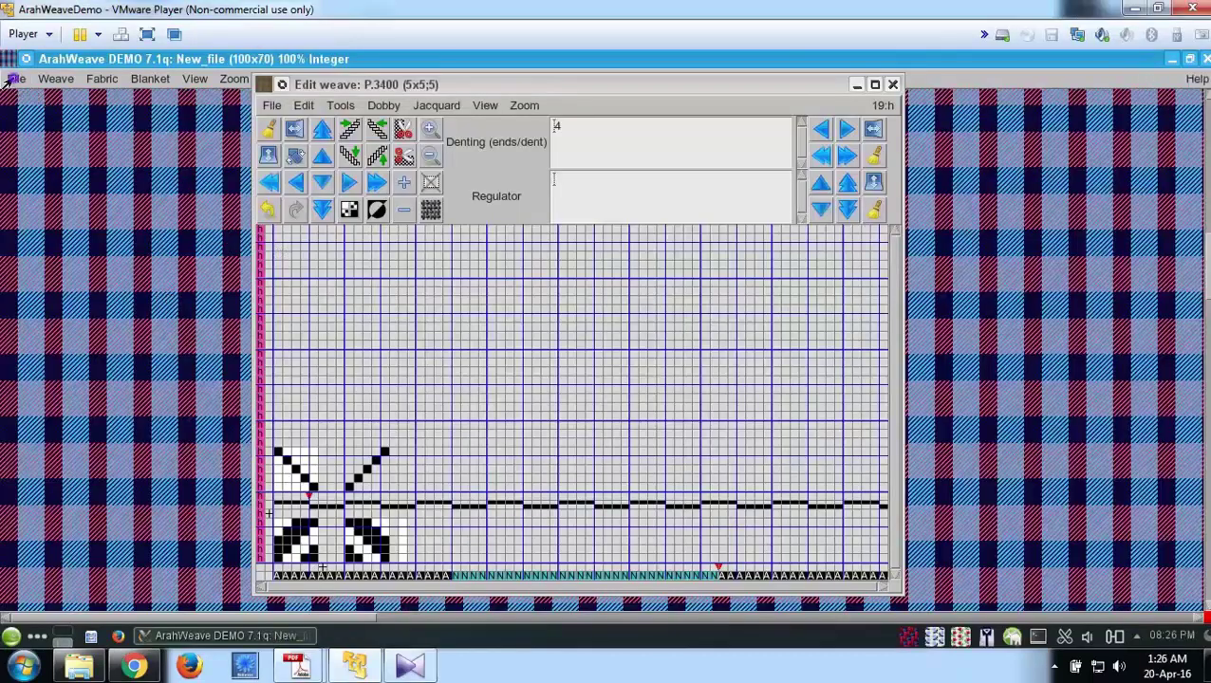
Open the fabric's yarn properties and examine the twists per inch and twist contraction of yarn A
left_click(15, 78)
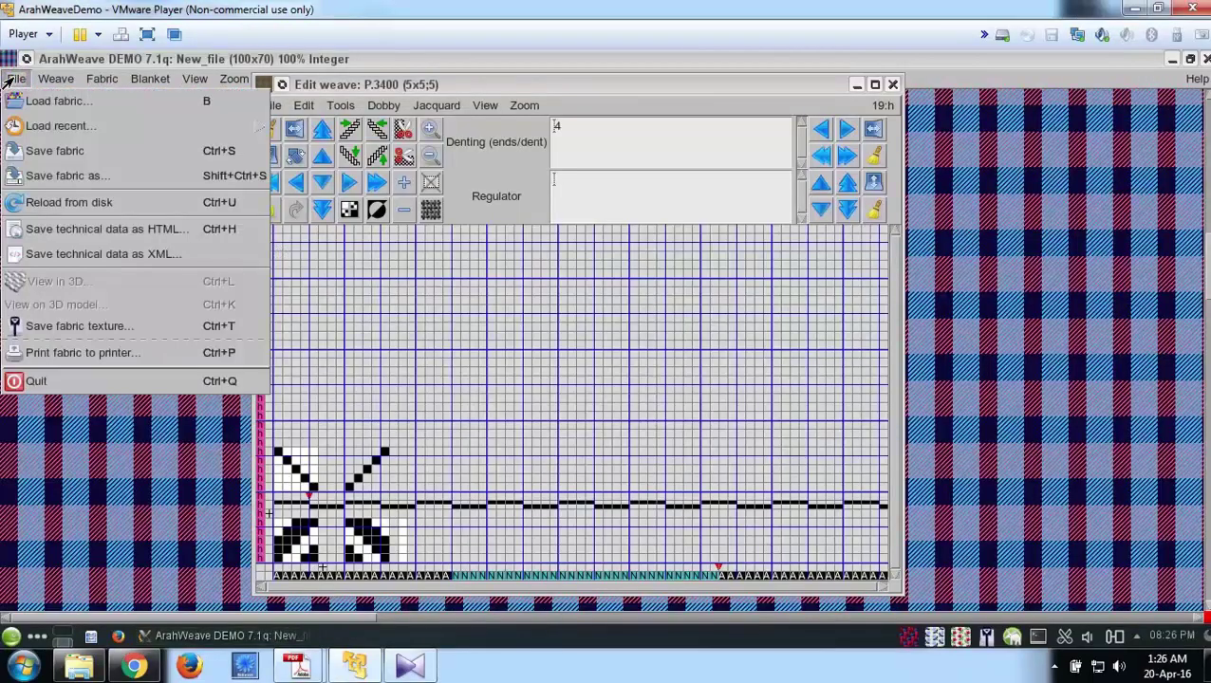
left_click(152, 79)
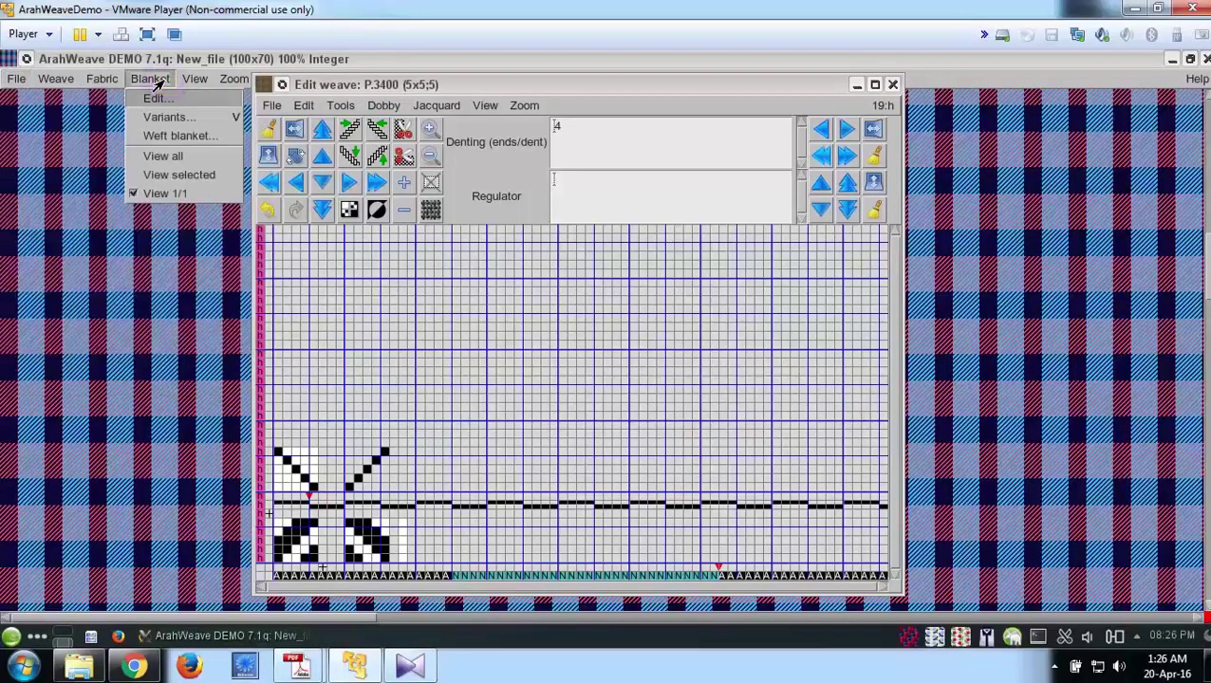
left_click(104, 83)
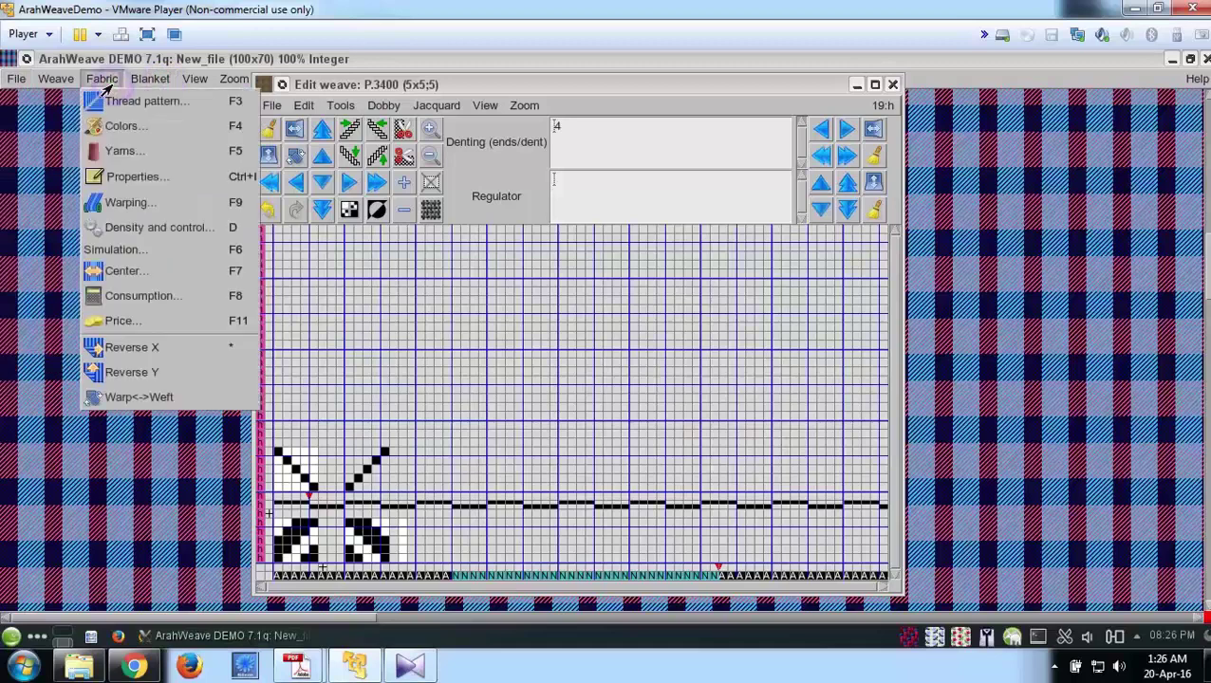
left_click(119, 177)
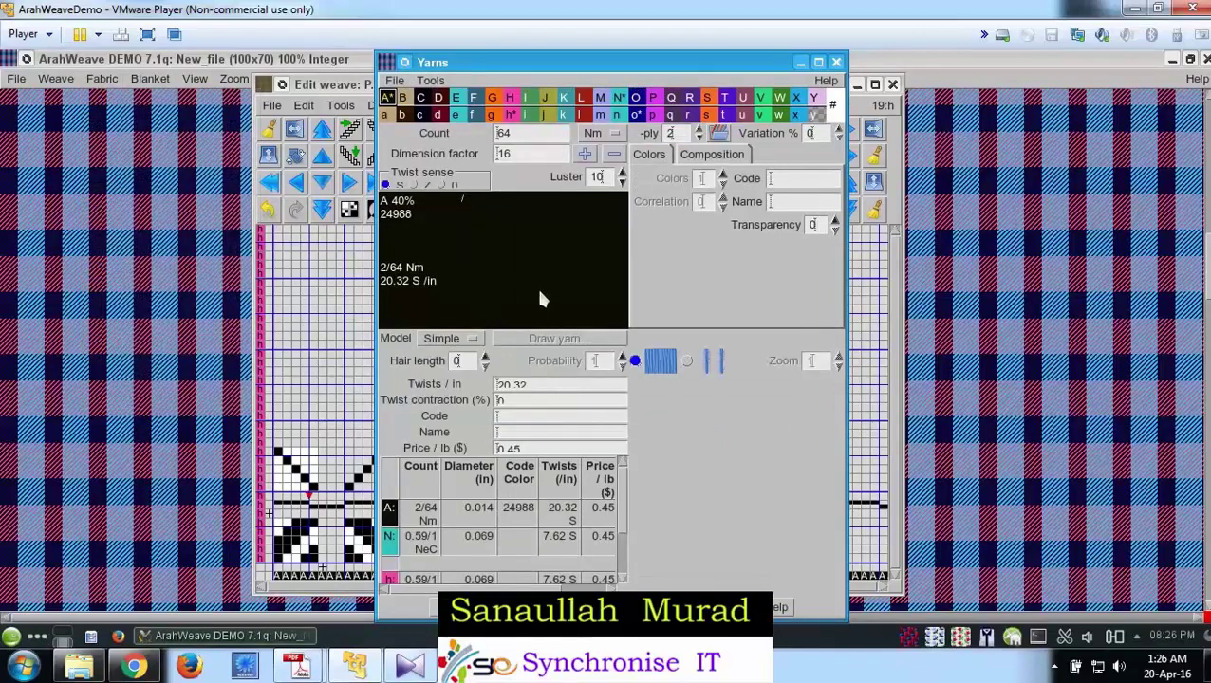
left_click(536, 385)
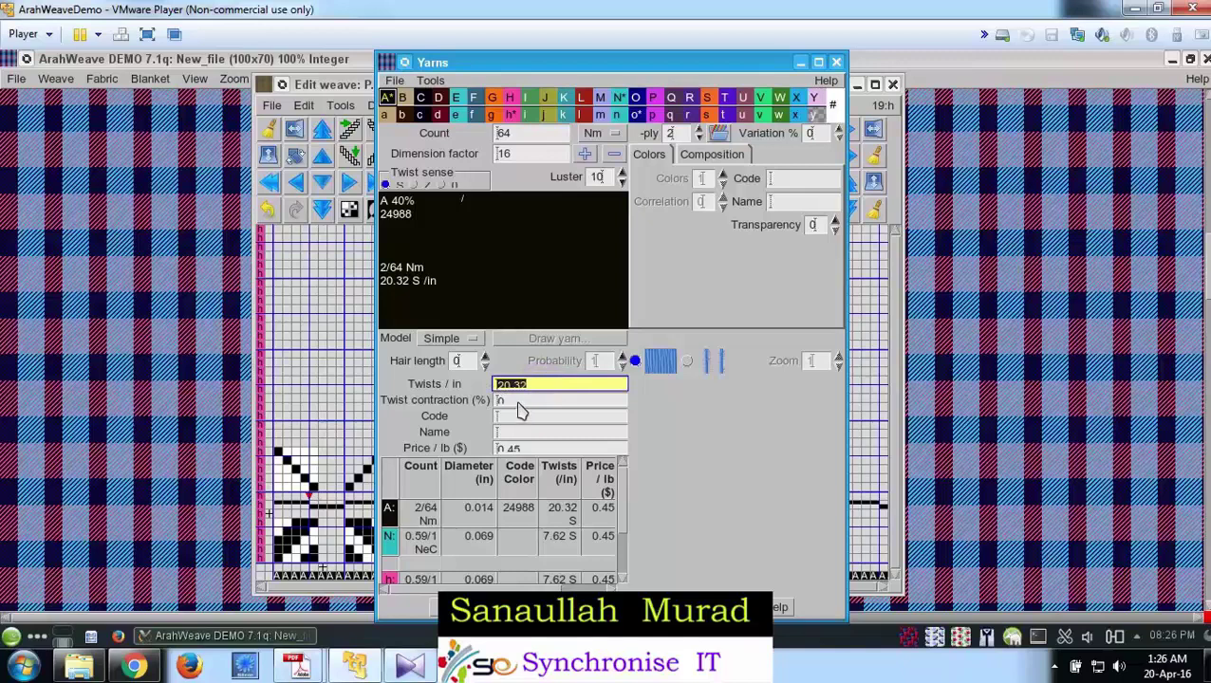
left_click(512, 399)
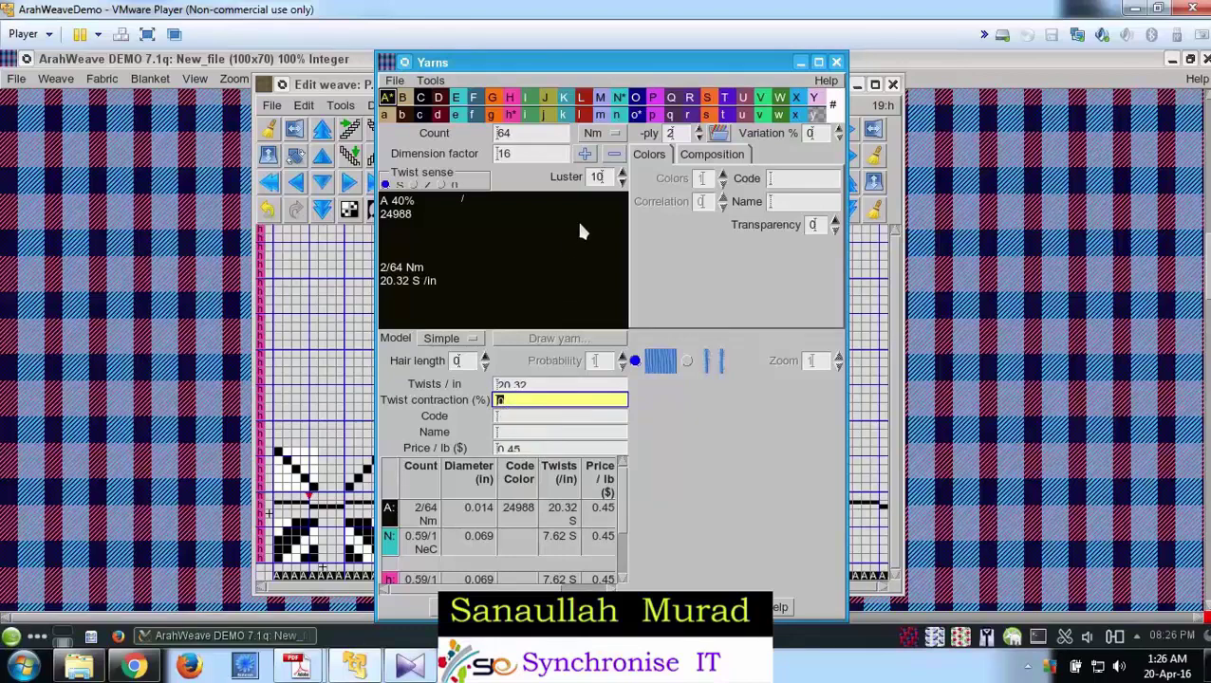
Review the count units, ply, variation and yarn tools available for yarn A, and close the yarn editor
left_click(598, 134)
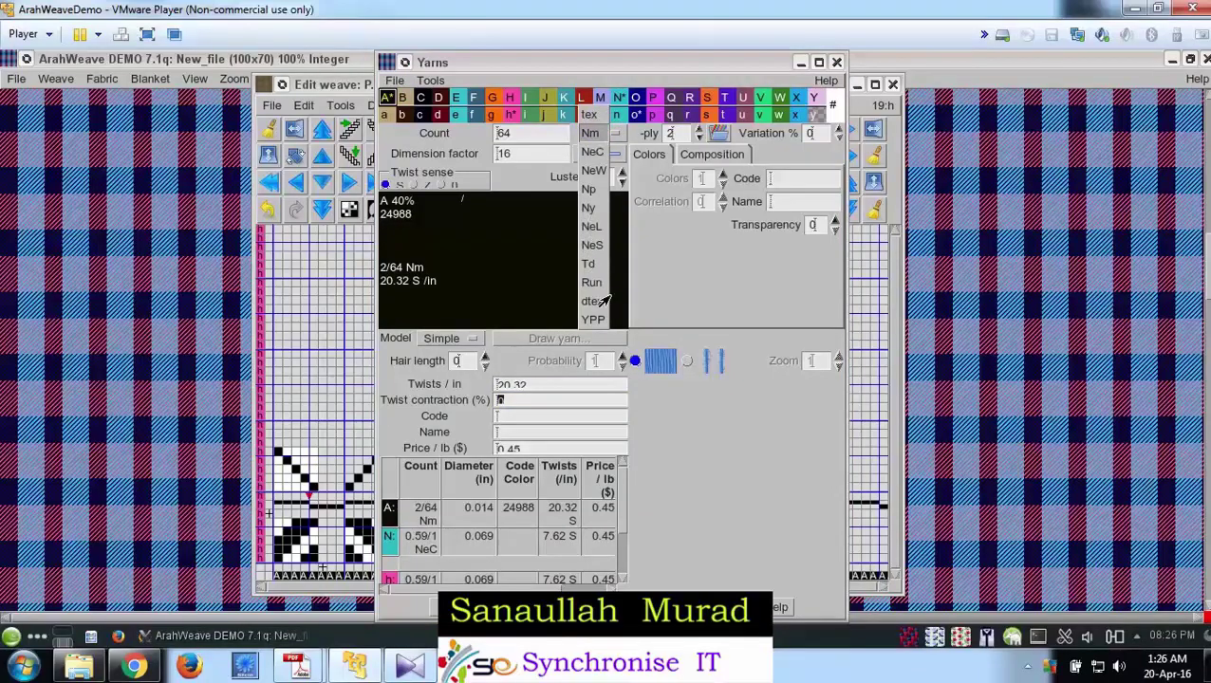
left_click(670, 299)
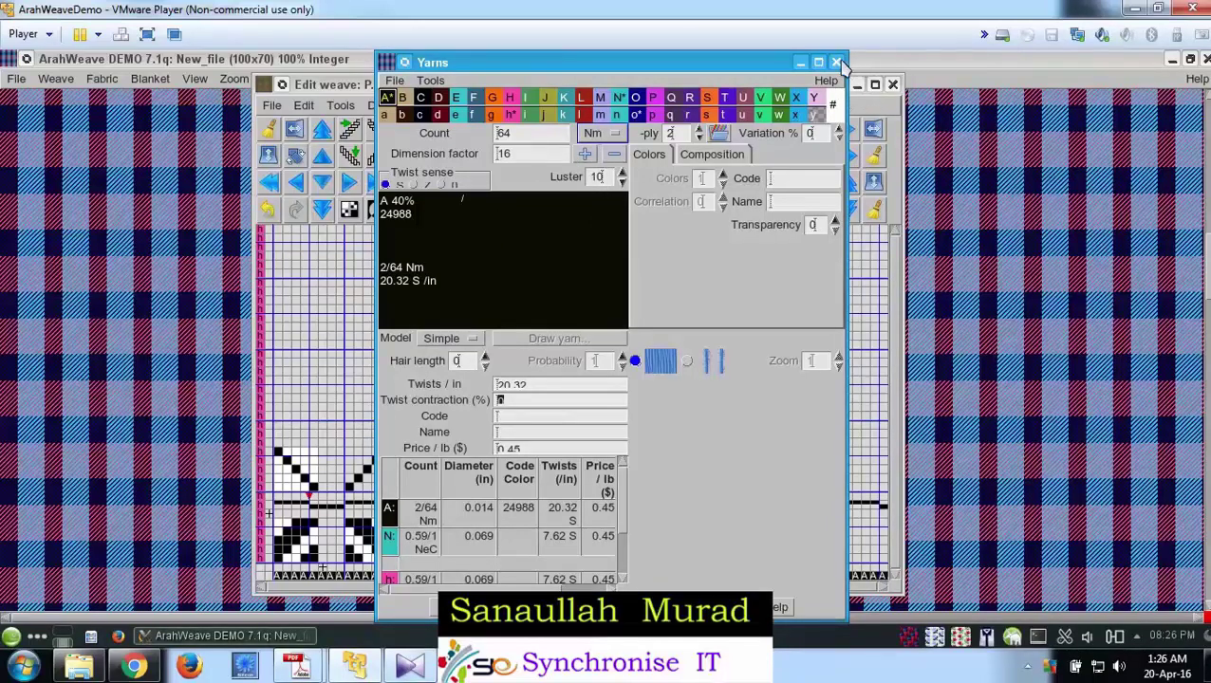
double_click(670, 133)
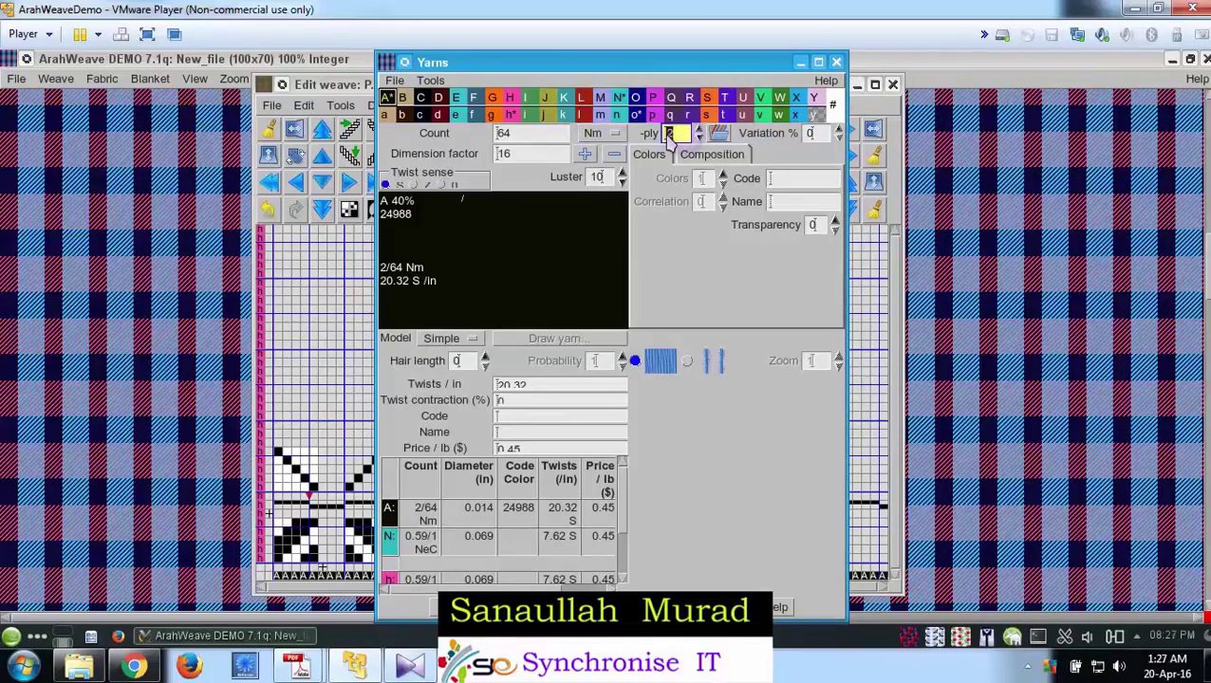
double_click(809, 133)
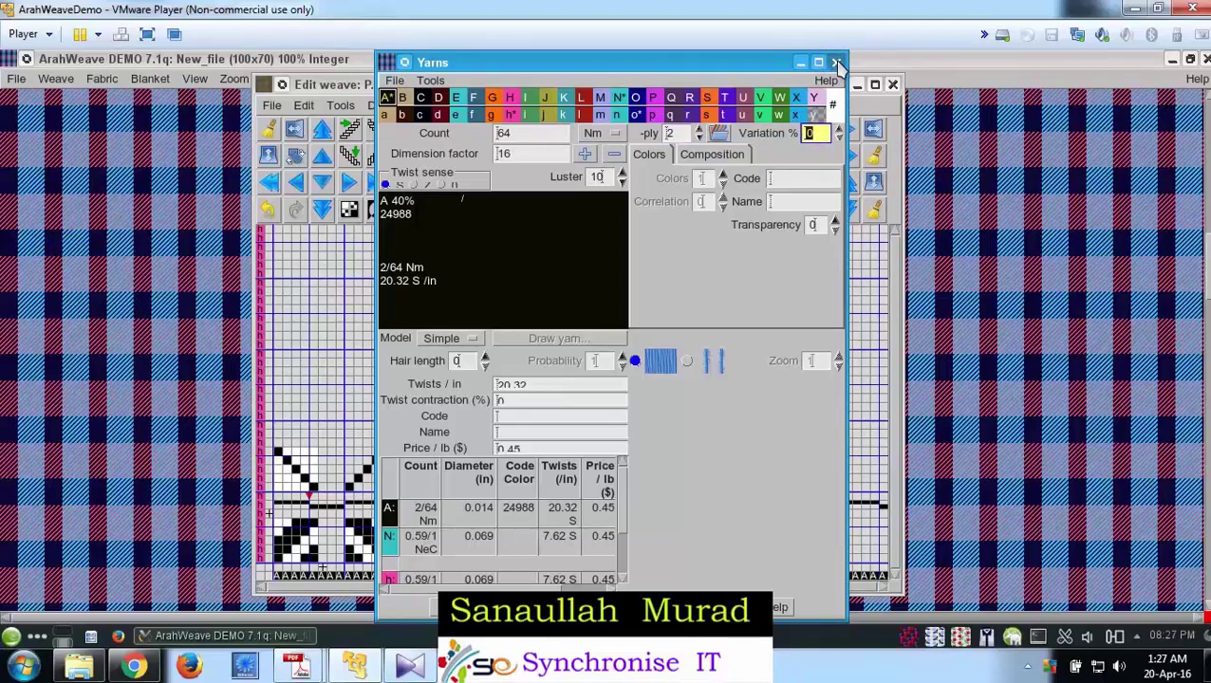
left_click(429, 81)
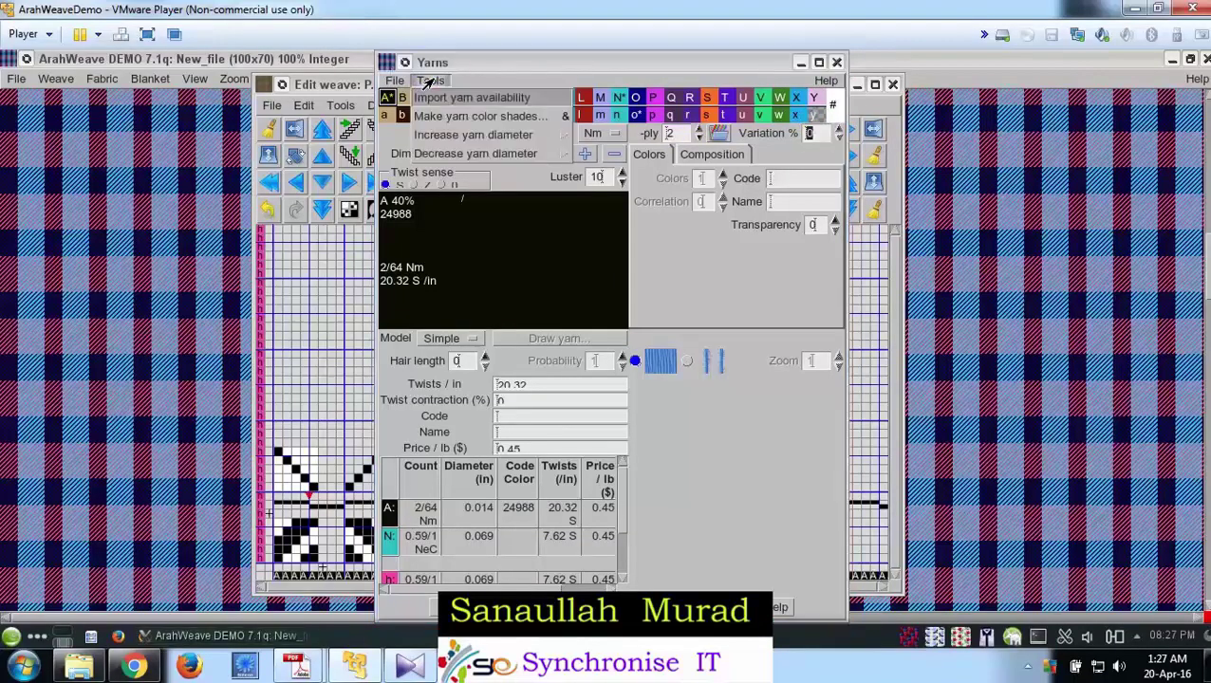
left_click(837, 62)
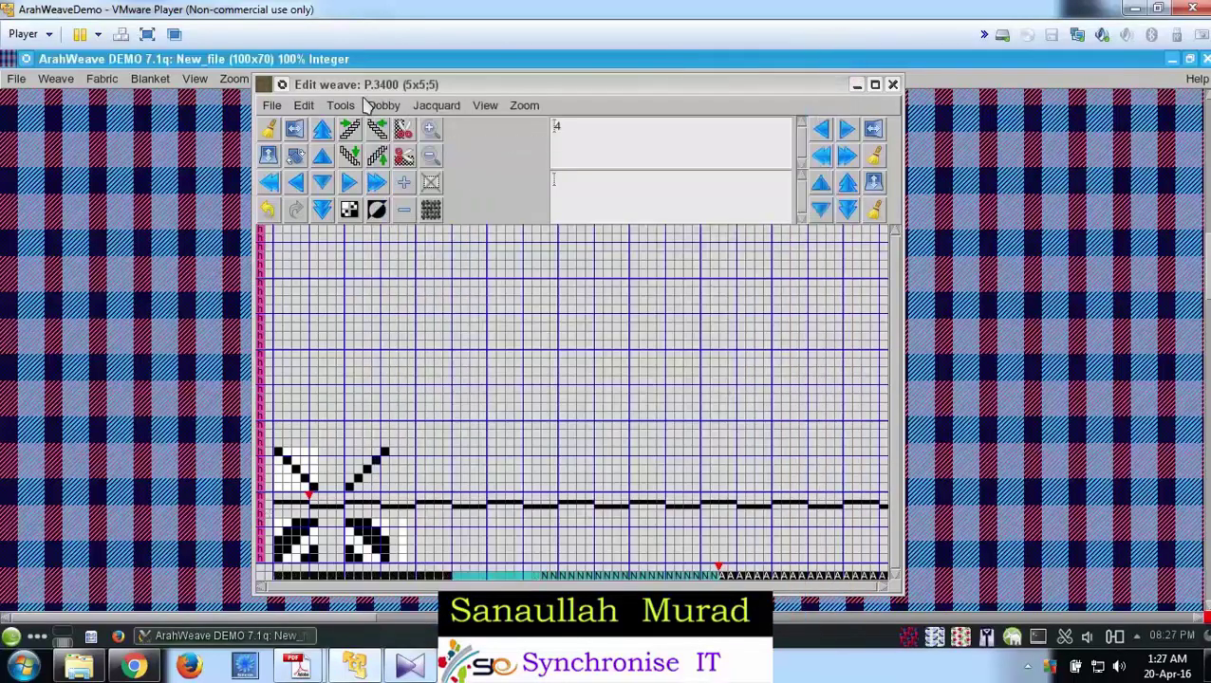
Minimize the weave editor and open the fabric's simulation settings
left_click(200, 75)
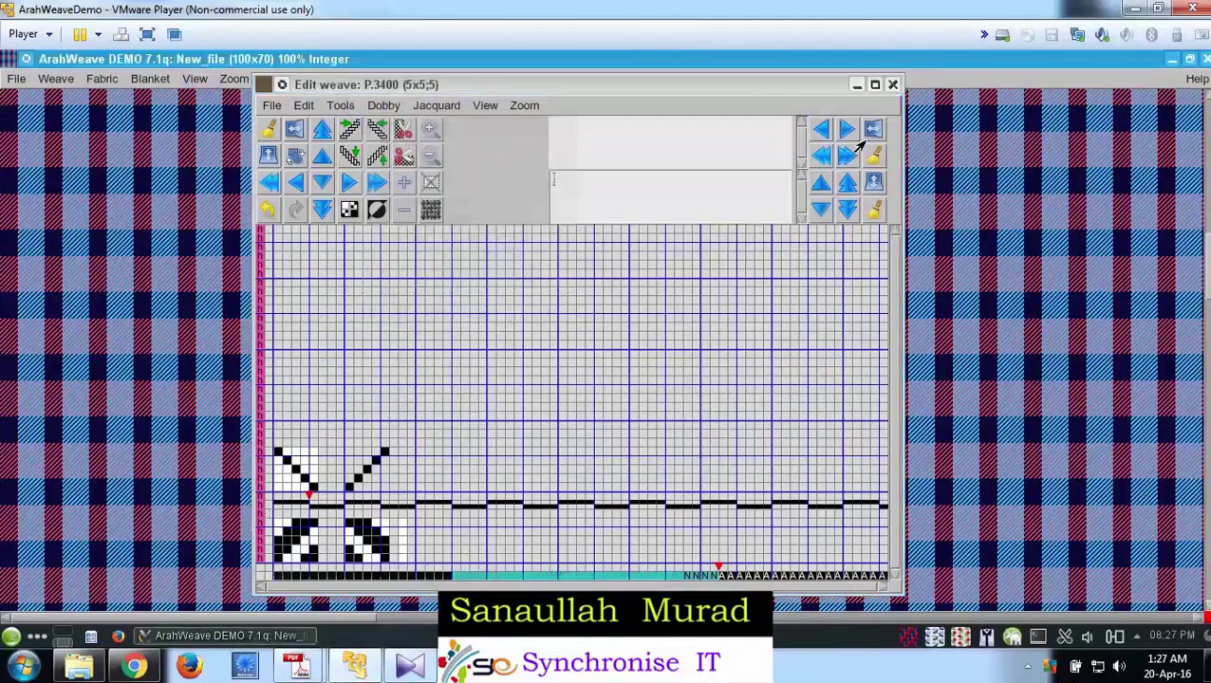
left_click(858, 87)
left_click(102, 80)
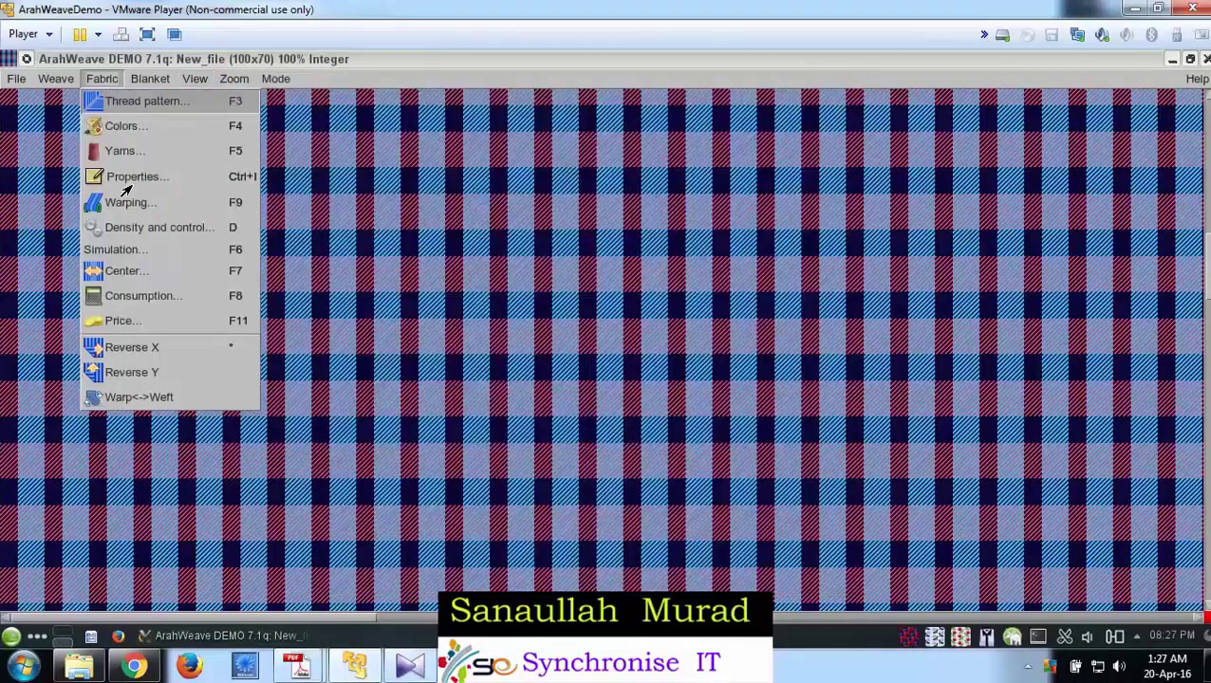
left_click(144, 252)
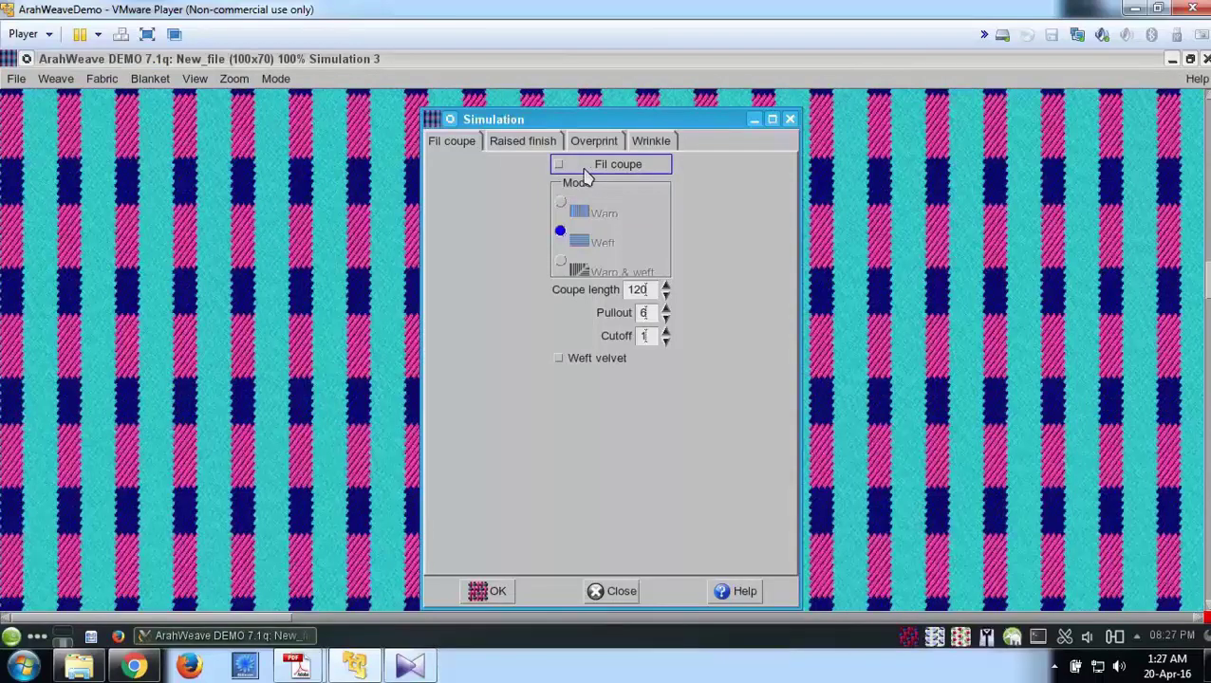
Look through the raised finish and wrinkle options of the fabric simulation
left_click(500, 149)
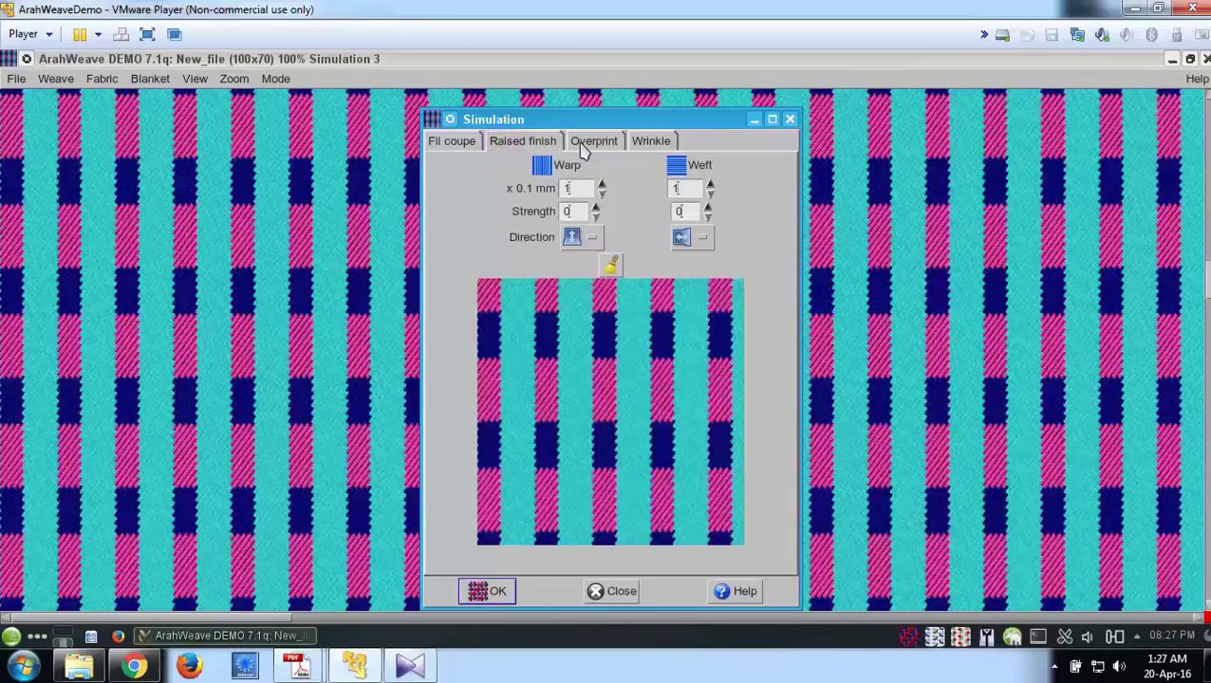
left_click(642, 143)
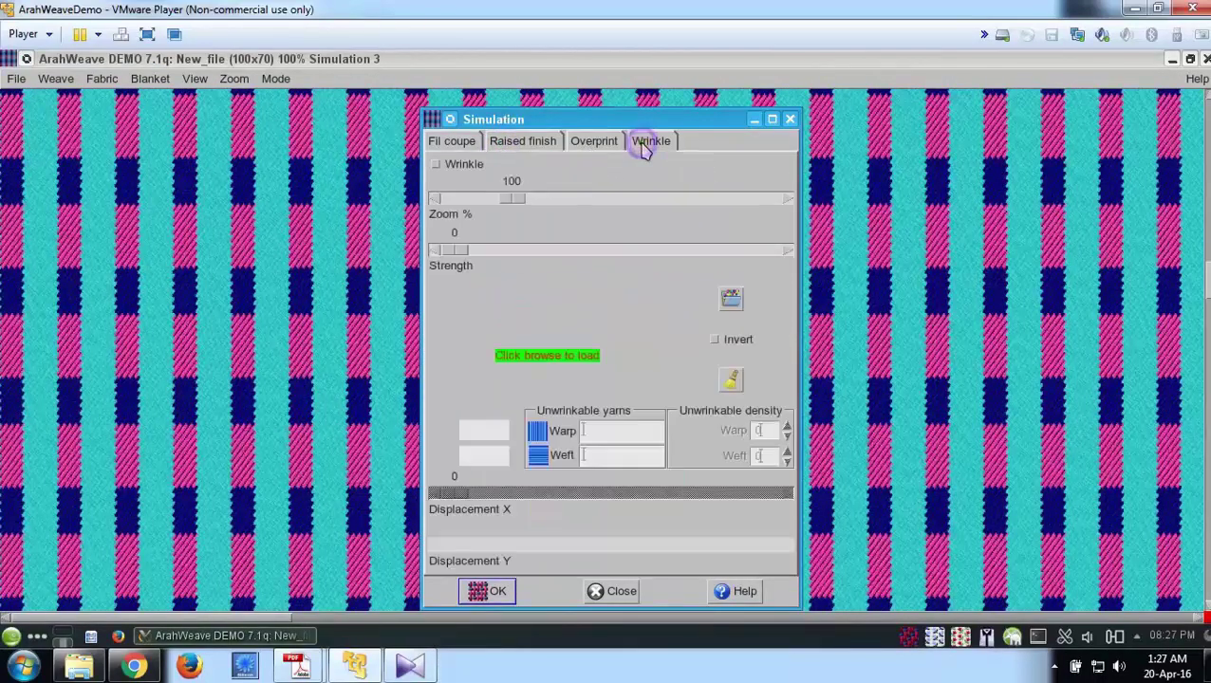
left_click(536, 143)
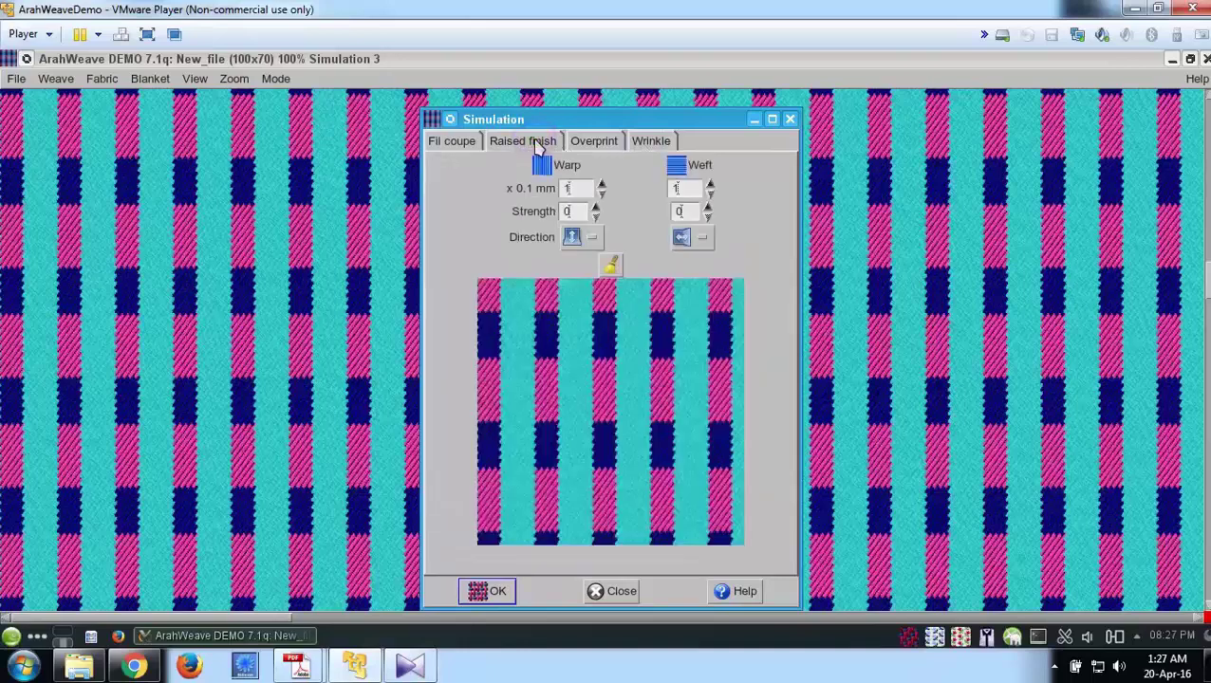
left_click(657, 143)
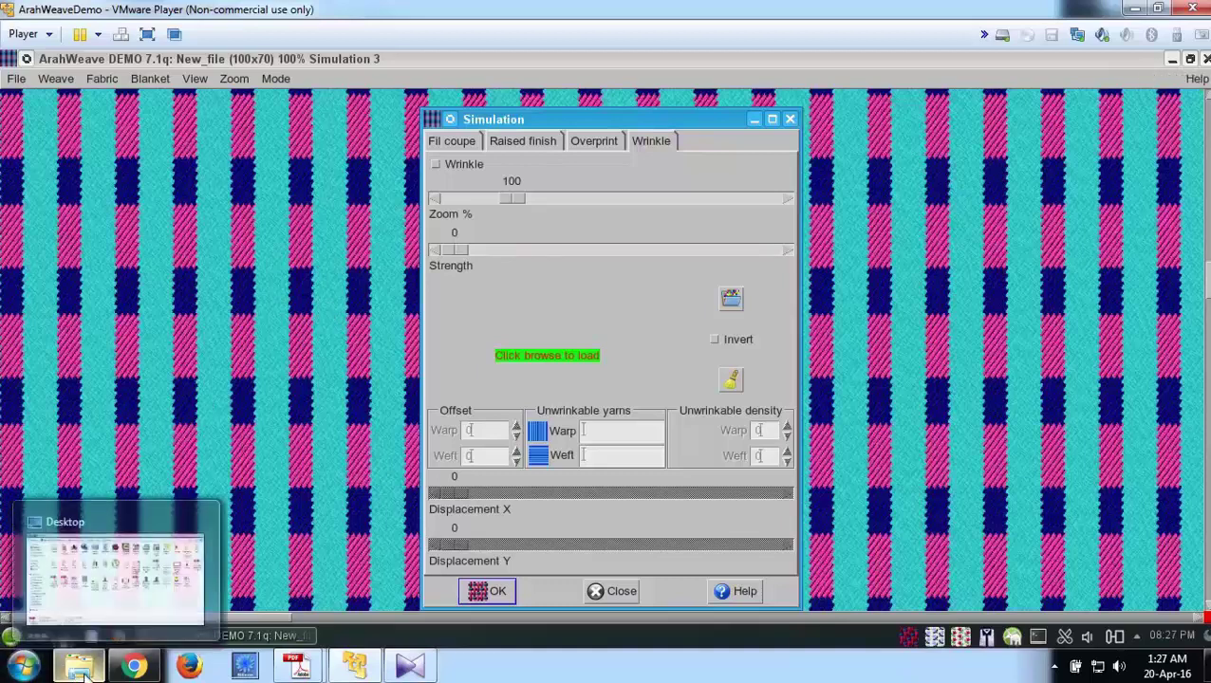
Set the raised finish to 10 x 0.1 mm for both warp and weft, apply it, and close the simulation settings
left_click(519, 142)
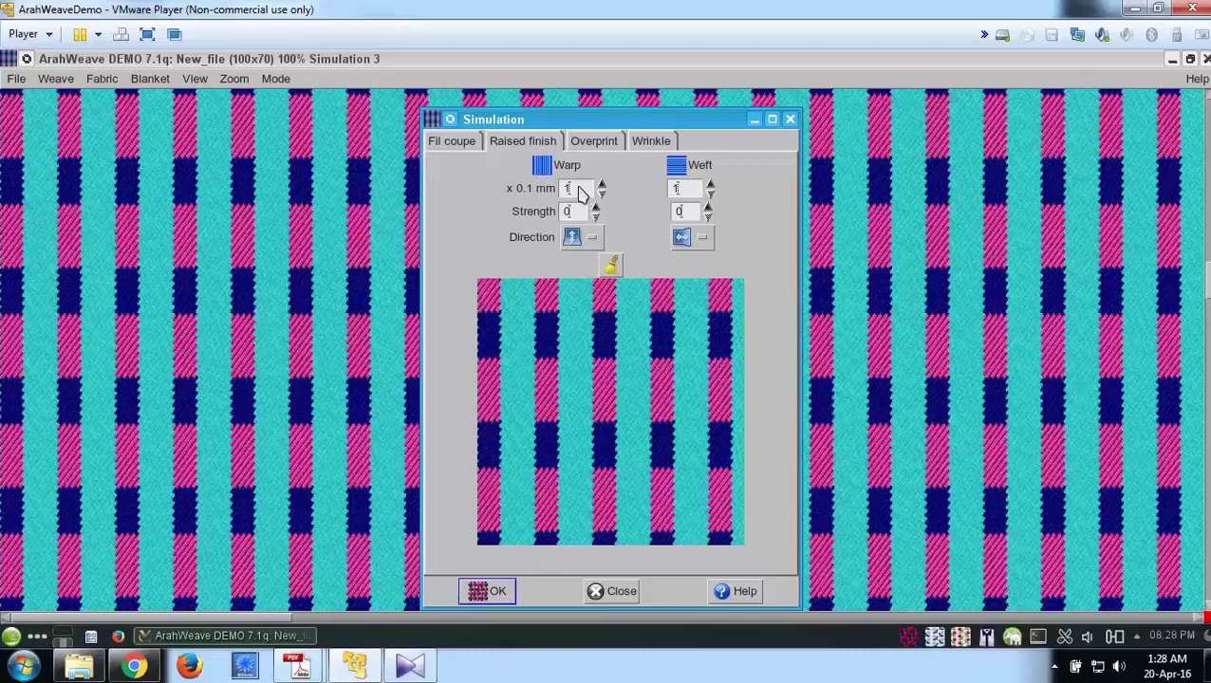
left_click(577, 189)
left_click_drag(566, 189, 599, 189)
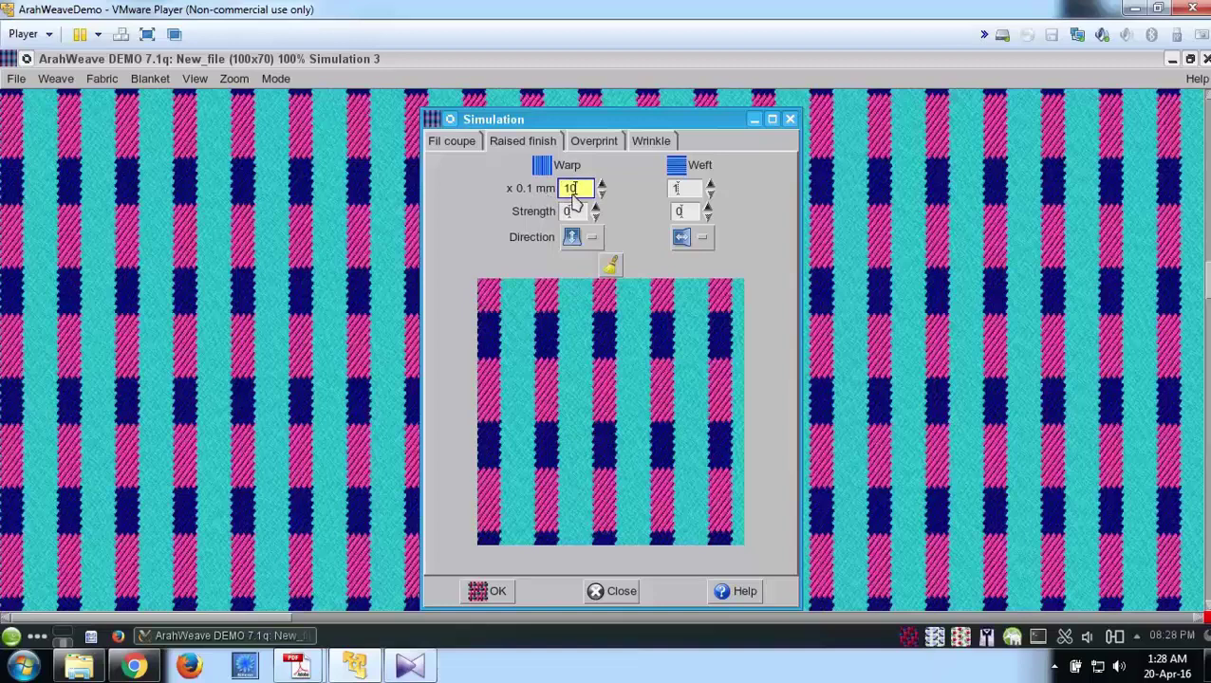
left_click(680, 189)
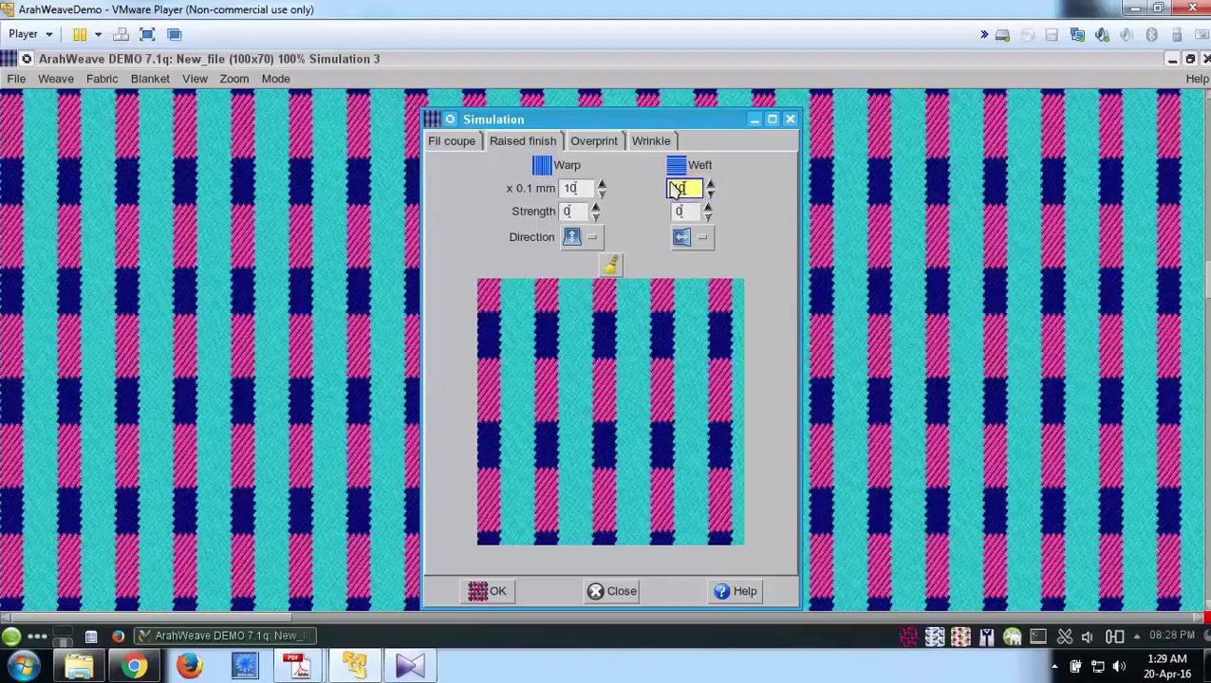
left_click(586, 191)
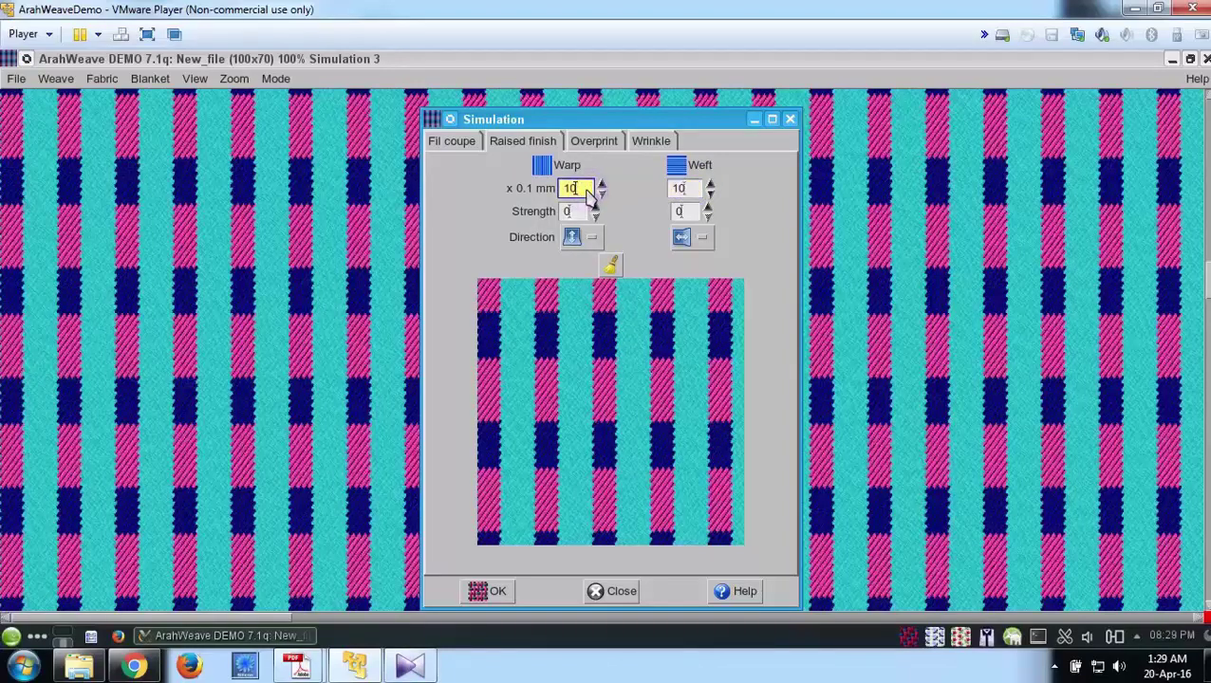
left_click(472, 596)
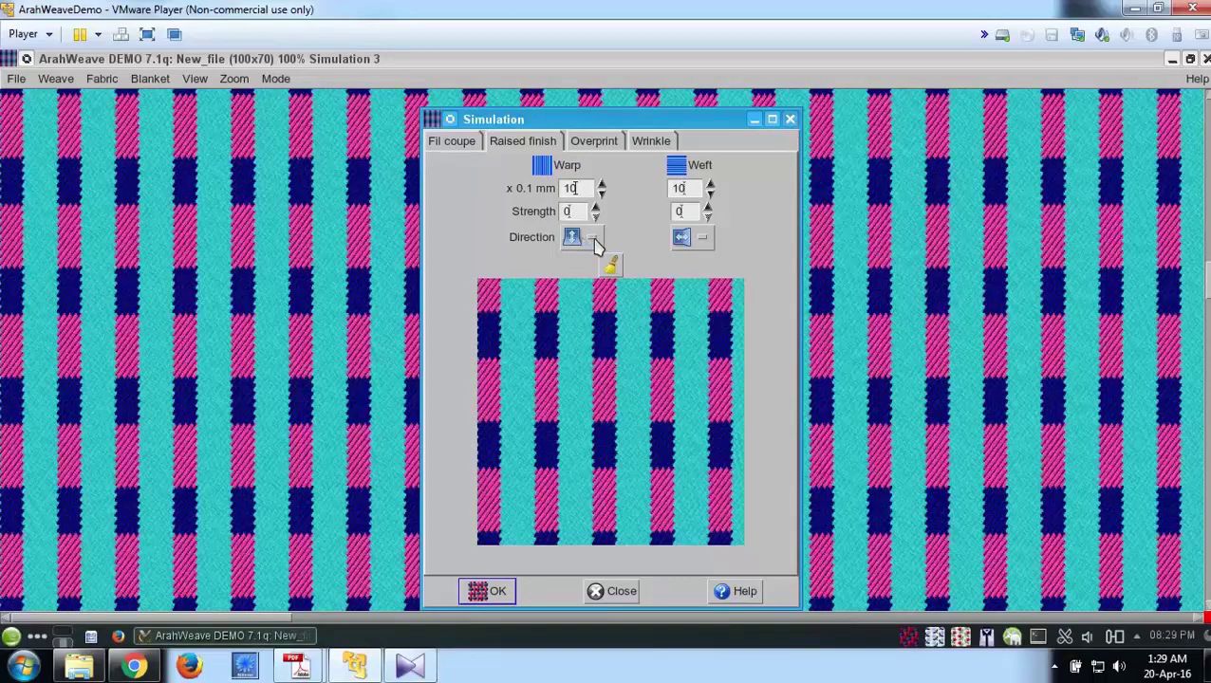
left_click(789, 121)
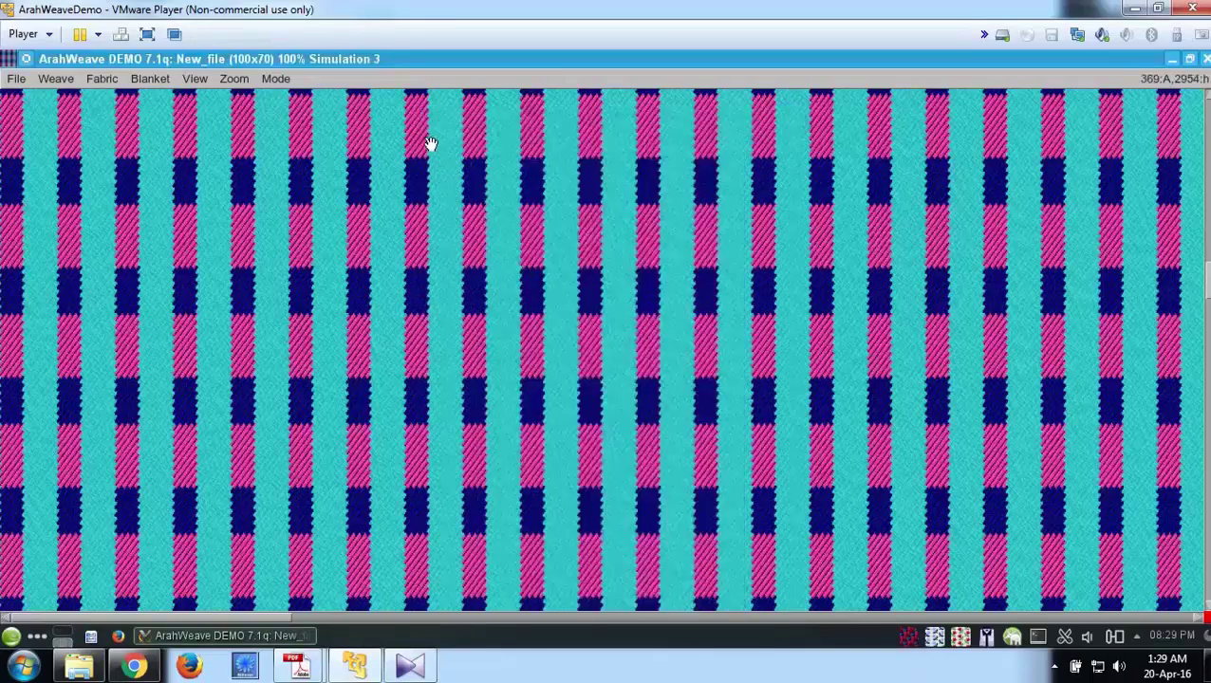
Zoom the simulated fabric to 600% and inspect the woven stripes up close
left_click(231, 79)
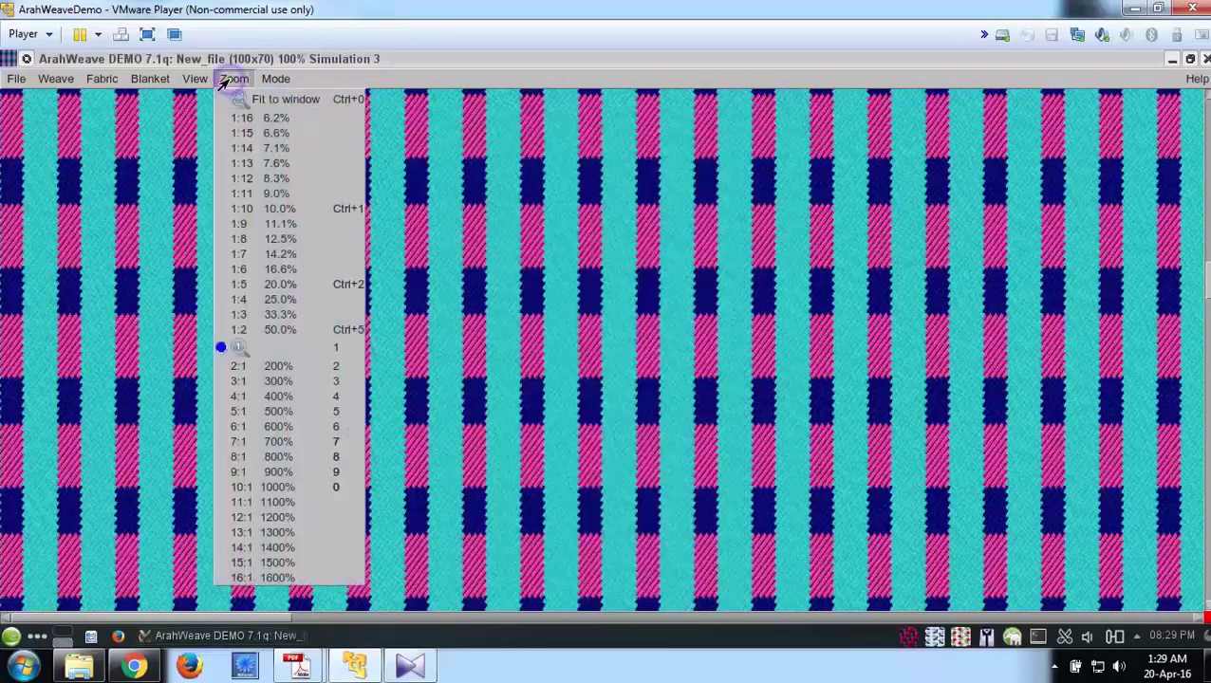
left_click(242, 429)
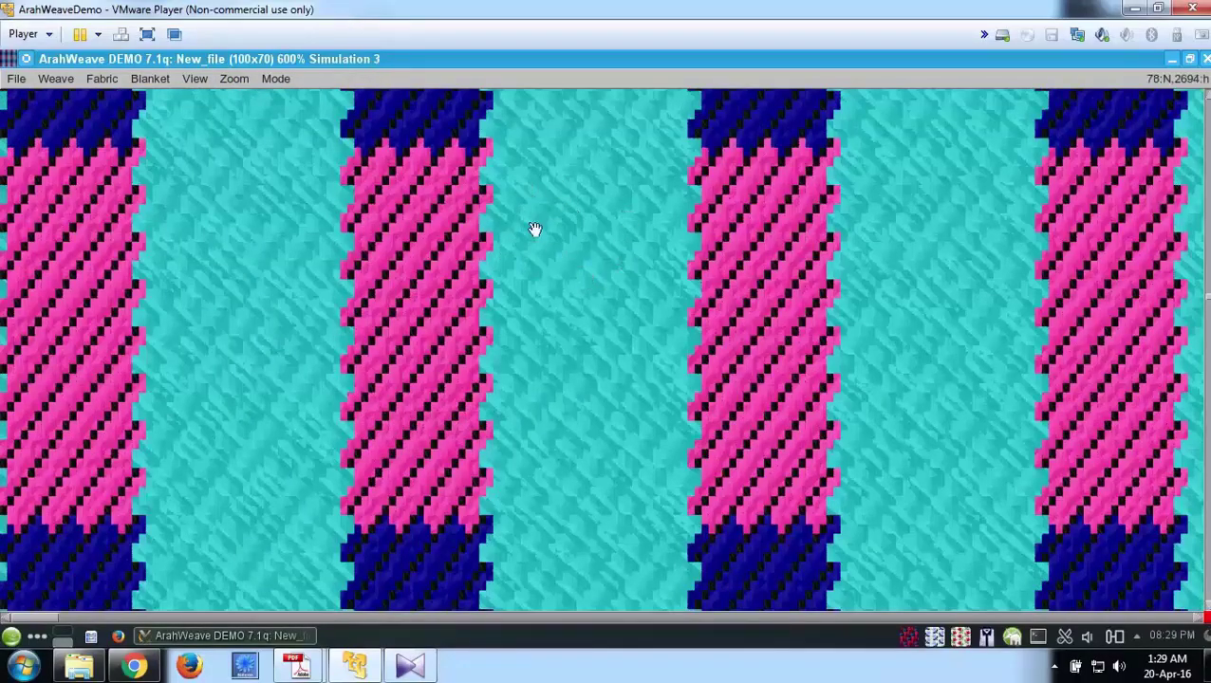
scroll(533, 233, "up", 5)
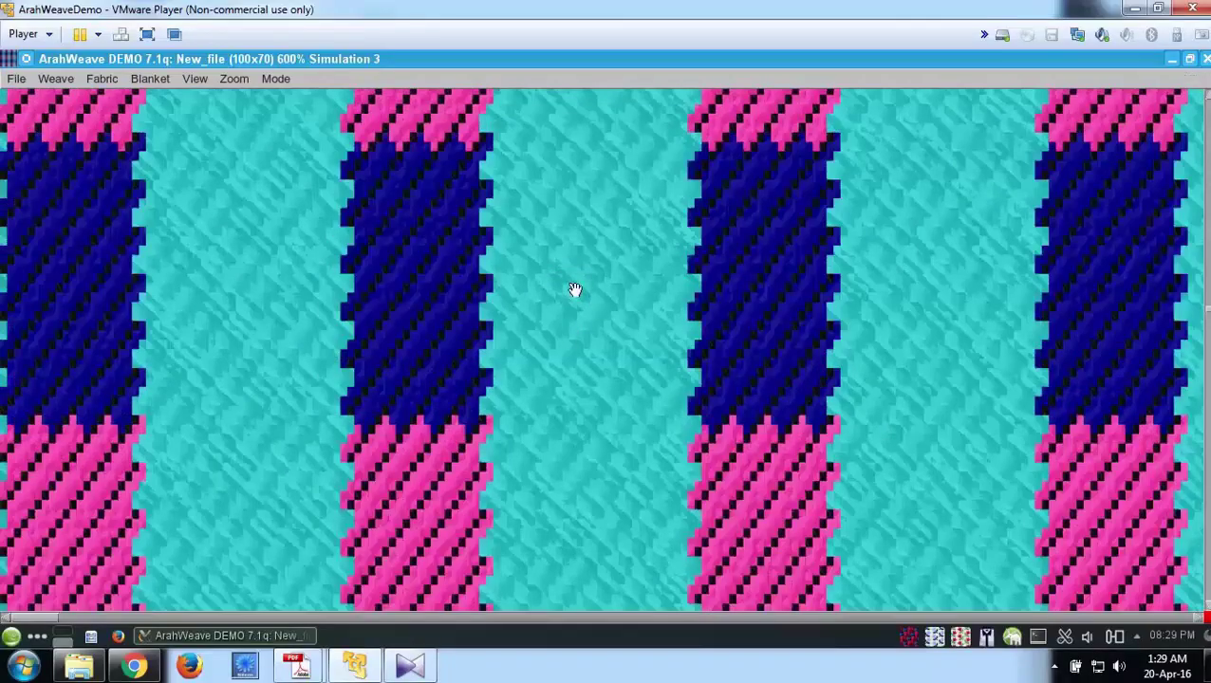
scroll(574, 289, "up", 5)
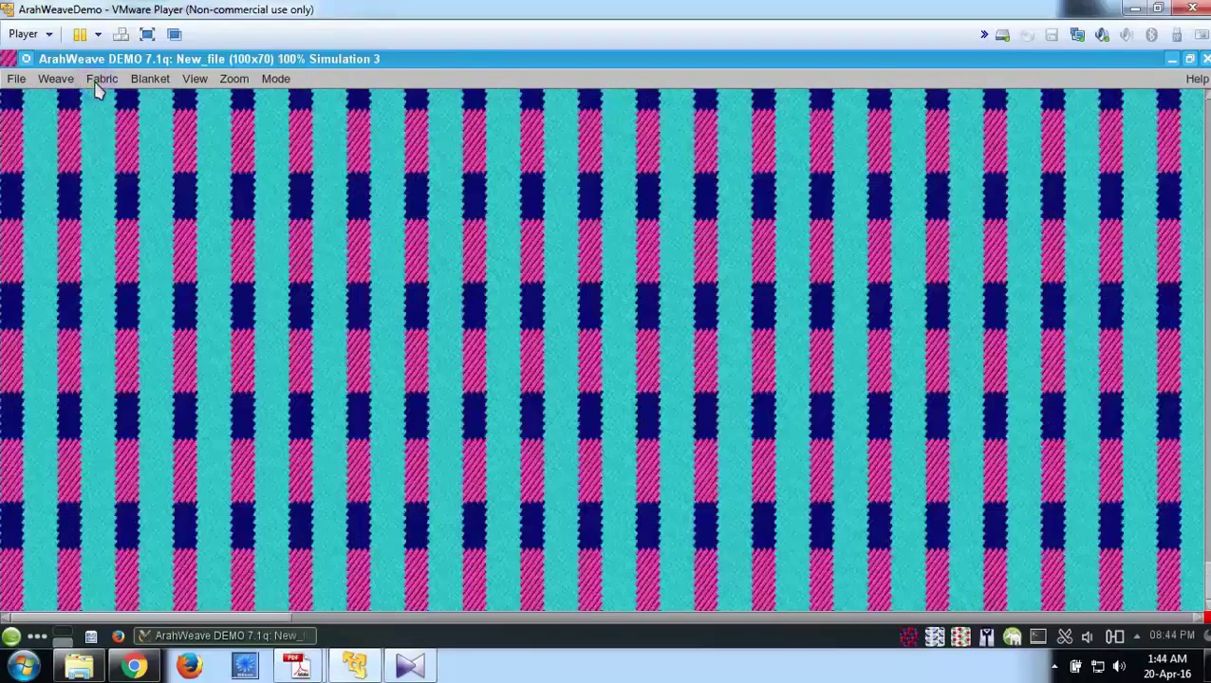
Open the density settings, turn off density from technical data, and open the warp threads-per-inch value for editing
left_click(101, 80)
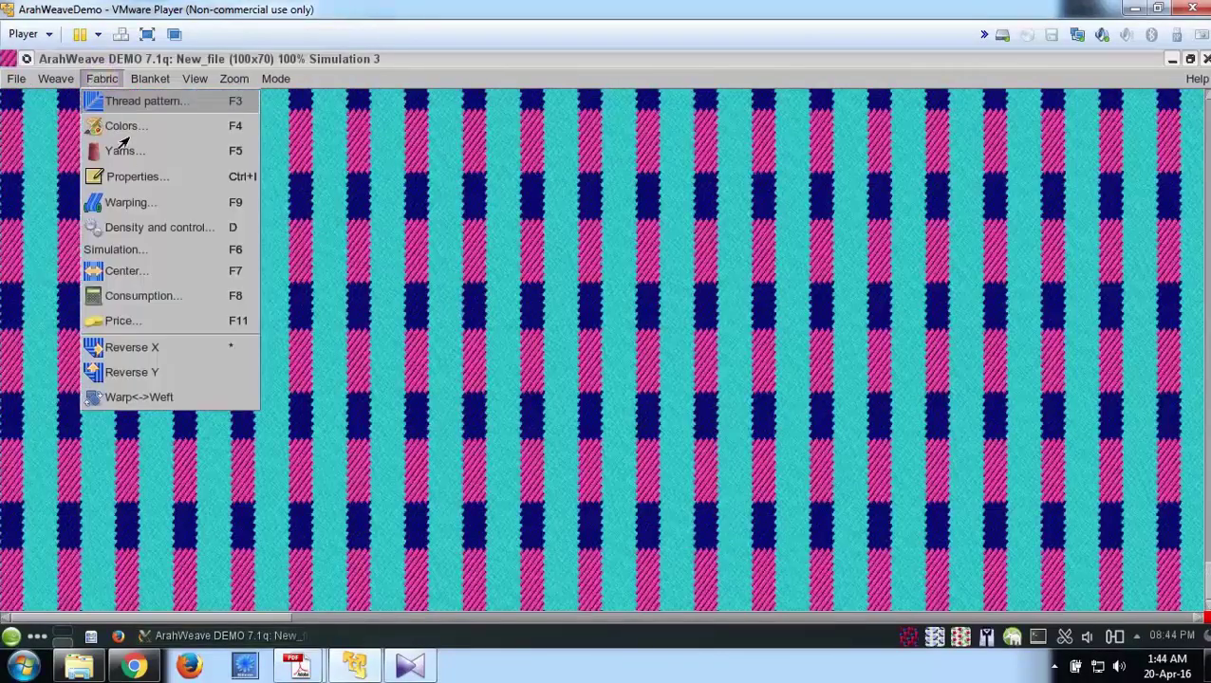
left_click(134, 227)
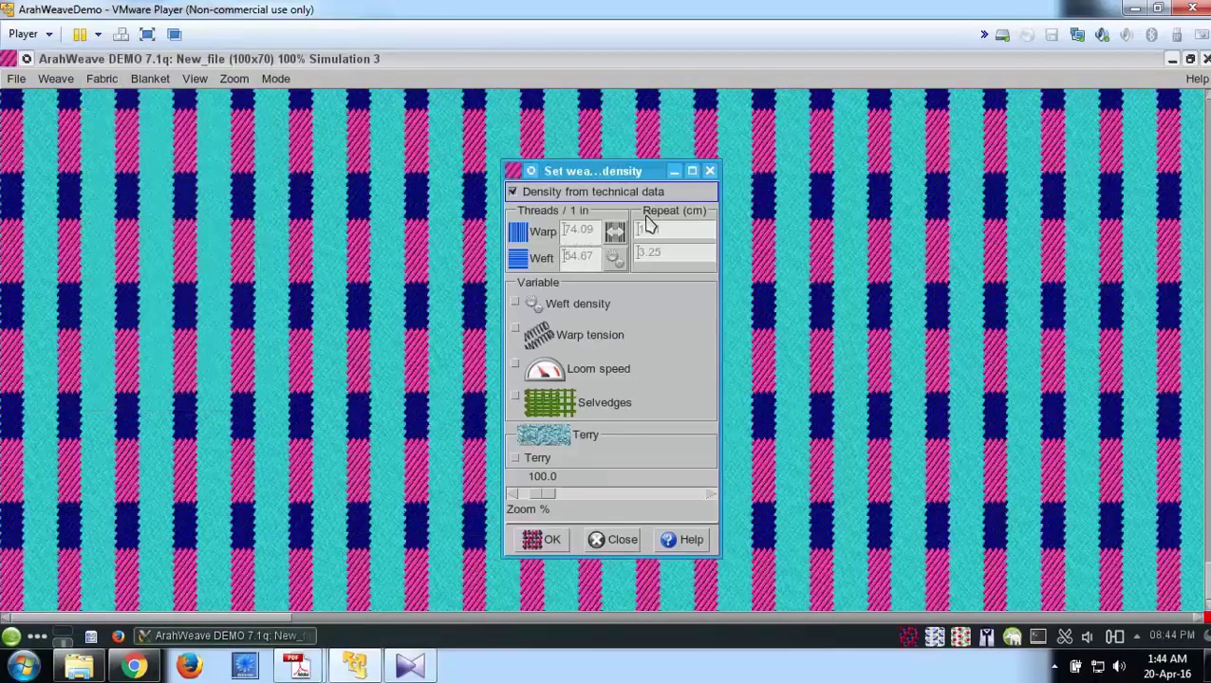
left_click(551, 195)
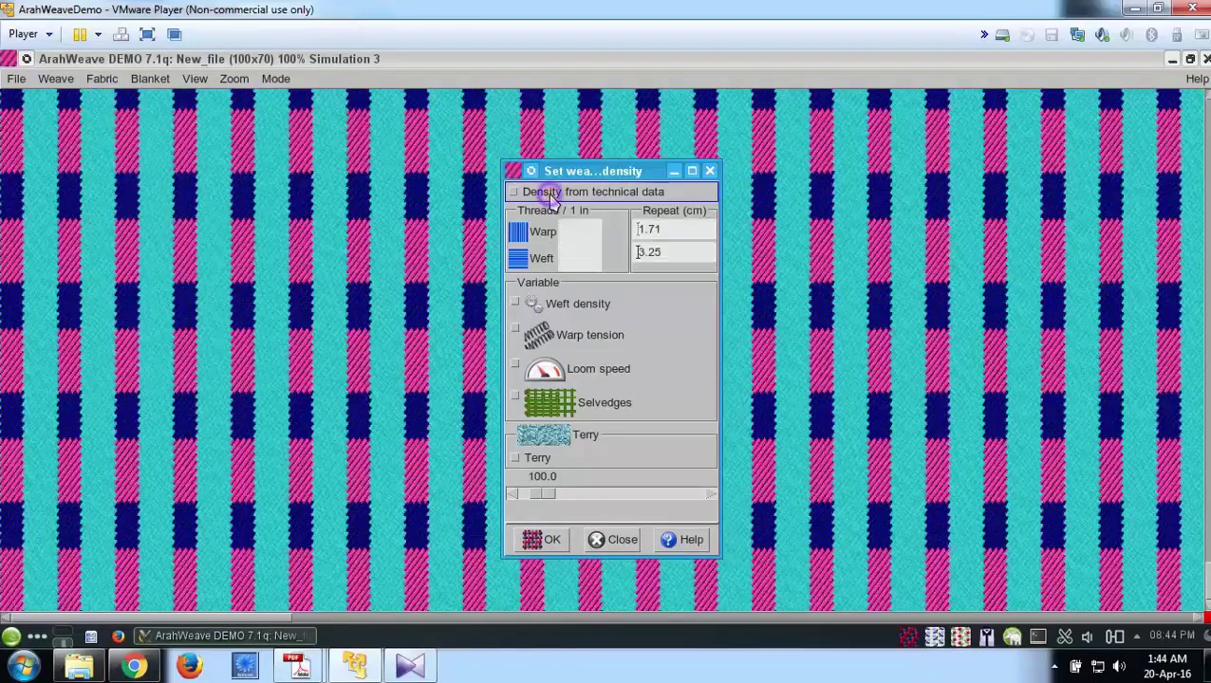
double_click(586, 232)
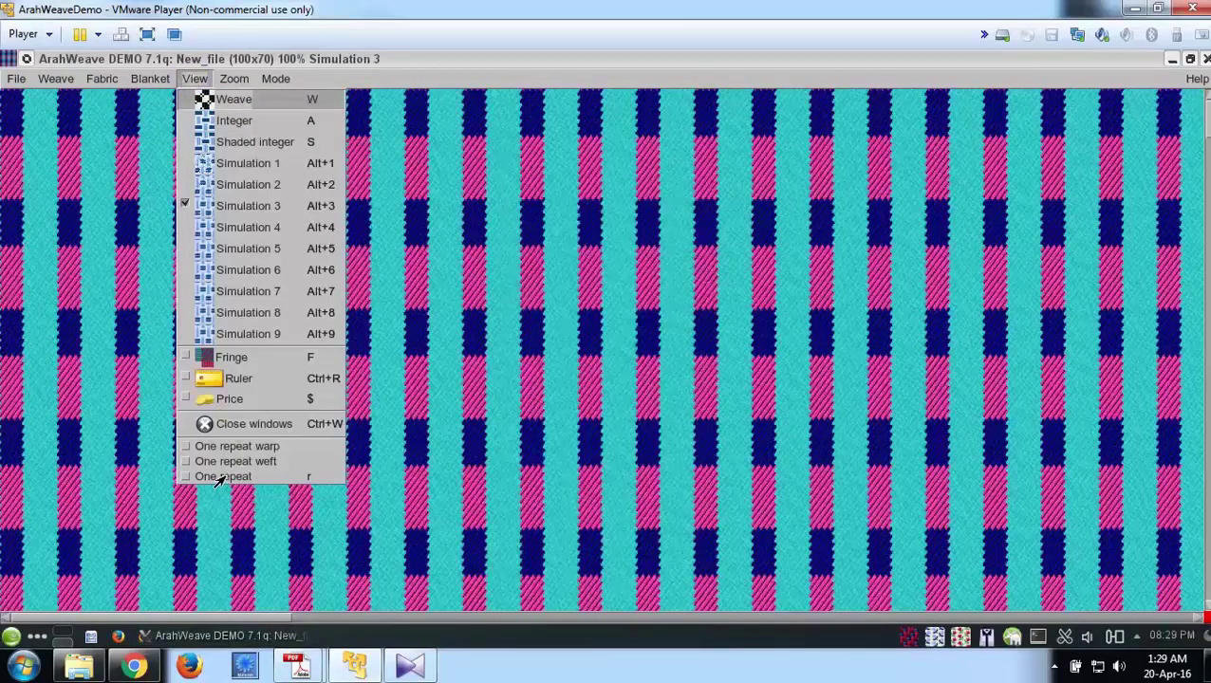
Compare a single repeat of the striped fabric with the full tiled simulation by switching the One repeat display on and off
left_click(221, 477)
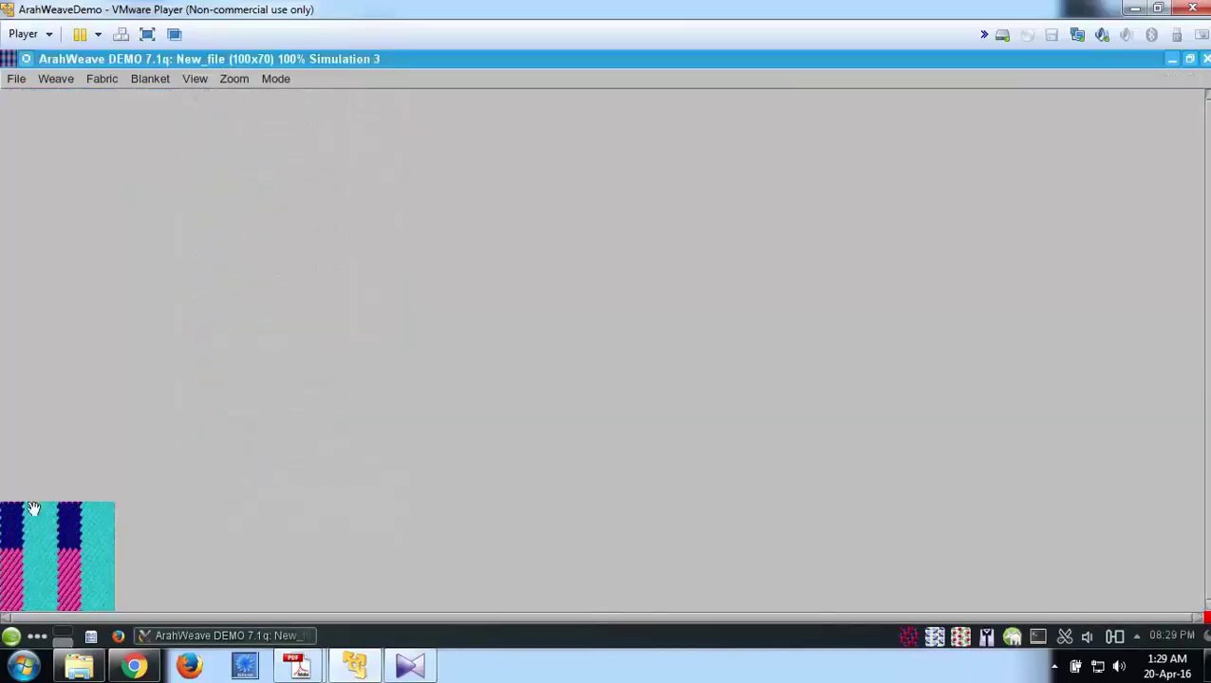
left_click(195, 79)
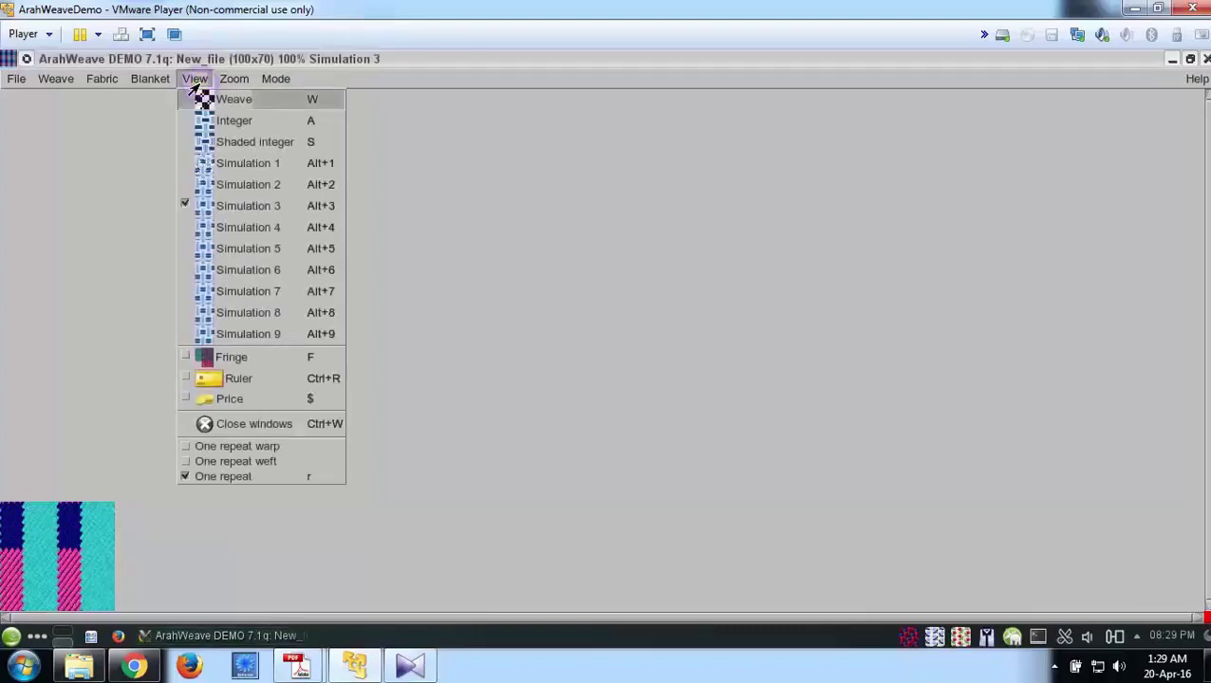
left_click(211, 476)
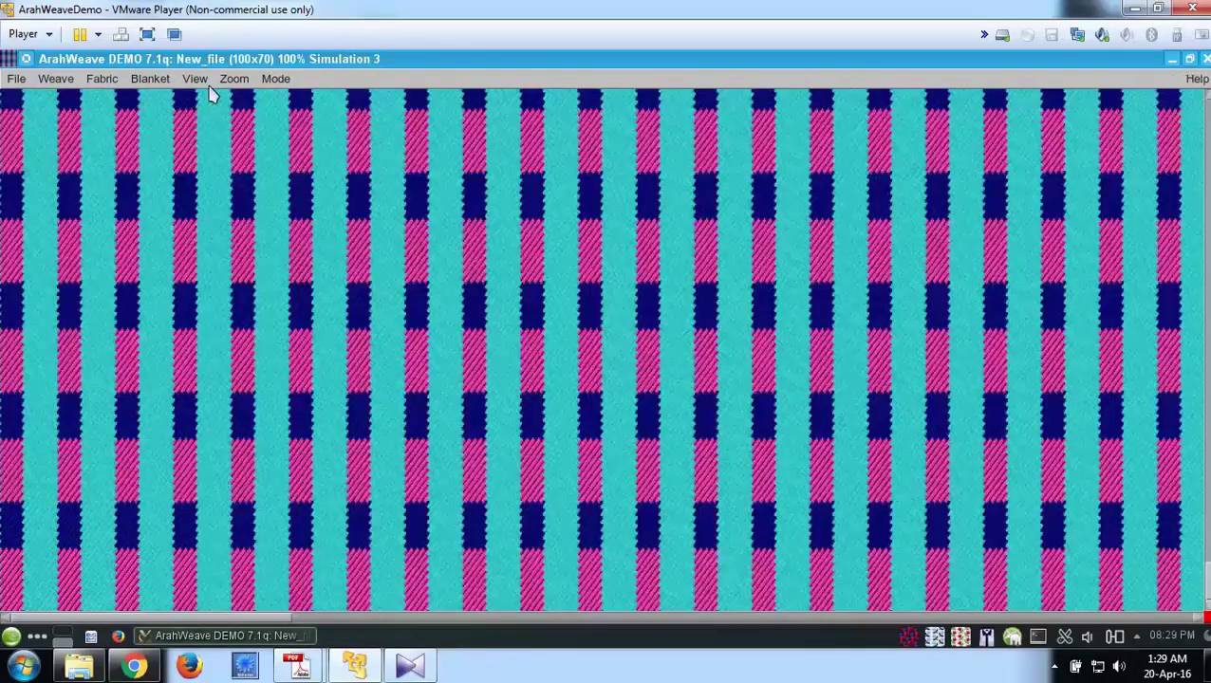
left_click(197, 80)
left_click(236, 478)
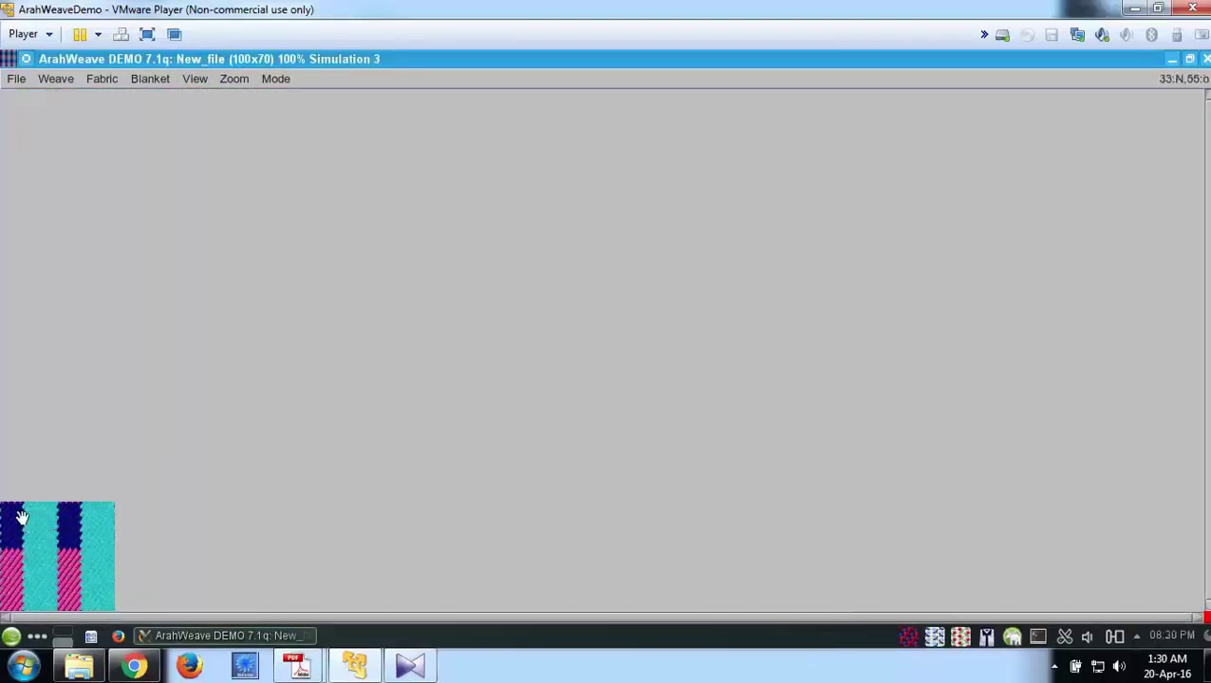
left_click(194, 80)
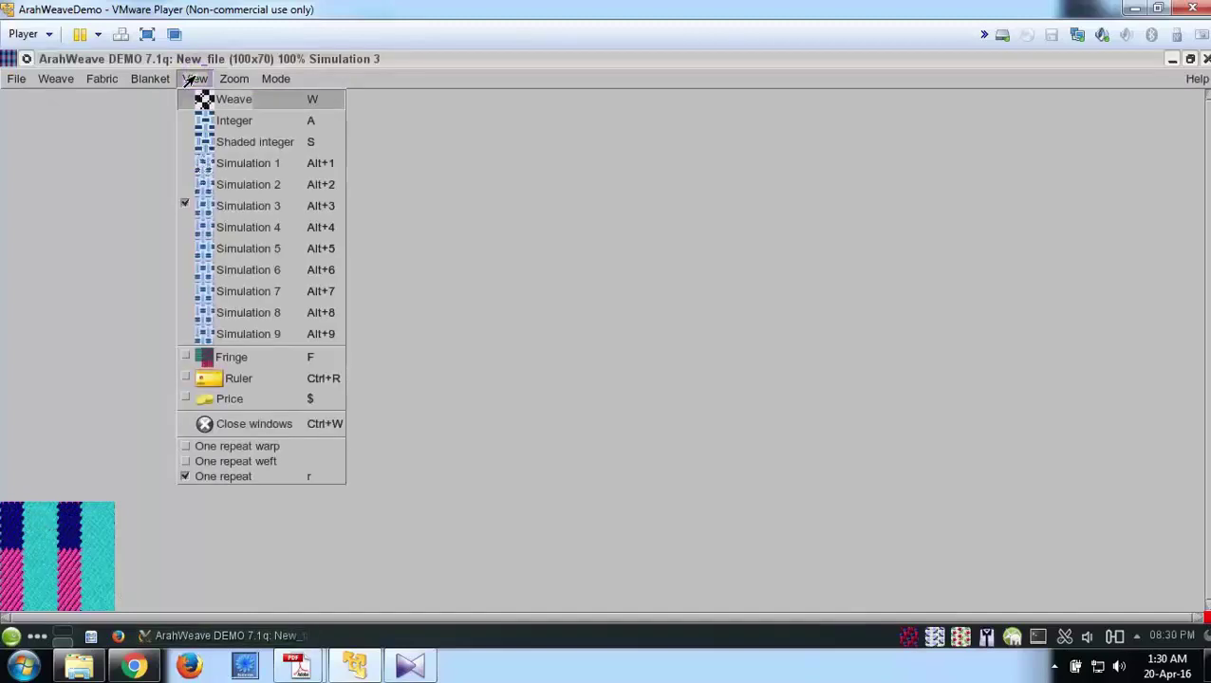
left_click(203, 478)
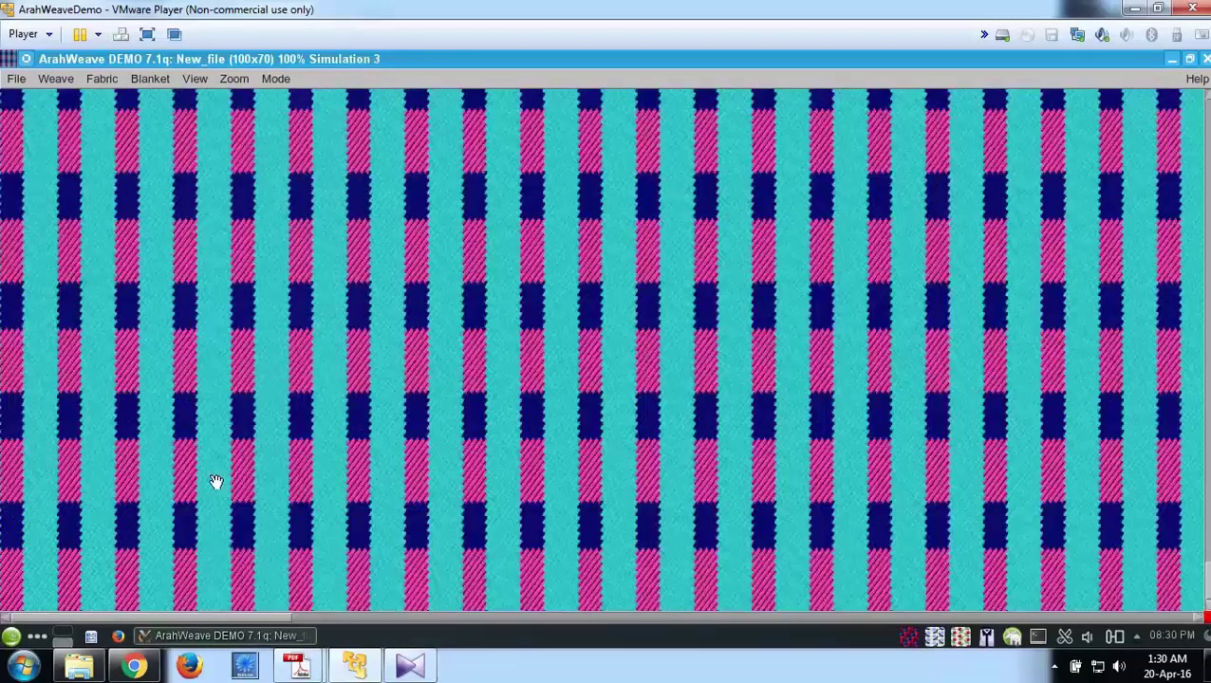
Limit the fabric simulation to display only one repeat
left_click(194, 80)
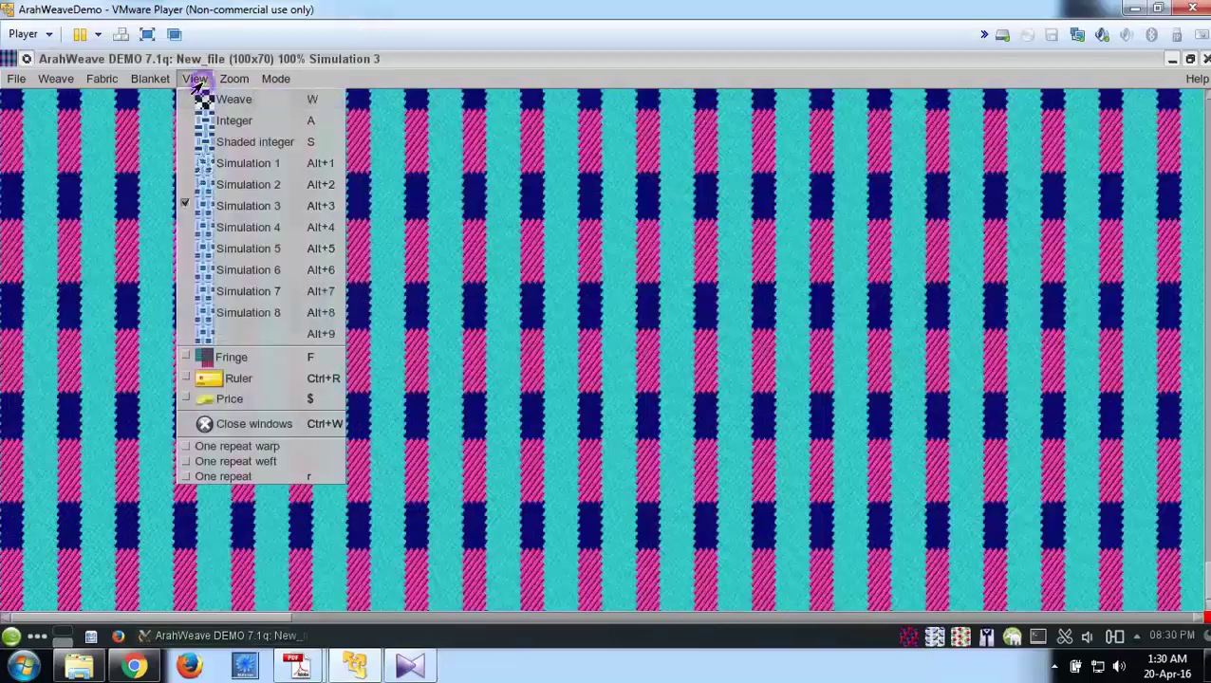
left_click(243, 480)
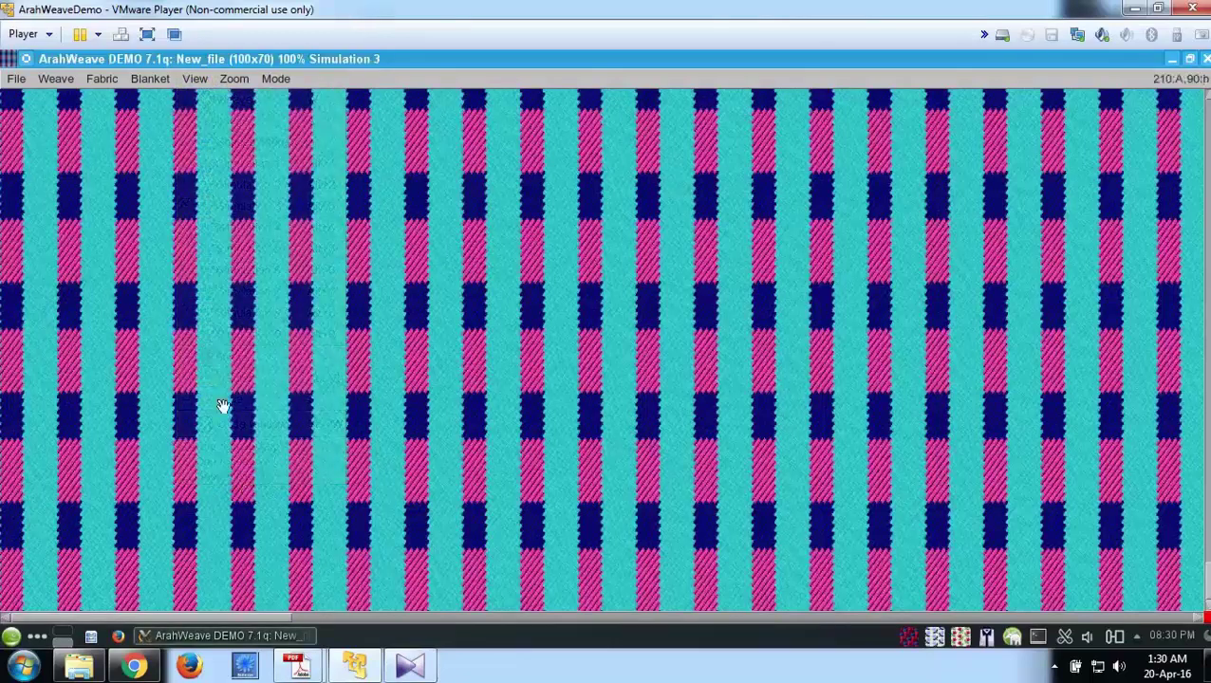
left_click(198, 79)
left_click(228, 478)
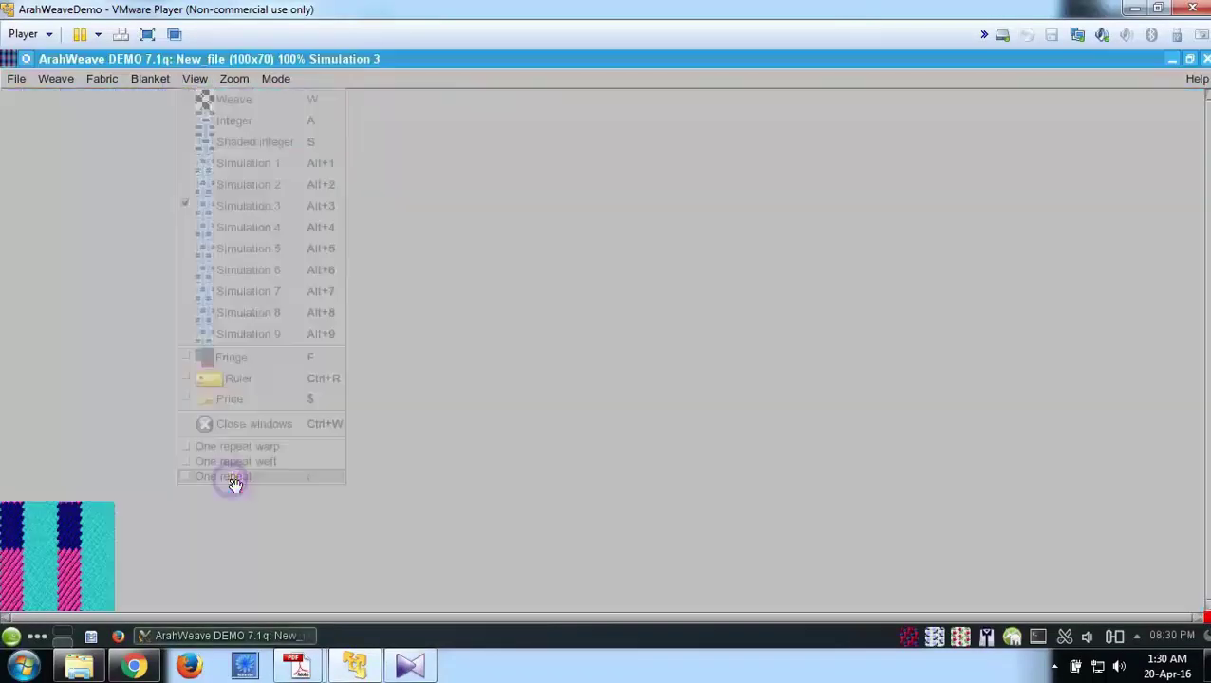
Minimize and restore the ArahWeave windows to bring the weave editor back into view
mouse_move(354, 664)
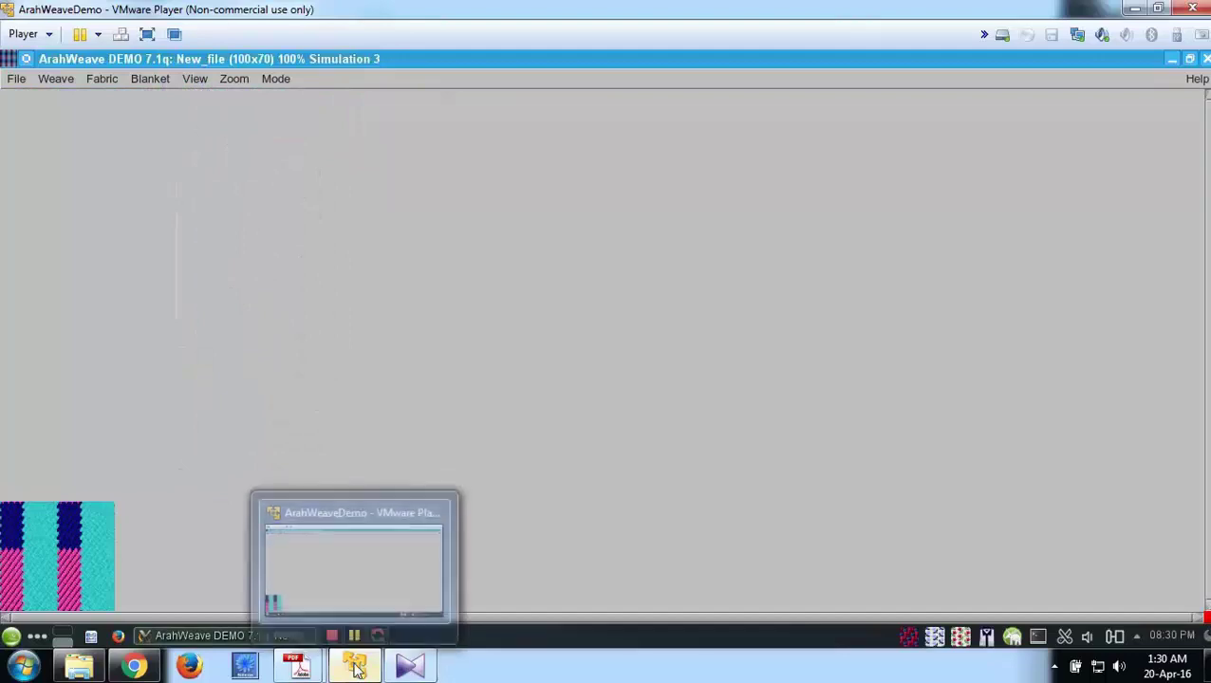
left_click(380, 580)
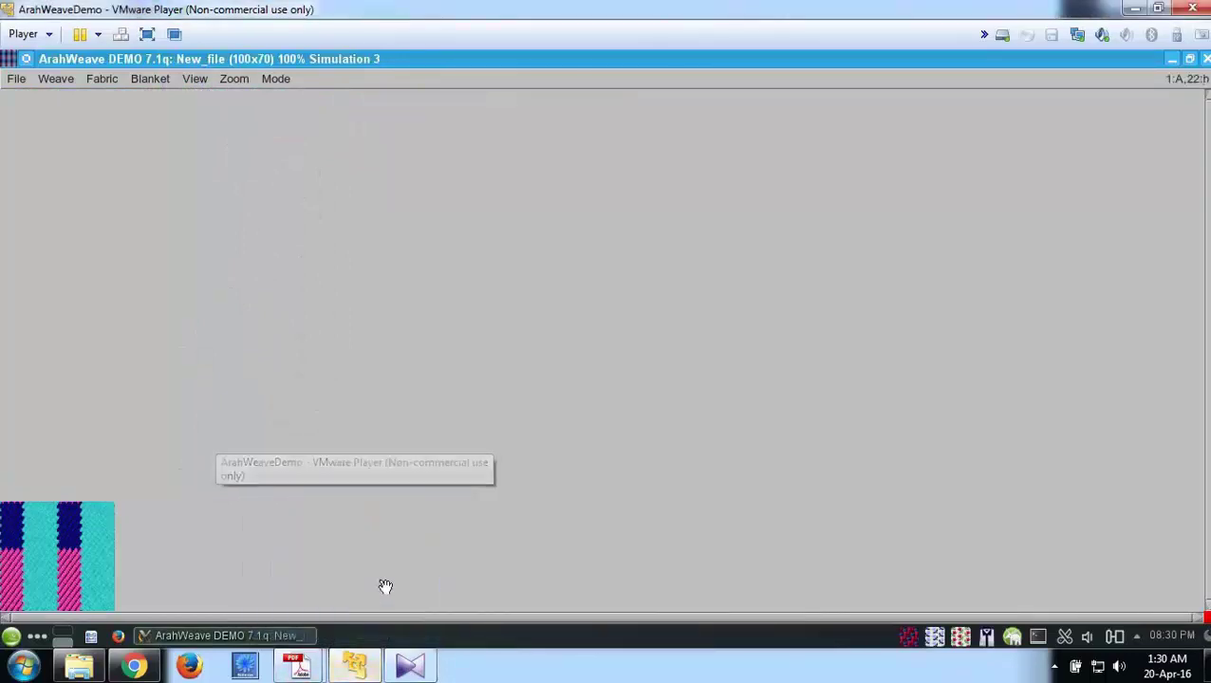
left_click(254, 637)
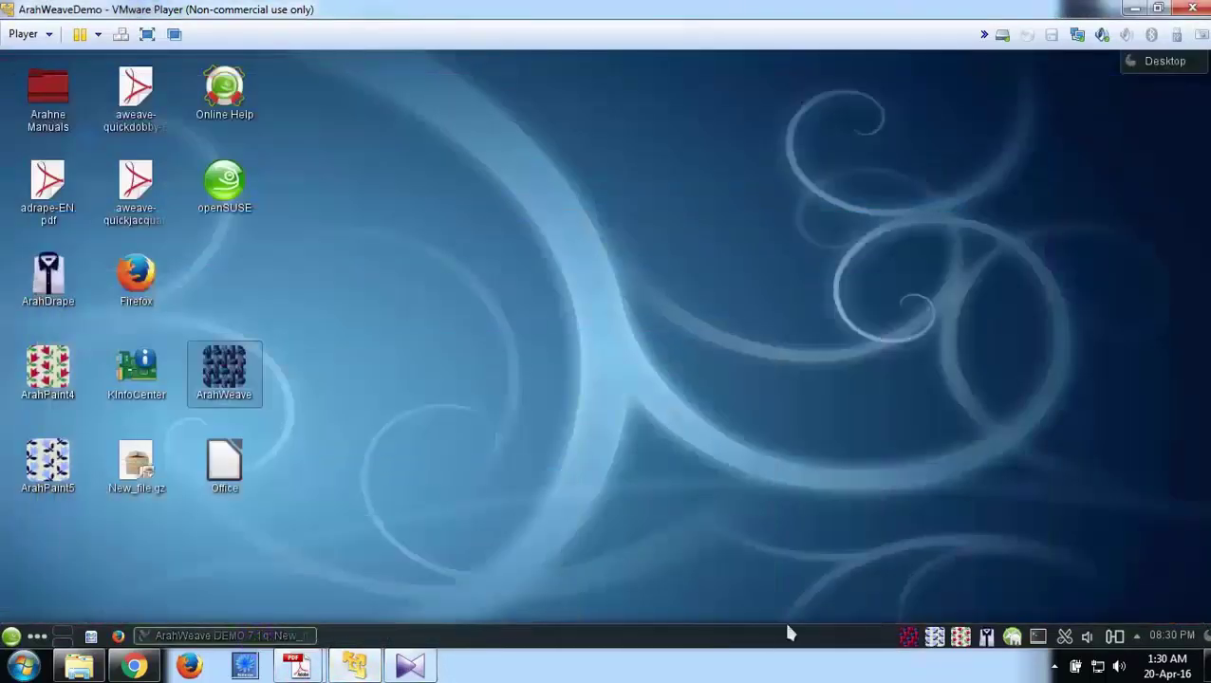
left_click(223, 635)
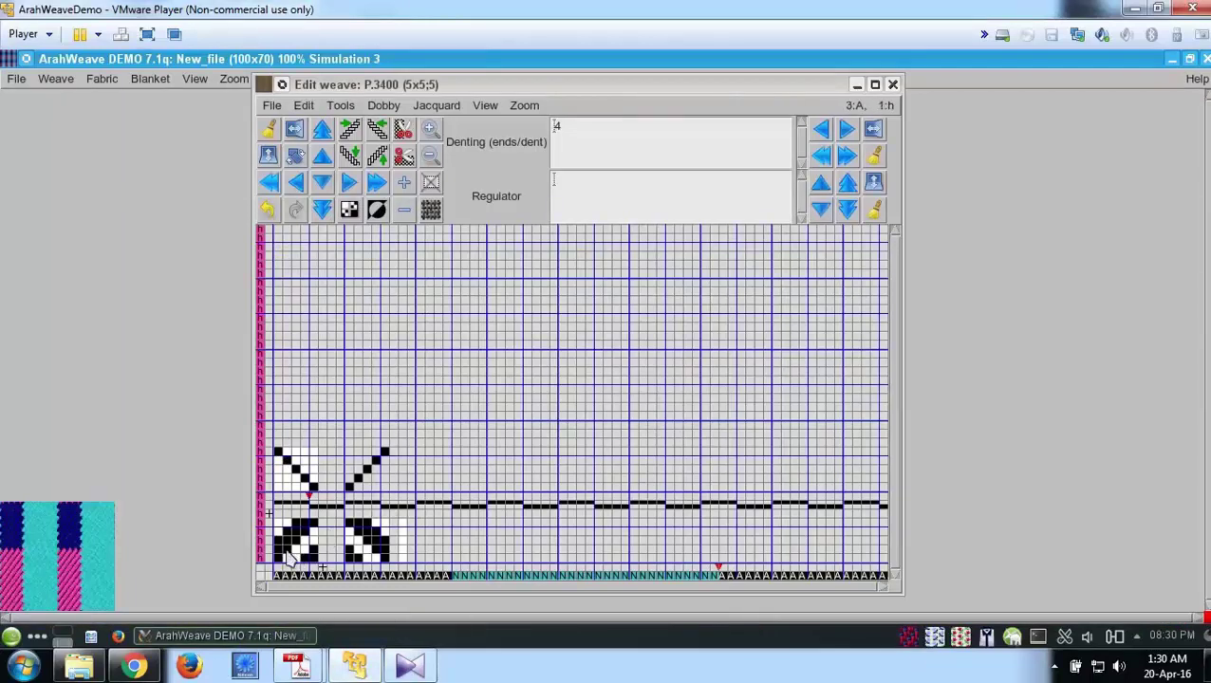
Switch to FSD FINAL.pdf in Adobe Reader and examine the 3/2 Z-twill and S-twill diagrams on page 2
mouse_move(298, 664)
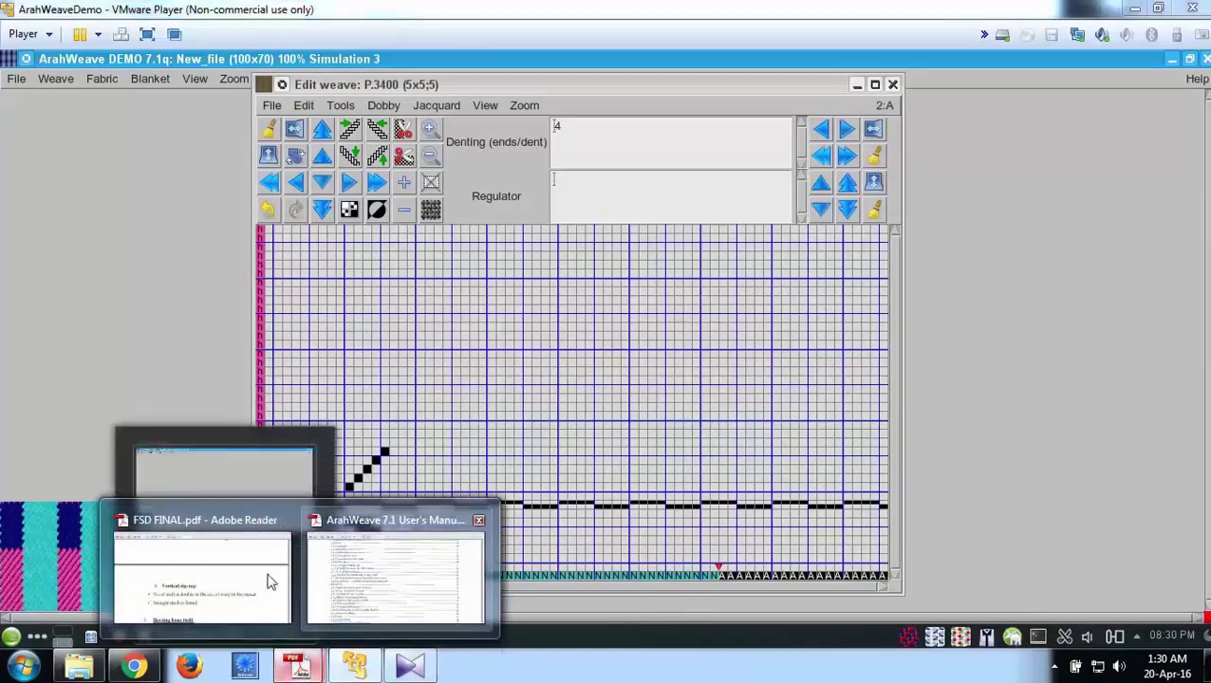
left_click(224, 577)
scroll(340, 439, "up", 5)
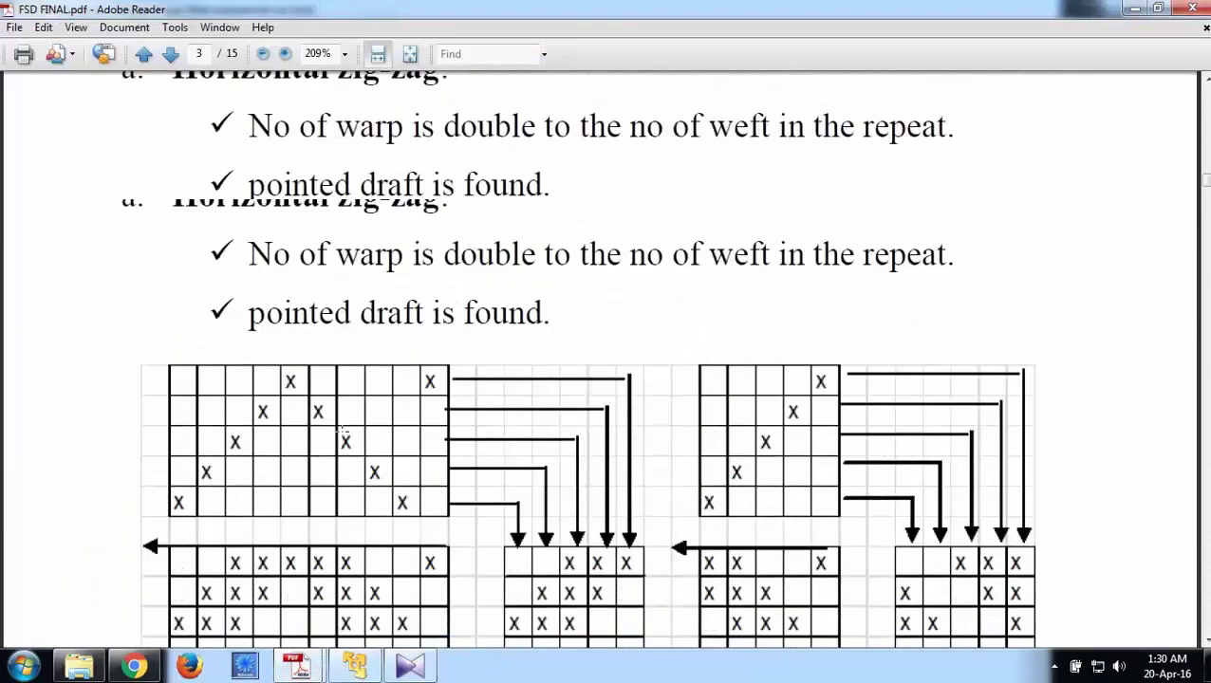
scroll(343, 434, "up", 10)
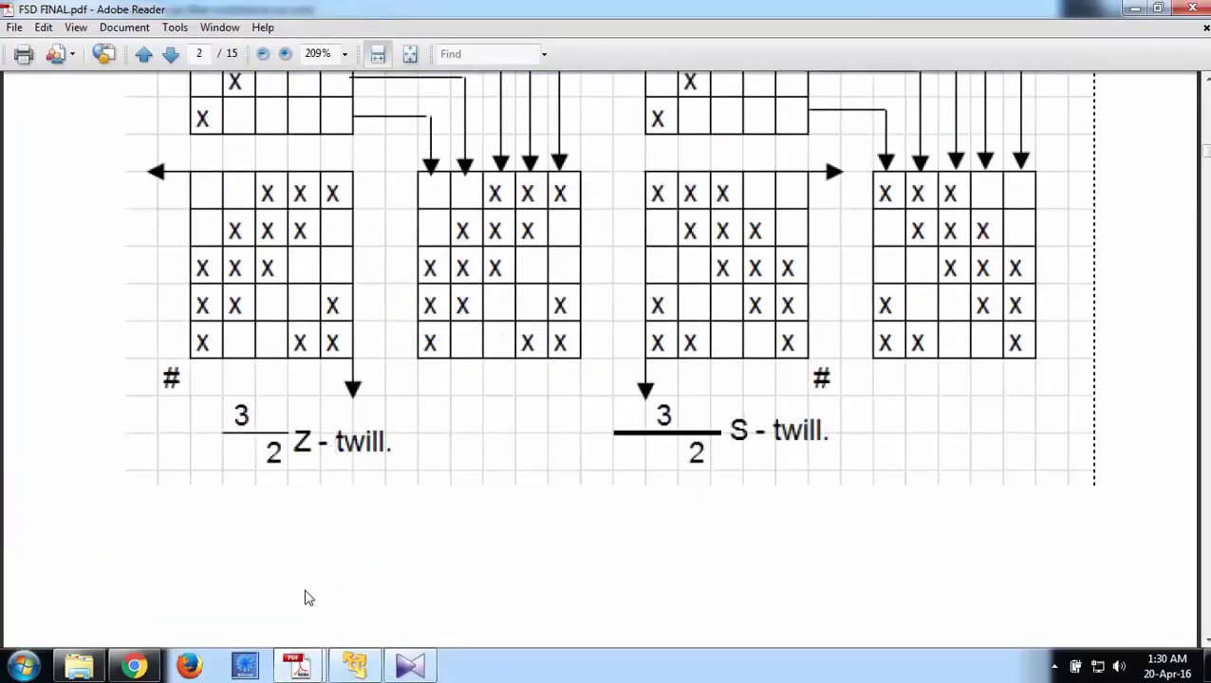
Return to ArahWeave, minimize the weave editor, and open the warp and weft color pattern to examine its thread sequences
left_click(359, 664)
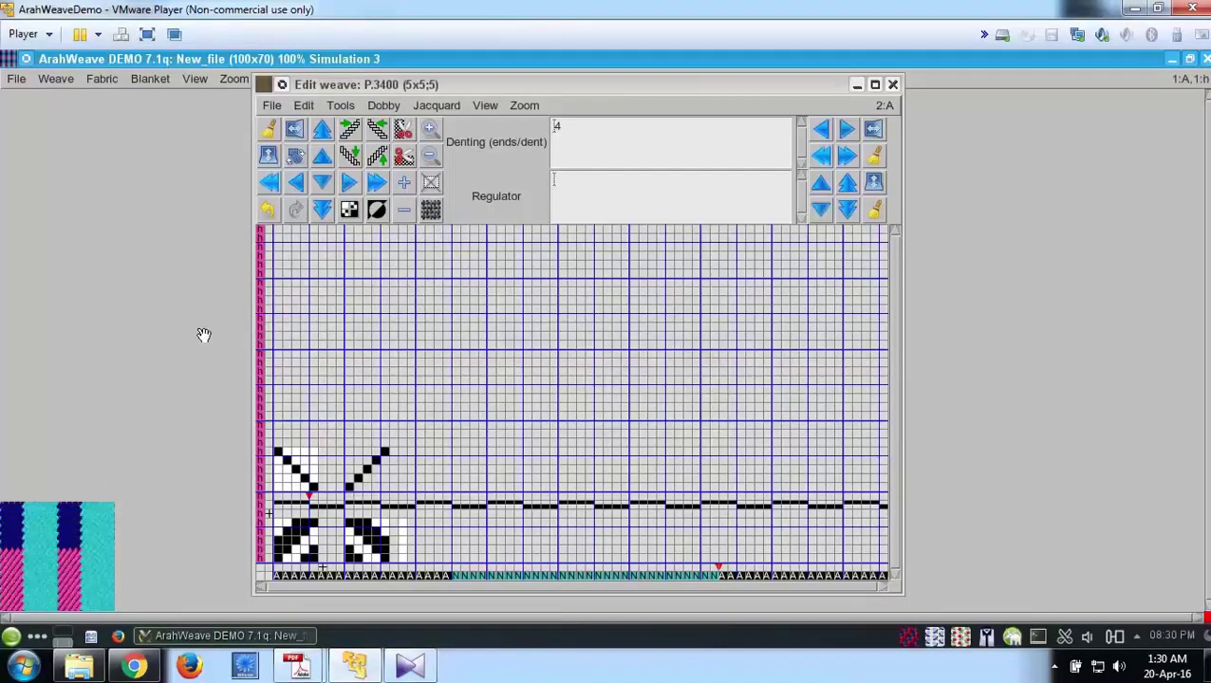
left_click(857, 85)
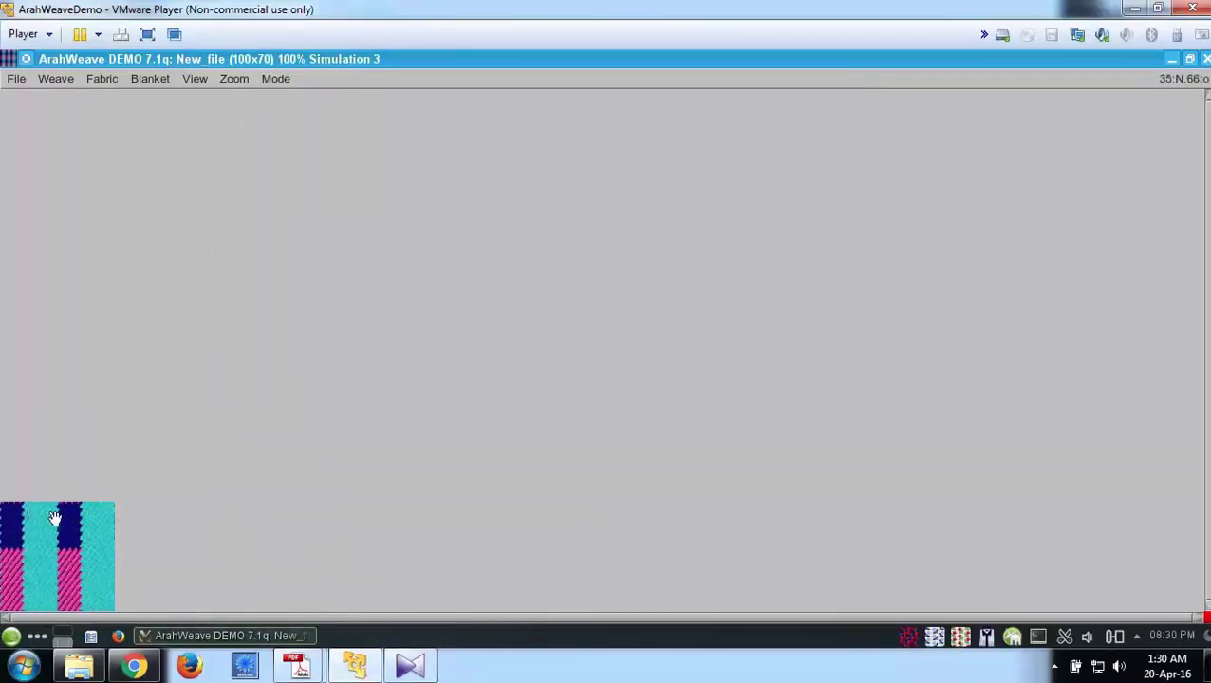
left_click(98, 80)
left_click(126, 111)
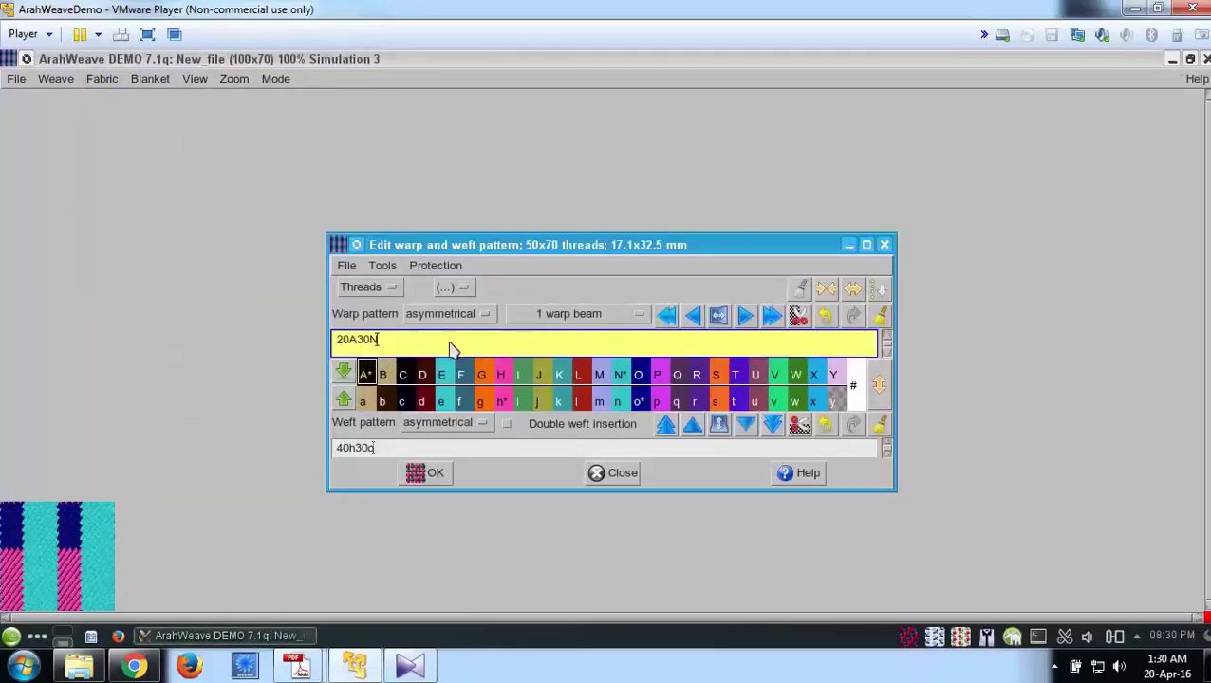
left_click(407, 343)
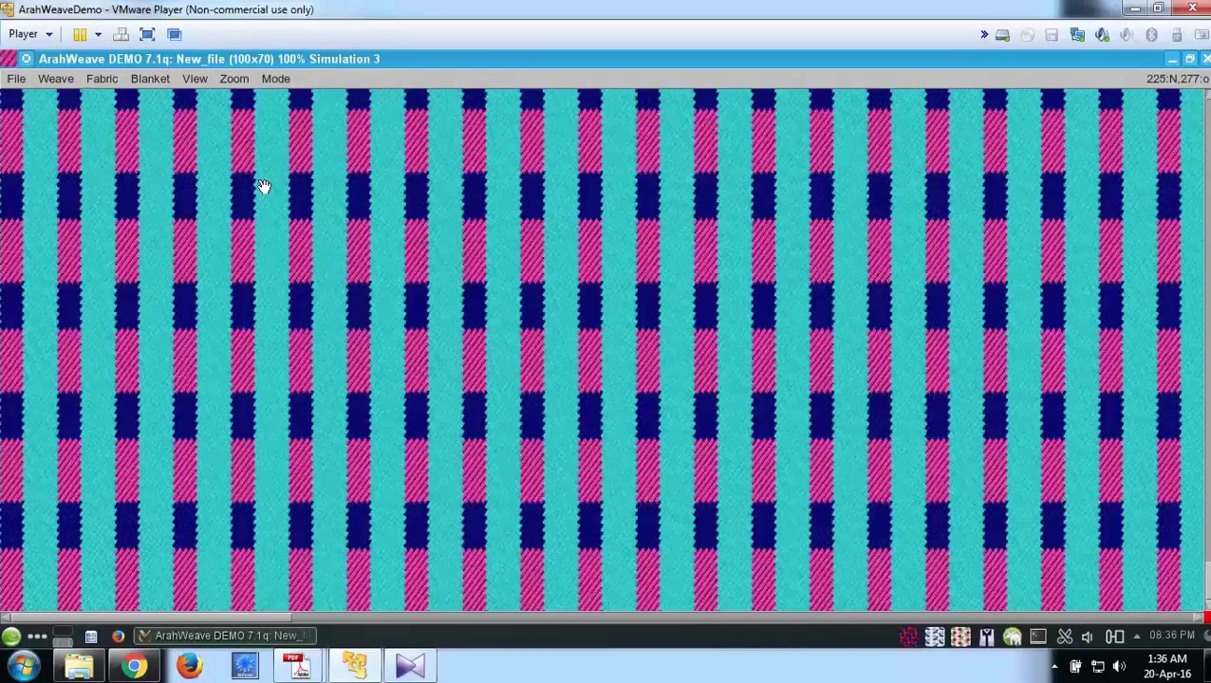
Open the fabric print settings, leave One repeat off, and set the print size to 900 mm wide by 1200 mm high
left_click(16, 79)
left_click(47, 354)
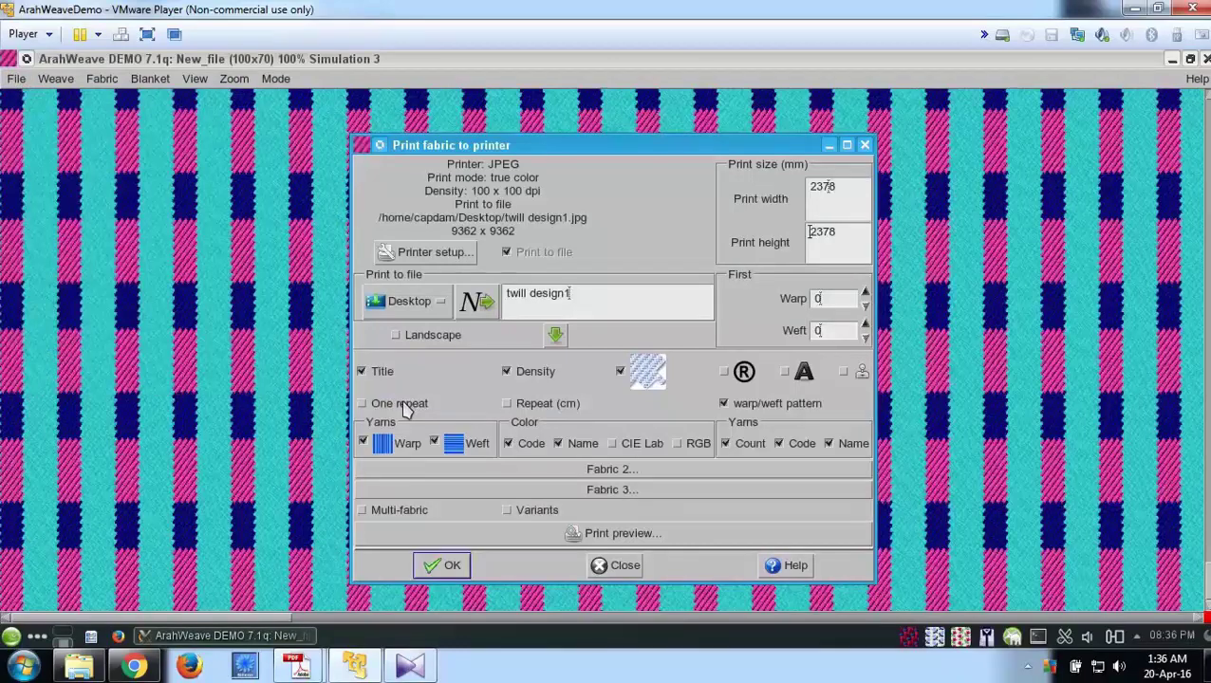
left_click(405, 408)
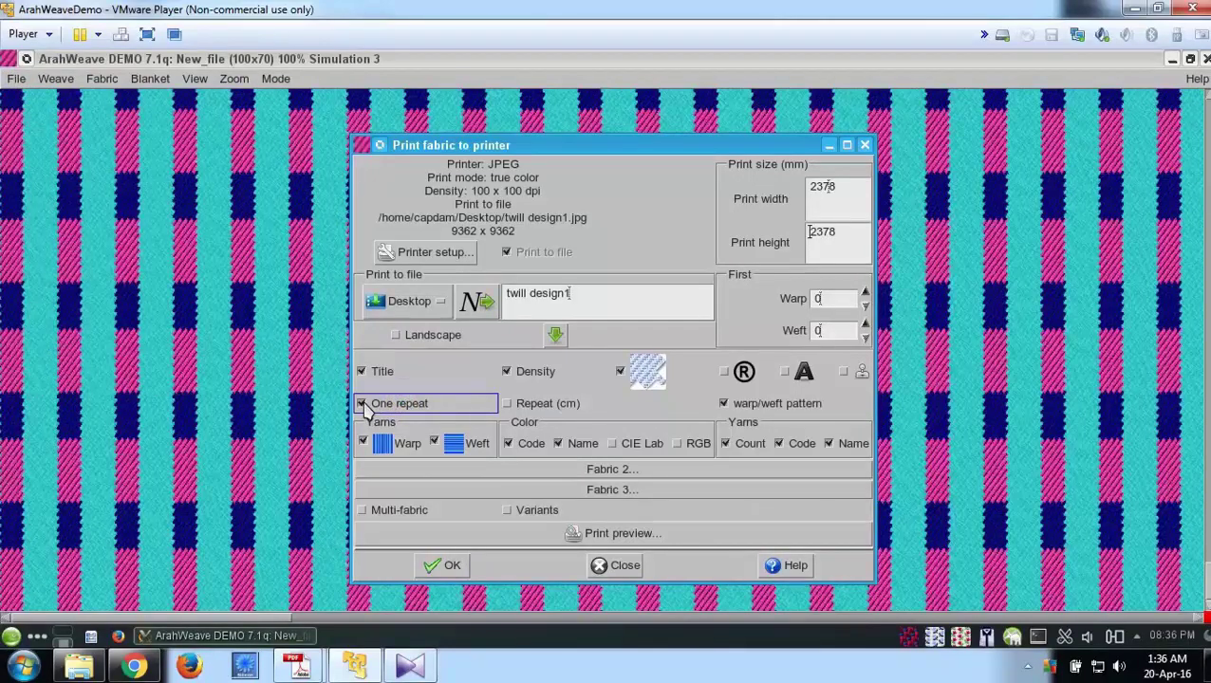
left_click(362, 404)
left_click(852, 199)
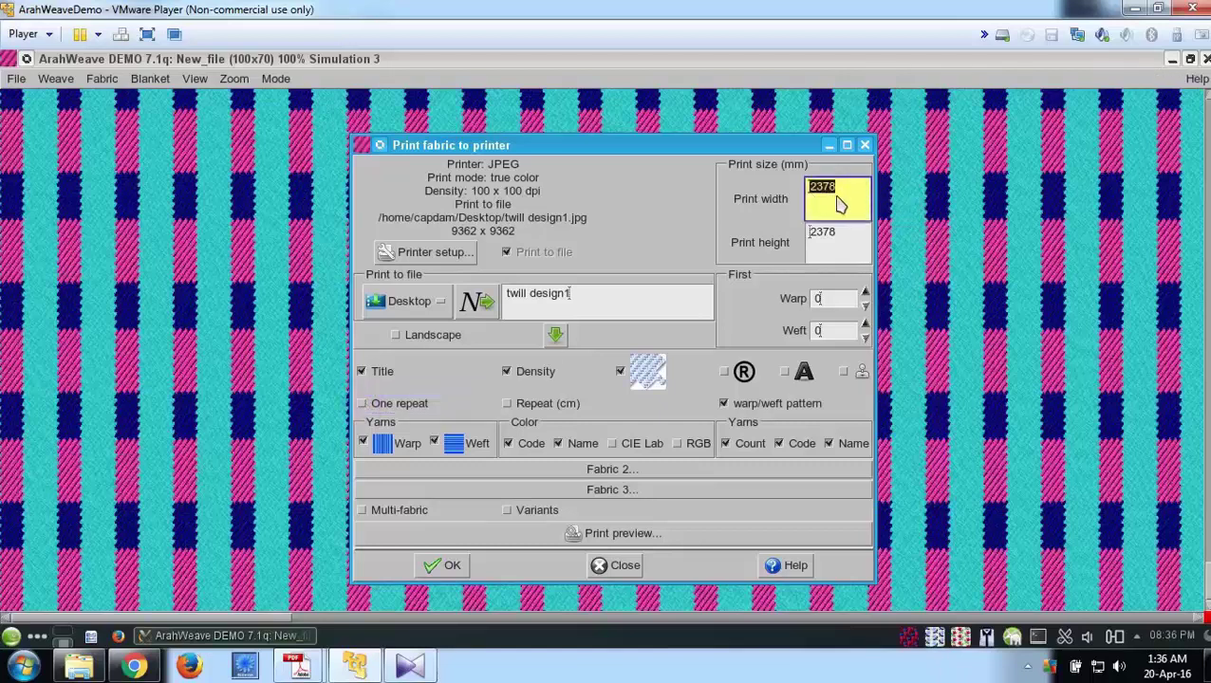
type("900")
left_click(827, 235)
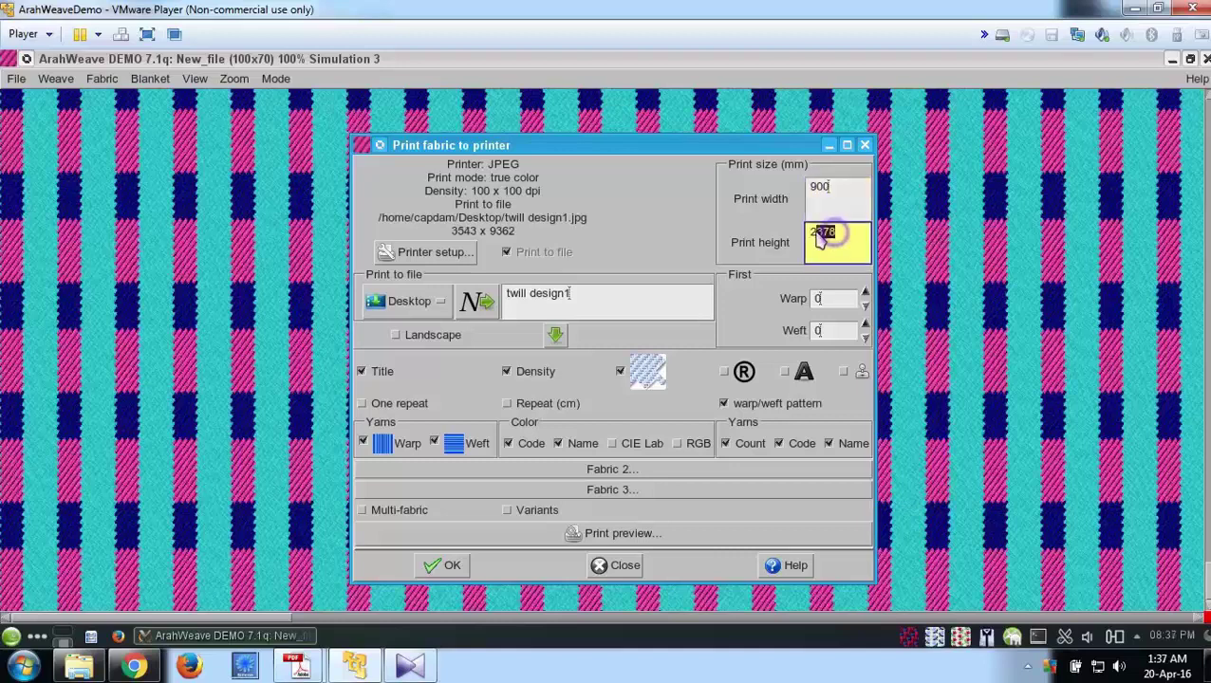
type("1200")
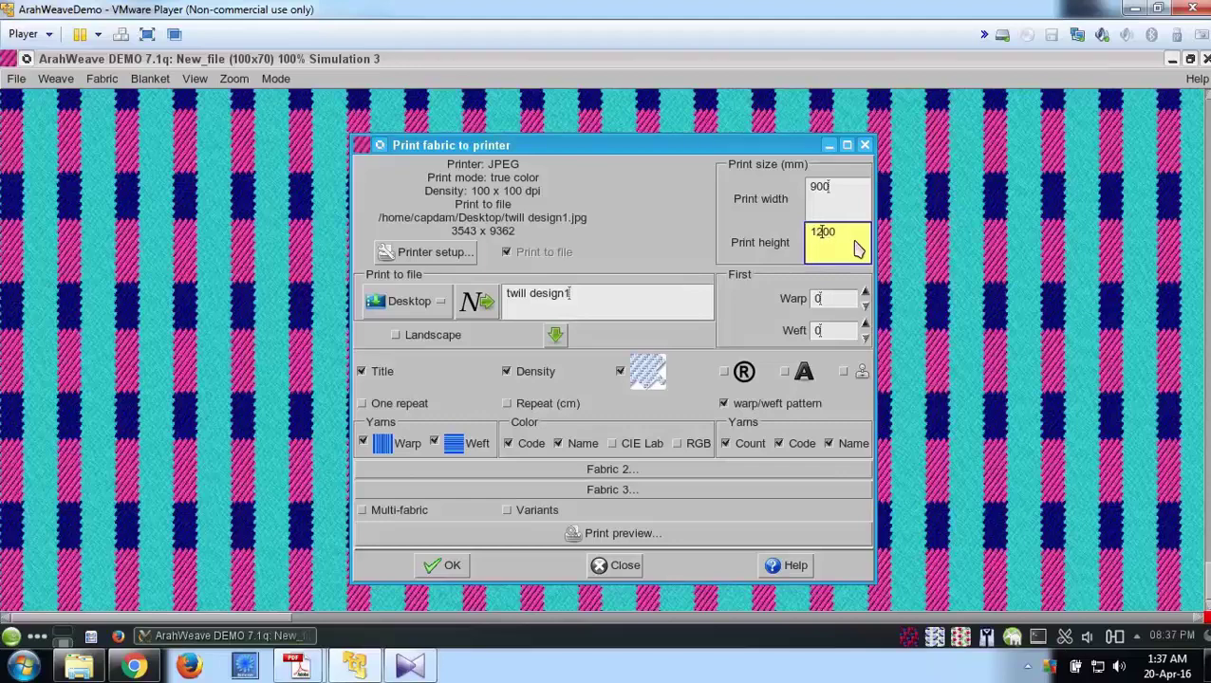
Preview the fabric print, look through the page, and close the preview
left_click(612, 534)
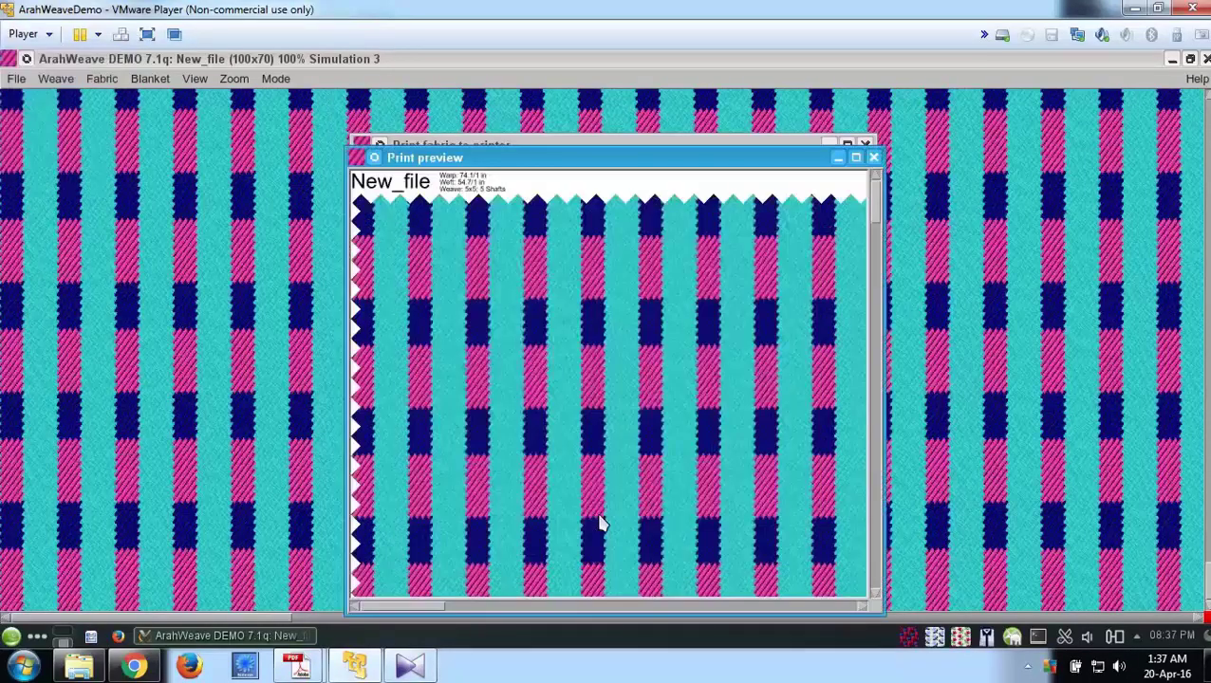
scroll(629, 419, "down", 3)
scroll(633, 414, "down", 2)
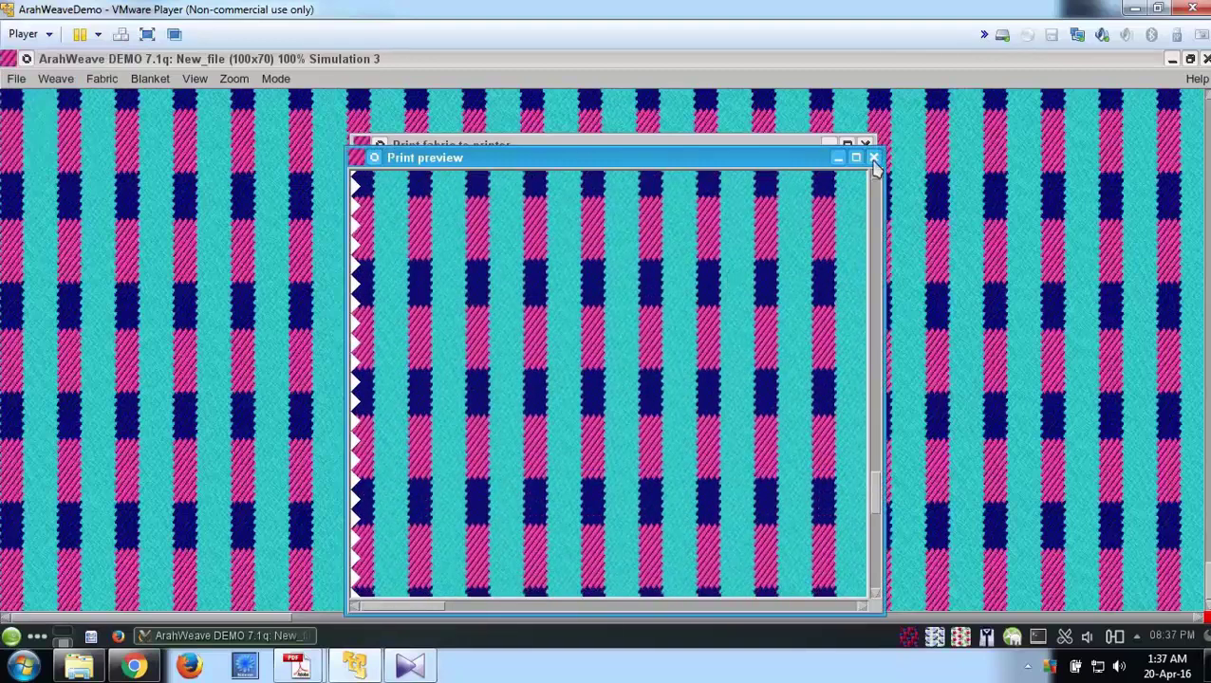
left_click(873, 158)
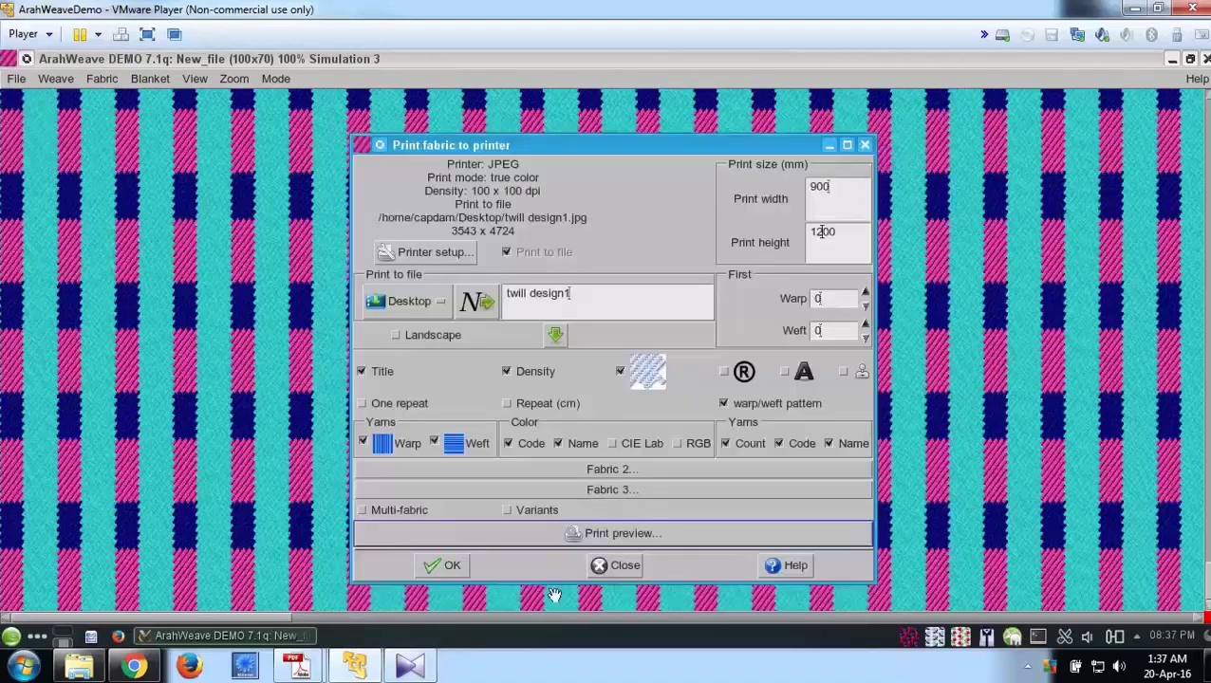
Change the output file name to "twill design" and print the fabric to a JPEG file on the desktop
left_click(590, 296)
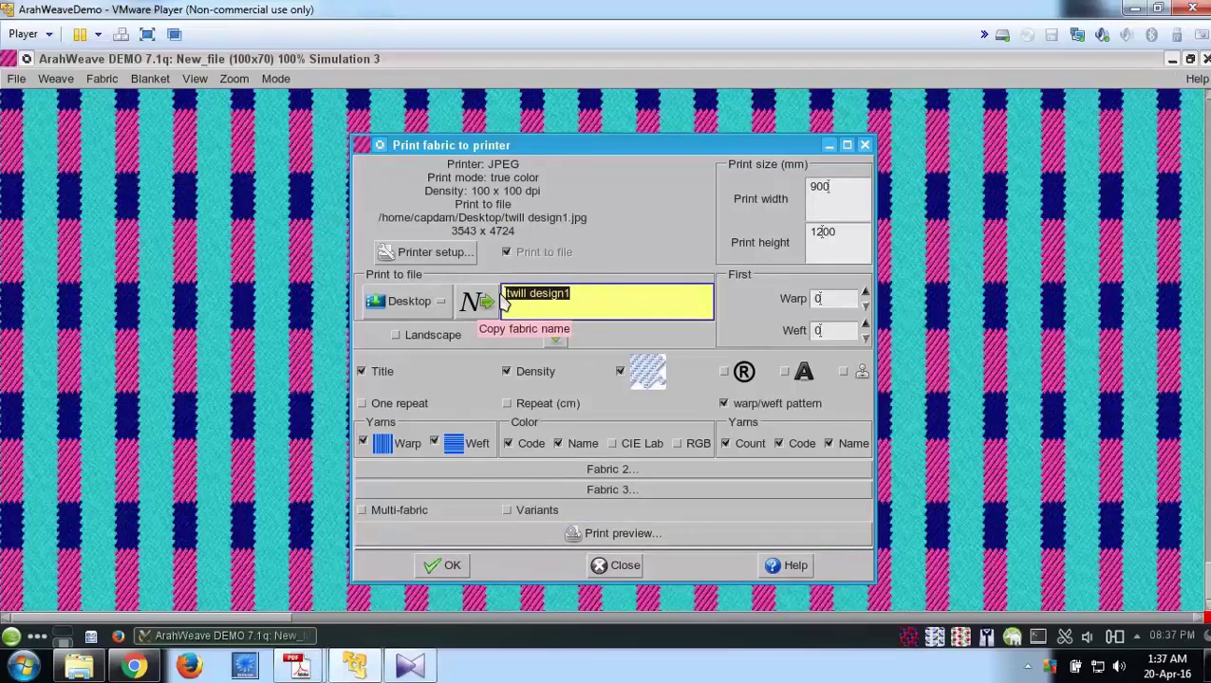
key("BackSpace")
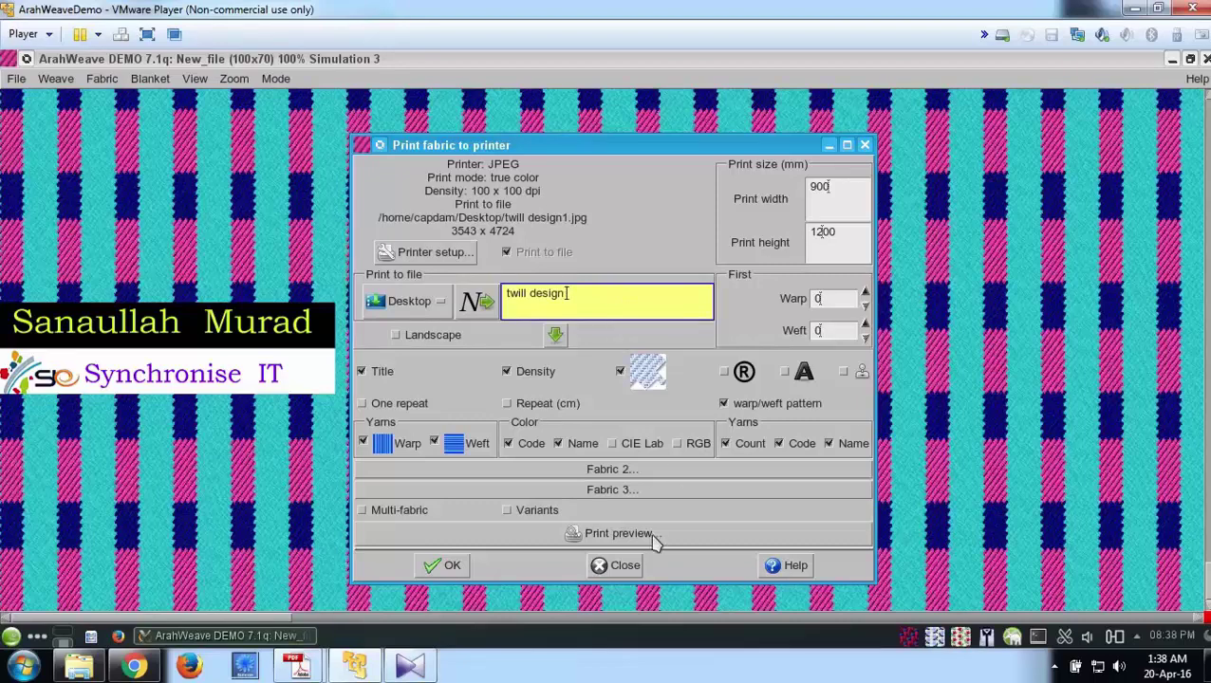
left_click(455, 569)
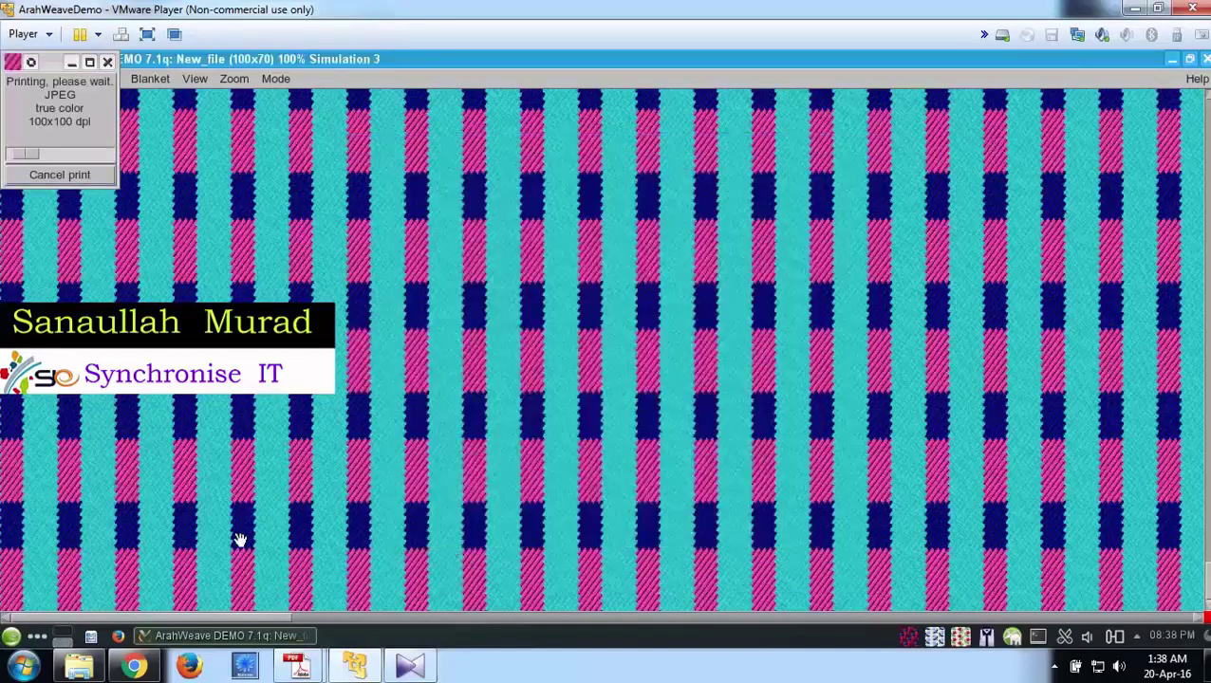
Switch to the virtual machine's desktop and open the printed "twill design .jpg" in Gwenview to view it
mouse_move(79, 665)
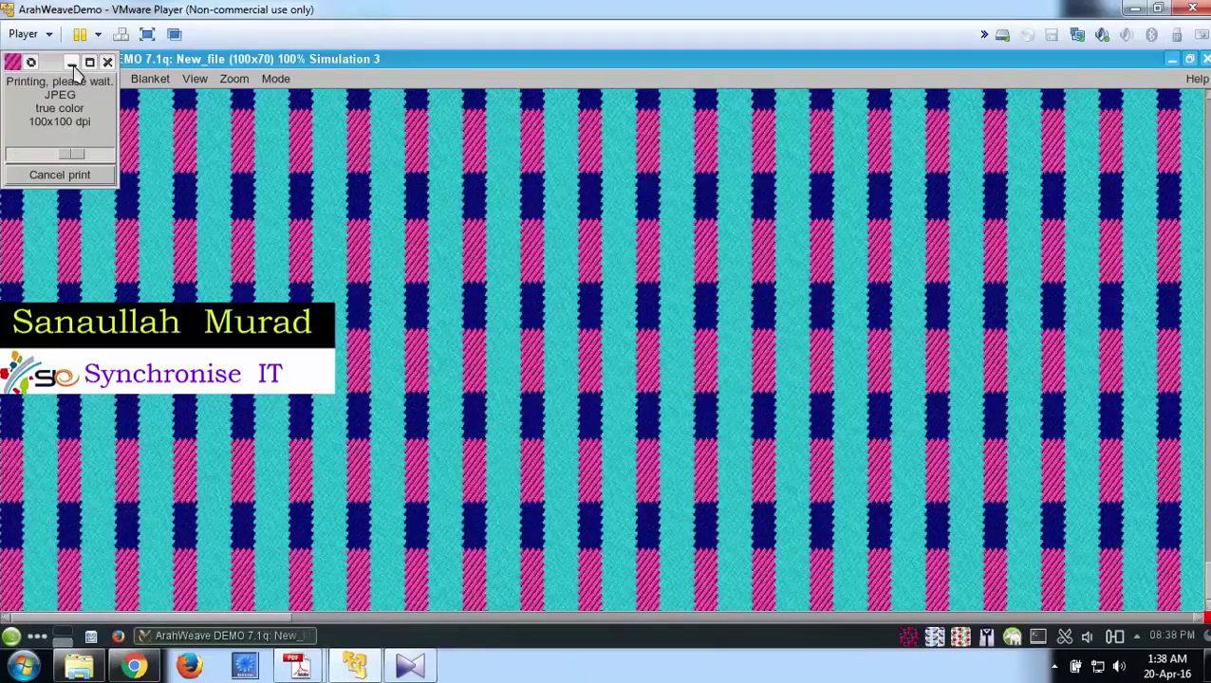
left_click(1189, 59)
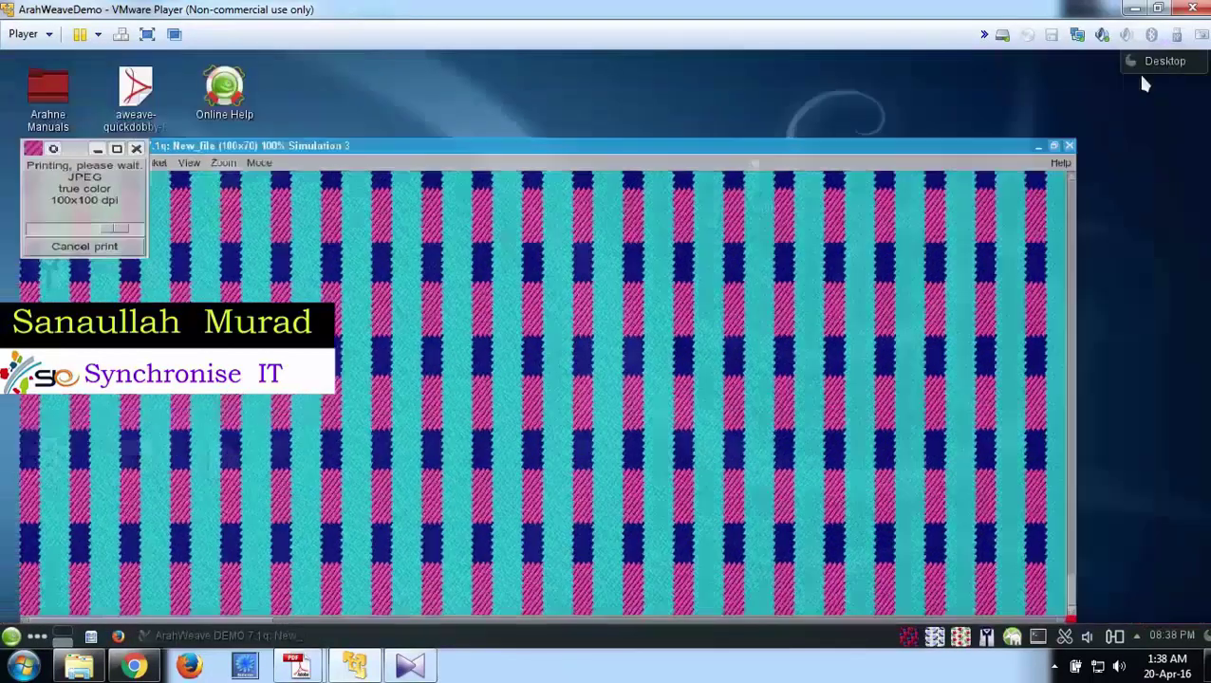
left_click(1148, 62)
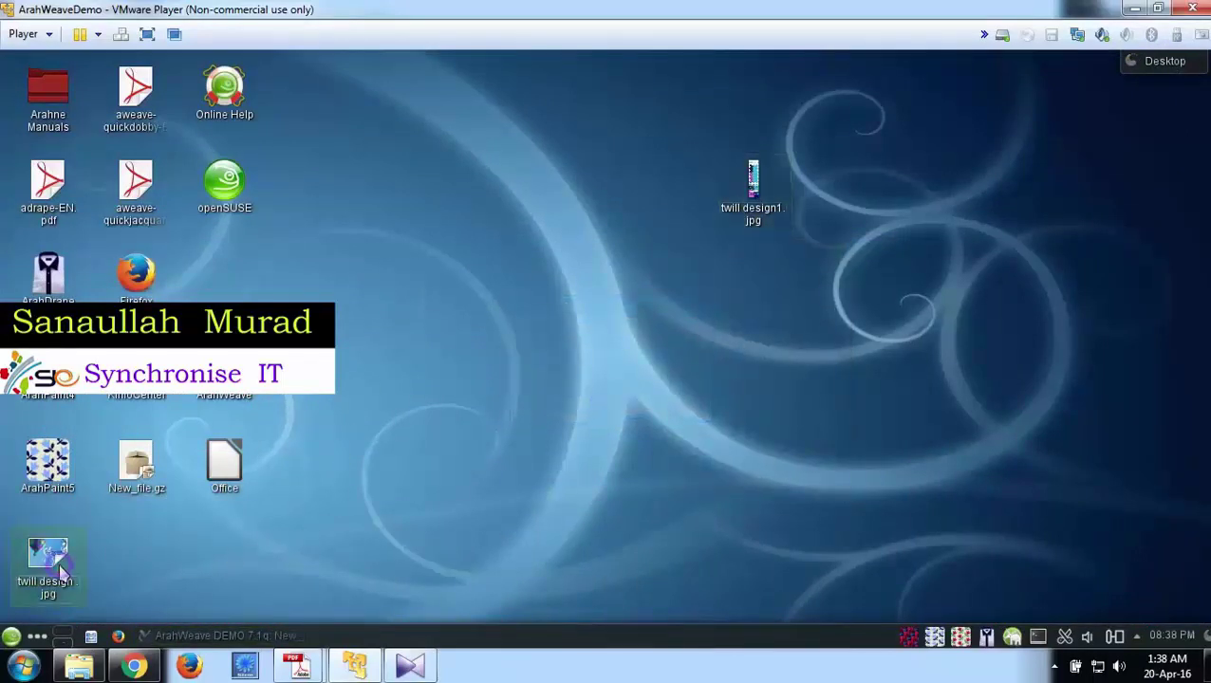
left_click_drag(48, 559, 500, 278)
left_click(500, 278)
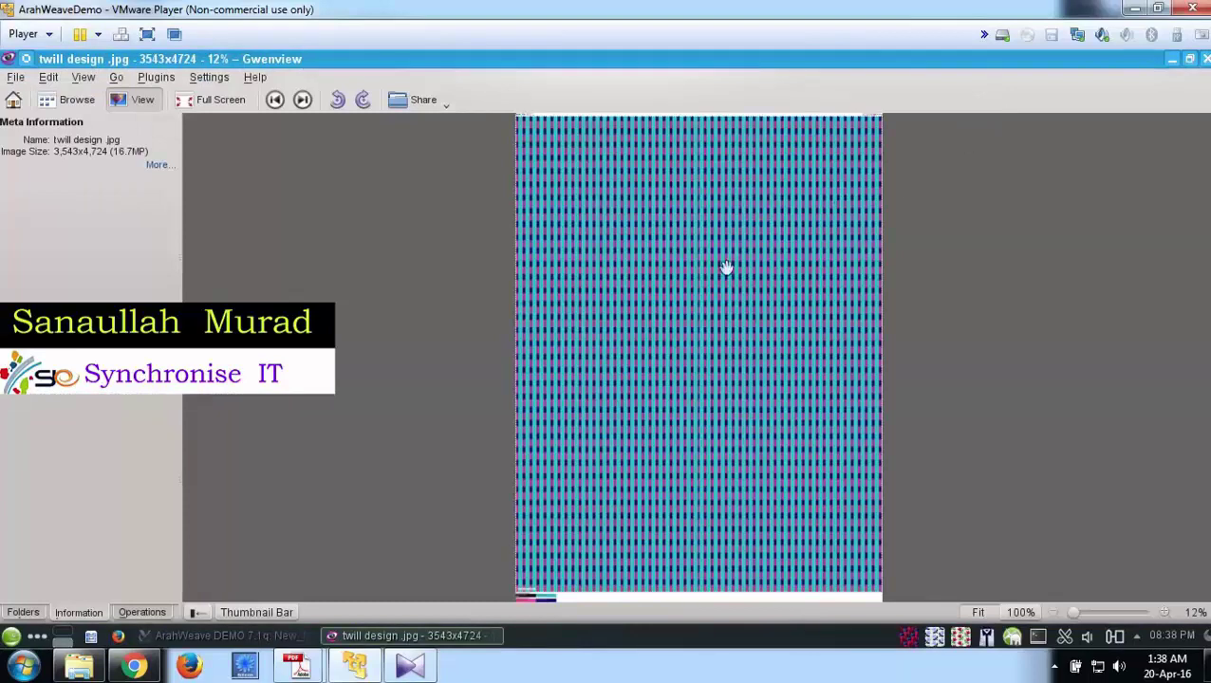
Reopen the printed "twill design .jpg" from the virtual machine's desktop in Gwenview, inspect the weave at 100%, and close the viewer
left_click(1172, 59)
right_click(735, 188)
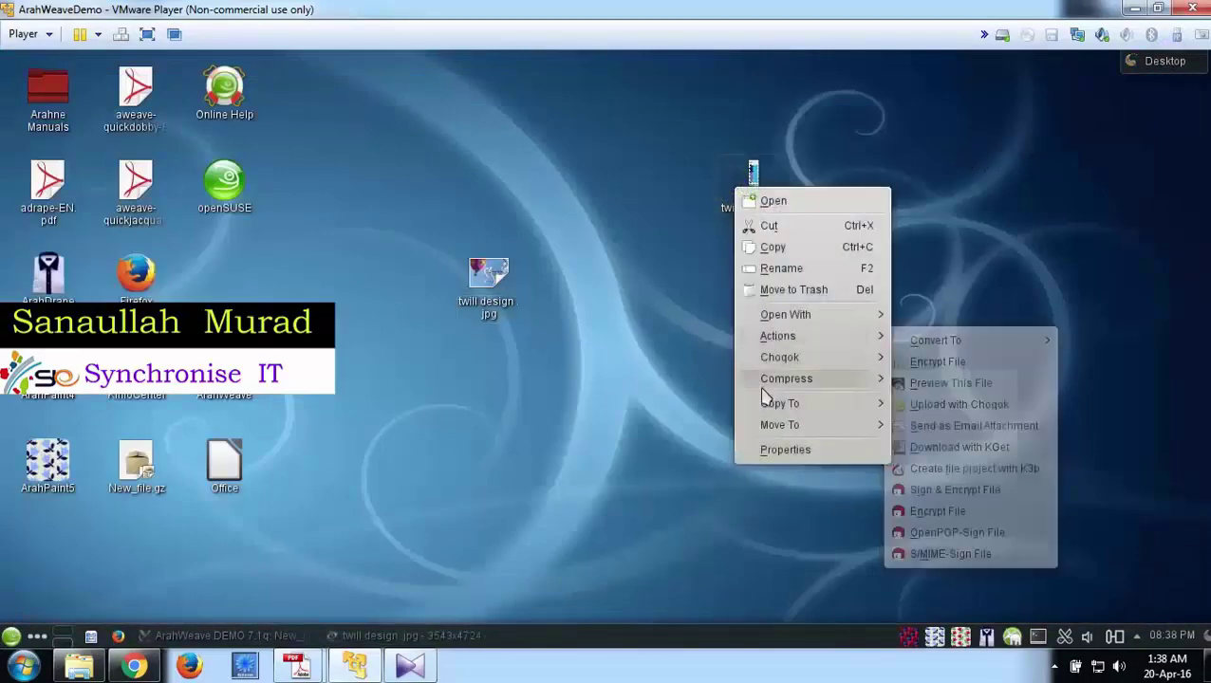
left_click(558, 638)
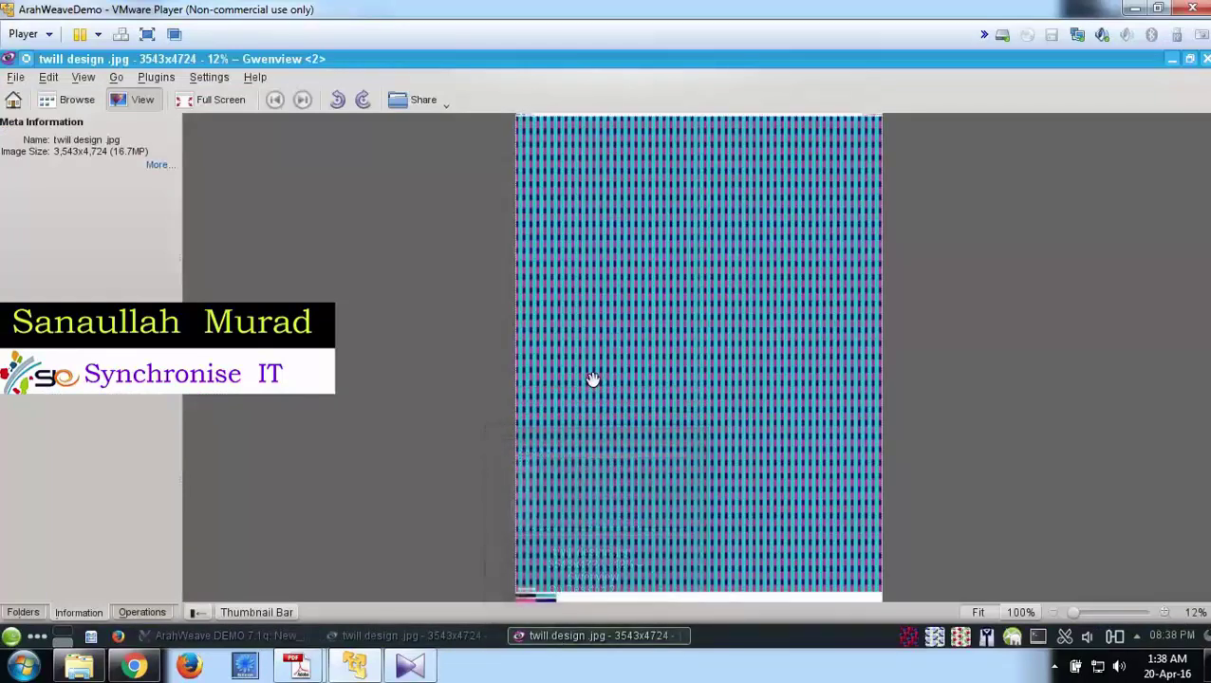
left_click(670, 379)
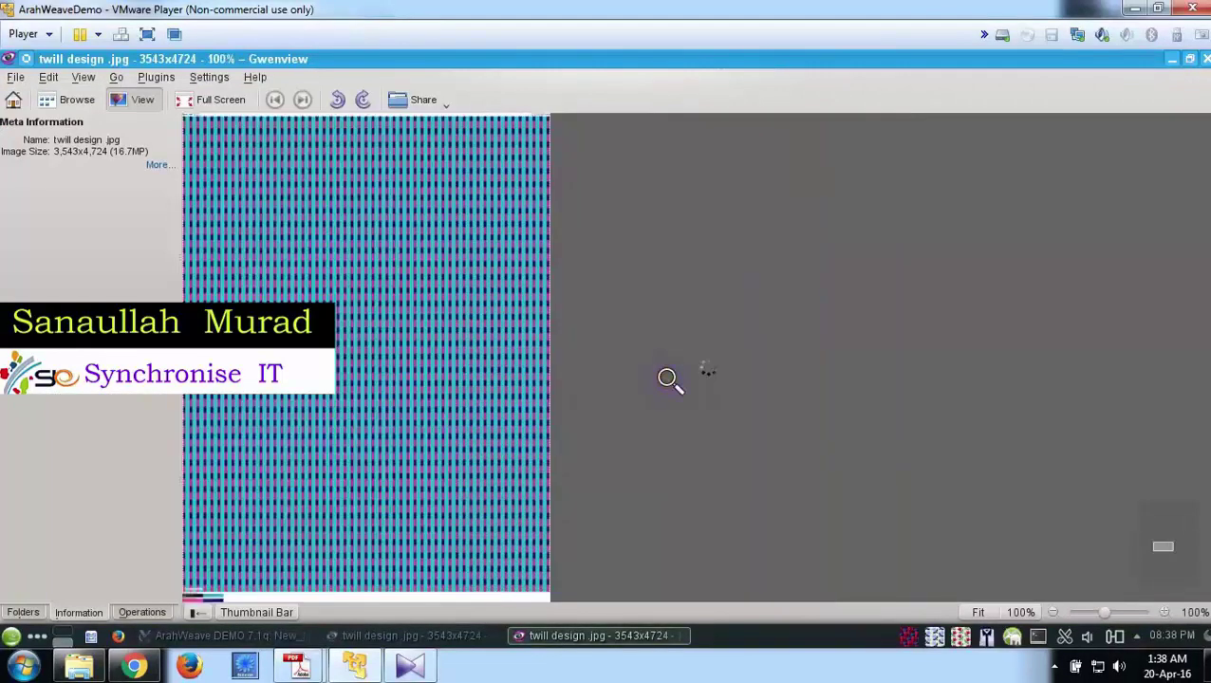
scroll(760, 380, "up", 5)
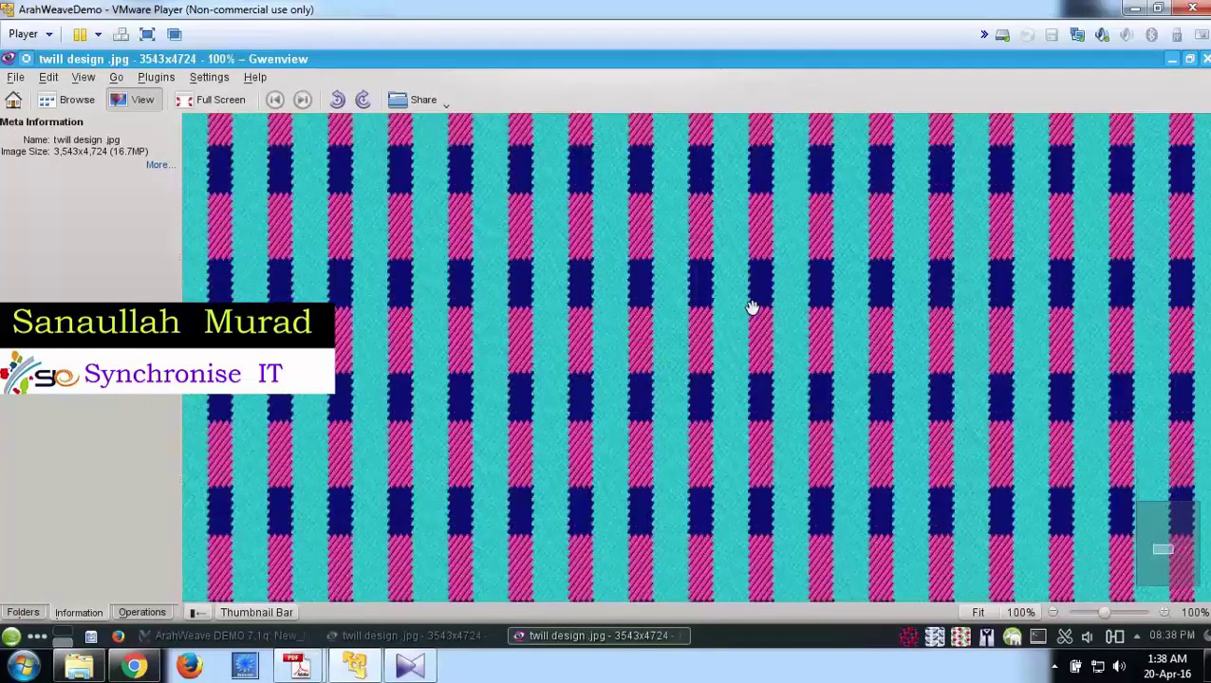
left_click(1205, 59)
Copy "twill design .jpg" from the virtual machine's desktop and paste it into the Programming (I:) drive in Windows Explorer
right_click(488, 304)
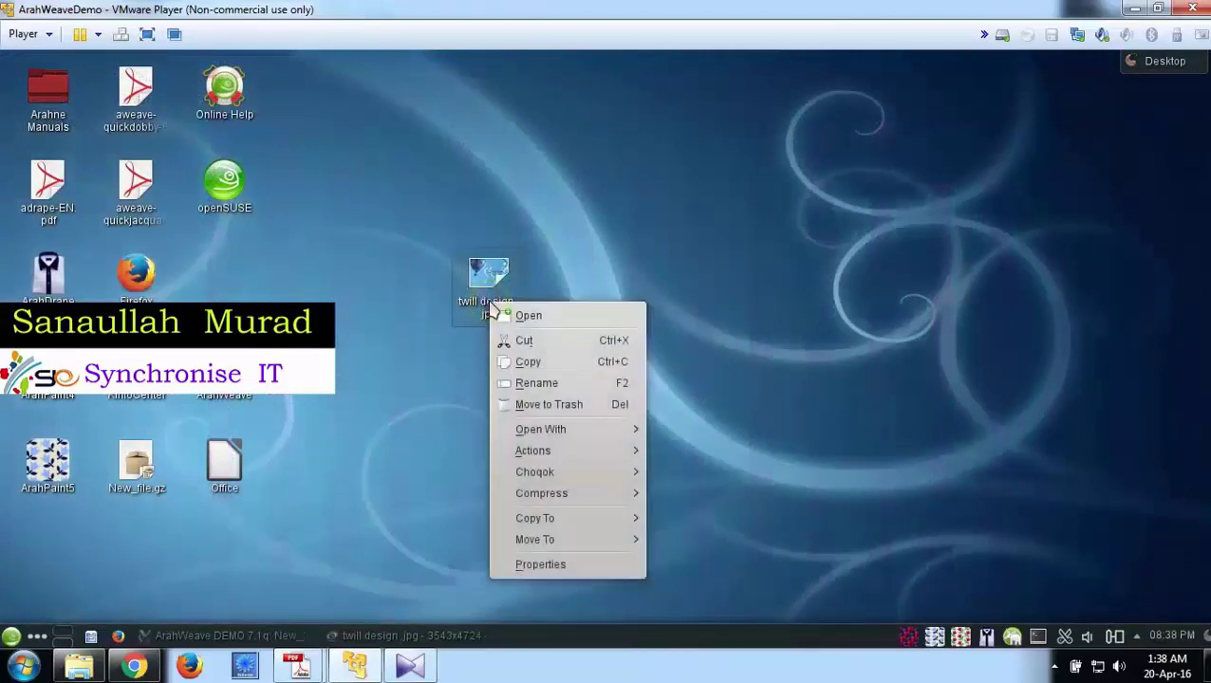
left_click(529, 364)
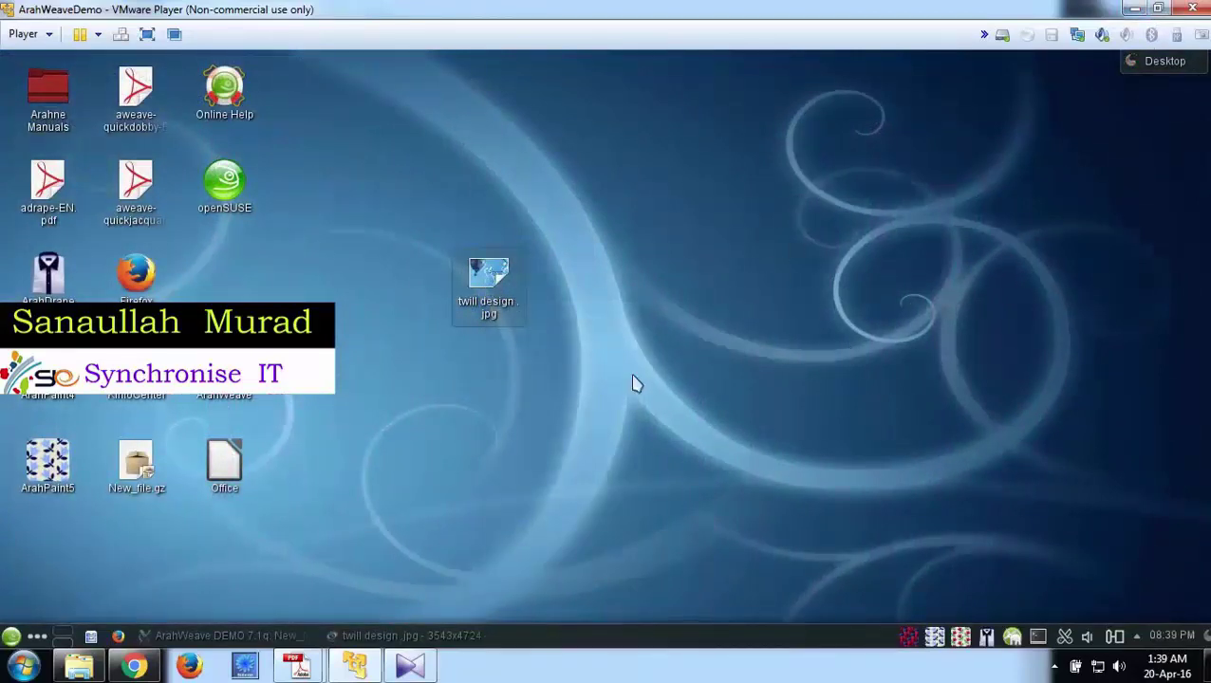
left_click(1134, 8)
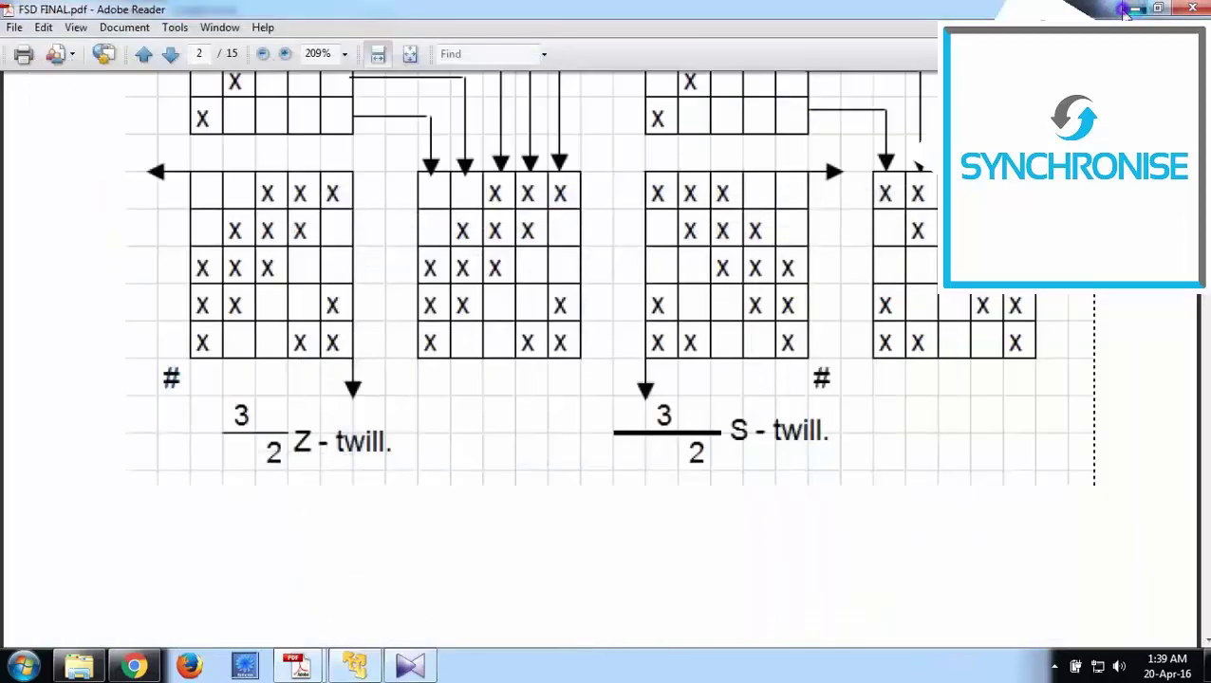
left_click(1128, 9)
left_click(116, 301)
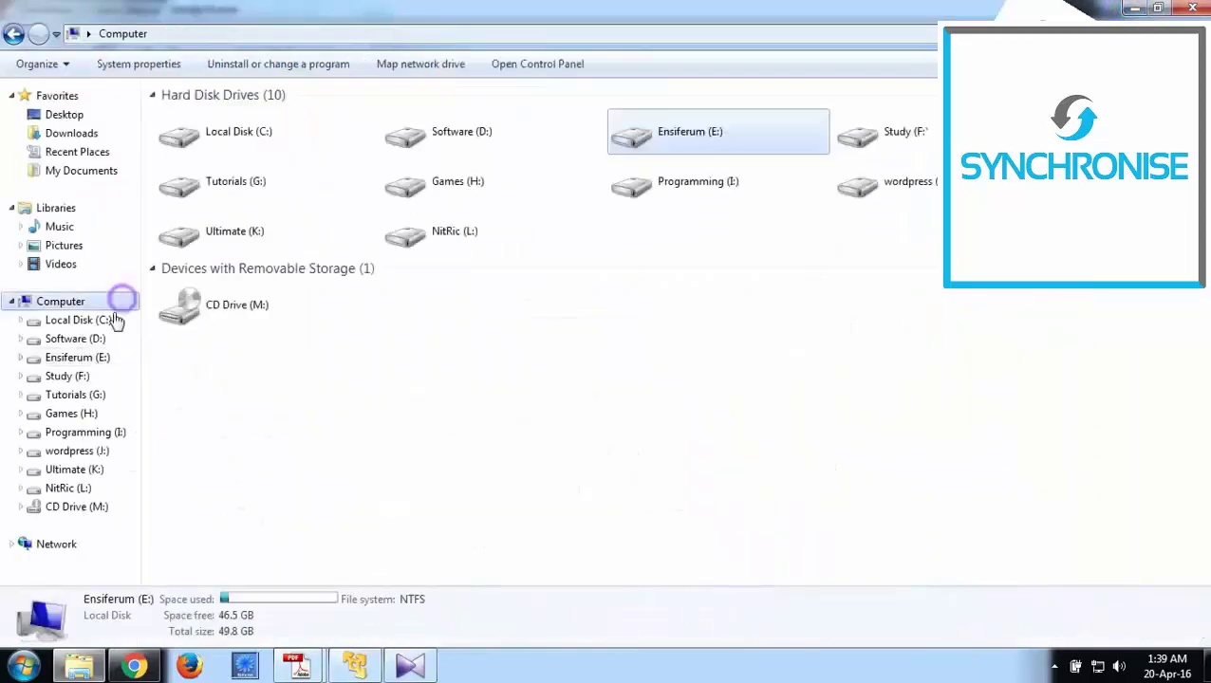
left_click(107, 320)
right_click(346, 353)
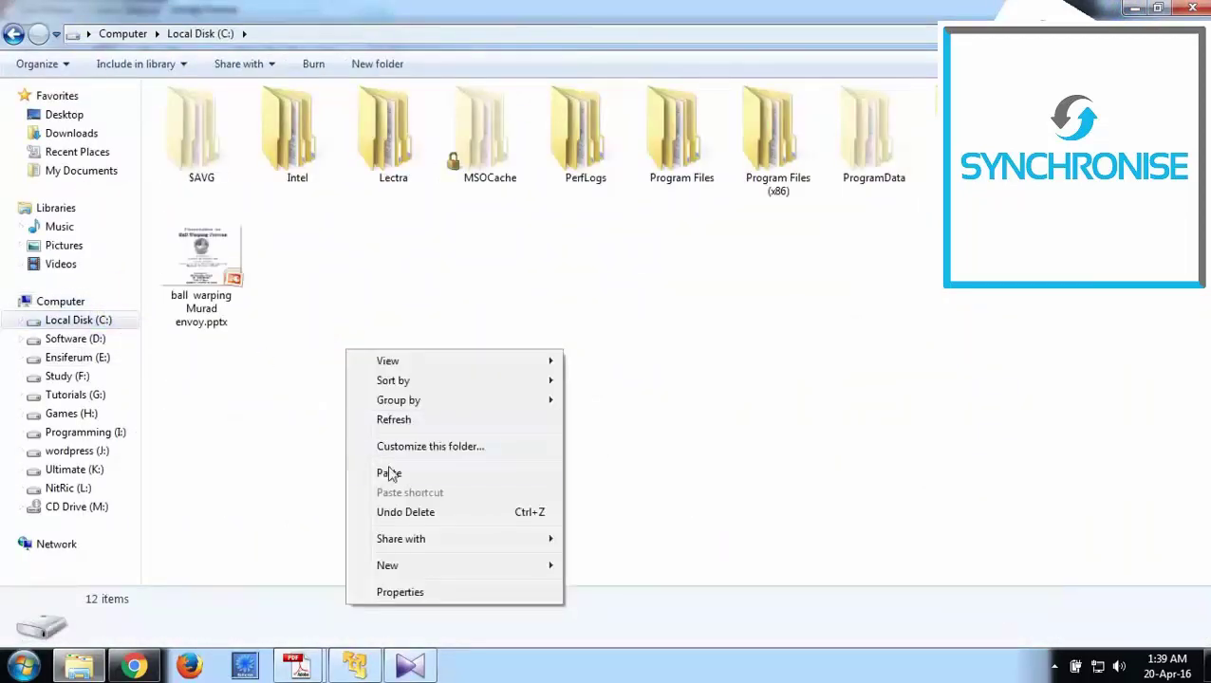
left_click(383, 468)
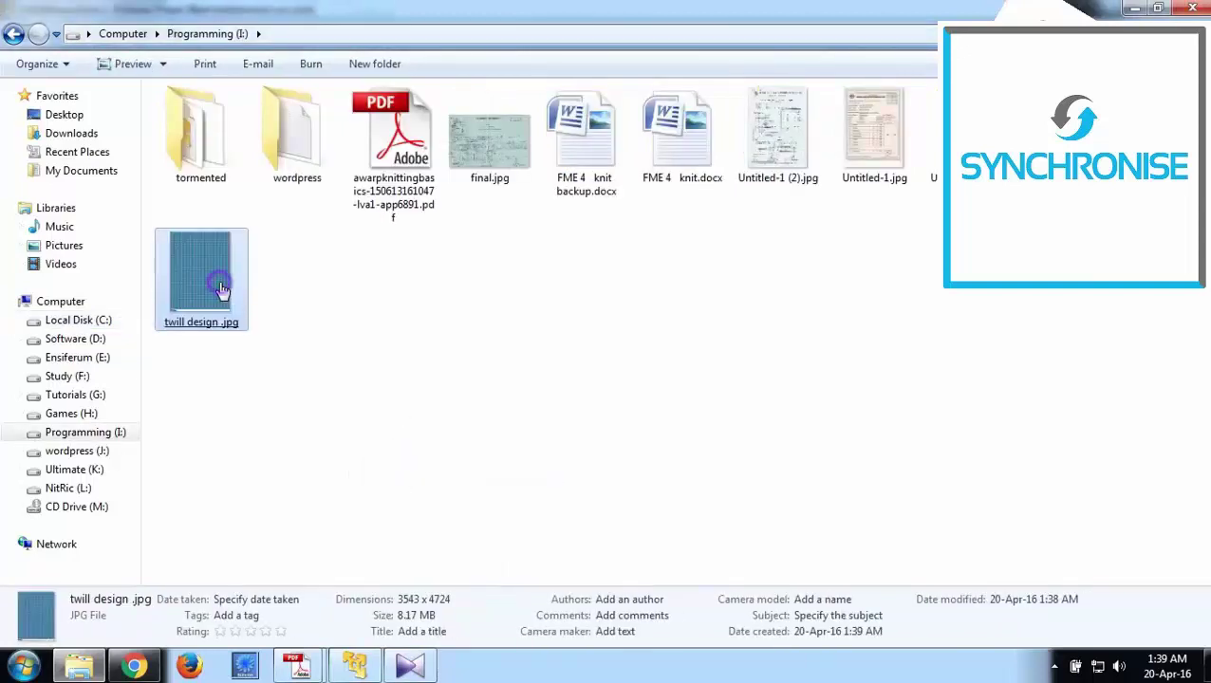
Open the pasted "twill design .jpg" in Windows Photo Viewer and examine the twill lines and color stripes up close
double_click(219, 290)
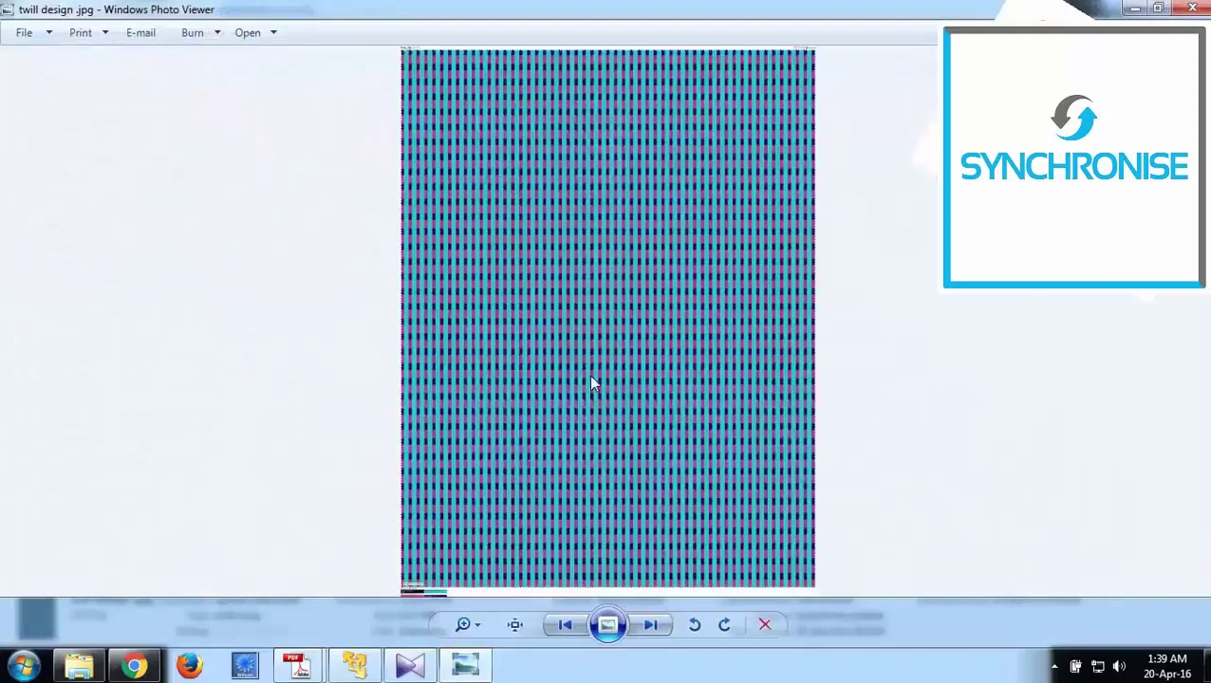
scroll(517, 422, "up", 6)
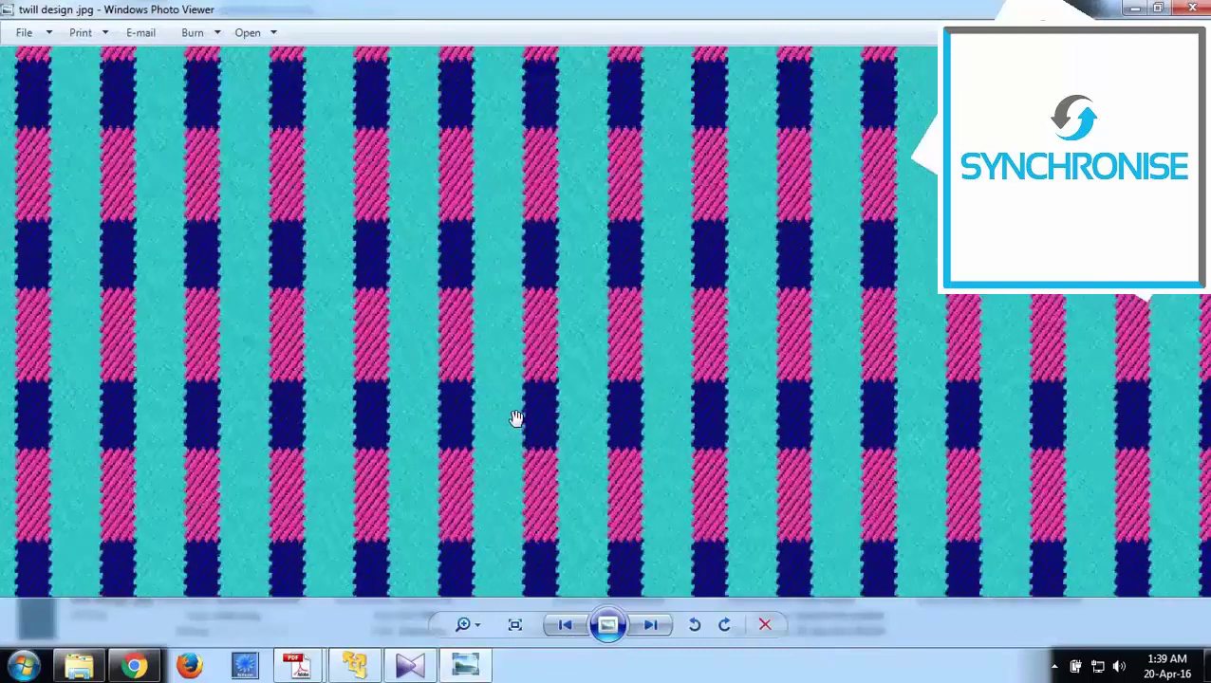
scroll(516, 419, "up", 4)
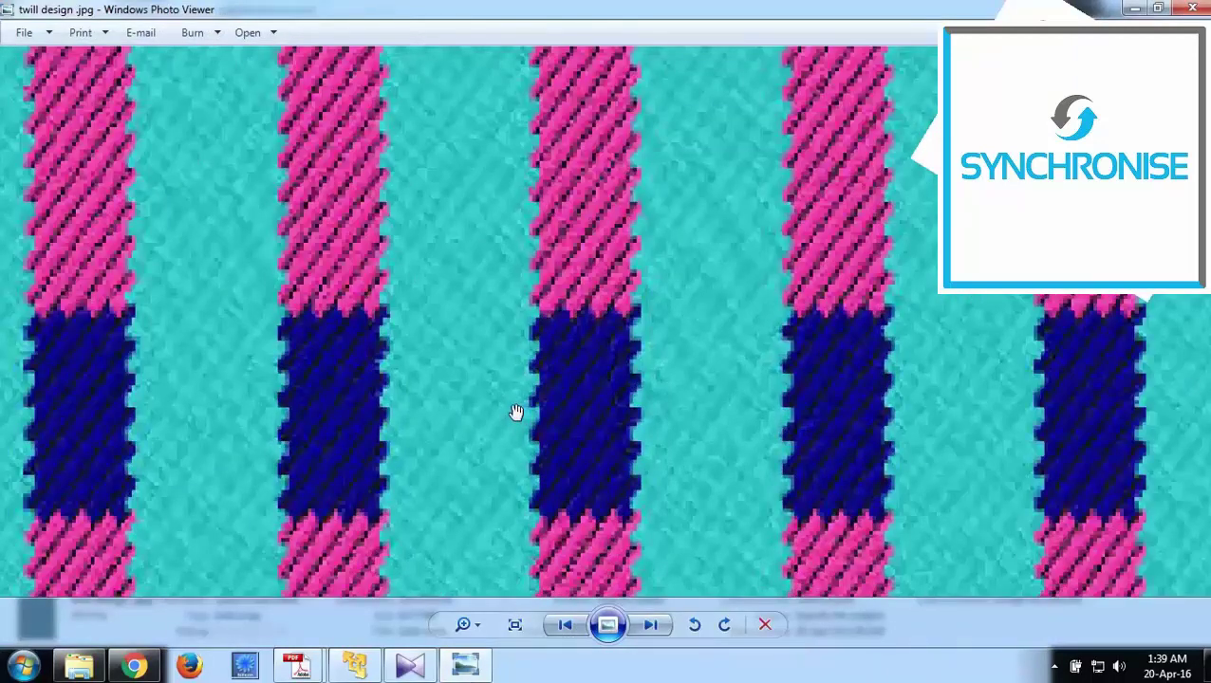
scroll(516, 412, "down", 10)
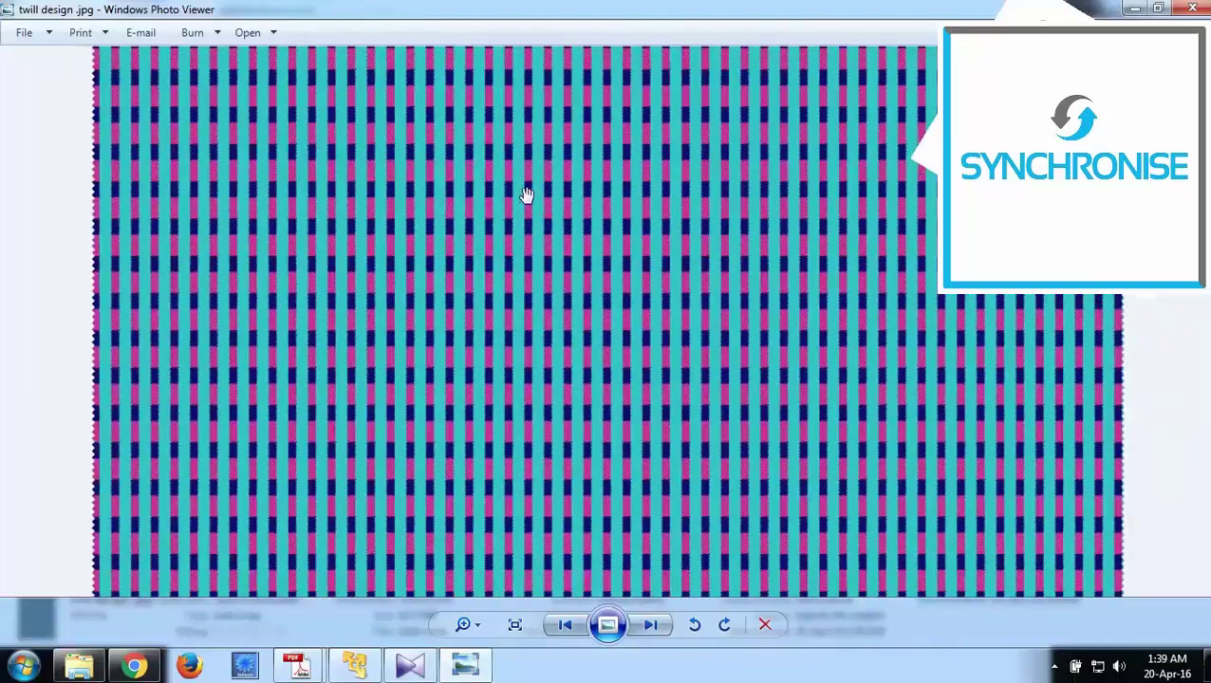
scroll(526, 194, "down", 2)
Open the fabric image in Paint, look over its header and the warp and weft pattern legend, and close it
right_click(527, 195)
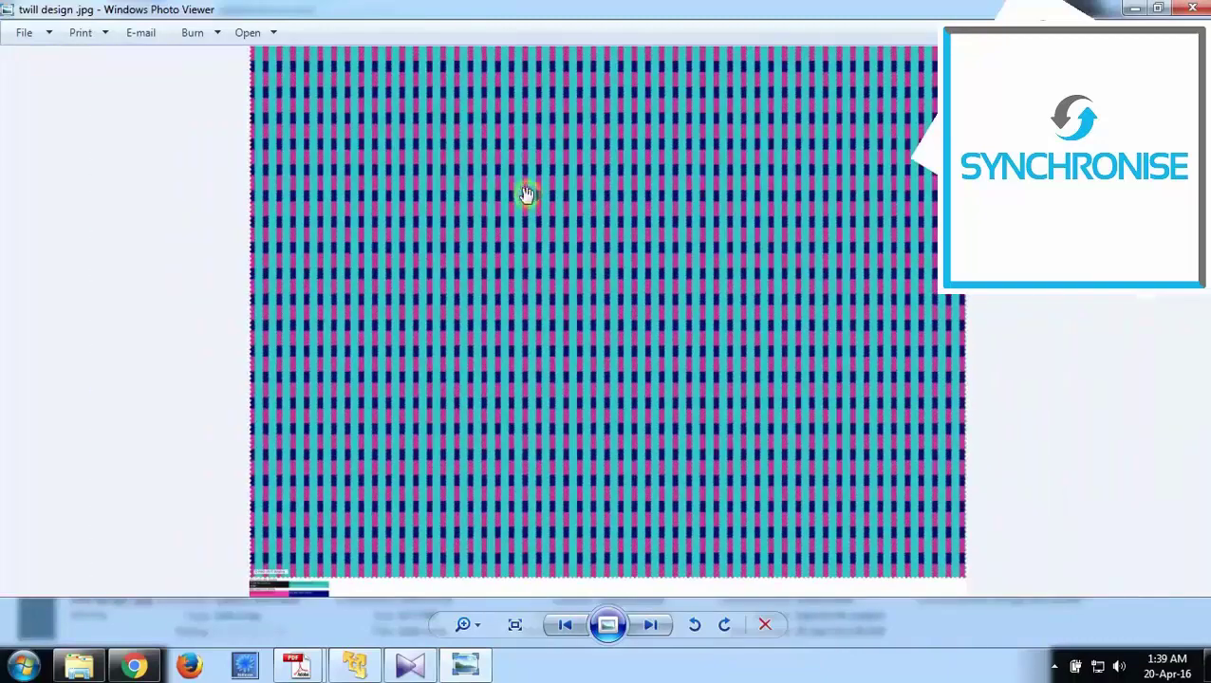
left_click(679, 207)
left_click(742, 224)
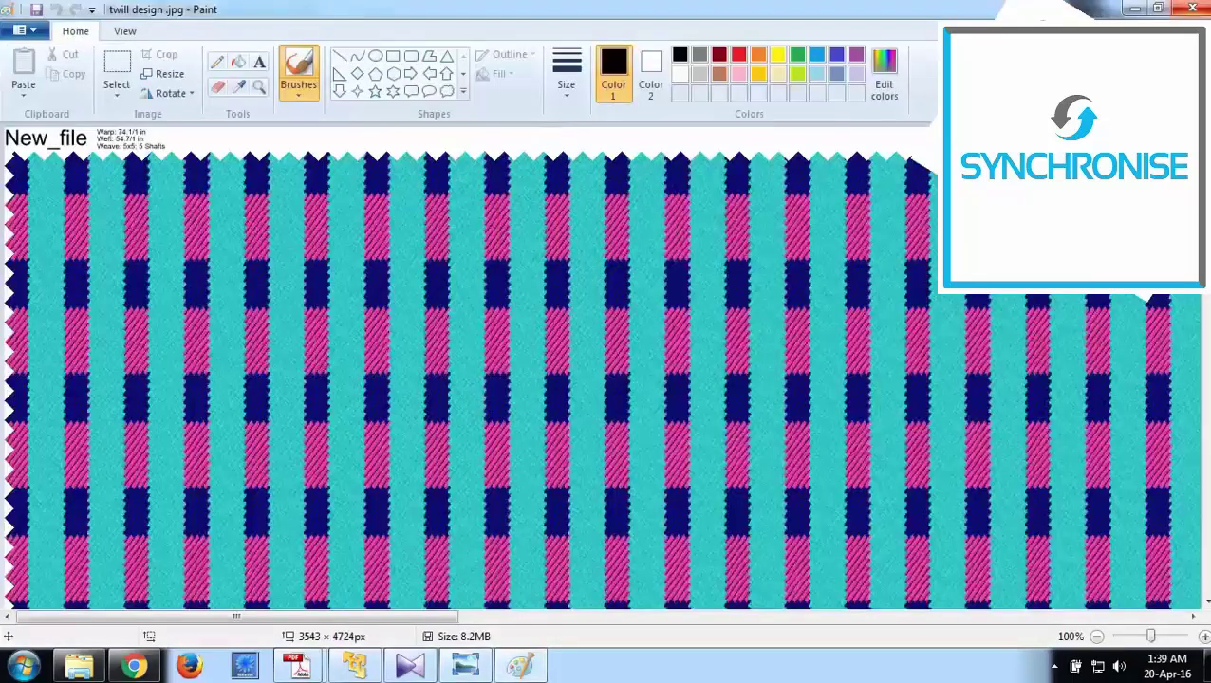
scroll(657, 300, "down", 10)
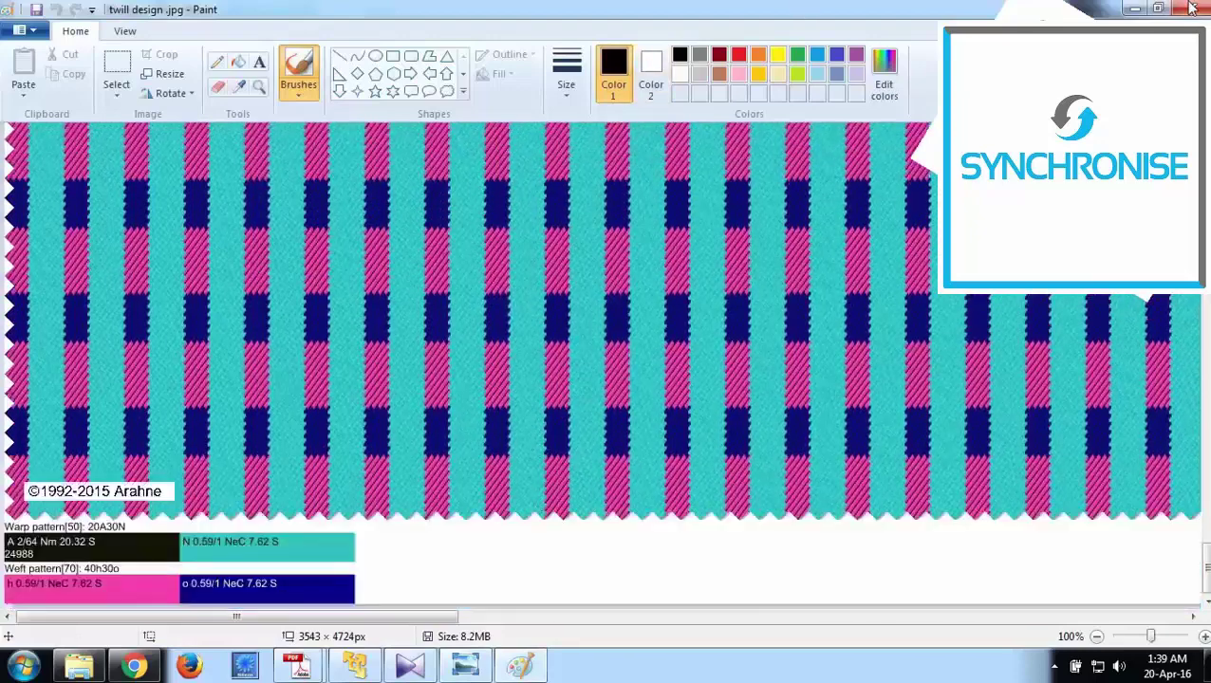
left_click(1192, 7)
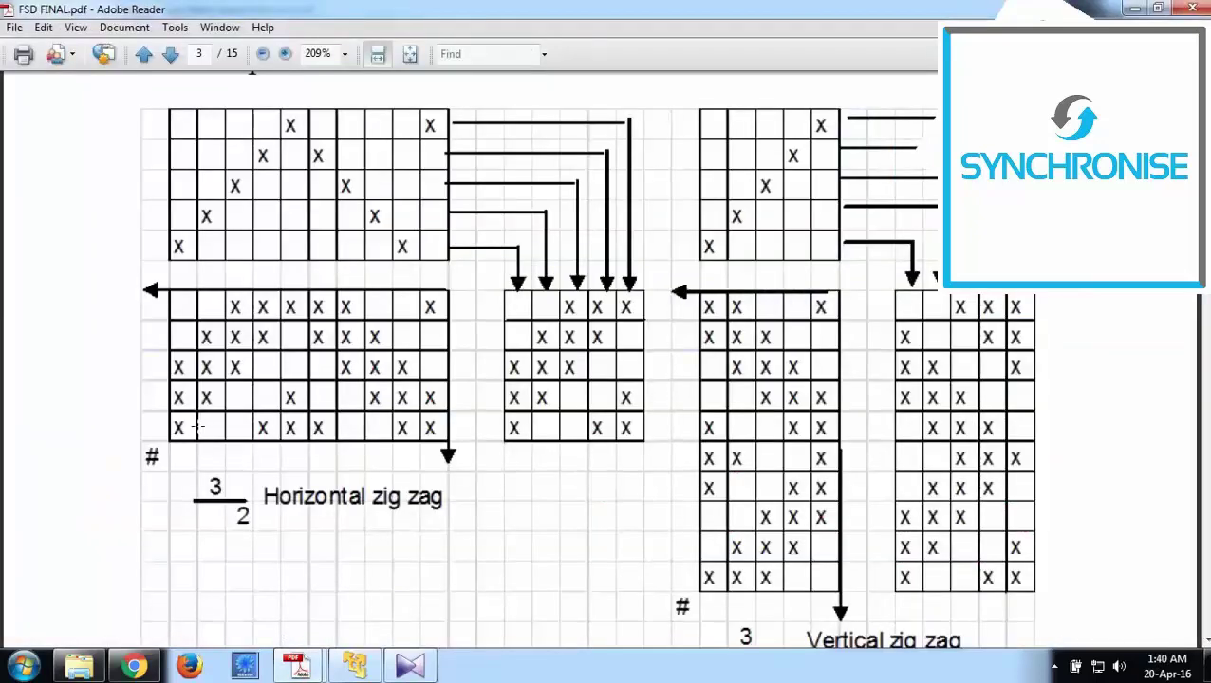
Look through the zig zag and herringbone twill drafts on pages 3 to 5 of FSD FINAL.pdf in Adobe Reader
scroll(333, 399, "down", 5)
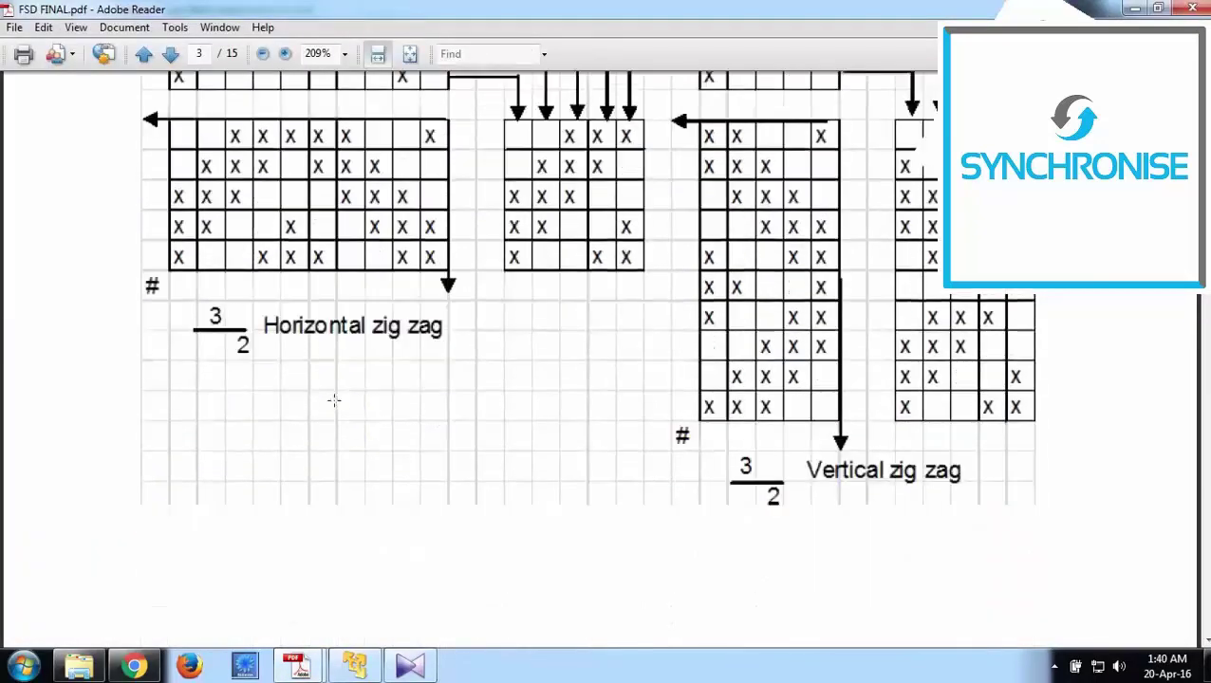
scroll(341, 419, "up", 5)
scroll(343, 403, "up", 2)
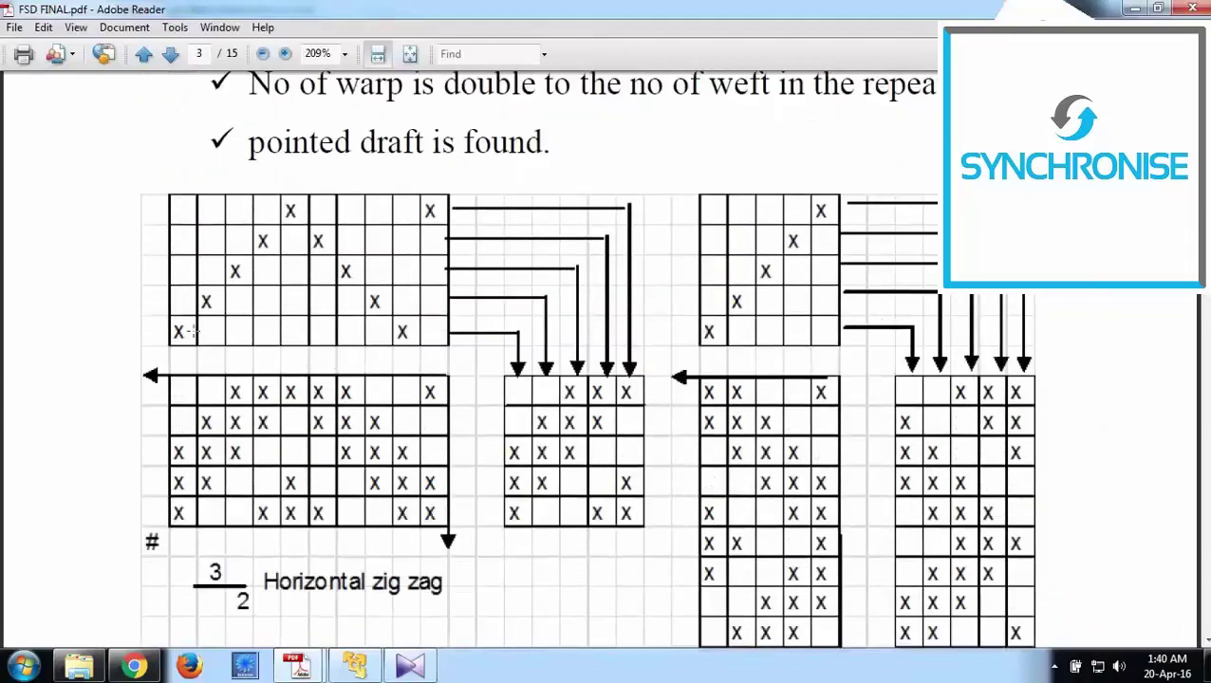
scroll(695, 427, "down", 15)
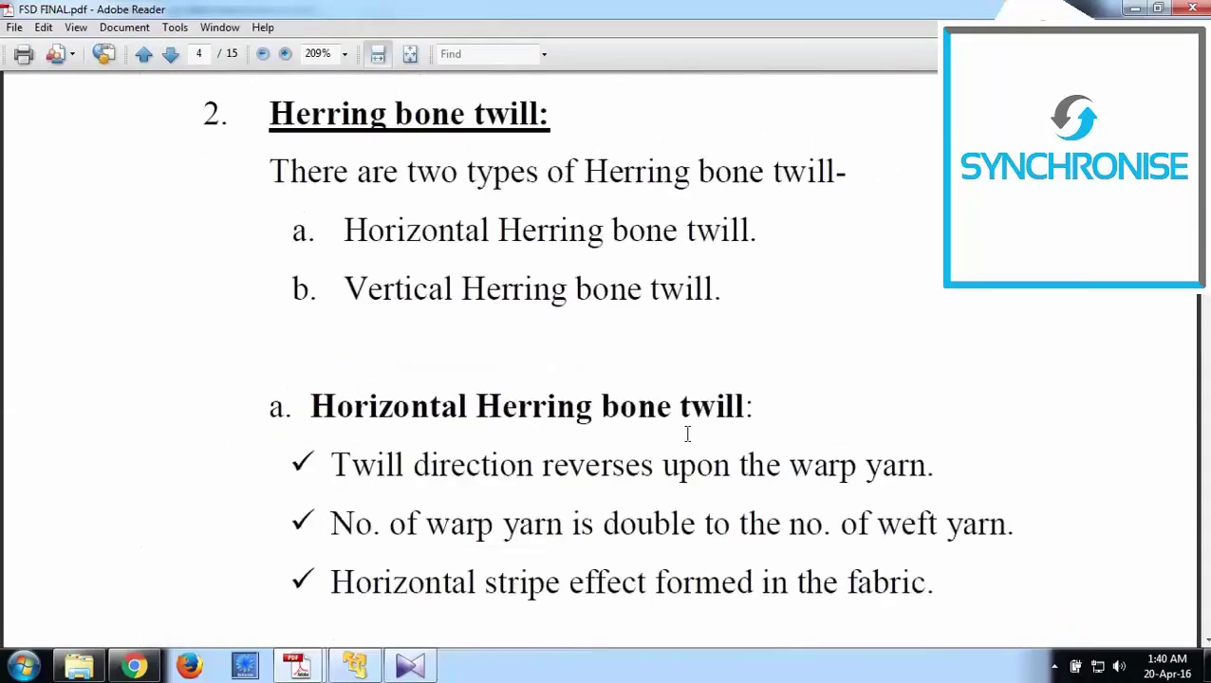
scroll(692, 430, "down", 15)
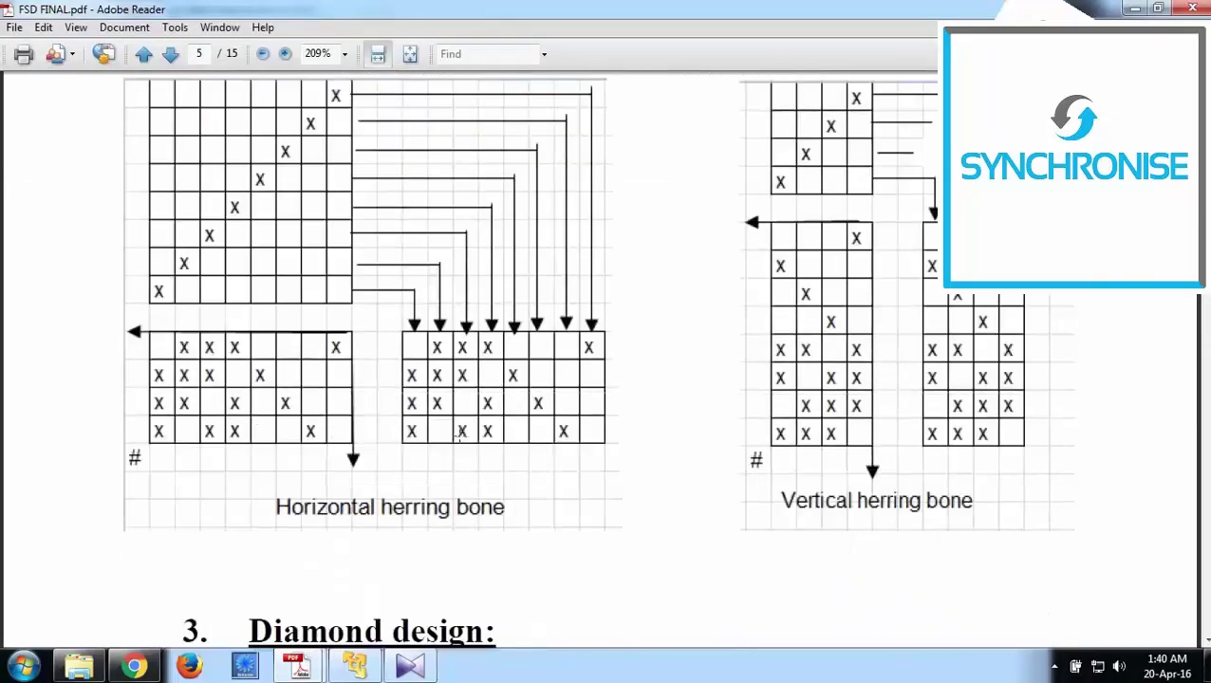
scroll(381, 412, "up", 4)
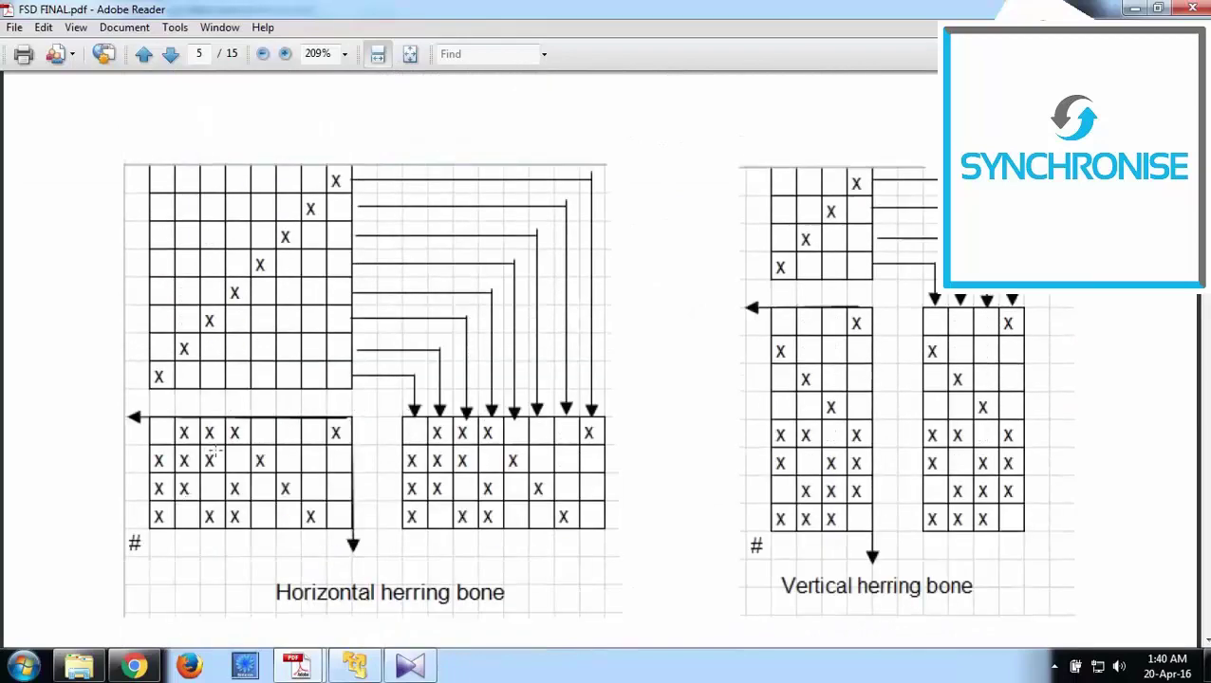